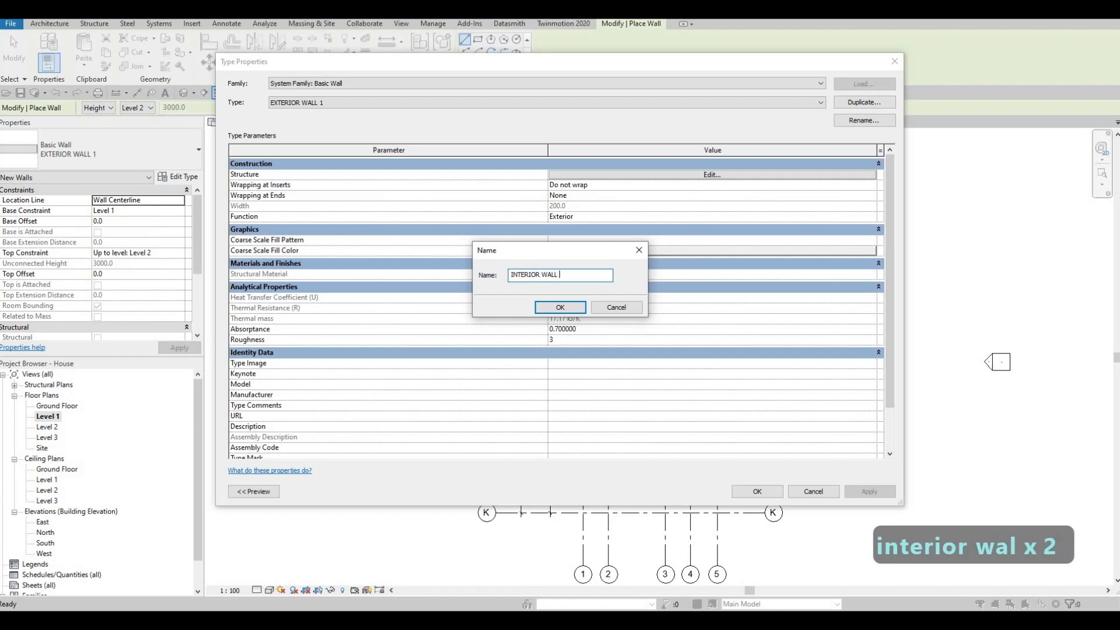
# Name the duplicated basic wall type INTERIOR WALL 1 and accept its existing 200 mm Gypsum Wall Board structure.
pyautogui.write('1')
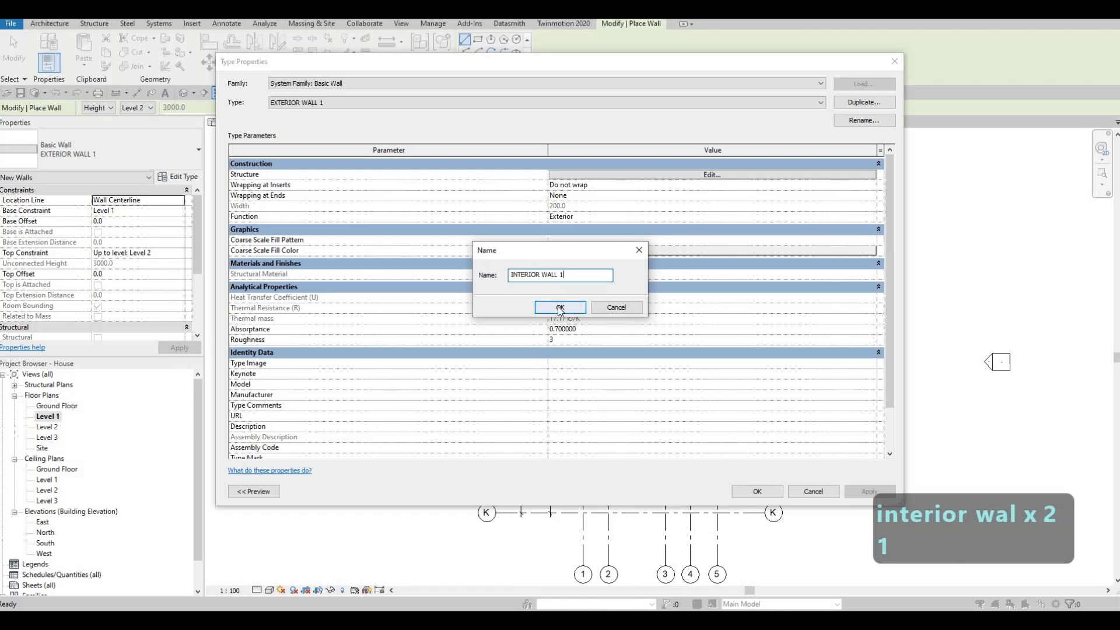
pyautogui.click(560, 309)
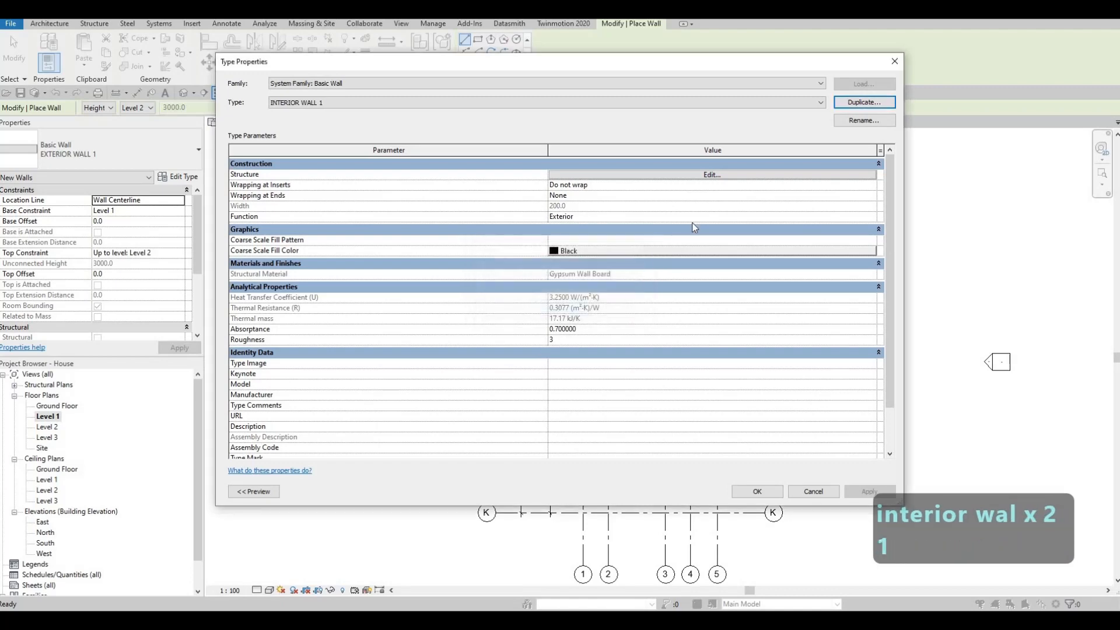
pyautogui.click(694, 176)
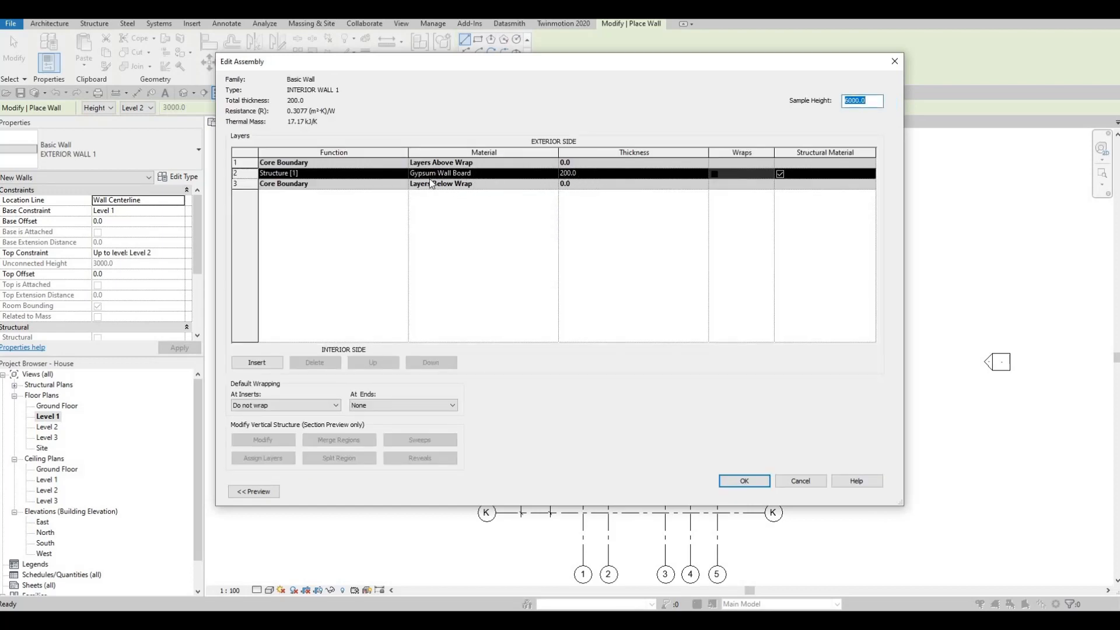
pyautogui.click(745, 481)
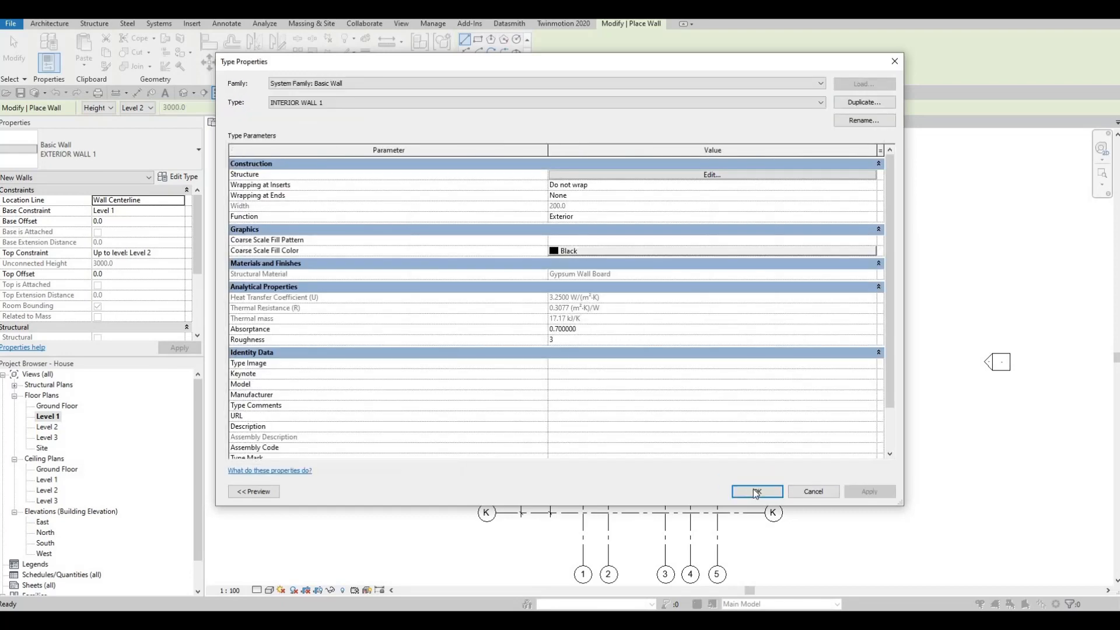
pyautogui.click(744, 492)
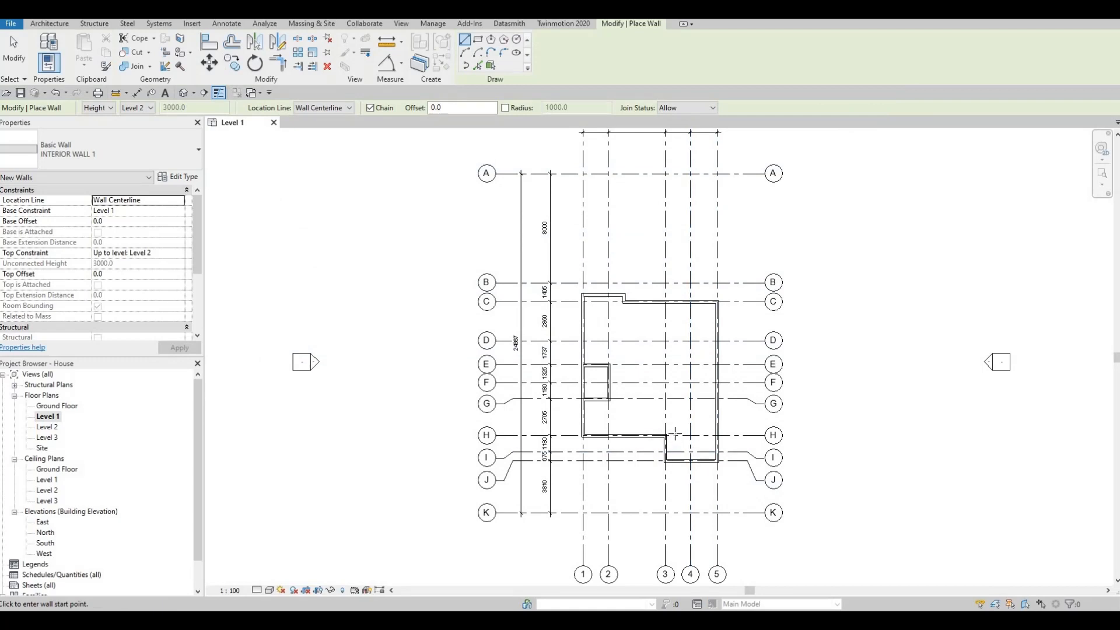
# Draw an interior wall about 3800 mm long on grid E from the exterior wall at grid 5 to grid 3.
pyautogui.scroll(2, 670, 429)
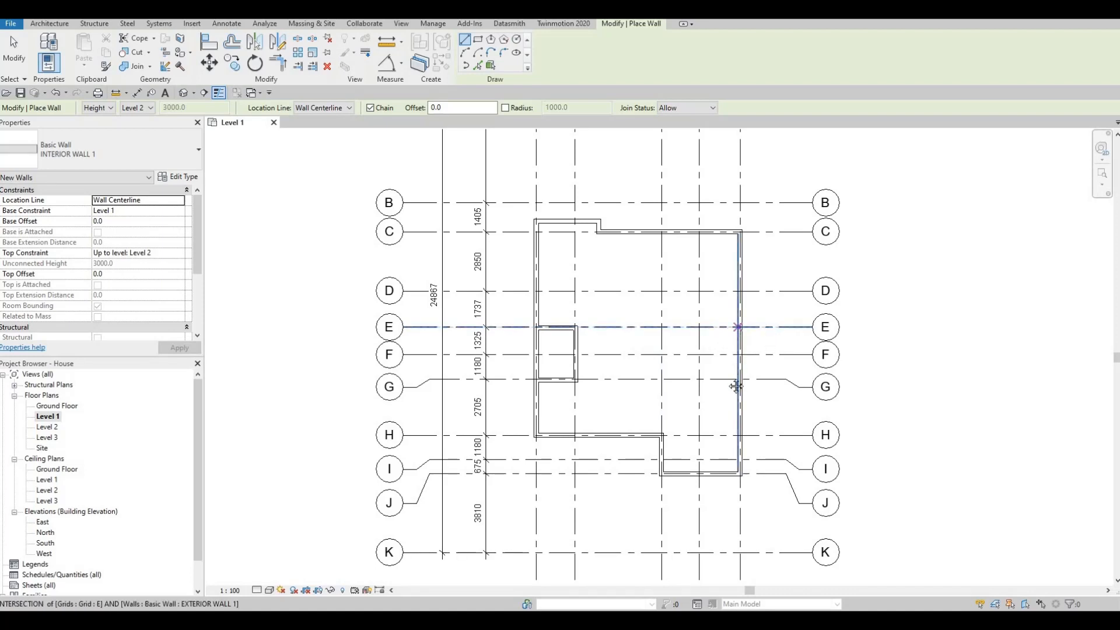
pyautogui.scroll(-3, 721, 381)
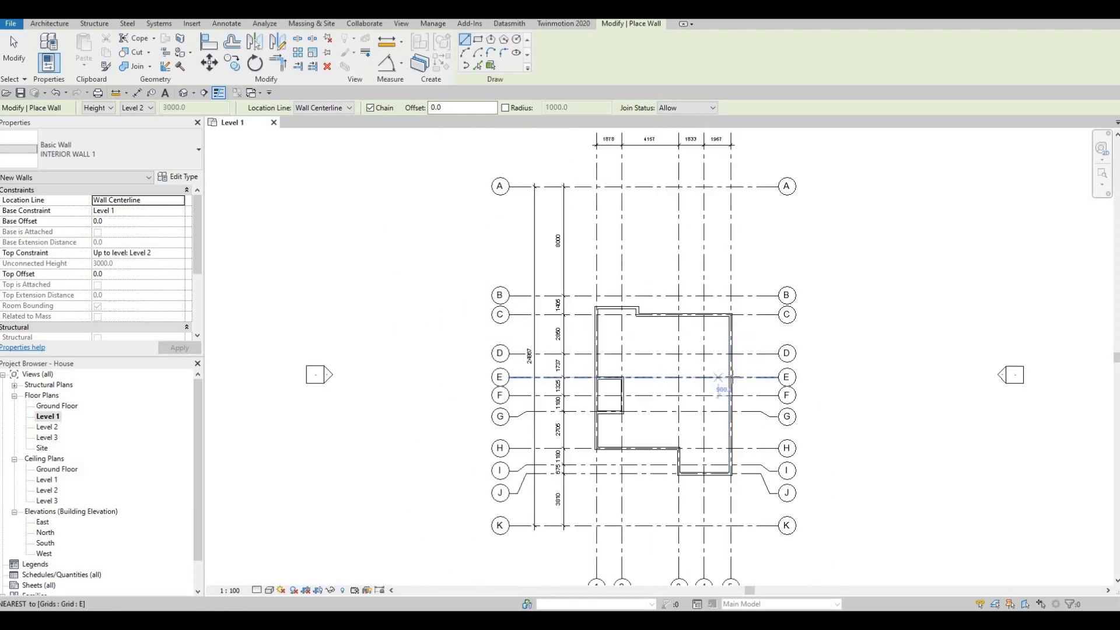
pyautogui.scroll(2, 721, 380)
pyautogui.click(741, 376)
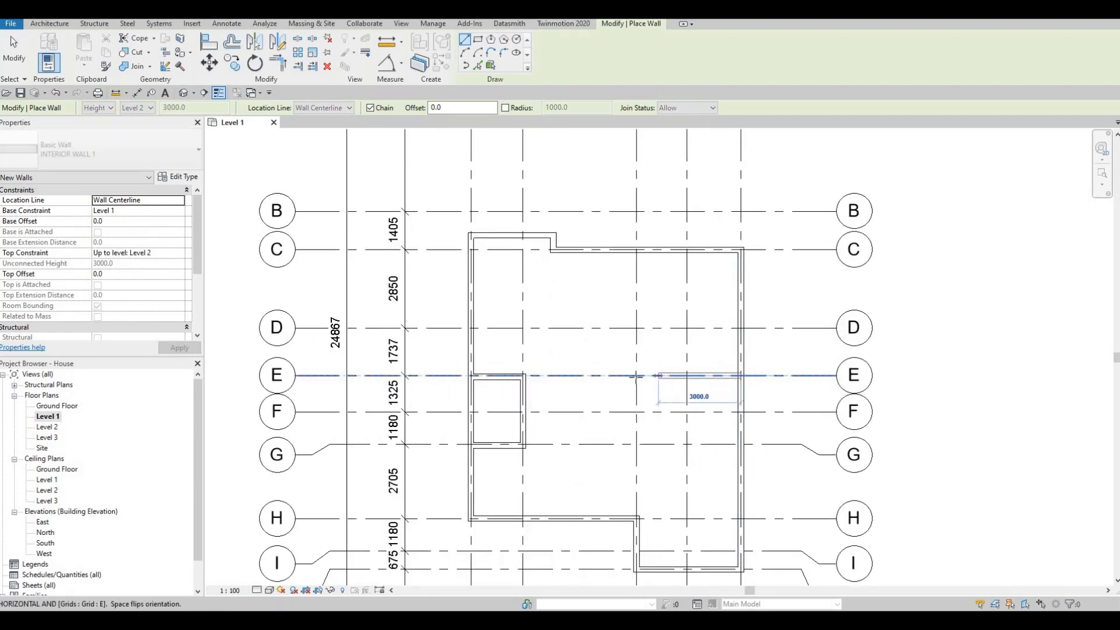
pyautogui.click(637, 375)
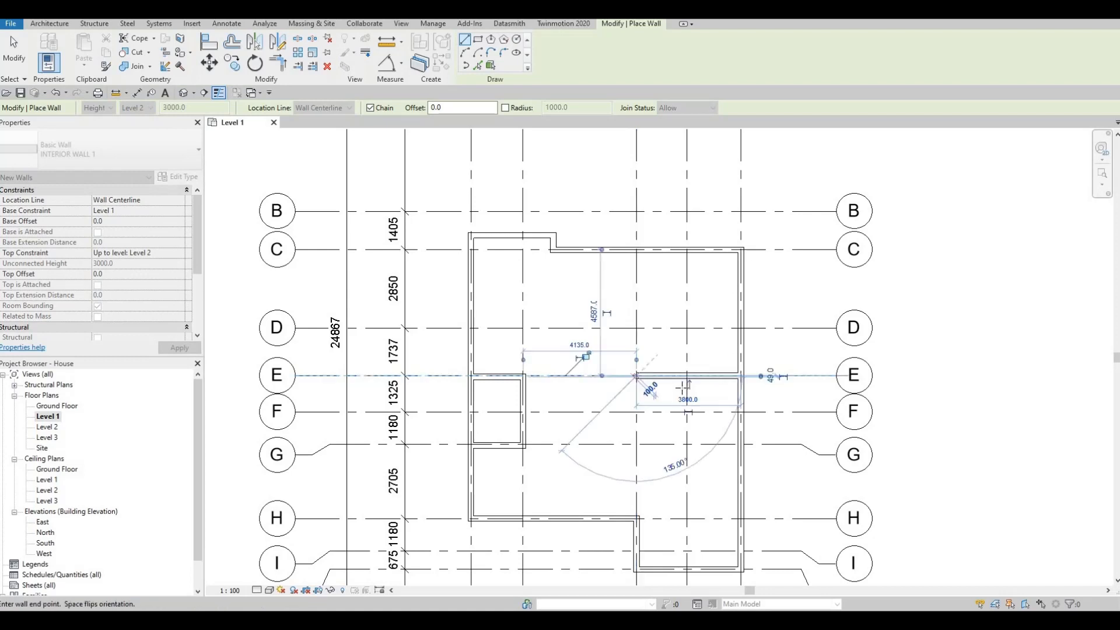
pyautogui.press('Escape')
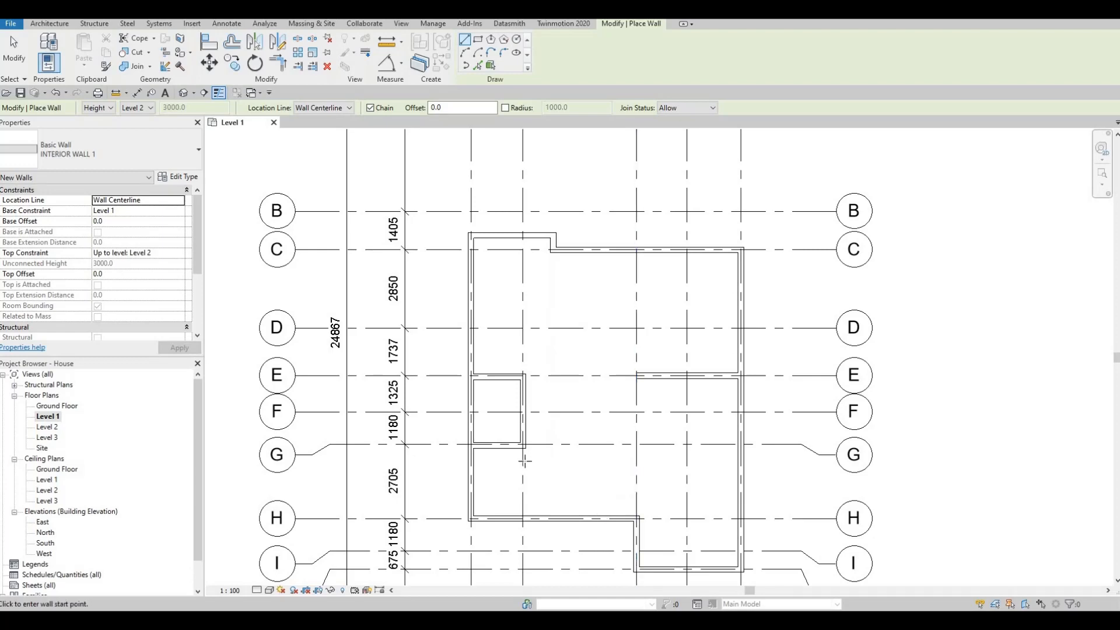
# Draw an interior wall about 2500 mm long on grid 2 from the wall at grid G to the exterior wall at grid H.
pyautogui.scroll(3, 551, 394)
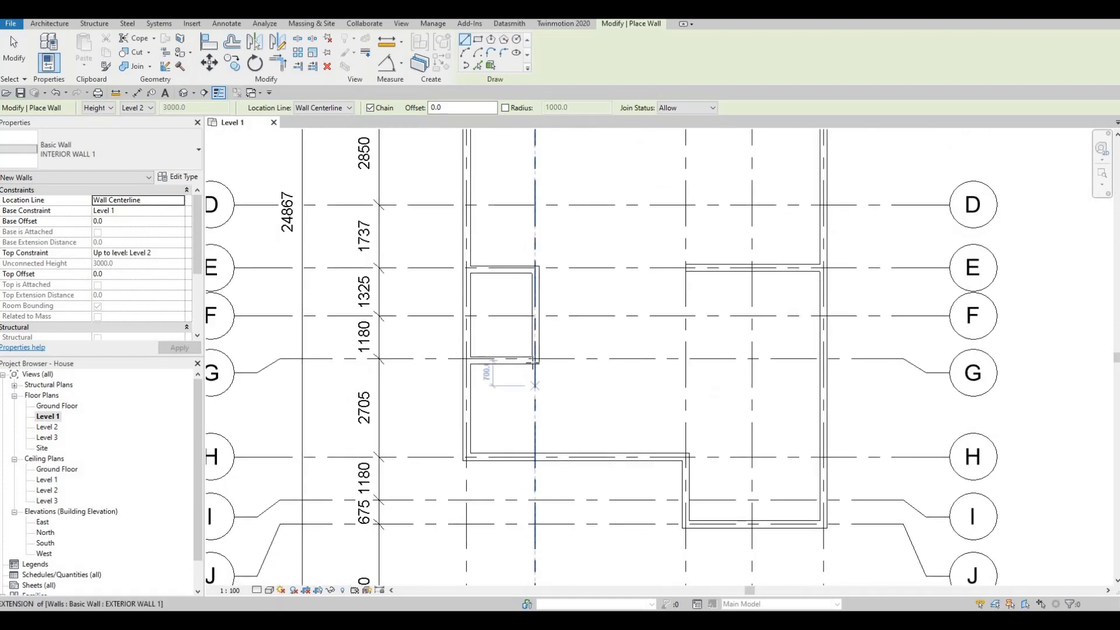
pyautogui.click(533, 363)
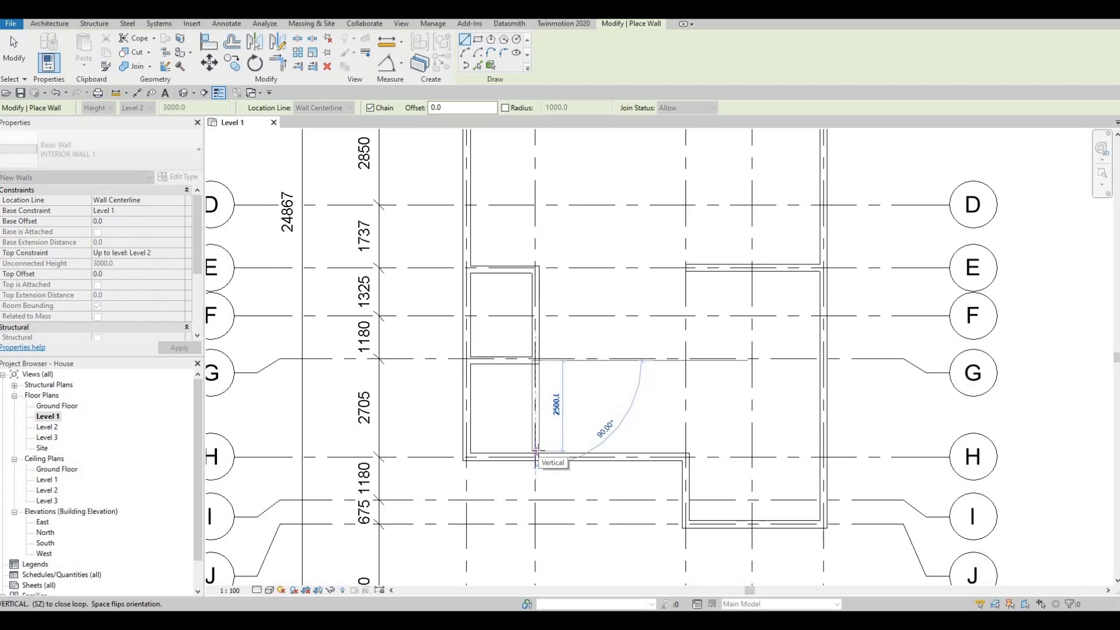
pyautogui.click(537, 452)
pyautogui.press('Escape')
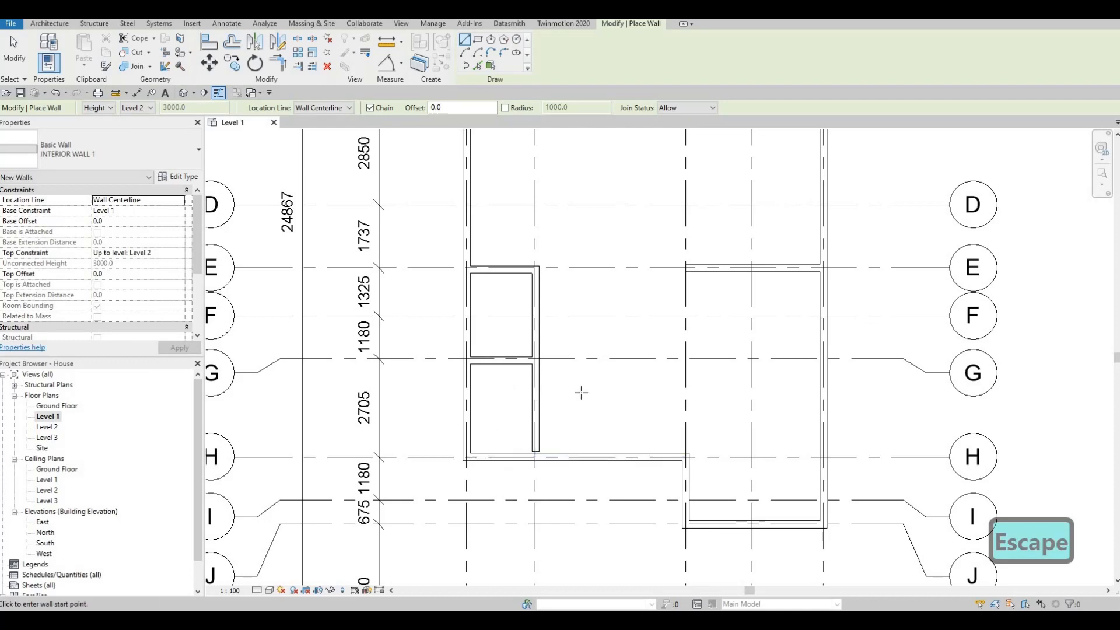
# Draw an interior wall about 3885 mm long on grid 3 from grid F to the exterior wall corner at grid H.
pyautogui.moveTo(669, 345); pyautogui.dragTo(649, 379, button='middle')
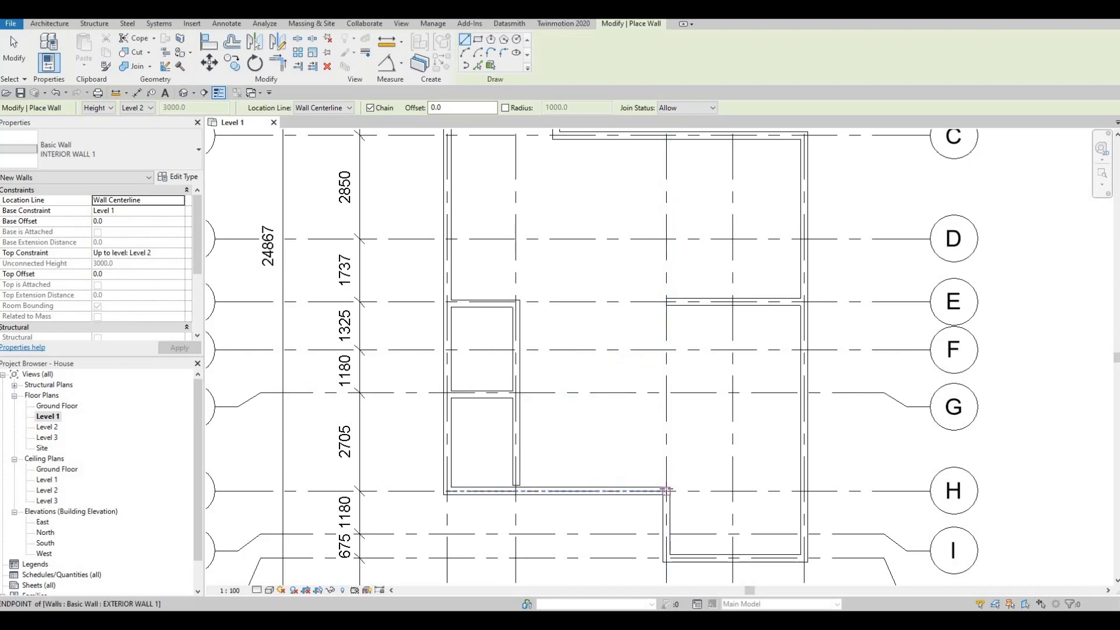
pyautogui.click(666, 490)
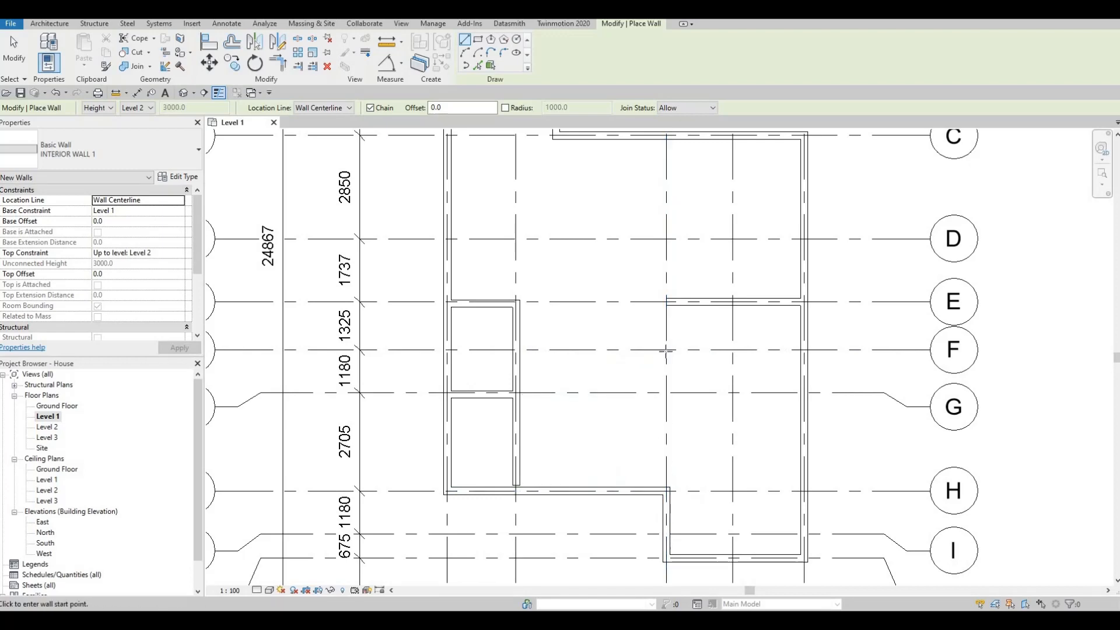
pyautogui.scroll(-2, 666, 351)
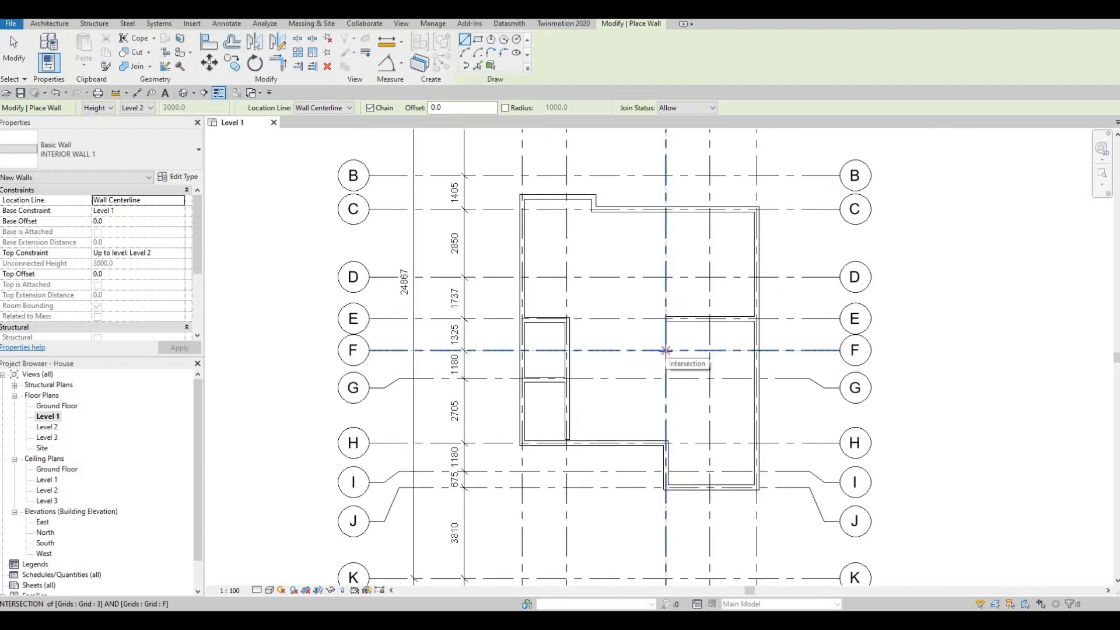
pyautogui.click(666, 351)
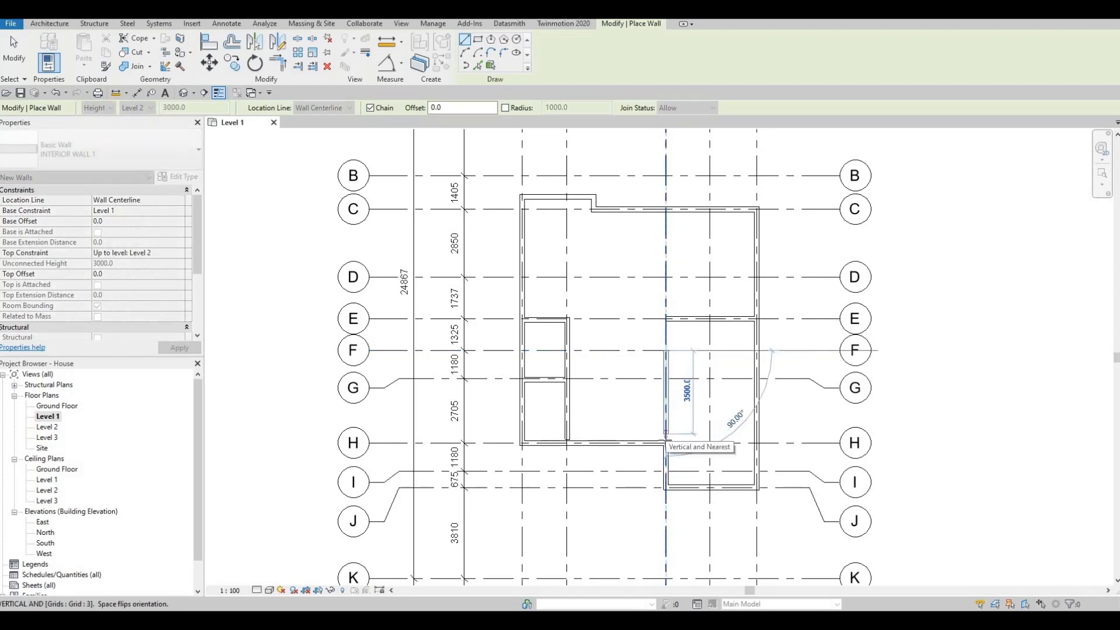
pyautogui.scroll(2, 666, 434)
pyautogui.click(665, 443)
pyautogui.press('Escape')
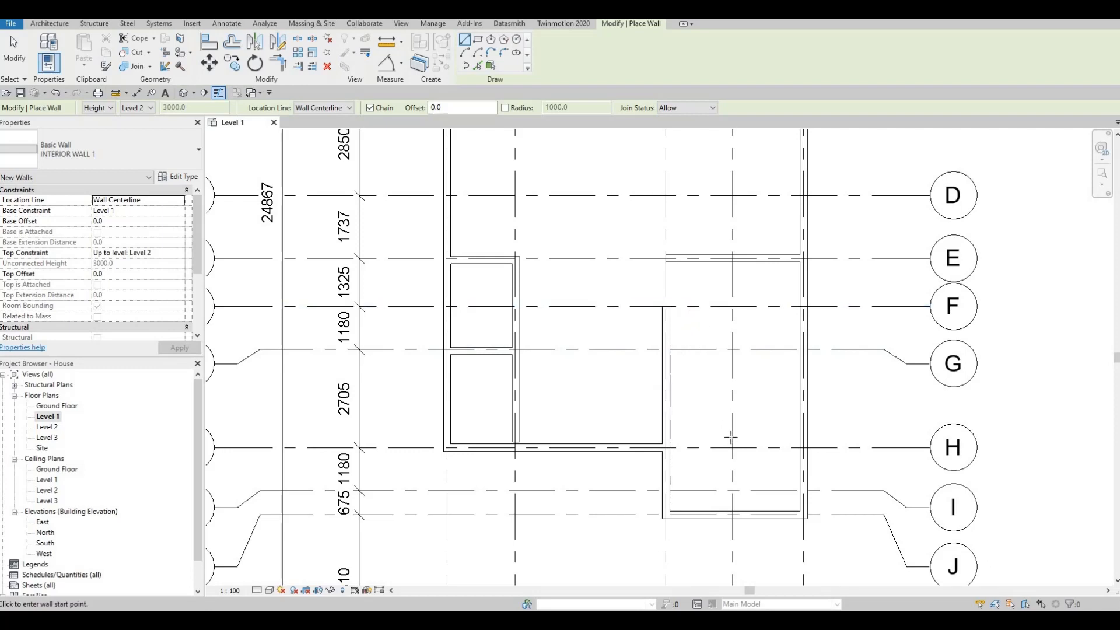
# Draw chained interior walls from grid 3 along grid H to grid 4, and along grid 4 to the exterior wall at grid J.
pyautogui.press('F1')
pyautogui.press('F1')
pyautogui.keyDown('ctrl'); pyautogui.scroll(-3, 681, 375); pyautogui.keyUp('ctrl')
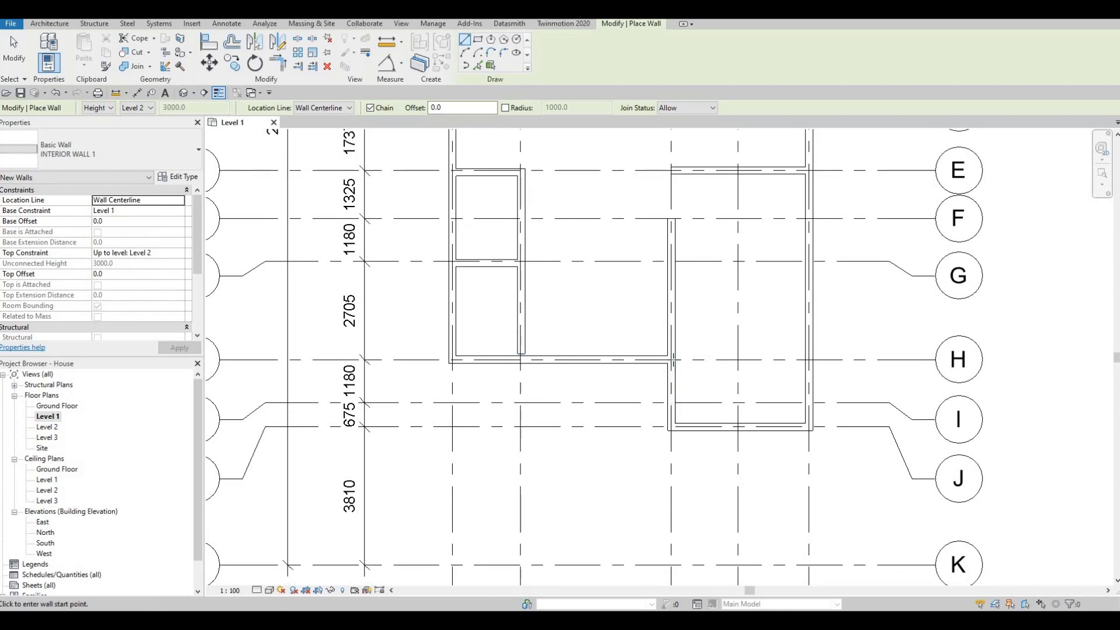
pyautogui.click(671, 360)
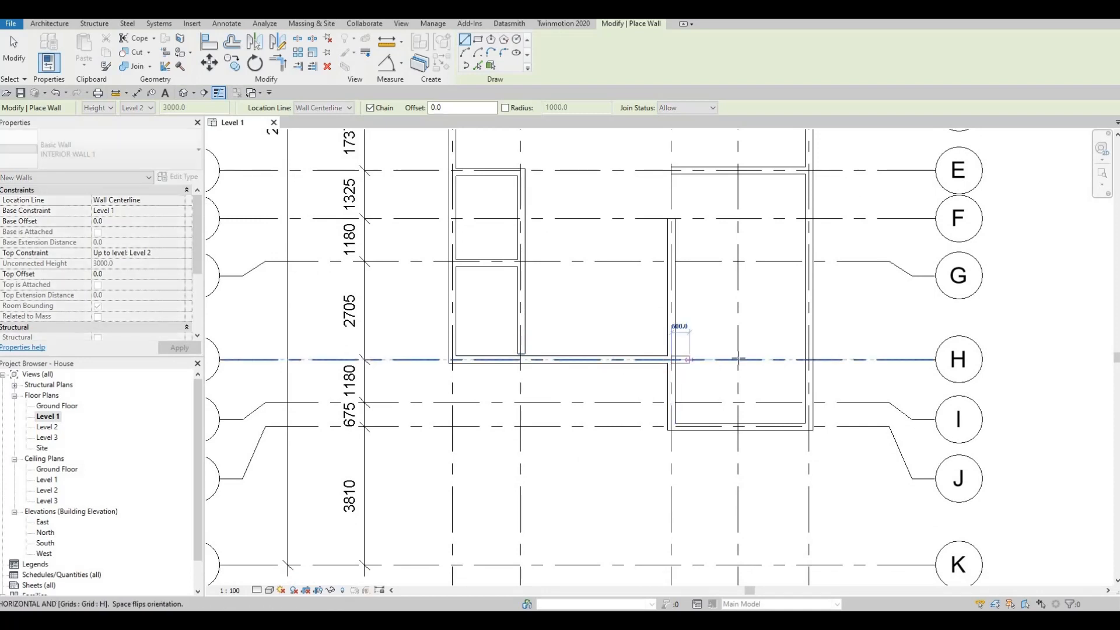
pyautogui.click(738, 360)
pyautogui.click(739, 403)
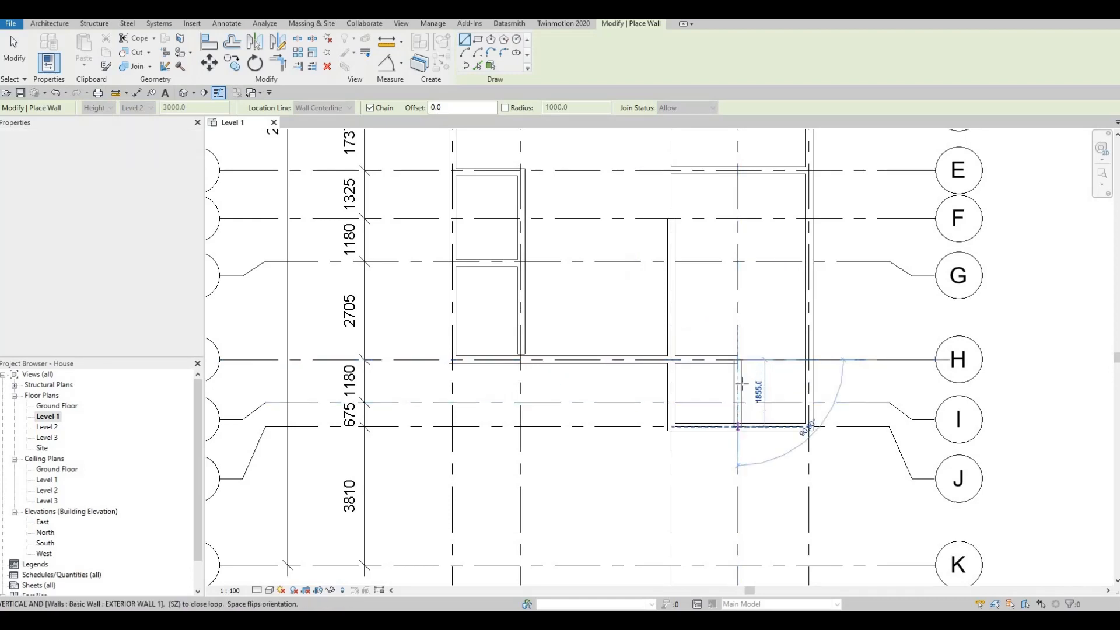
pyautogui.click(671, 403)
pyautogui.scroll(-3, 724, 379)
pyautogui.press('Escape')
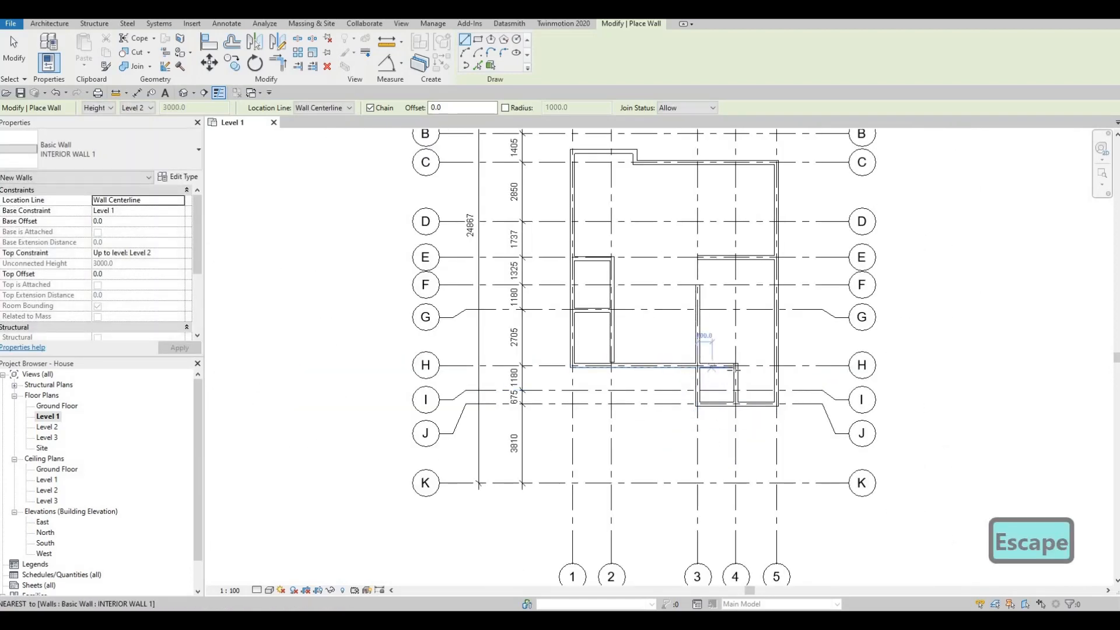
pyautogui.click(736, 367)
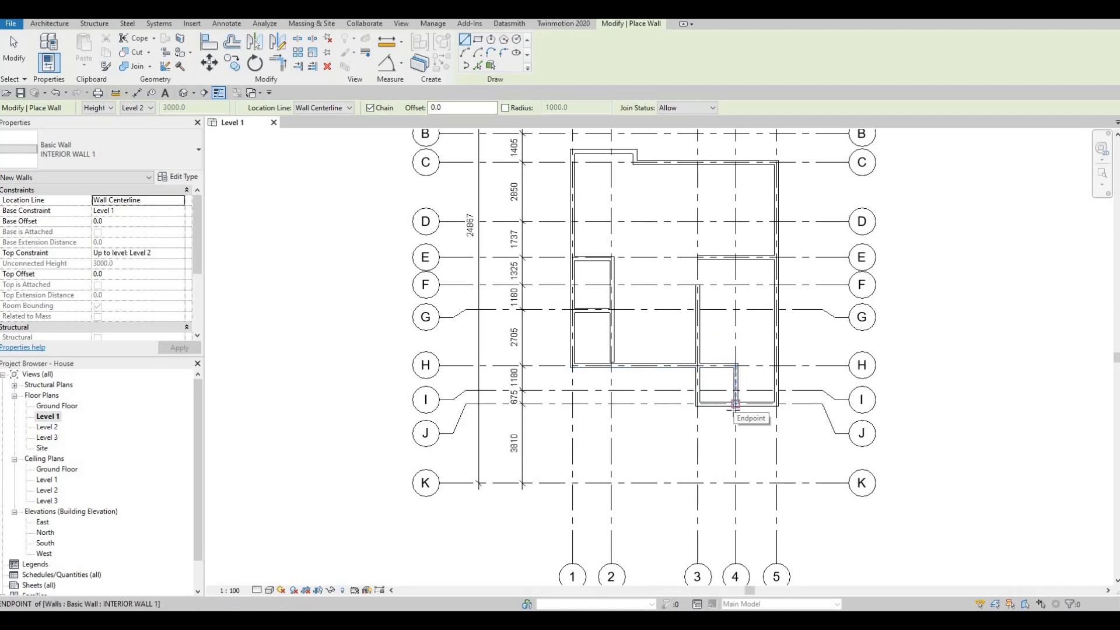
pyautogui.click(735, 403)
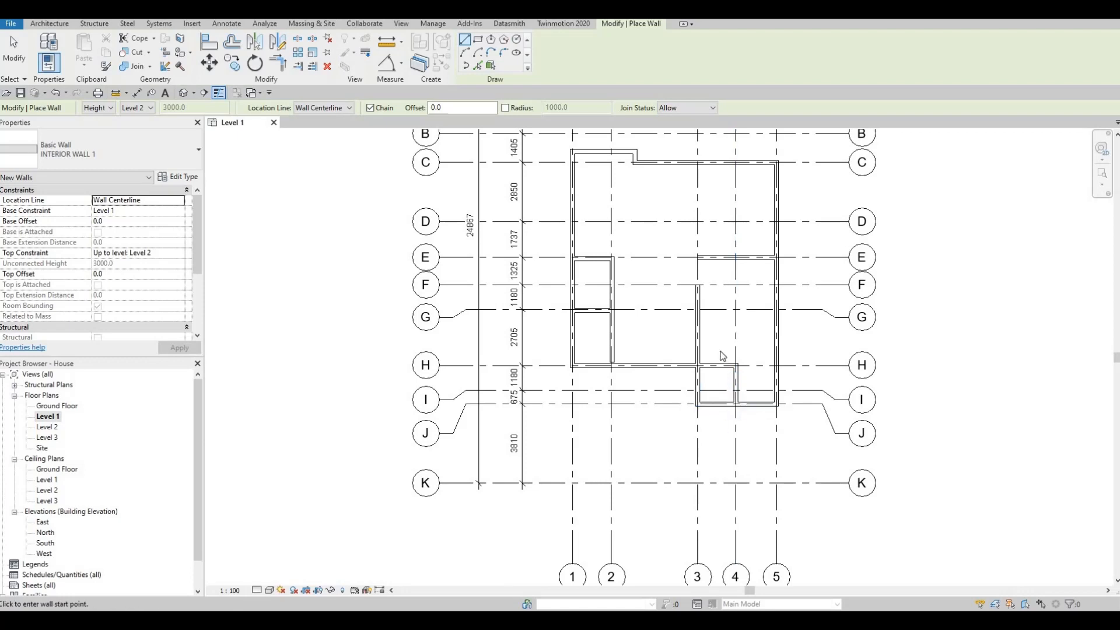
pyautogui.press('Escape')
pyautogui.keyDown('ctrl'); pyautogui.scroll(4, 703, 340); pyautogui.keyUp('ctrl')
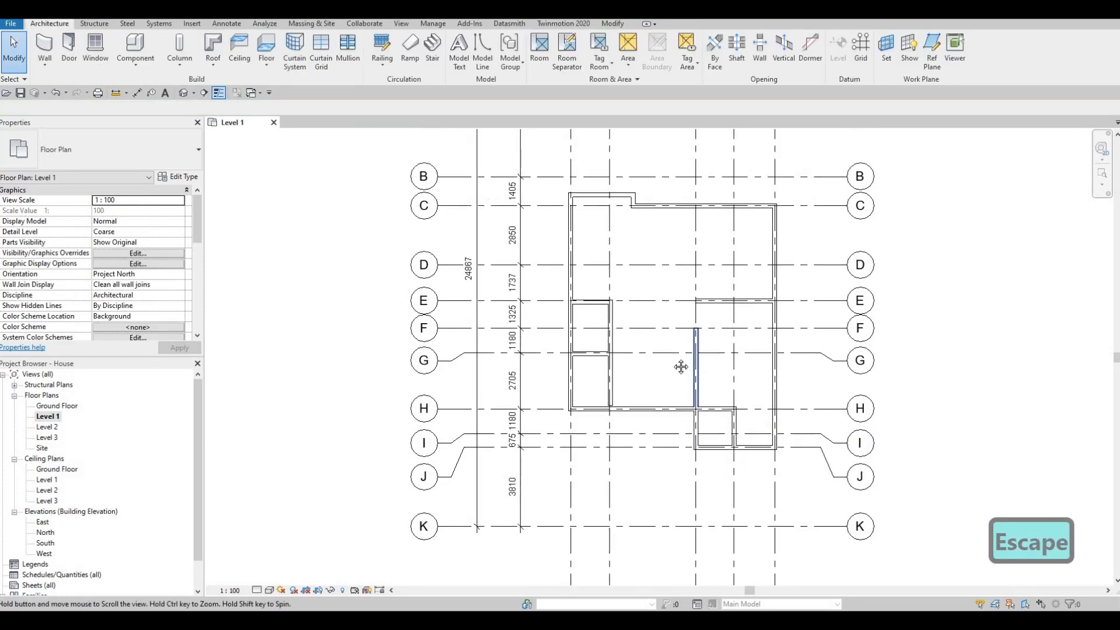
pyautogui.scroll(4, 625, 375)
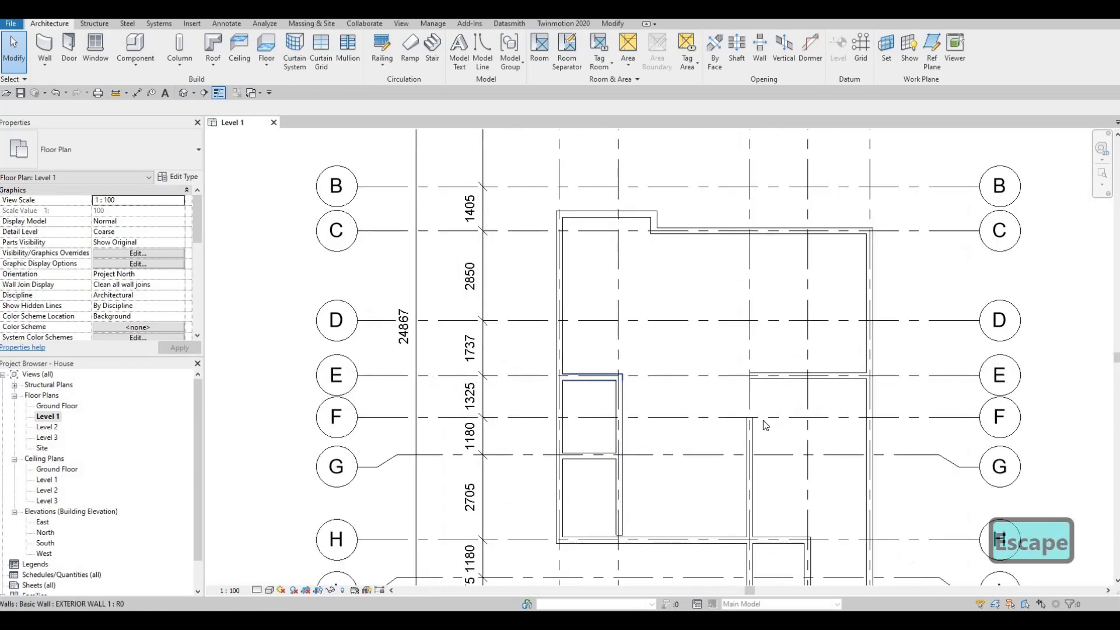
pyautogui.press('Escape')
pyautogui.click(790, 449)
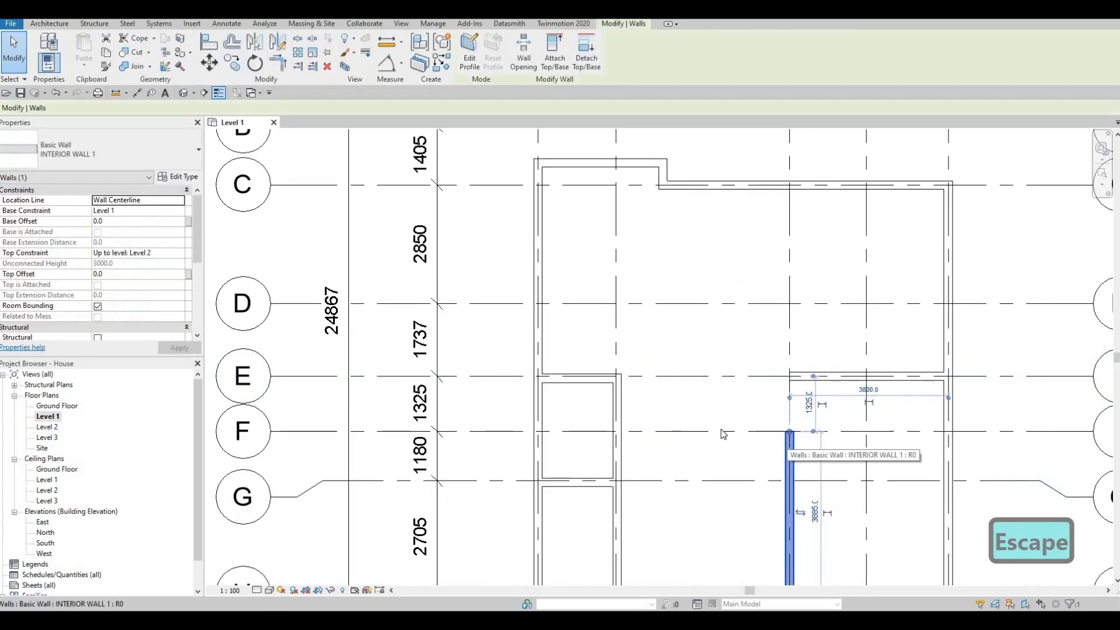
pyautogui.press('Escape')
pyautogui.scroll(-2, 689, 402)
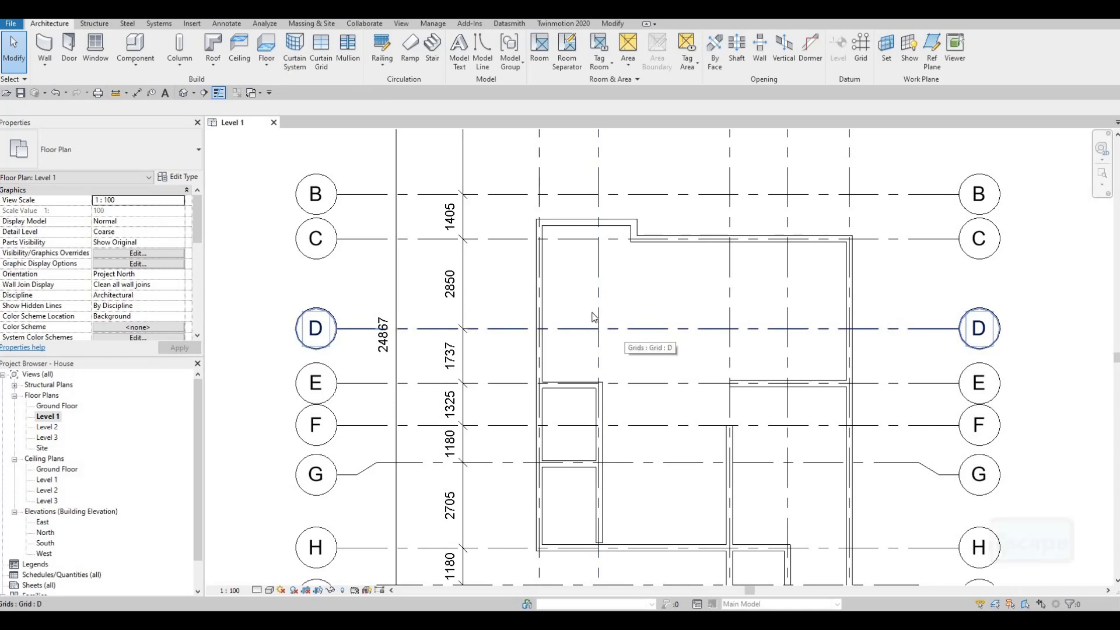
# Start a floor boundary and duplicate the Generic Floor - 400mm type as FLOOR 1.
pyautogui.click(273, 46)
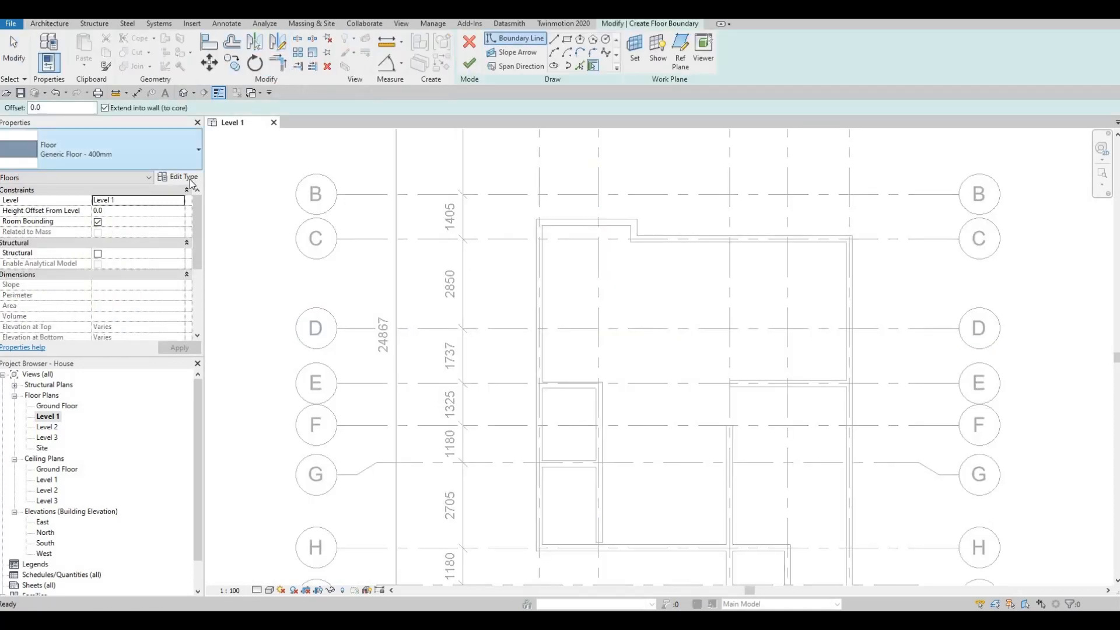
pyautogui.click(178, 176)
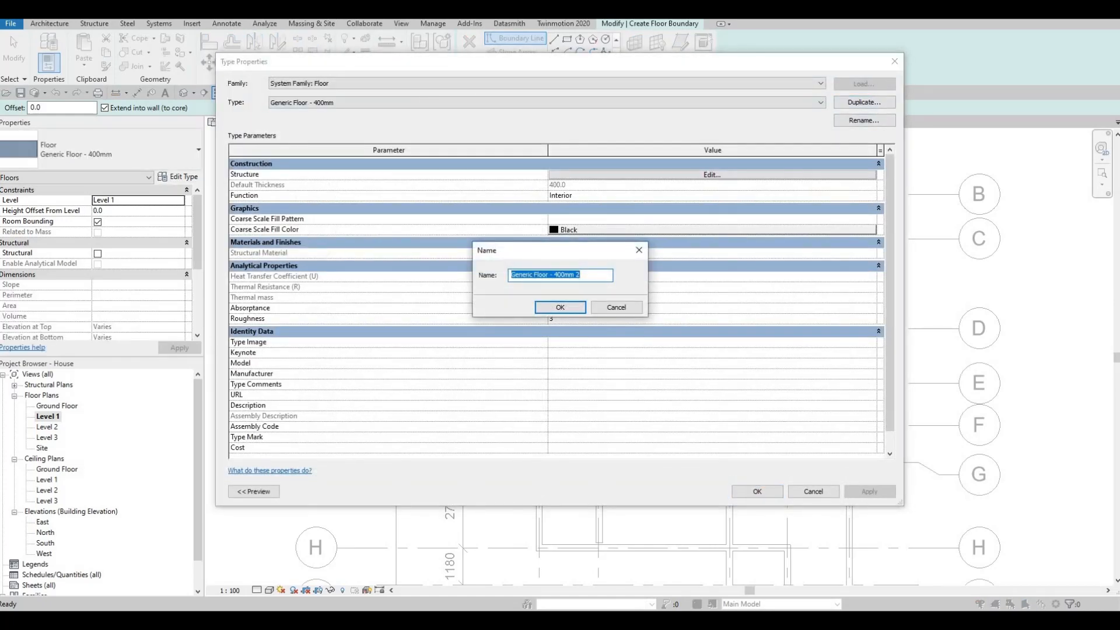
pyautogui.write('FLOOR 1')
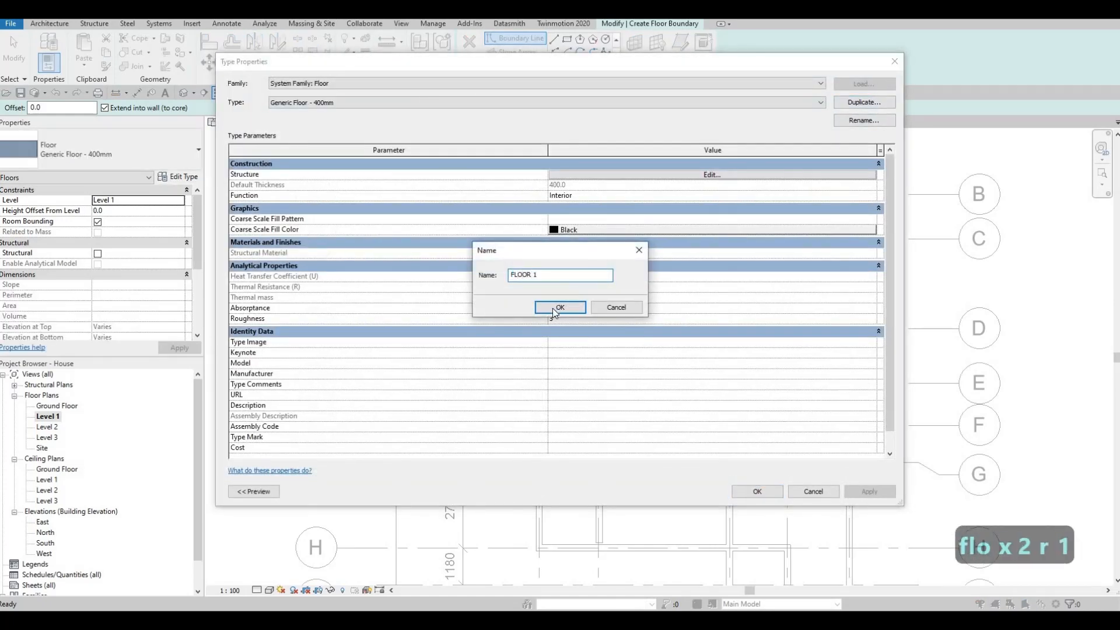
pyautogui.click(557, 308)
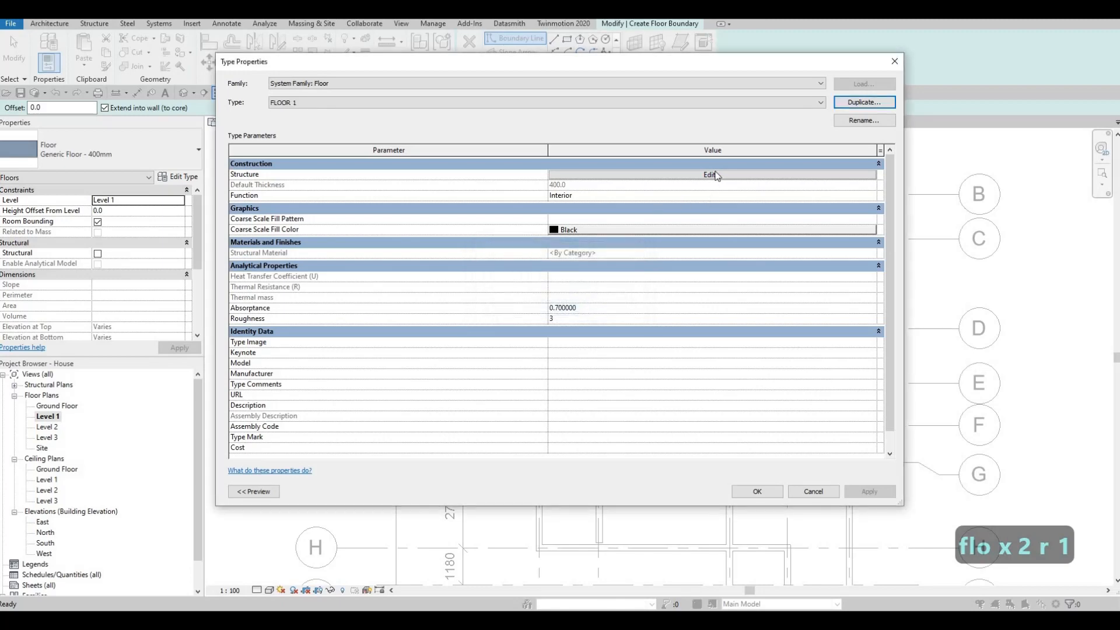
# Set the structure layer thickness of the FLOOR 1 type to 200 mm.
pyautogui.click(712, 175)
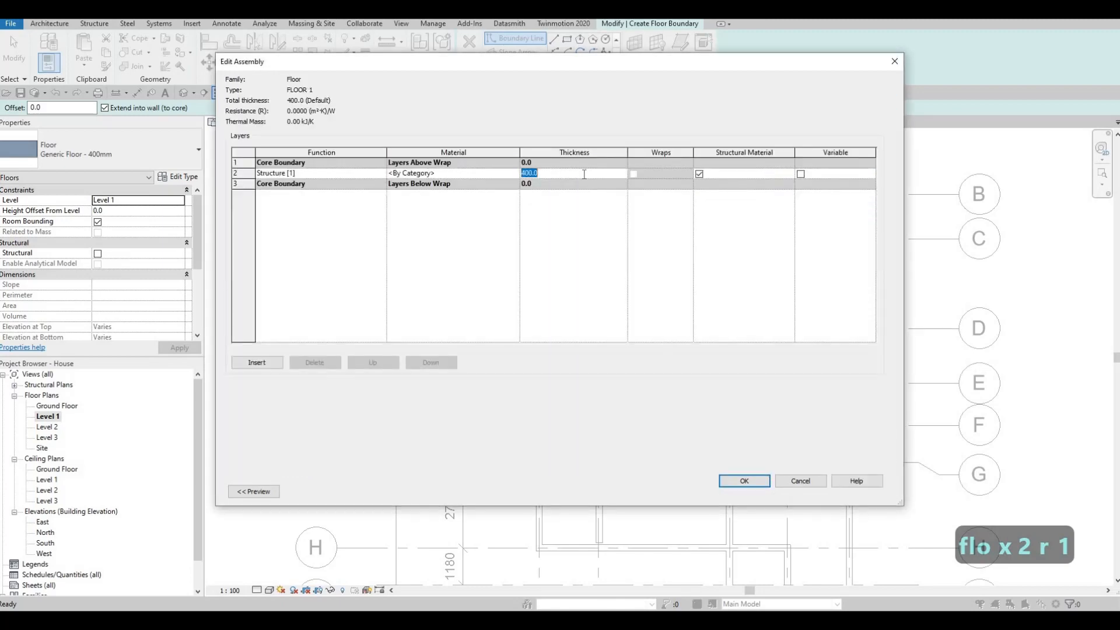
pyautogui.write('200')
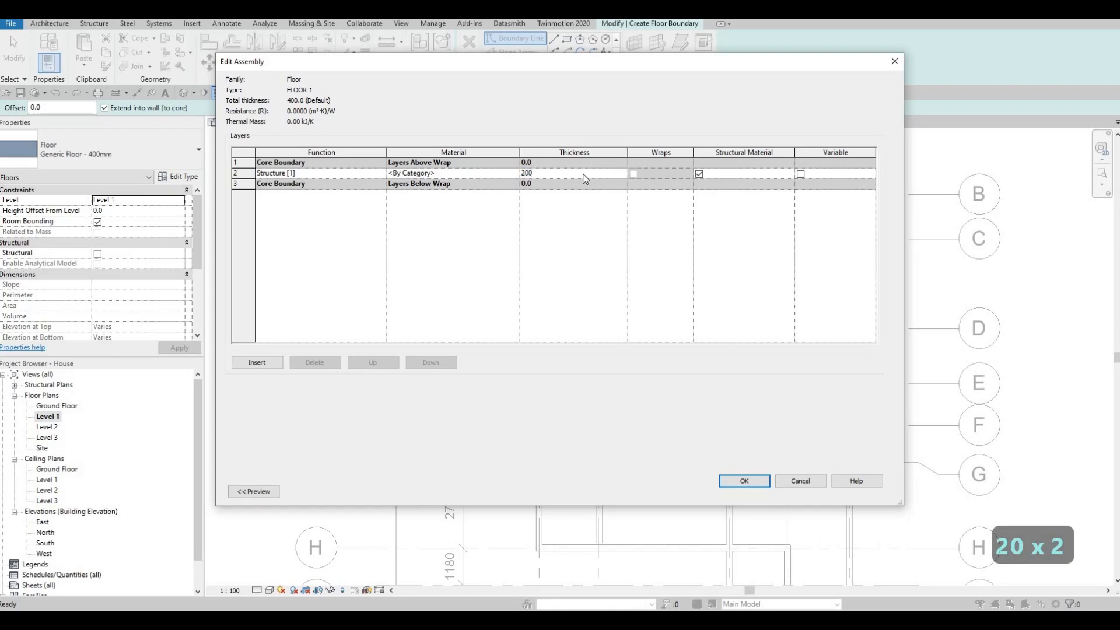
pyautogui.press('Return')
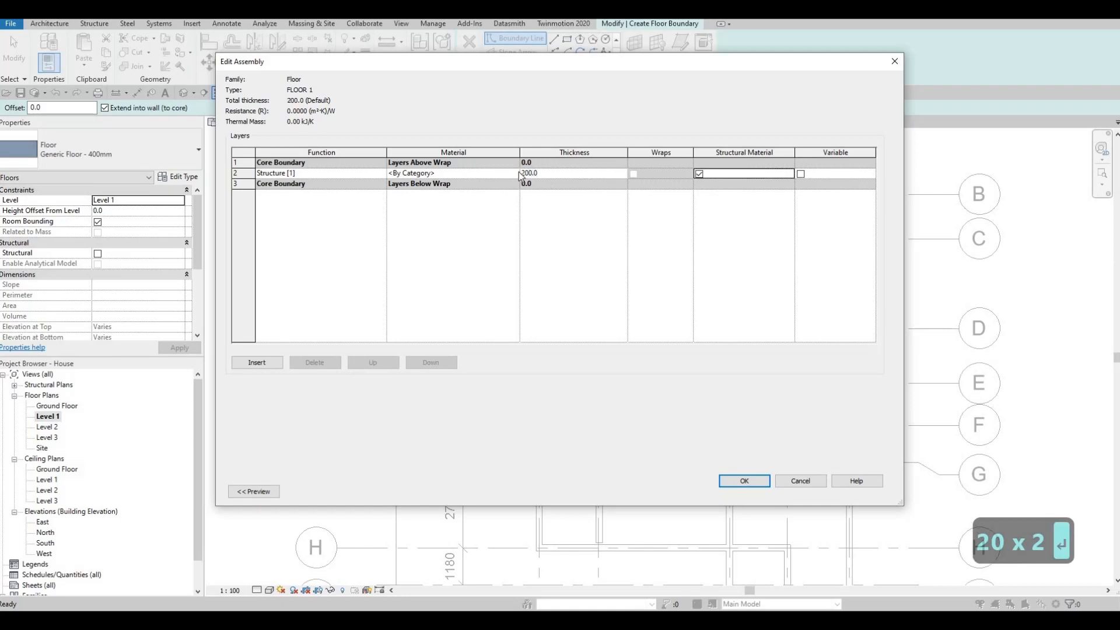
# Assign Granite, Cut, Polished from the AEC Materials stone library to the FLOOR 1 structure layer and accept the floor type.
pyautogui.click(502, 174)
pyautogui.click(515, 173)
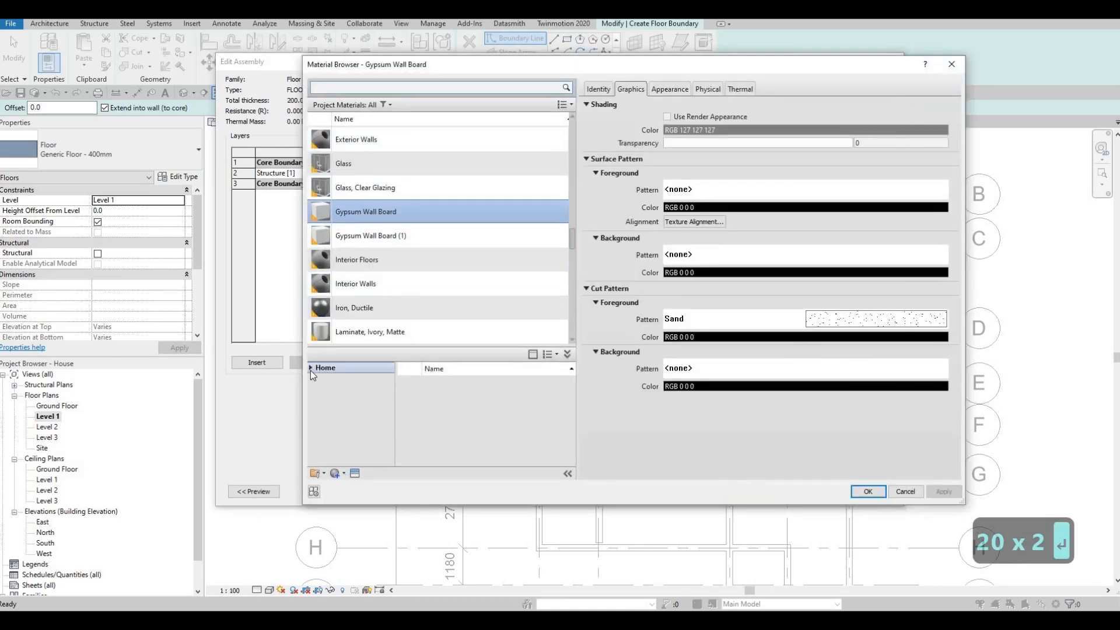
pyautogui.click(319, 388)
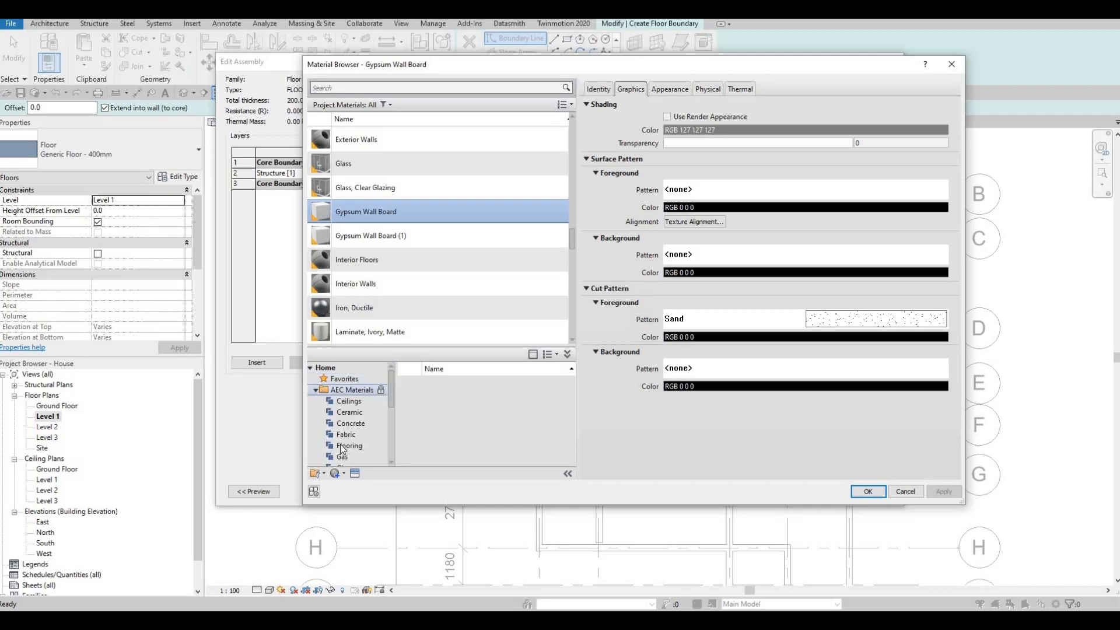
pyautogui.scroll(-4, 342, 444)
pyautogui.click(344, 435)
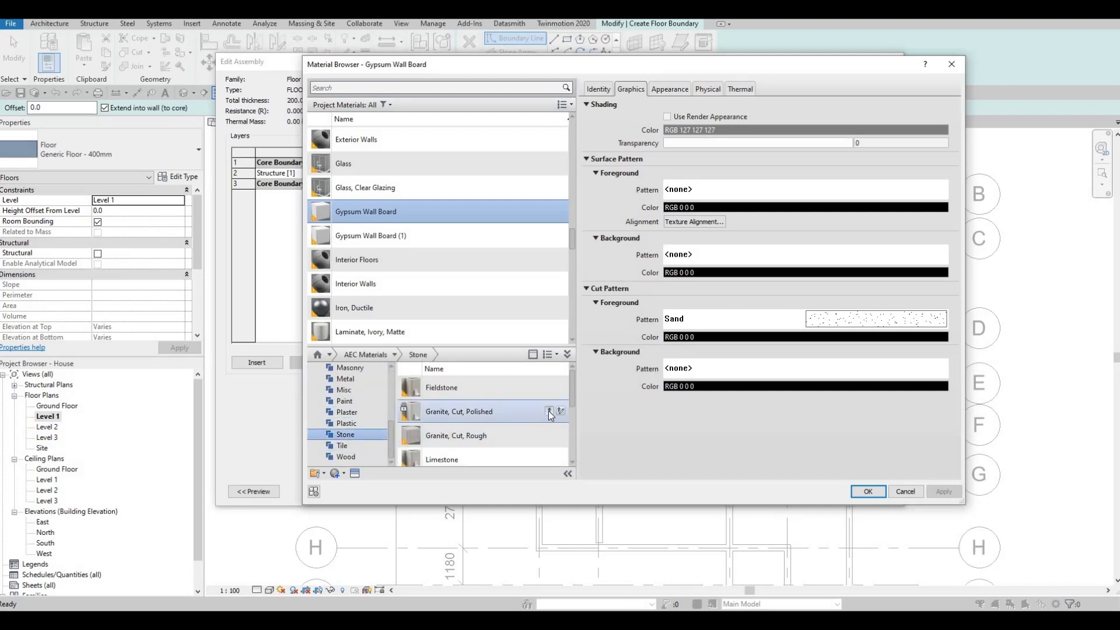
pyautogui.click(549, 410)
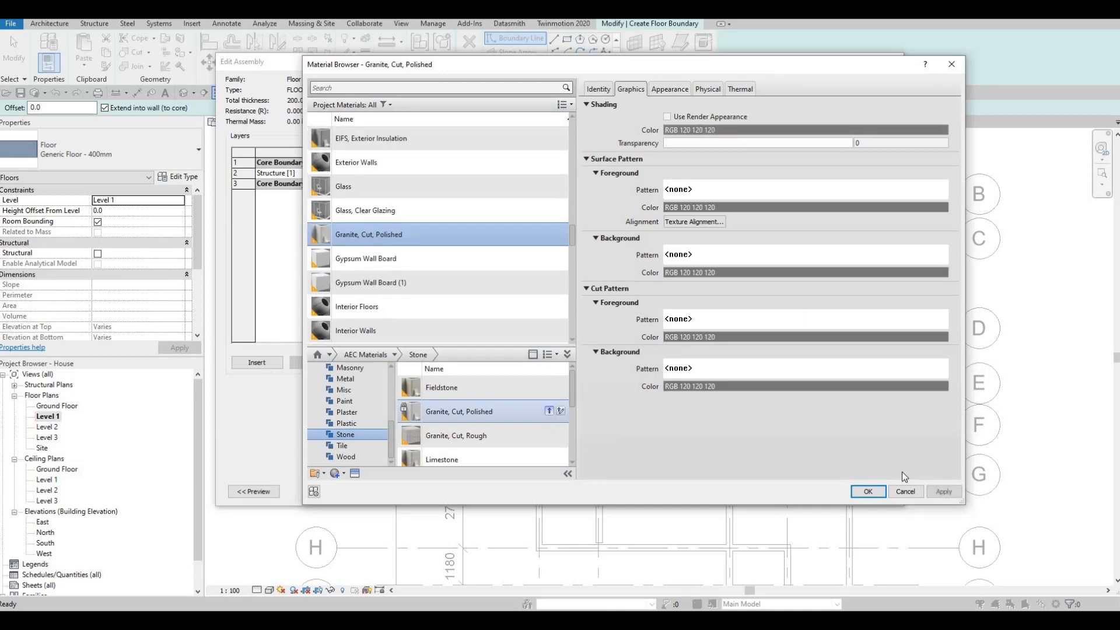
pyautogui.click(942, 492)
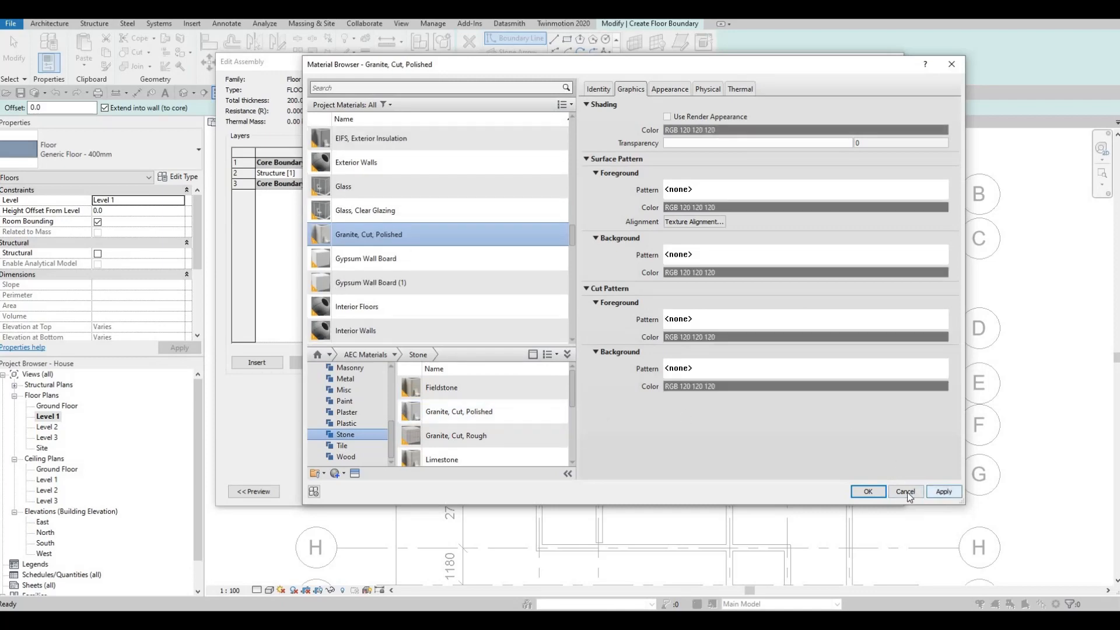
pyautogui.click(869, 492)
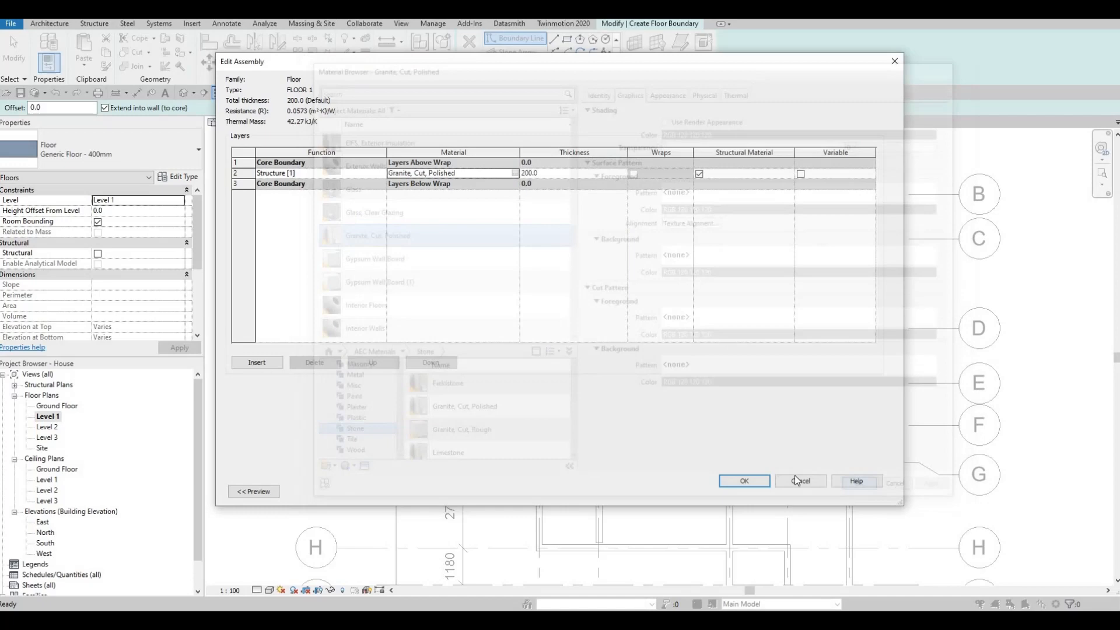
pyautogui.click(752, 482)
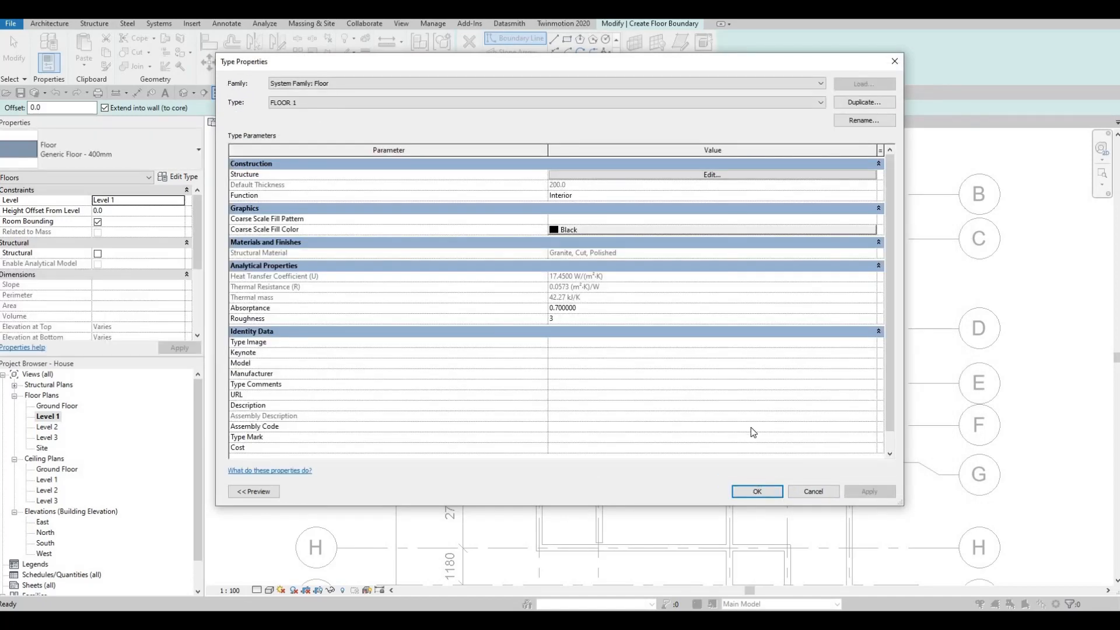
pyautogui.click(751, 489)
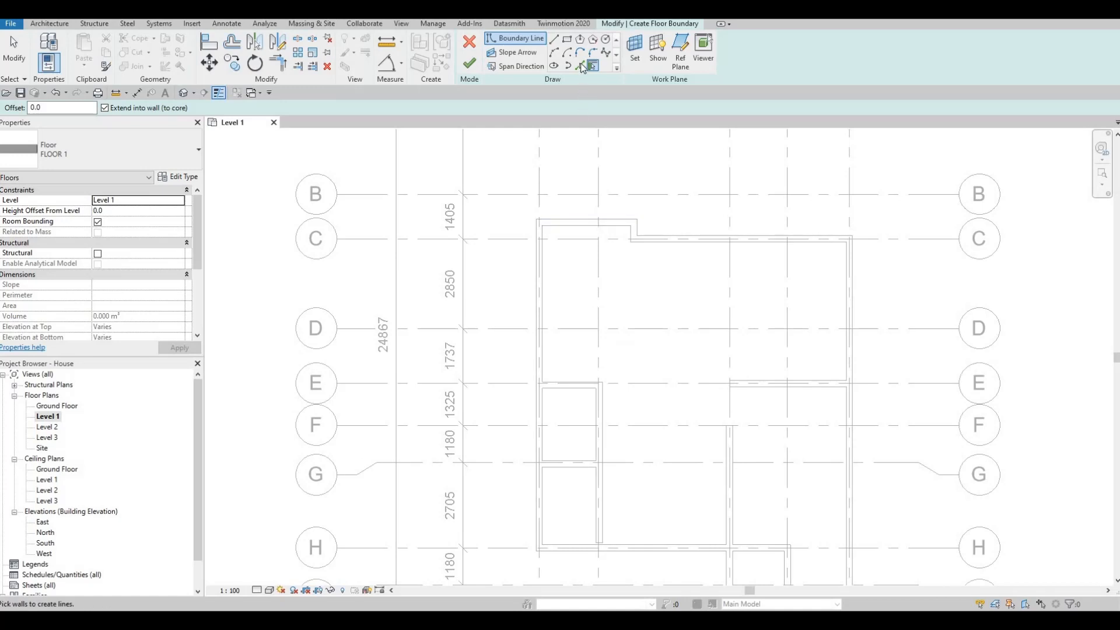
# Pick floor boundary lines along the inner faces of the stepped north exterior walls near grid C and the west exterior wall.
pyautogui.click(581, 66)
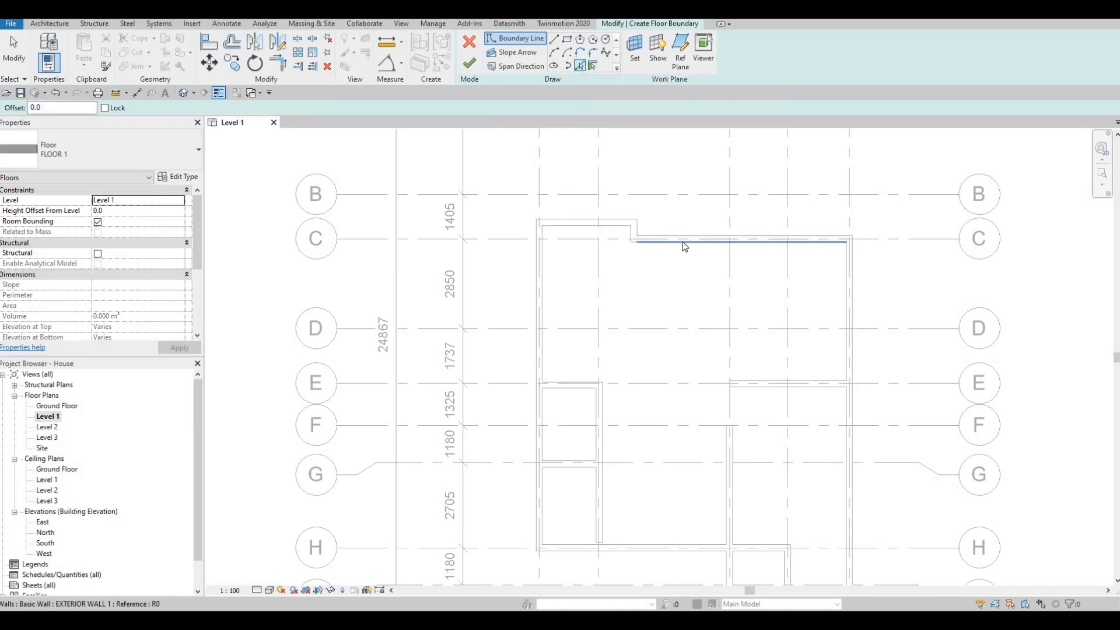
pyautogui.click(633, 237)
pyautogui.click(607, 226)
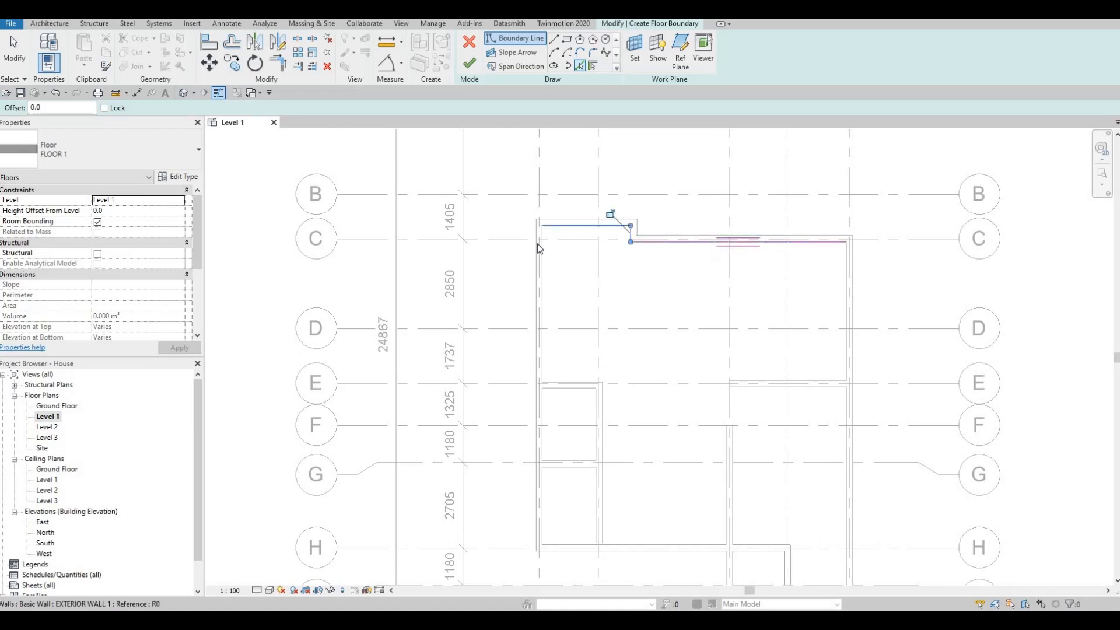
pyautogui.click(554, 239)
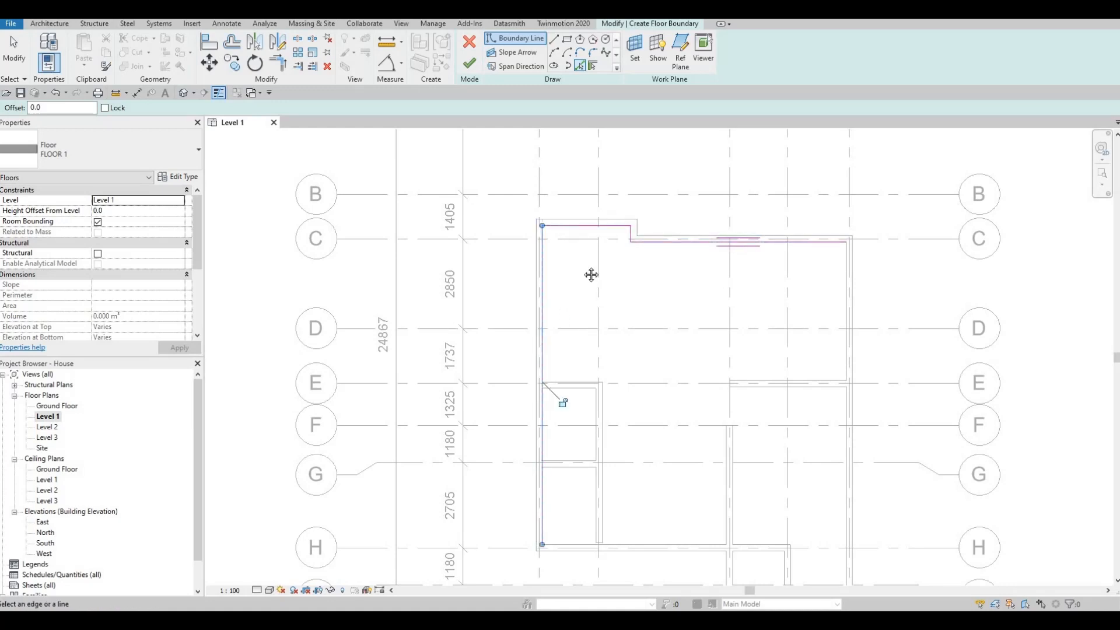
# Pick boundary lines around the small room between grids E and G, and along the inner face of the grid H exterior wall.
pyautogui.scroll(-1, 590, 273)
pyautogui.moveTo(588, 375); pyautogui.dragTo(588, 308, button='middle')
pyautogui.scroll(1, 566, 308)
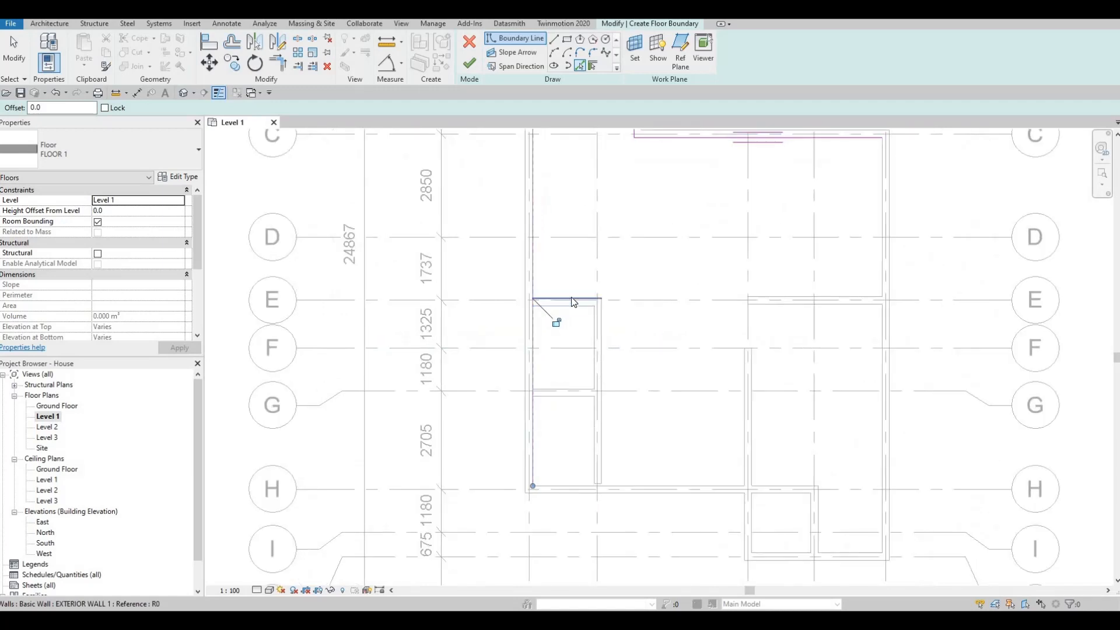
pyautogui.scroll(1, 565, 304)
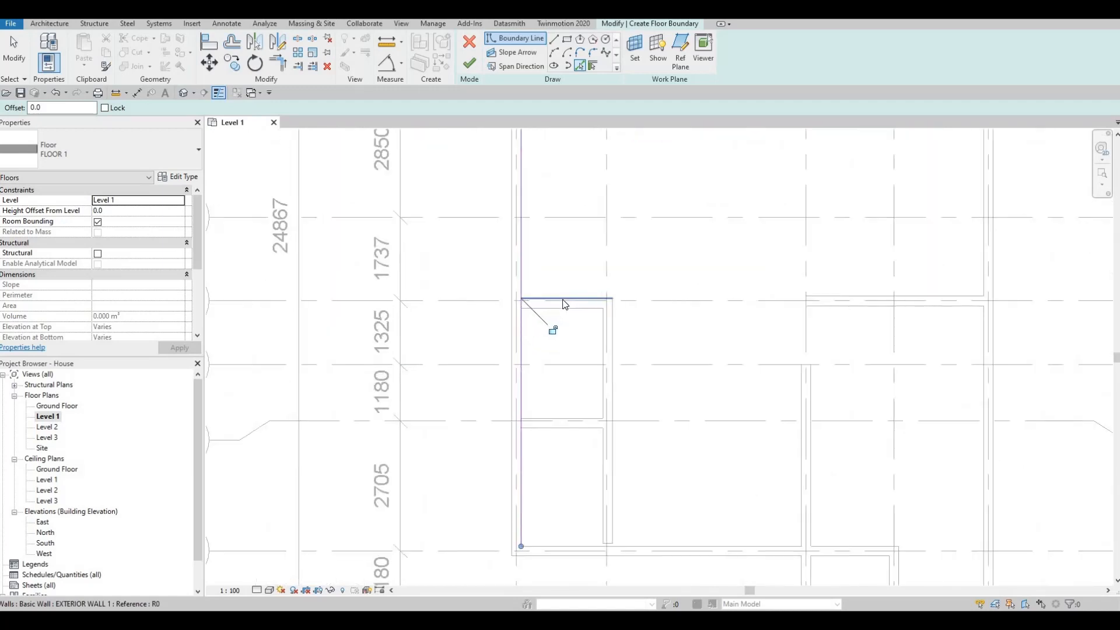
pyautogui.click(613, 332)
pyautogui.click(570, 339)
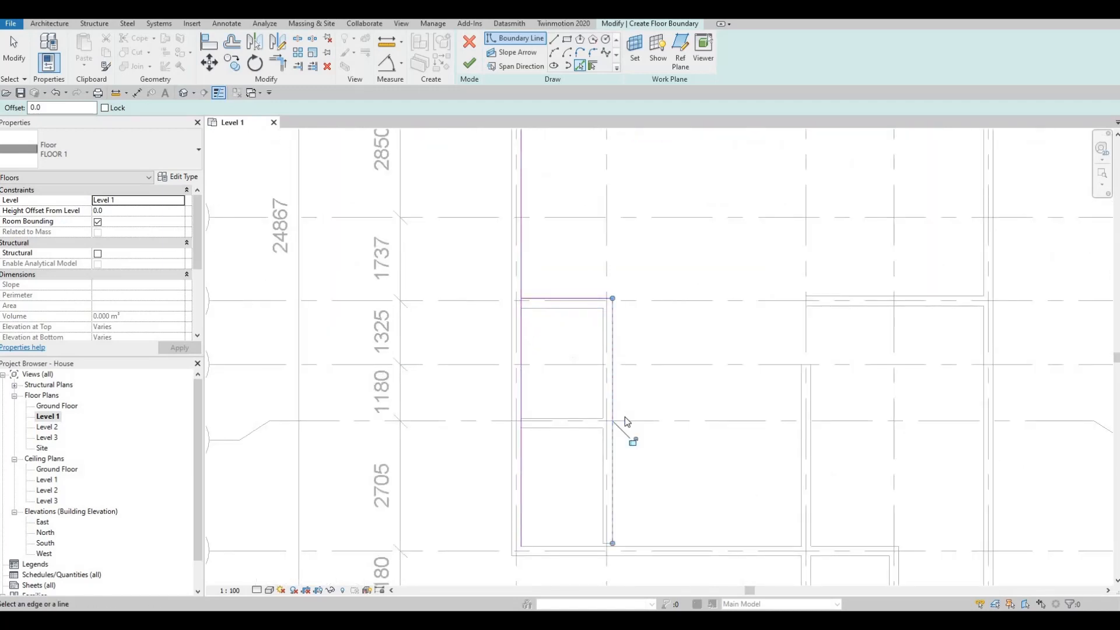
pyautogui.moveTo(585, 439); pyautogui.dragTo(587, 385, button='middle')
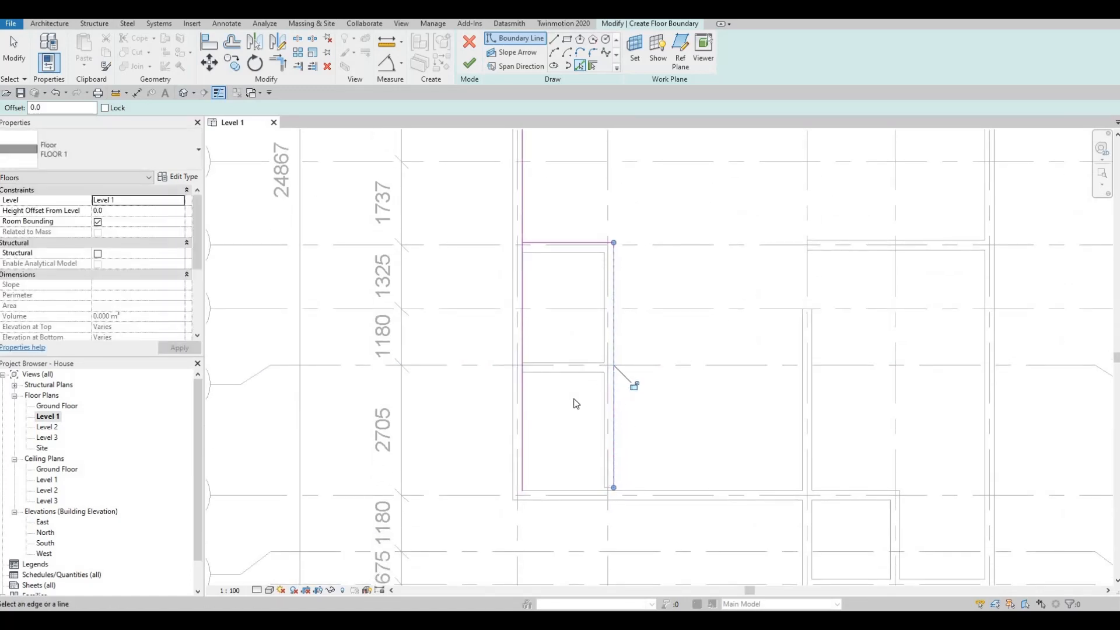
pyautogui.click(706, 492)
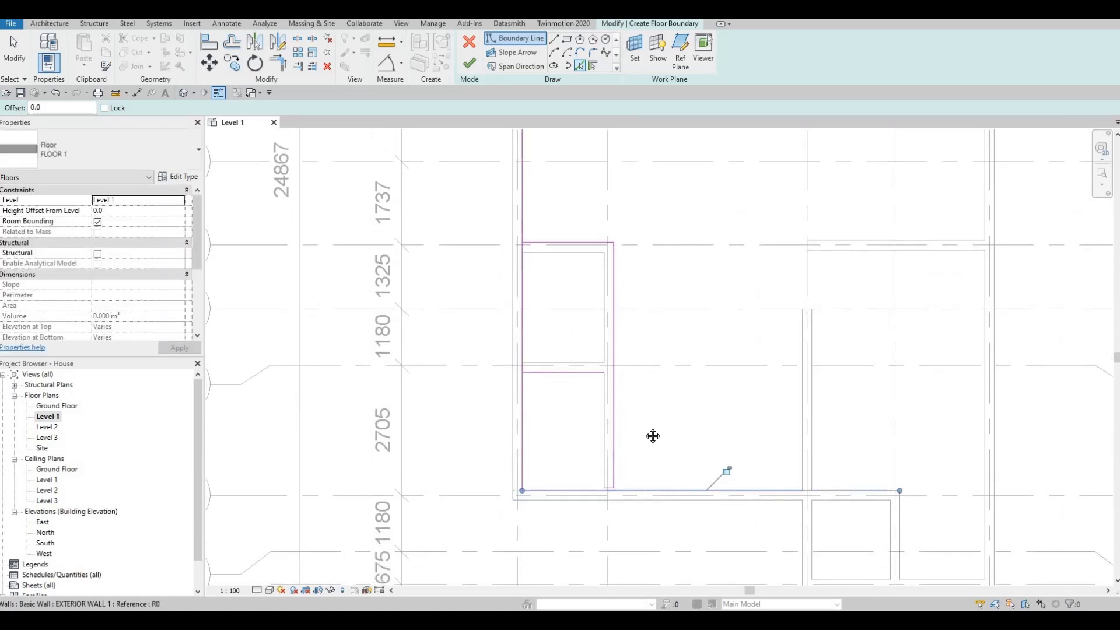
# Pick boundary lines along grid 3, the inner face of the grid J wall and the inner face of the east exterior wall.
pyautogui.moveTo(745, 459); pyautogui.dragTo(674, 457, button='middle')
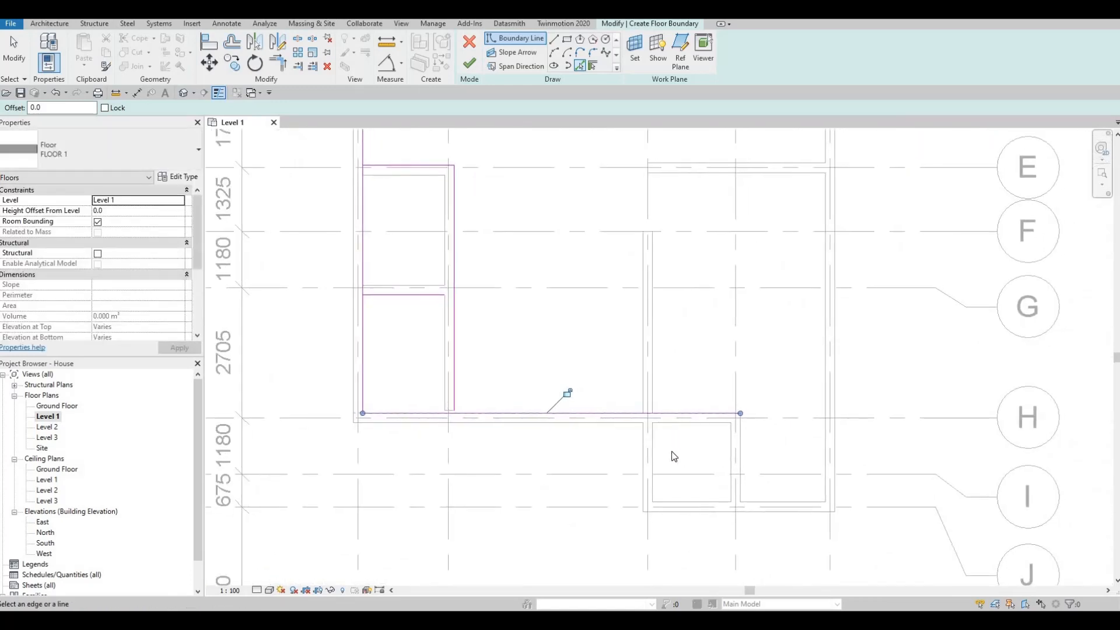
pyautogui.click(654, 461)
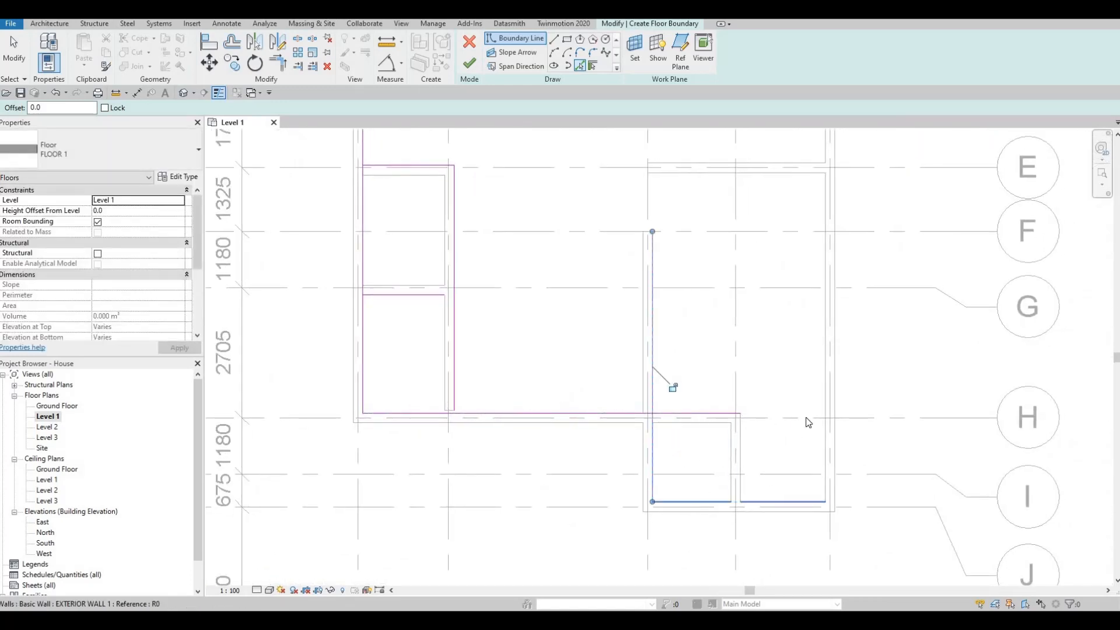
pyautogui.click(821, 394)
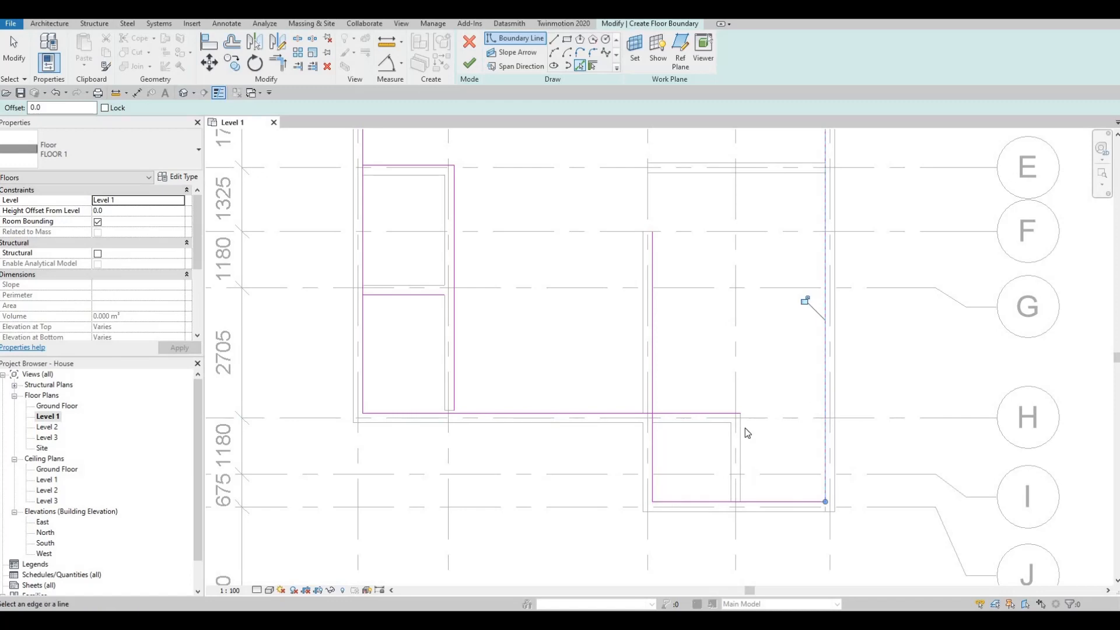
# Trim the west boundary line to a corner with the line just below grid G, unjoining the elements.
pyautogui.scroll(-3, 748, 433)
pyautogui.scroll(5, 590, 402)
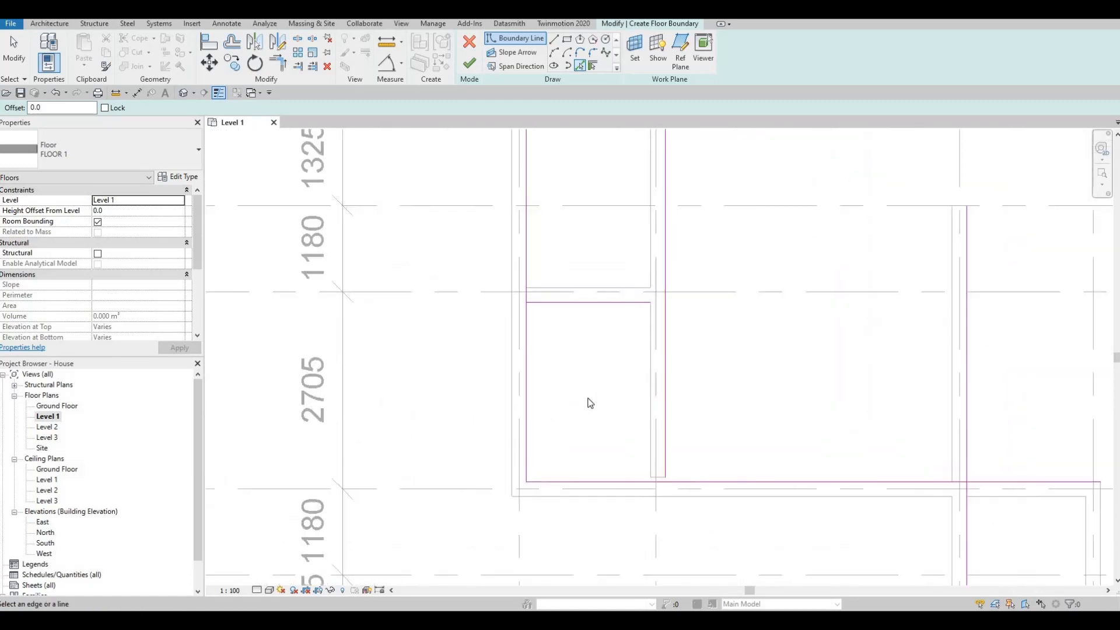
pyautogui.press('Escape')
pyautogui.press('Escape')
pyautogui.press('t')
pyautogui.press('r')
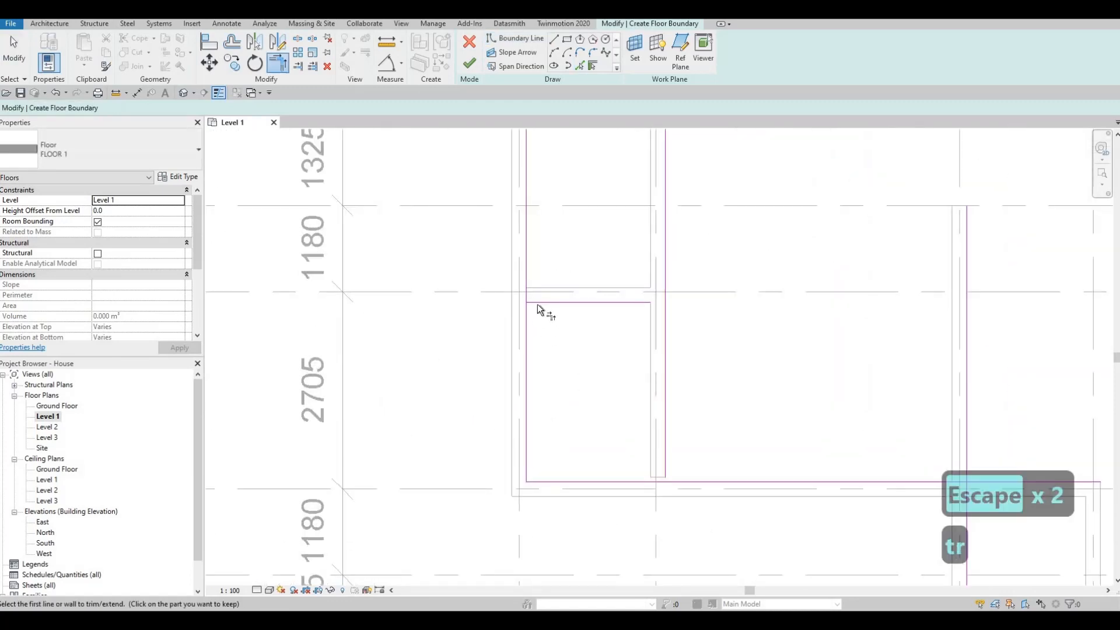
pyautogui.click(531, 306)
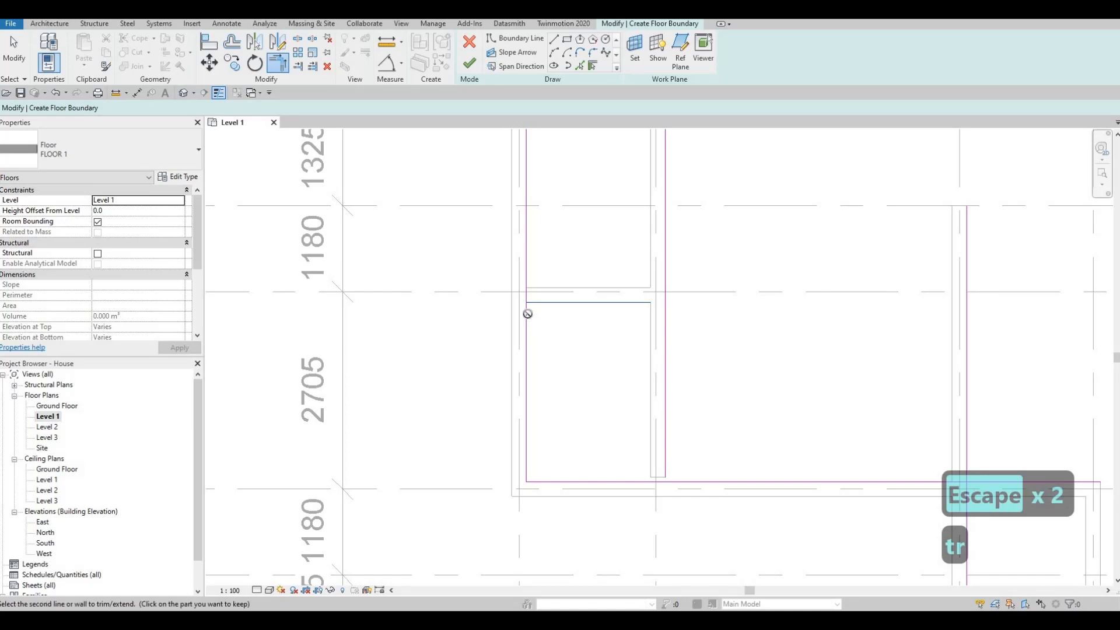
pyautogui.click(600, 329)
pyautogui.click(896, 598)
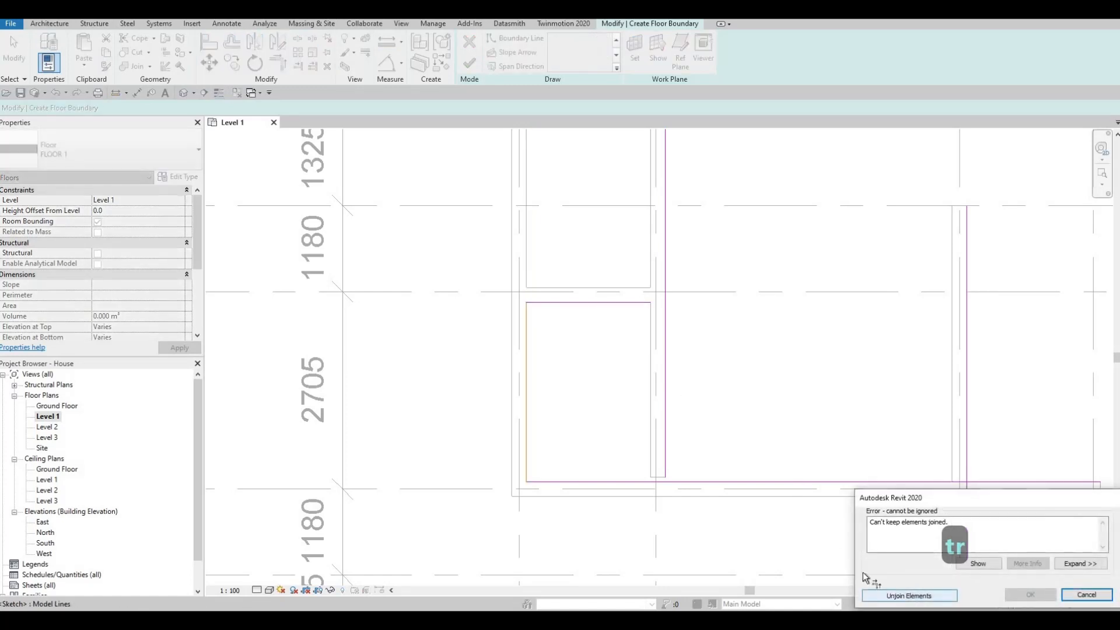
# Pick the inner face of the west exterior wall again to restore the boundary line above grid E.
pyautogui.scroll(-4, 671, 422)
pyautogui.moveTo(671, 422); pyautogui.dragTo(677, 500, button='middle')
pyautogui.moveTo(619, 128); pyautogui.dragTo(619, 198, button='middle')
pyautogui.scroll(-1, 619, 199)
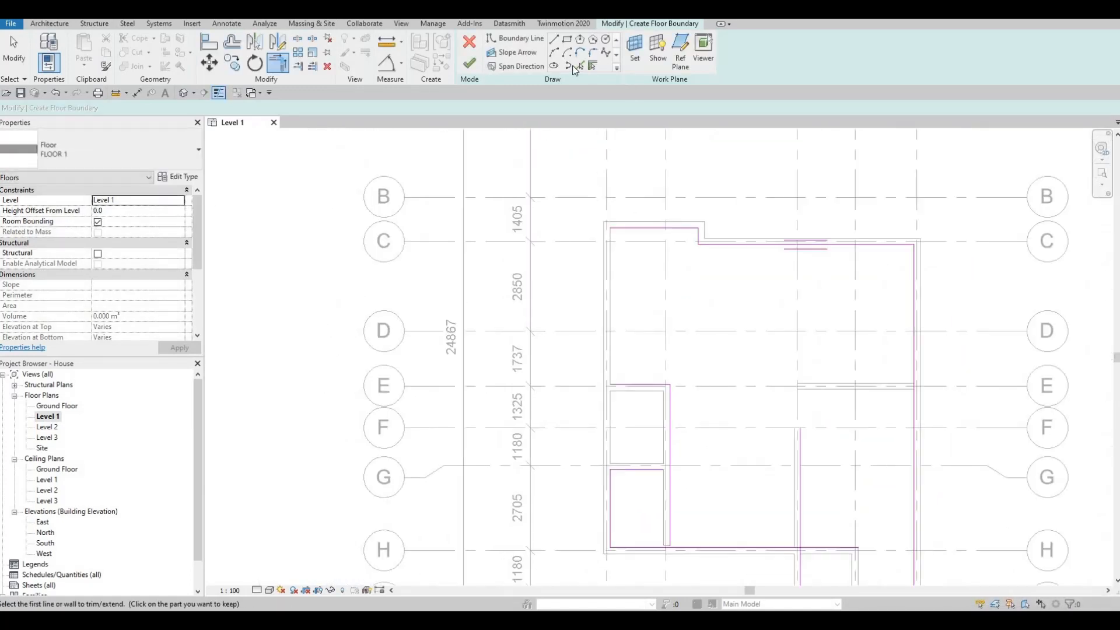
pyautogui.click(576, 70)
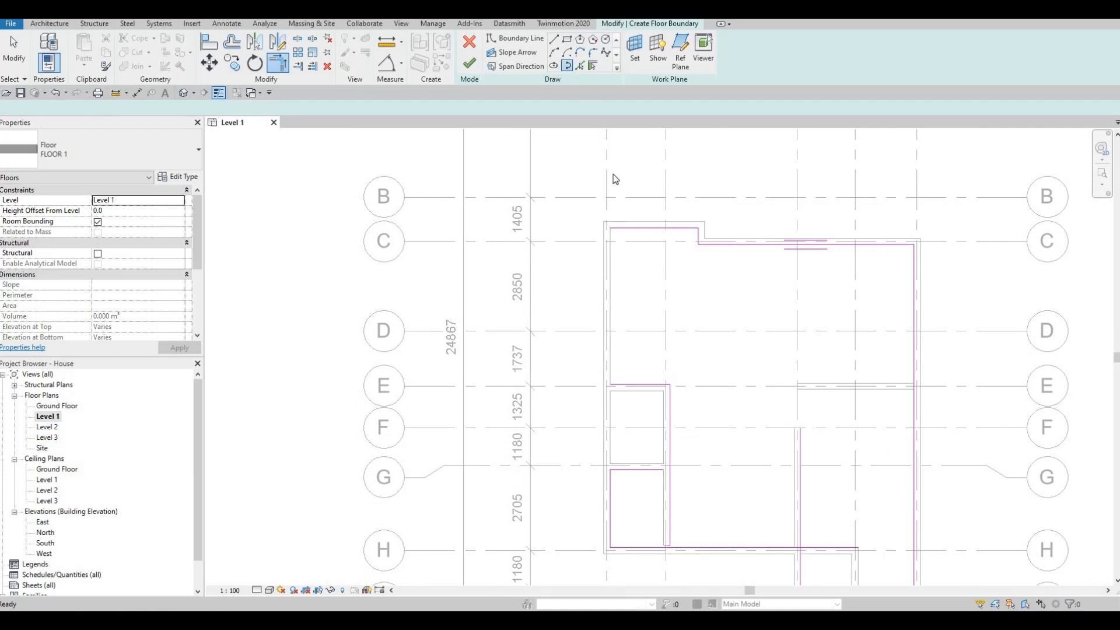
pyautogui.click(624, 296)
# Trim the boundary lines into corners at grids E and G so the outline wraps around the small room.
pyautogui.press('Escape')
pyautogui.press('Escape')
pyautogui.press('t')
pyautogui.press('r')
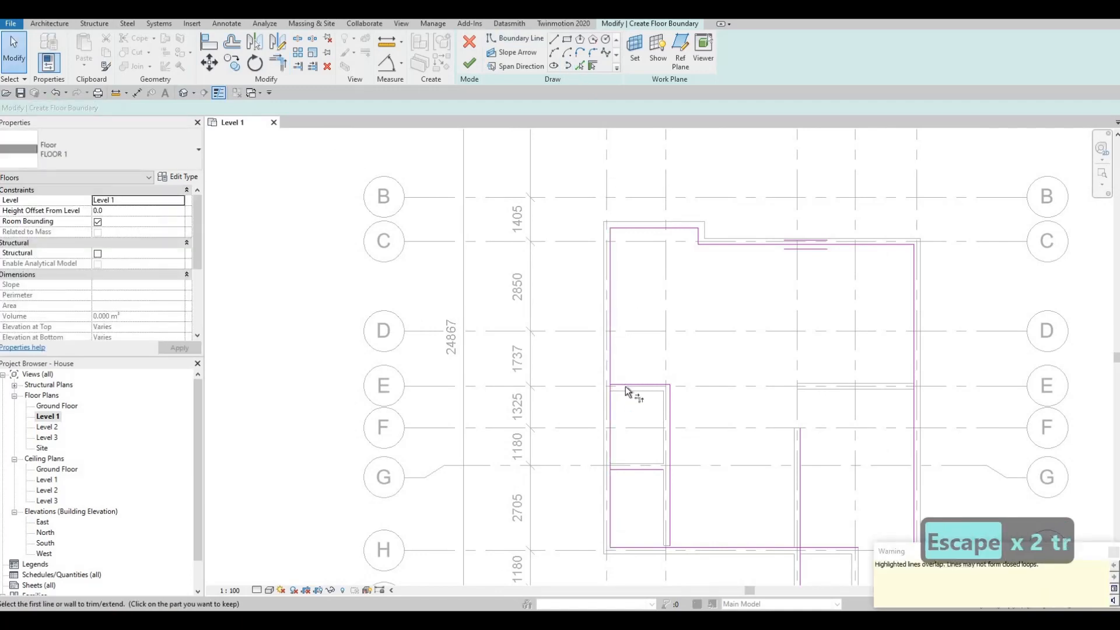
pyautogui.click(626, 387)
pyautogui.click(614, 365)
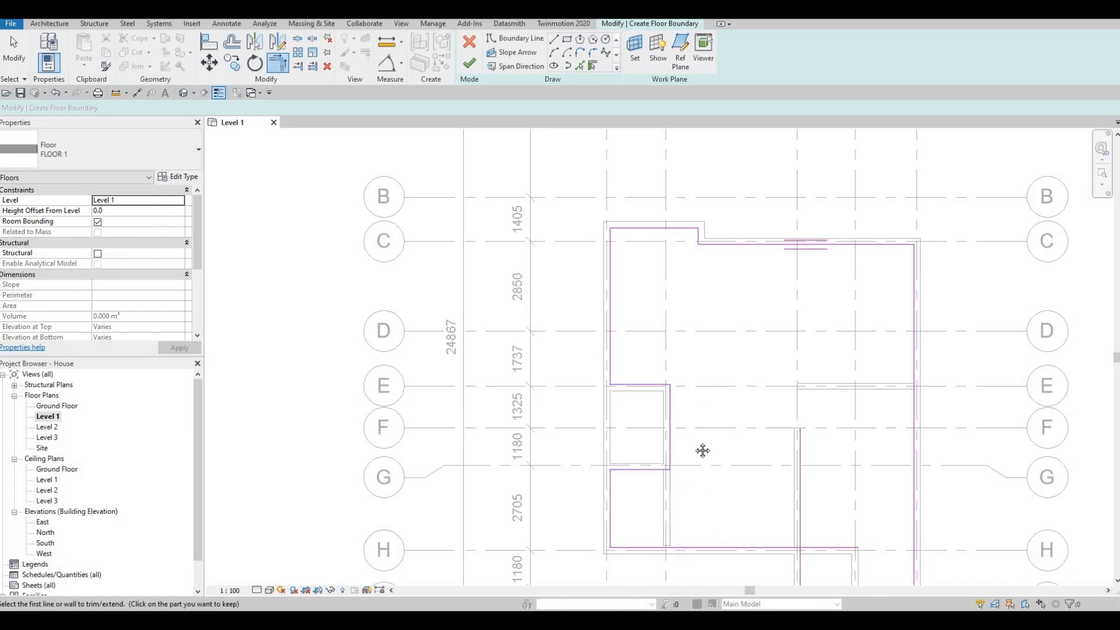
# Trim the grid H and grid 3 boundary lines to a corner and finish the floor sketch.
pyautogui.moveTo(787, 550); pyautogui.dragTo(750, 435, button='middle')
pyautogui.click(759, 434)
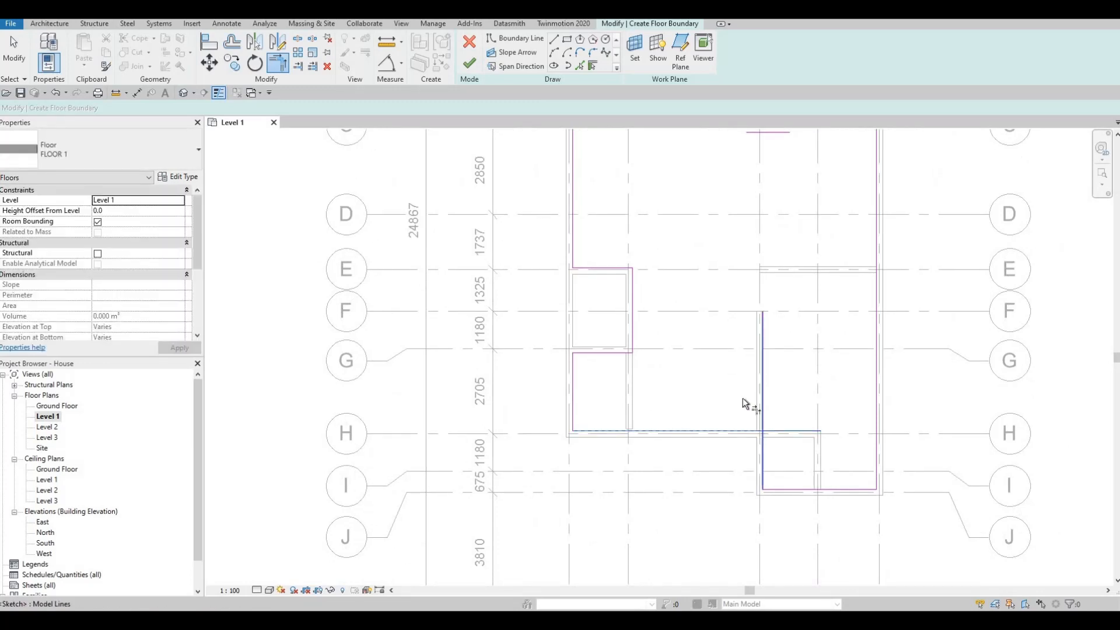
pyautogui.scroll(-2, 745, 387)
pyautogui.moveTo(752, 263); pyautogui.dragTo(741, 341, button='middle')
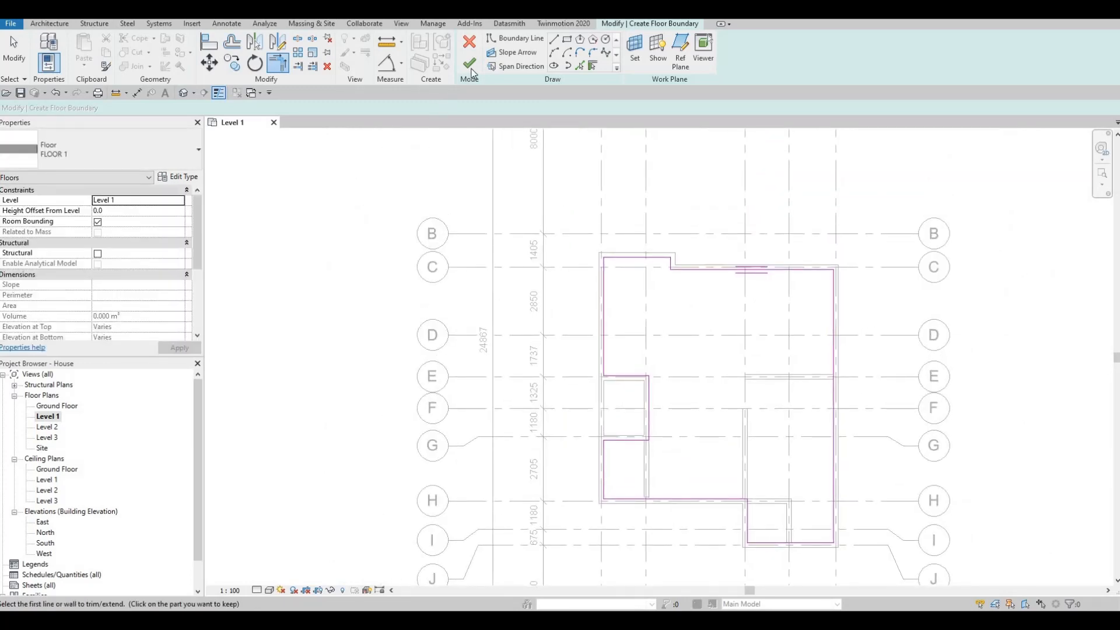
pyautogui.click(472, 73)
# Extend the lower end of the interior wall below grid G to meet the exterior wall on grid H.
pyautogui.scroll(3, 644, 465)
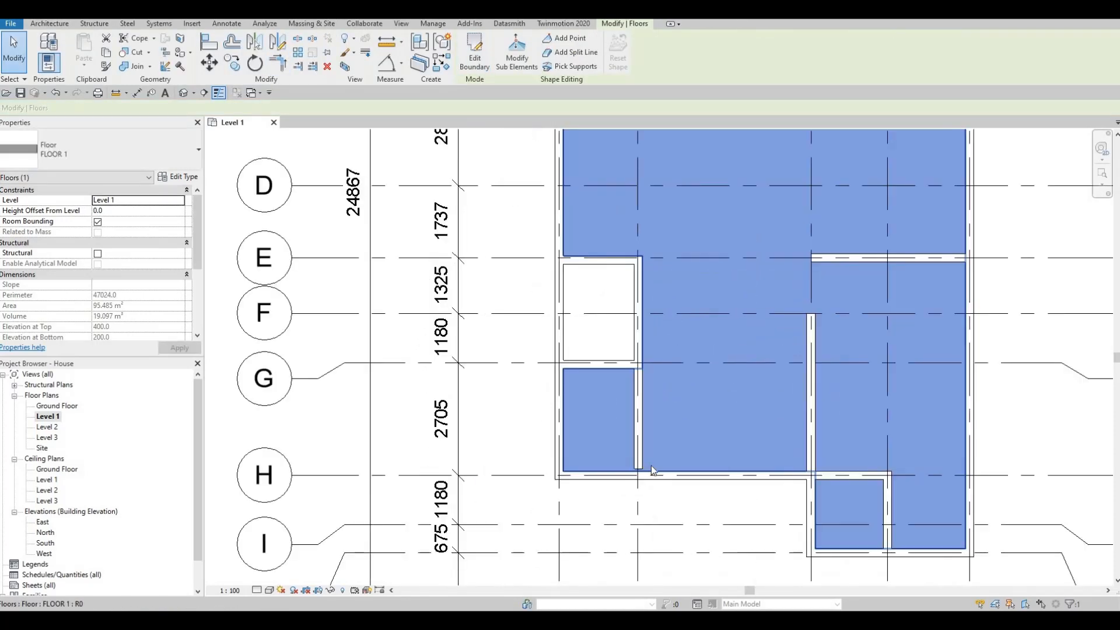
pyautogui.press('Escape')
pyautogui.press('Escape')
pyautogui.scroll(2, 642, 469)
pyautogui.click(632, 480)
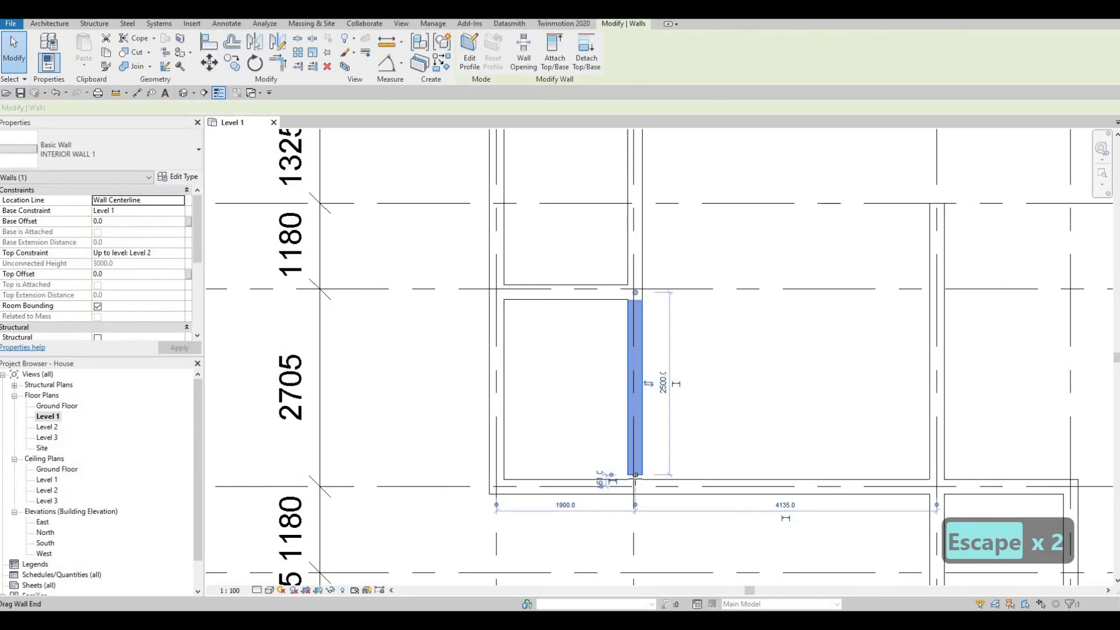
pyautogui.moveTo(635, 475); pyautogui.dragTo(635, 487)
pyautogui.press('Escape')
pyautogui.scroll(-3, 620, 449)
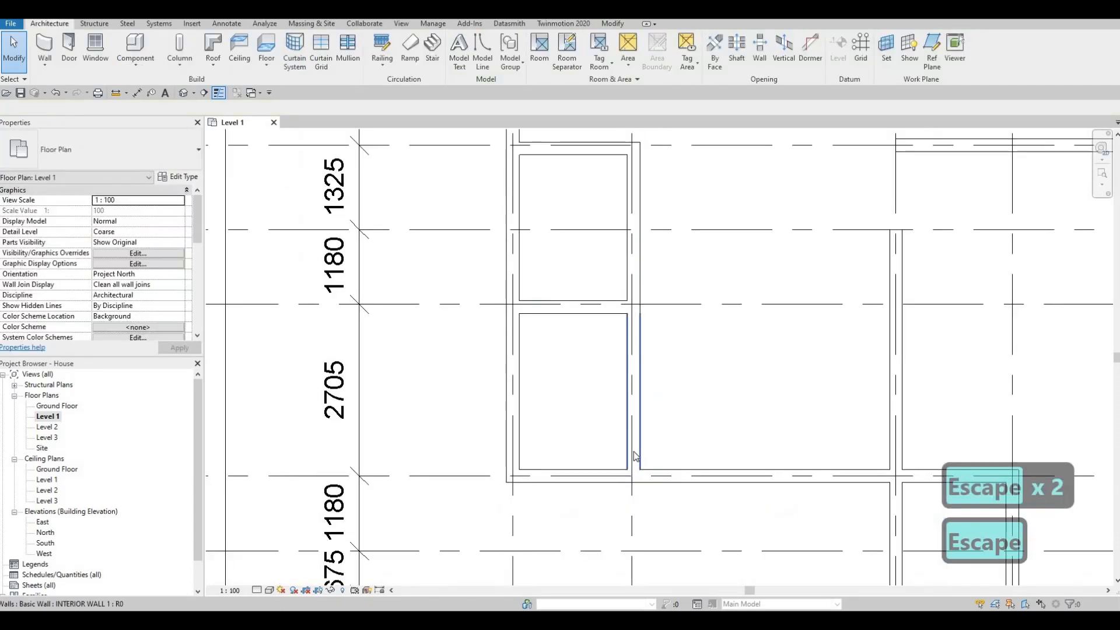
pyautogui.scroll(-2, 636, 426)
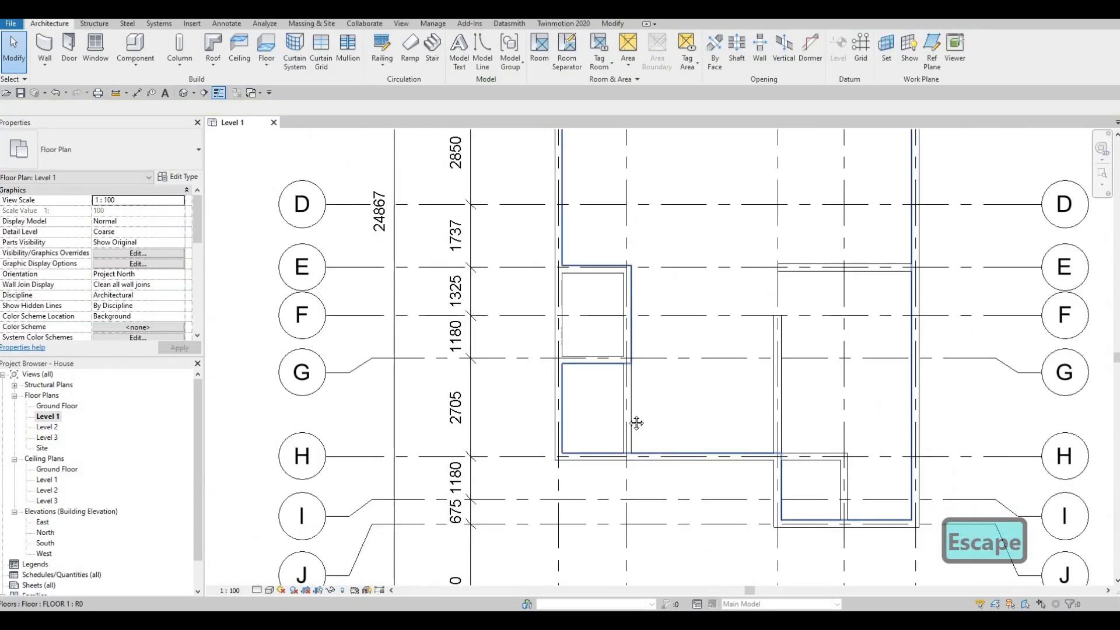
pyautogui.scroll(-1, 612, 417)
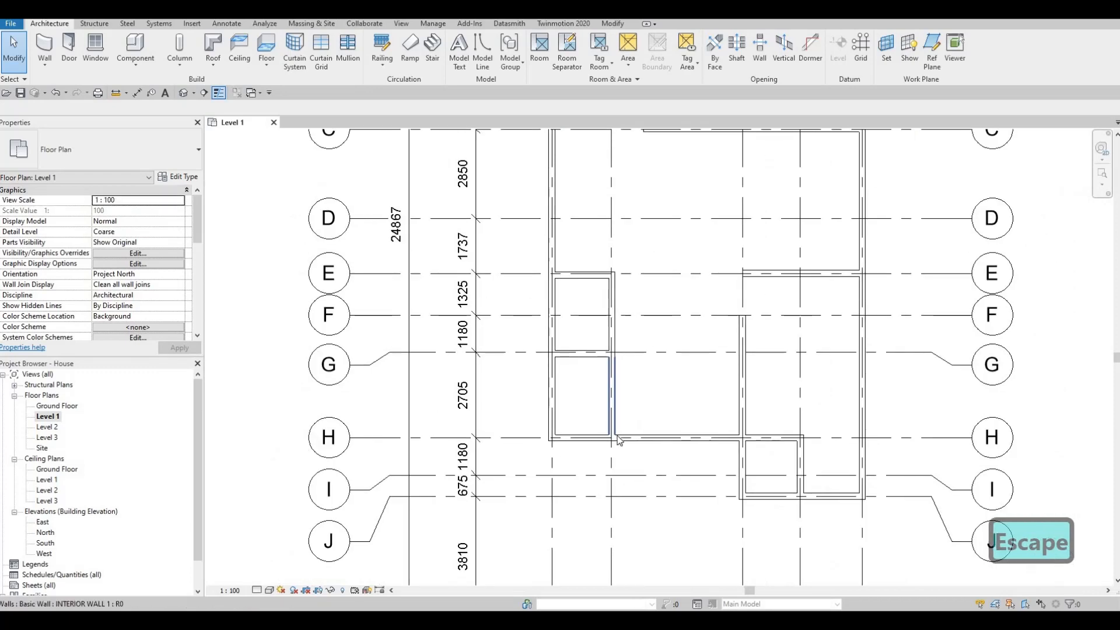
pyautogui.scroll(1, 610, 434)
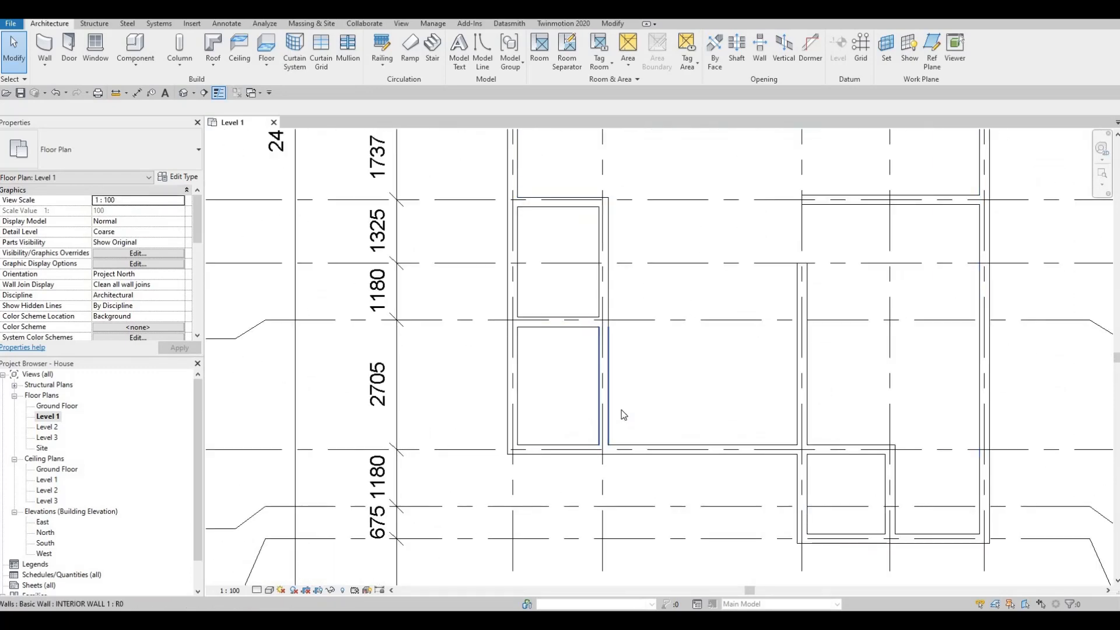
pyautogui.scroll(-2, 604, 286)
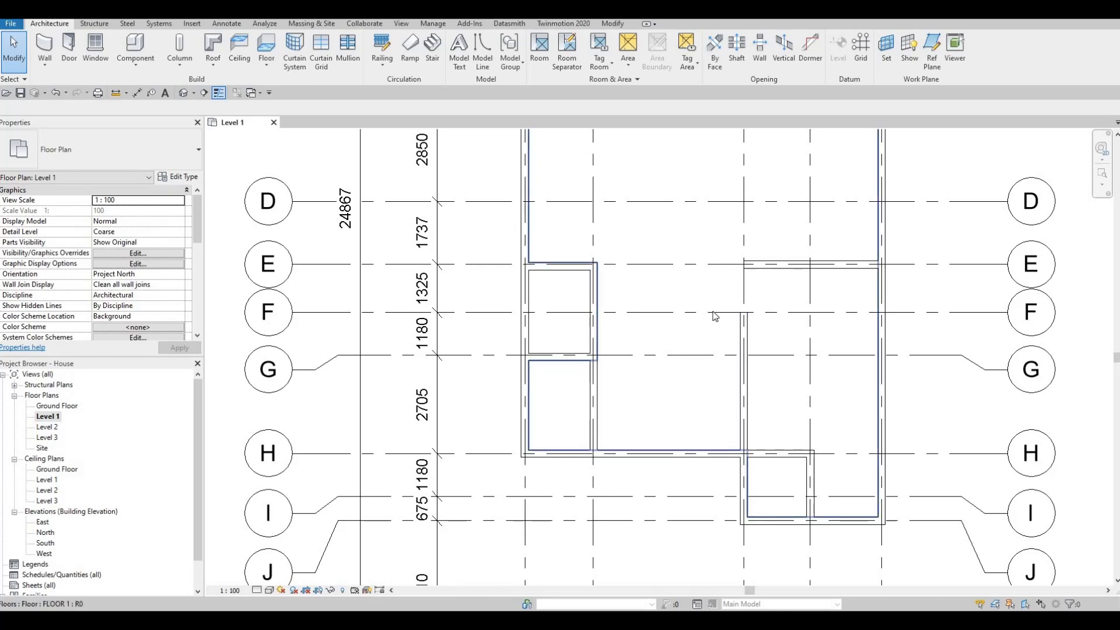
pyautogui.press('Escape')
pyautogui.scroll(-3, 724, 297)
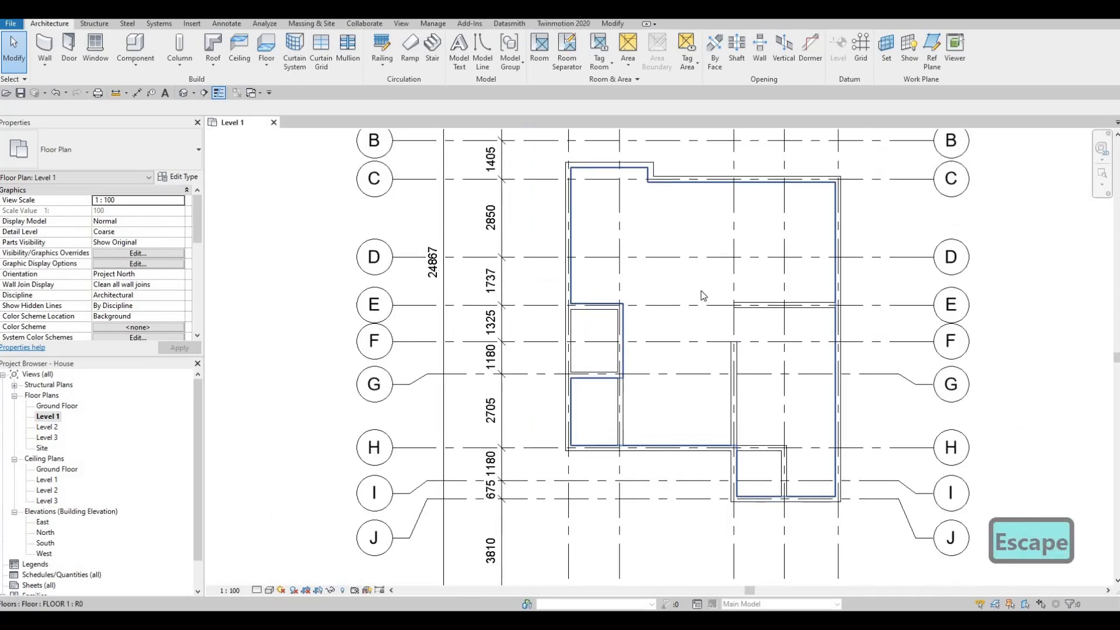
pyautogui.moveTo(748, 298); pyautogui.dragTo(727, 294, button='middle')
pyautogui.moveTo(747, 377)
pyautogui.mouseDown(button='middle')
pyautogui.moveTo(725, 401)
pyautogui.moveTo(725, 382)
pyautogui.mouseUp(button='middle')
pyautogui.moveTo(695, 301); pyautogui.dragTo(691, 344, button='middle')
pyautogui.moveTo(507, 197); pyautogui.dragTo(506, 210, button='middle')
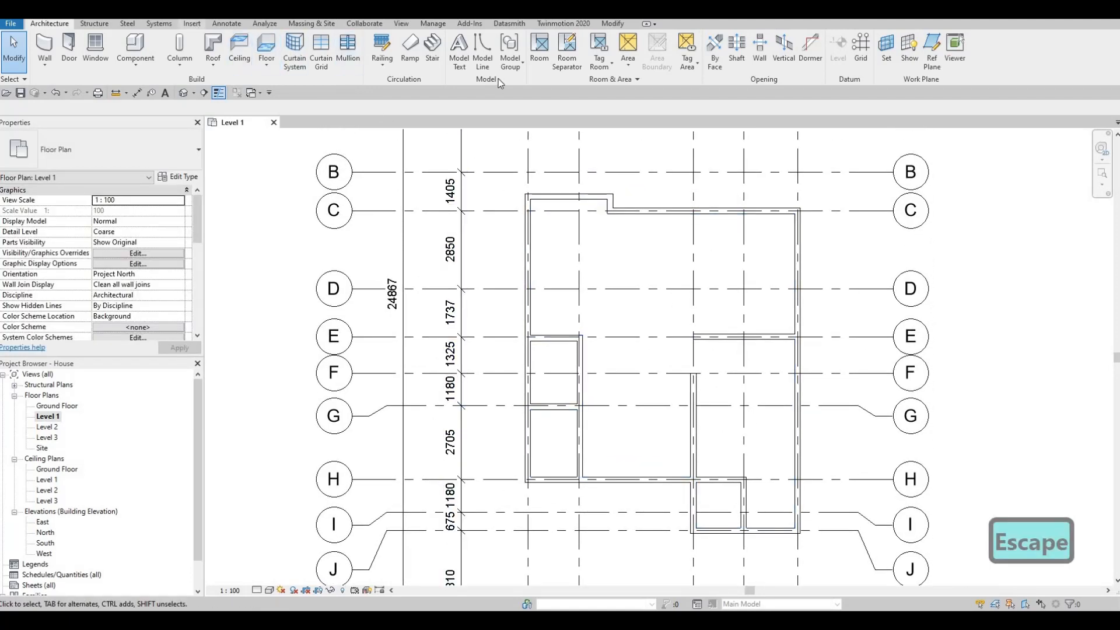
pyautogui.scroll(-4, 496, 76)
# Load the M_Sofa-Corbu family from the Furniture > Seating folder of the metric library.
pyautogui.click(479, 59)
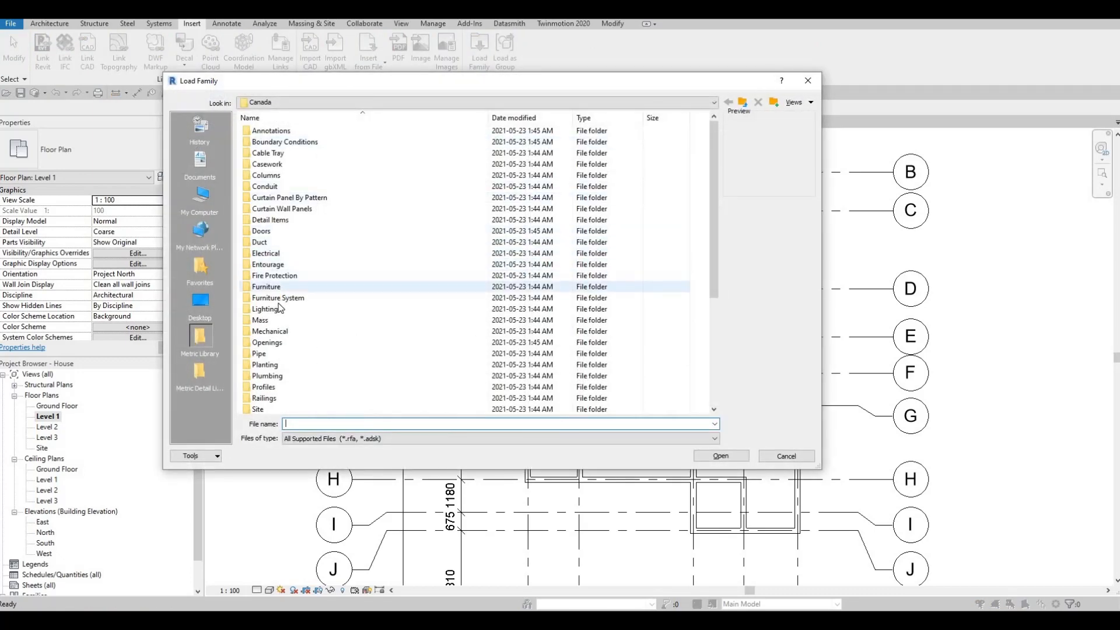
pyautogui.doubleClick(272, 286)
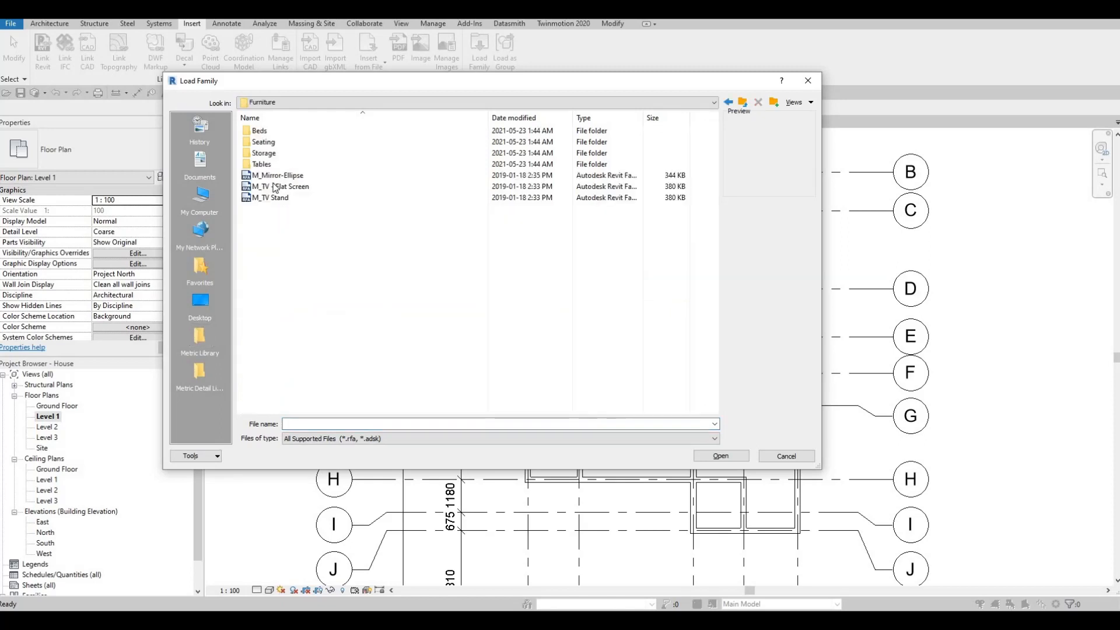
pyautogui.doubleClick(263, 142)
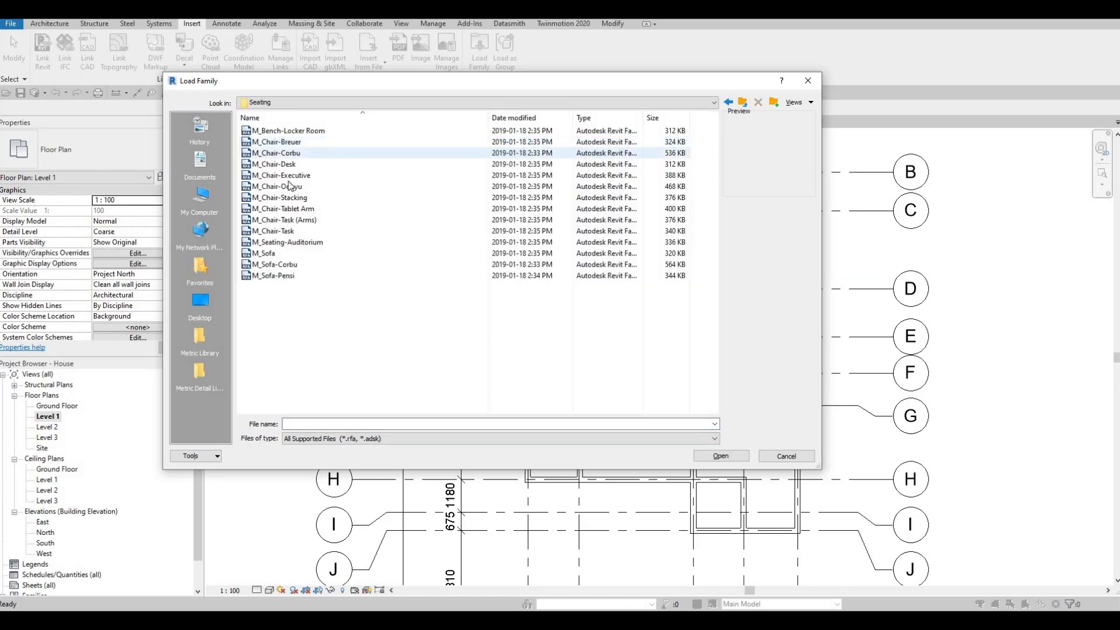
pyautogui.click(276, 142)
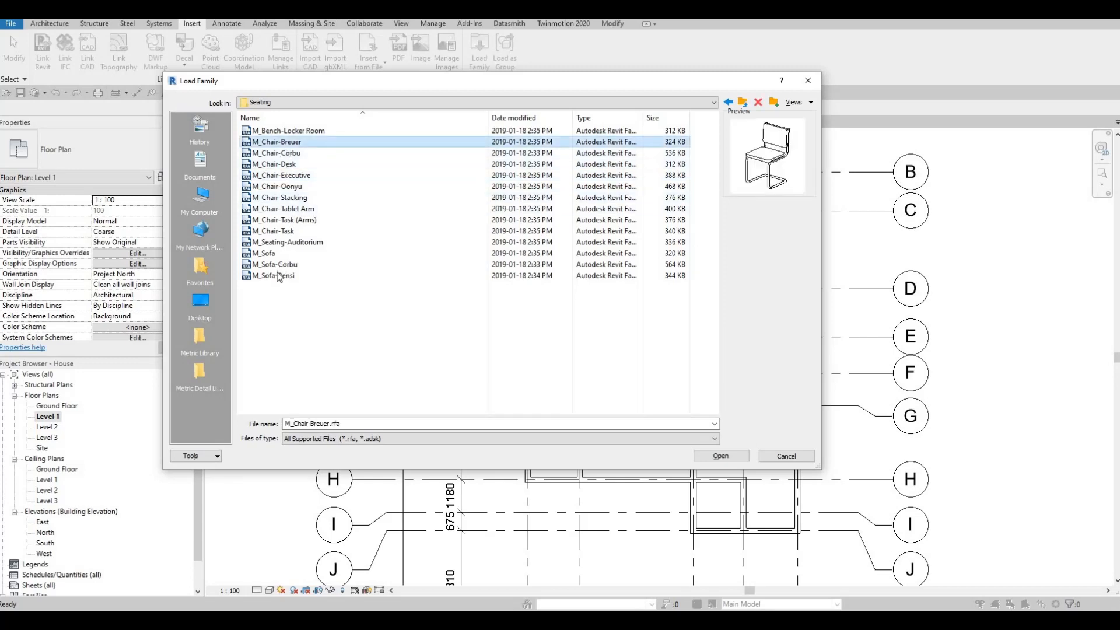
pyautogui.click(259, 266)
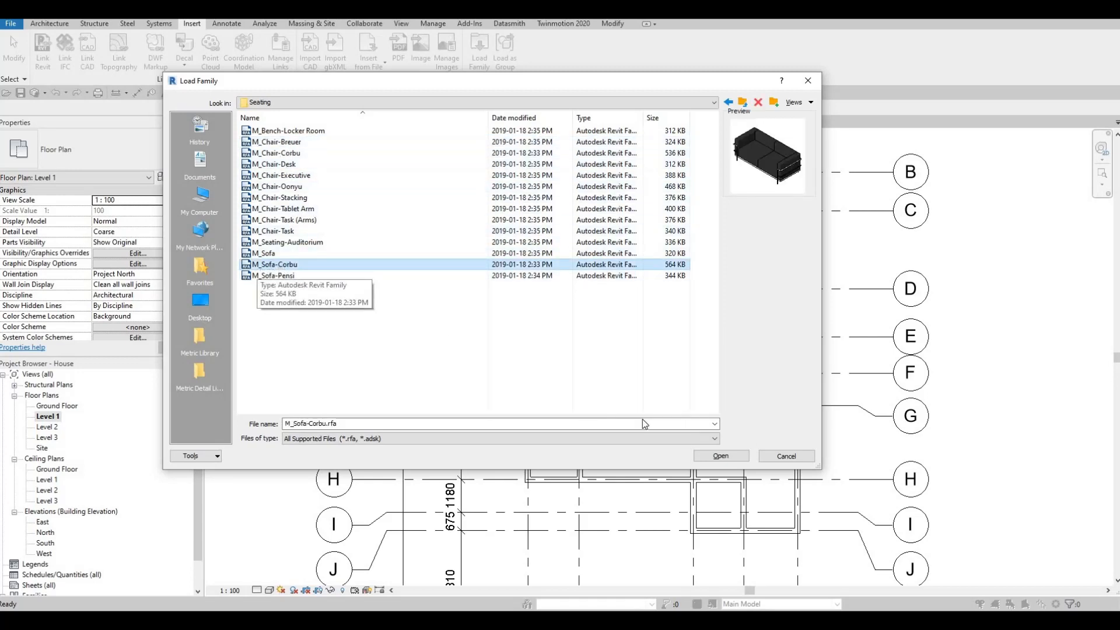
pyautogui.click(718, 455)
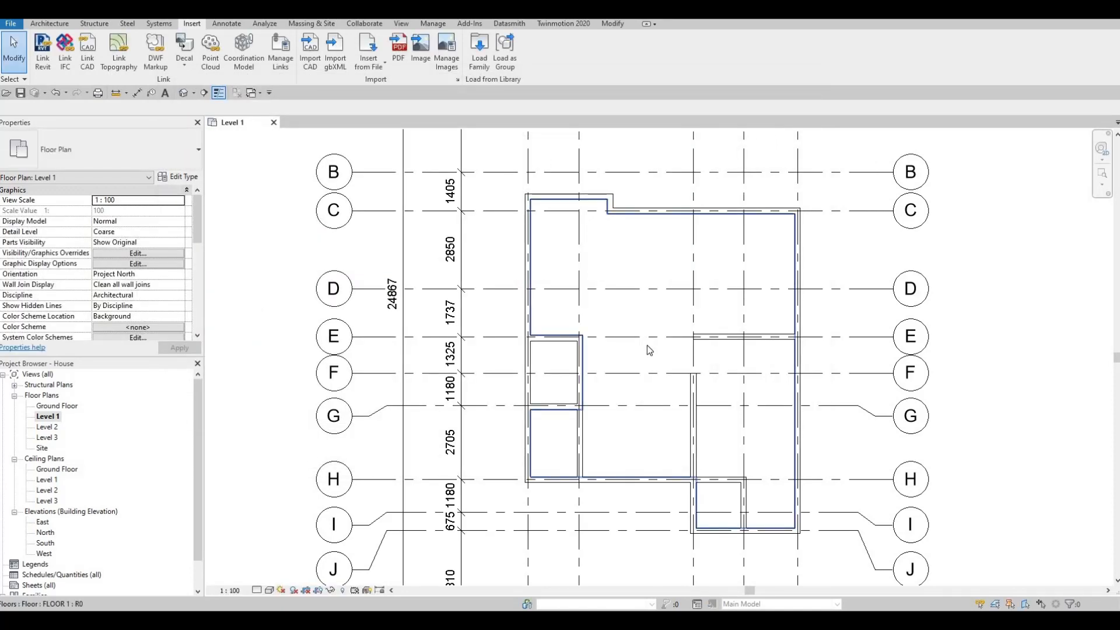
# Place the M_Sofa-Corbu sofa upright, rotated so its back rests against the west face of the interior wall between grids F and H.
pyautogui.press('c')
pyautogui.press('m')
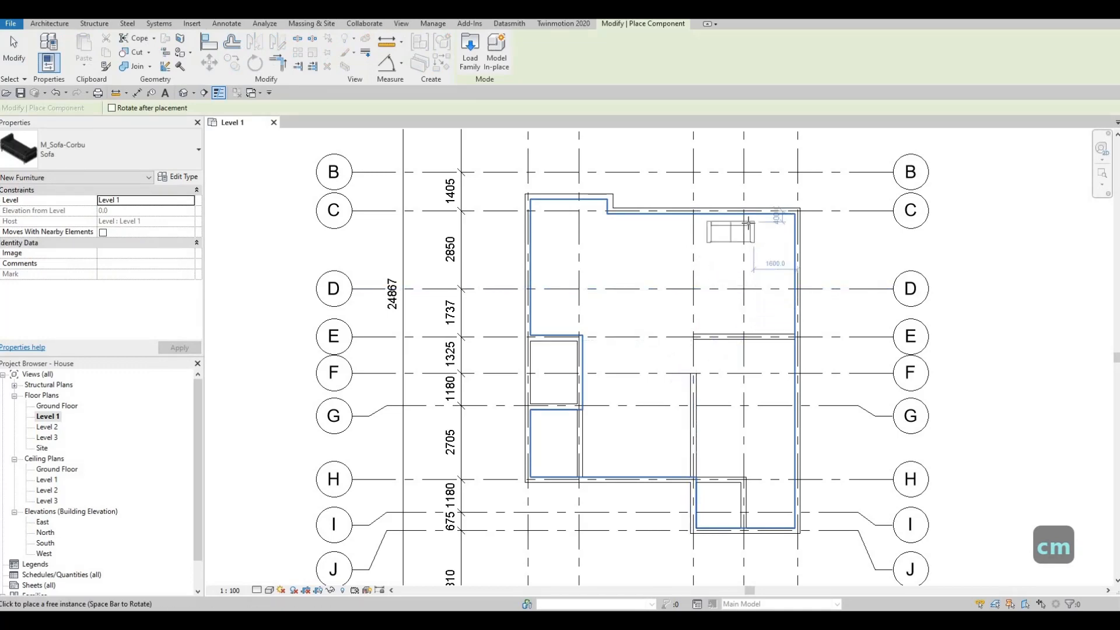
pyautogui.scroll(3, 722, 250)
pyautogui.scroll(-3, 697, 332)
pyautogui.scroll(2, 689, 349)
pyautogui.scroll(-2, 717, 327)
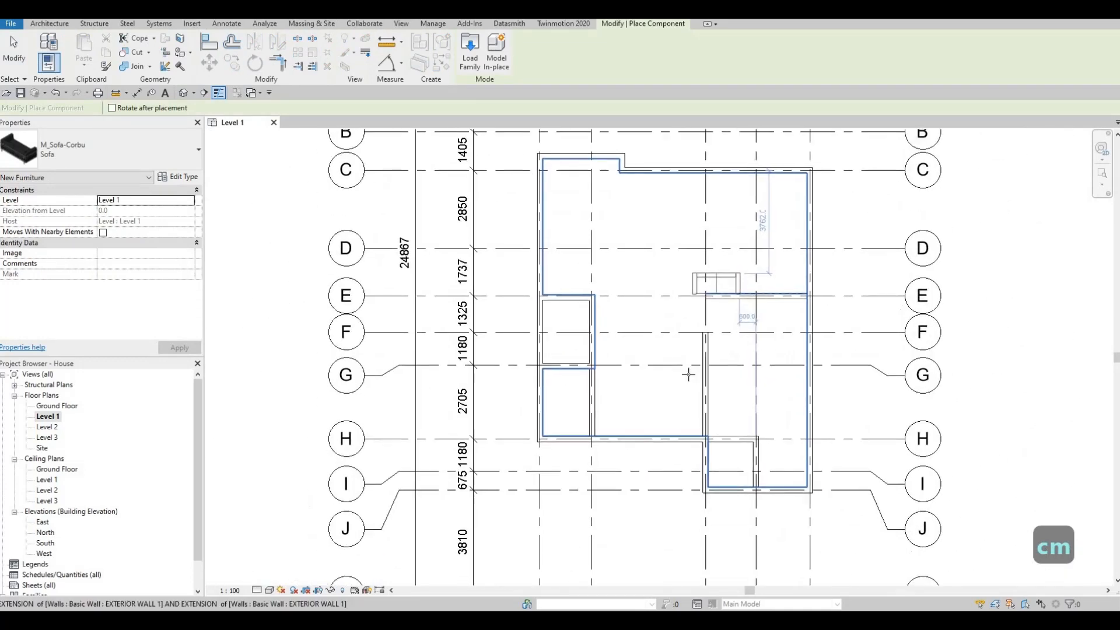
pyautogui.press('space')
pyautogui.press('space')
pyautogui.press('space')
pyautogui.press('space')
pyautogui.press('space')
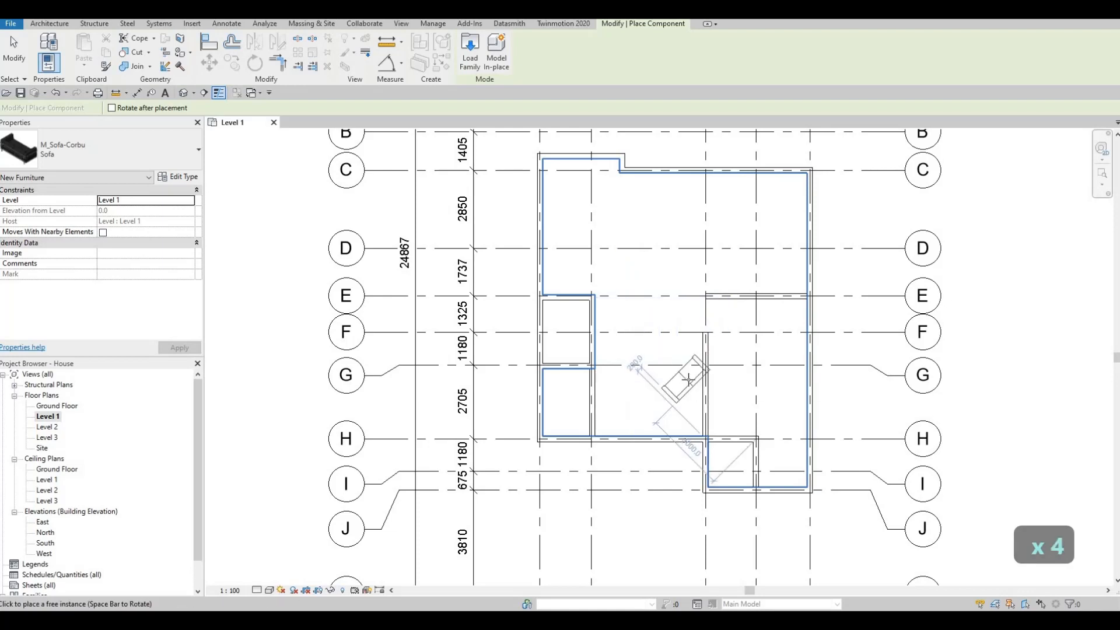
pyautogui.scroll(2, 685, 379)
pyautogui.scroll(2, 689, 379)
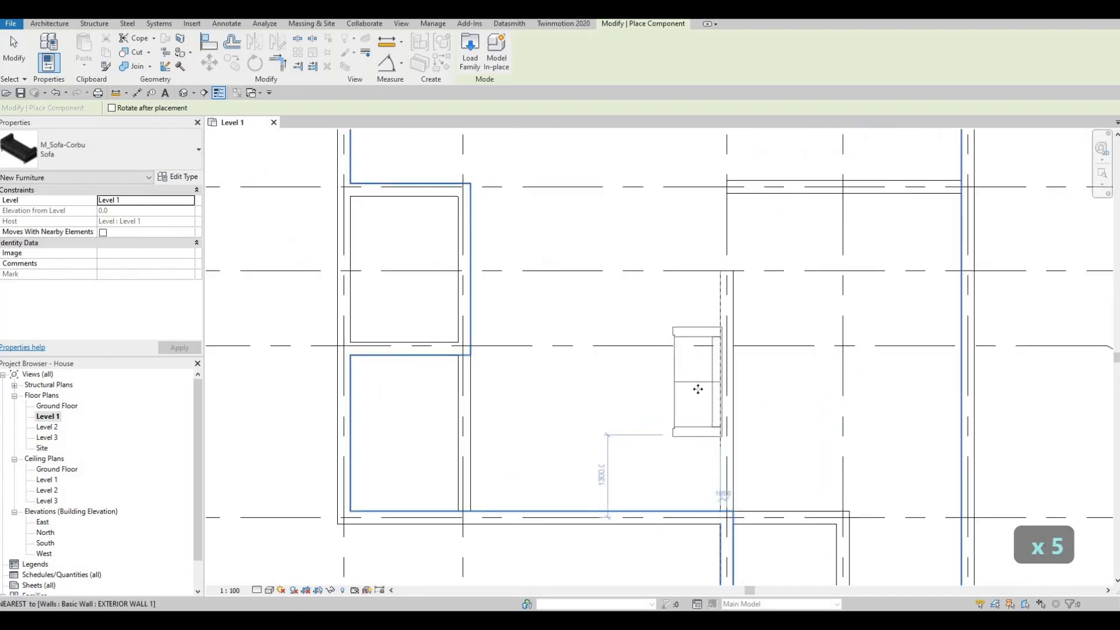
pyautogui.click(706, 376)
pyautogui.press('Escape')
pyautogui.press('Escape')
pyautogui.press('Escape')
pyautogui.scroll(1, 707, 345)
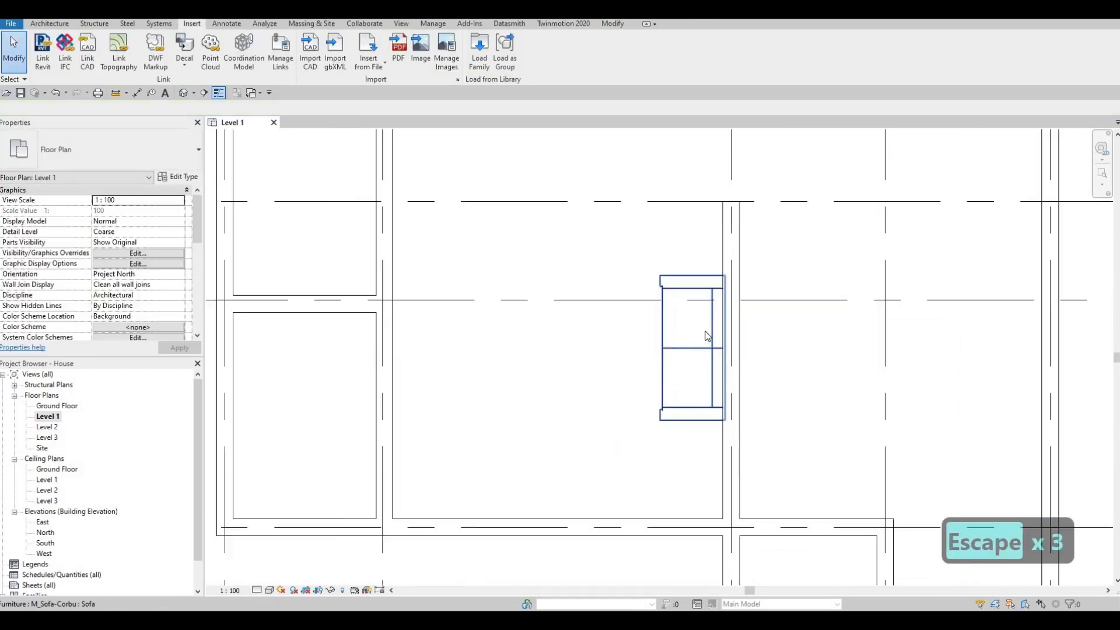
pyautogui.scroll(1, 707, 337)
pyautogui.press('a')
pyautogui.press('l')
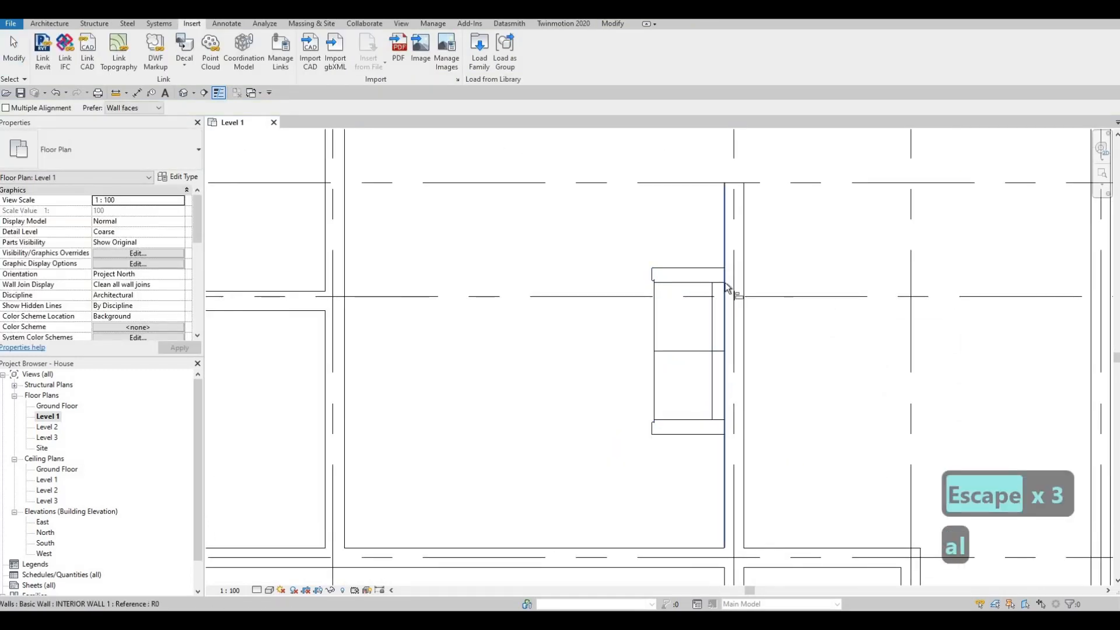
pyautogui.click(726, 310)
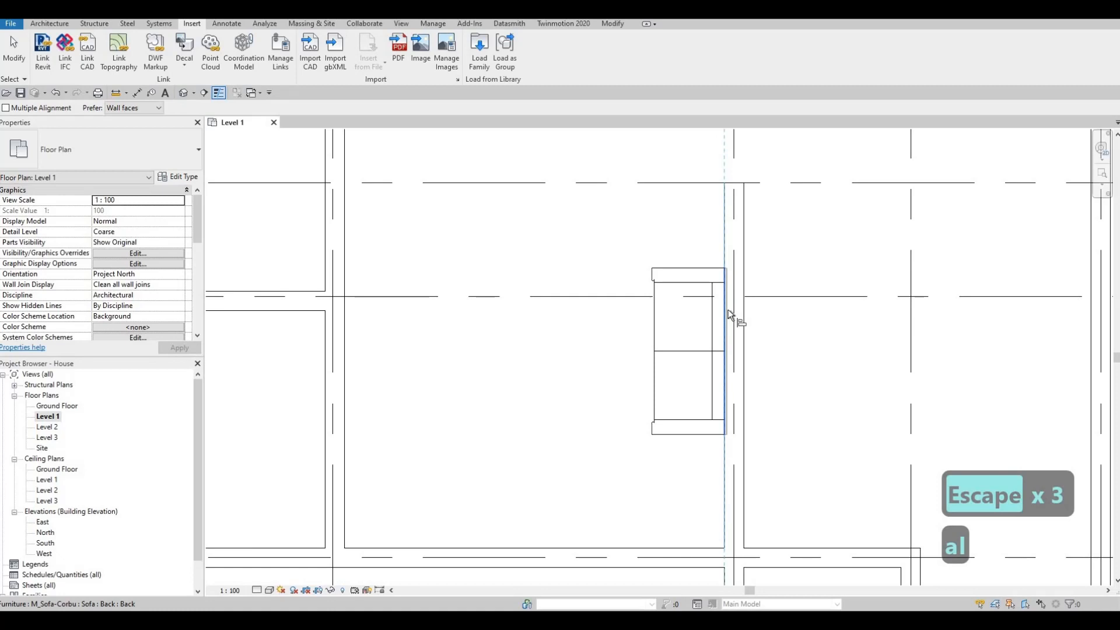
pyautogui.press('Tab')
pyautogui.press('Tab')
pyautogui.scroll(3, 703, 304)
pyautogui.press('Escape')
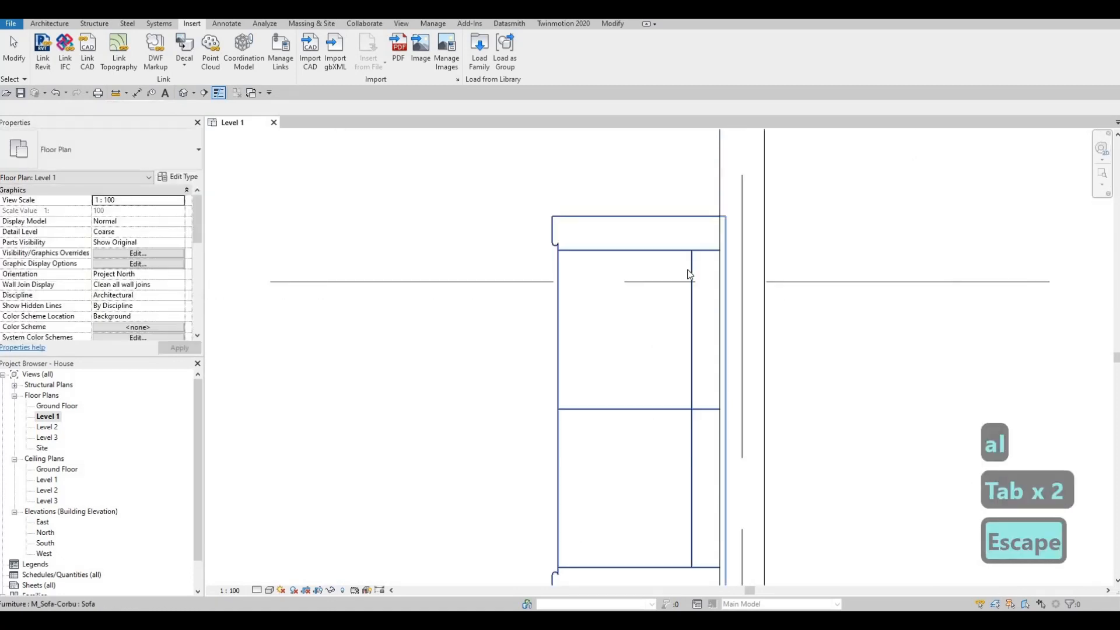
pyautogui.press('Escape')
# Nudge the sofa six increments west so its back clears the interior wall face.
pyautogui.click(687, 269)
pyautogui.press('Left')
pyautogui.press('Left')
pyautogui.press('Left')
pyautogui.press('Left')
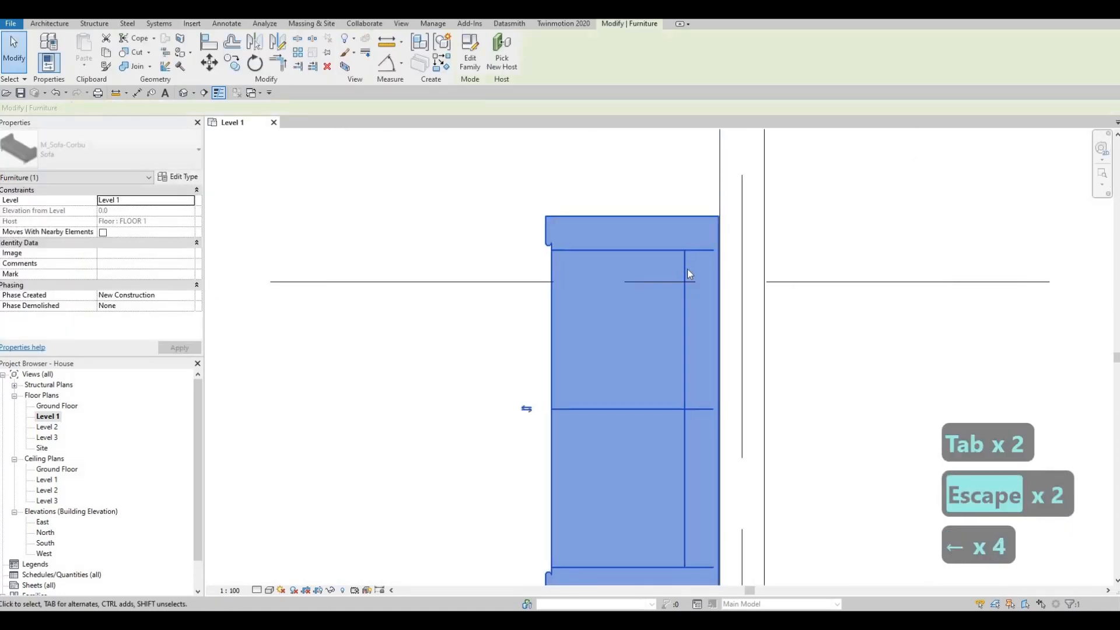
pyautogui.press('Left')
pyautogui.press('Left')
pyautogui.press('Escape')
pyautogui.press('Escape')
pyautogui.press('a')
pyautogui.press('l')
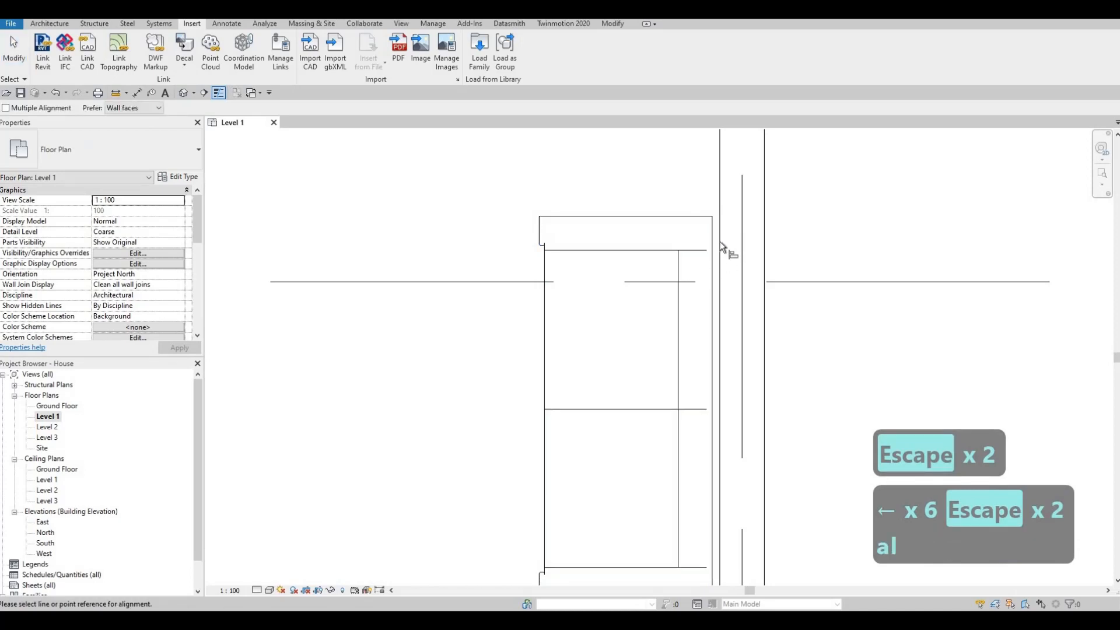
pyautogui.click(720, 271)
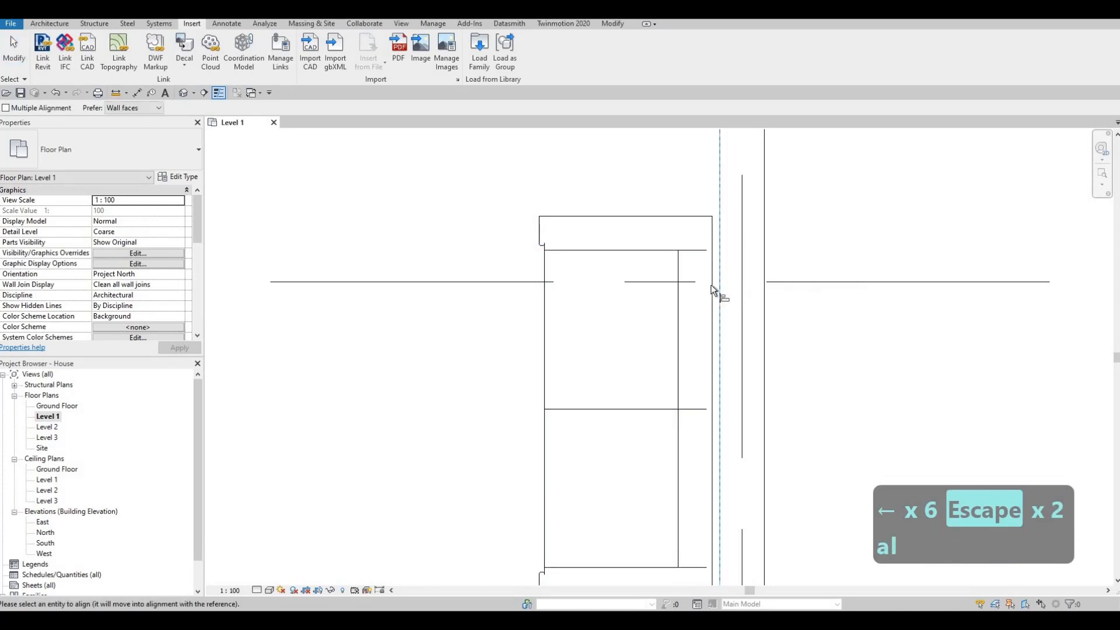
pyautogui.press('Tab')
pyautogui.press('Escape')
# Align the sofa with the west face of the interior wall behind it.
pyautogui.scroll(-1, 709, 262)
pyautogui.scroll(-2, 706, 231)
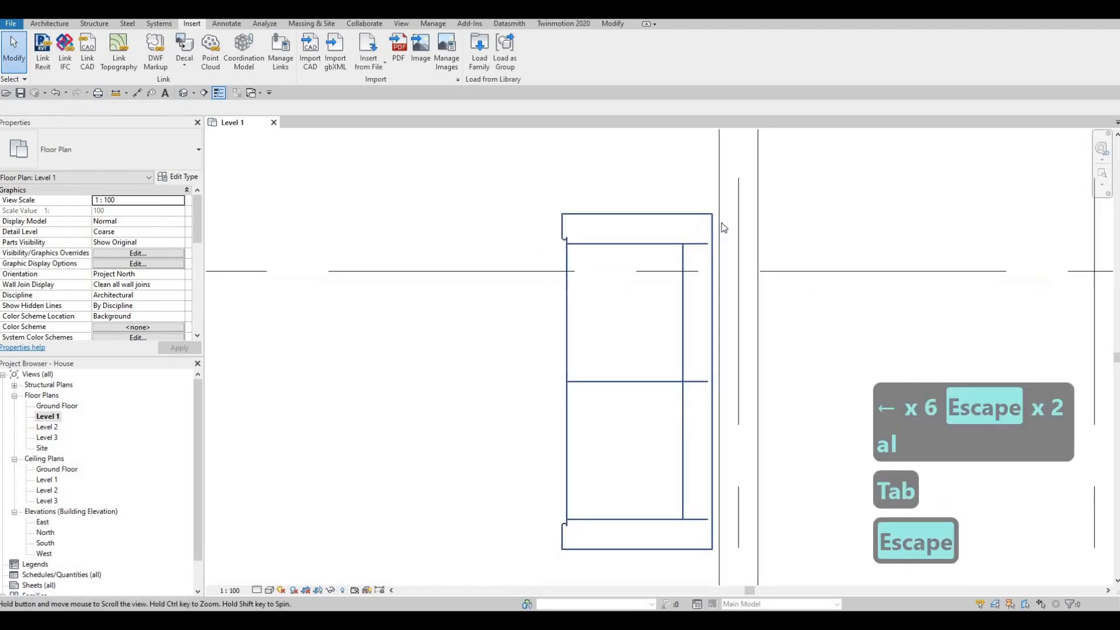
pyautogui.press('a')
pyautogui.press('l')
pyautogui.click(711, 211)
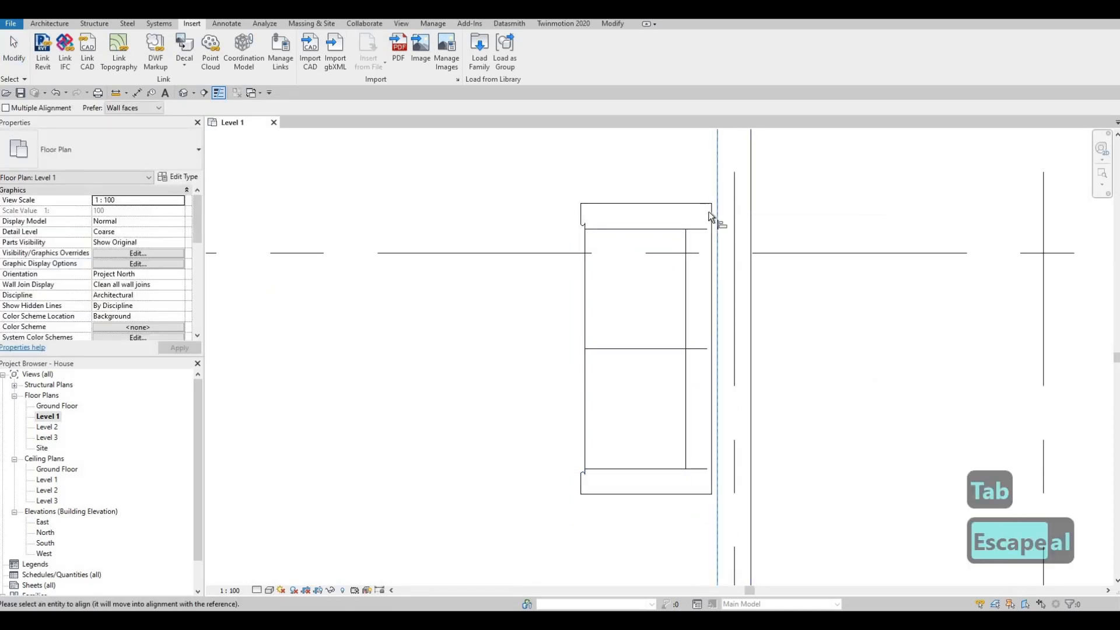
pyautogui.click(673, 286)
pyautogui.scroll(-2, 676, 374)
pyautogui.press('Escape')
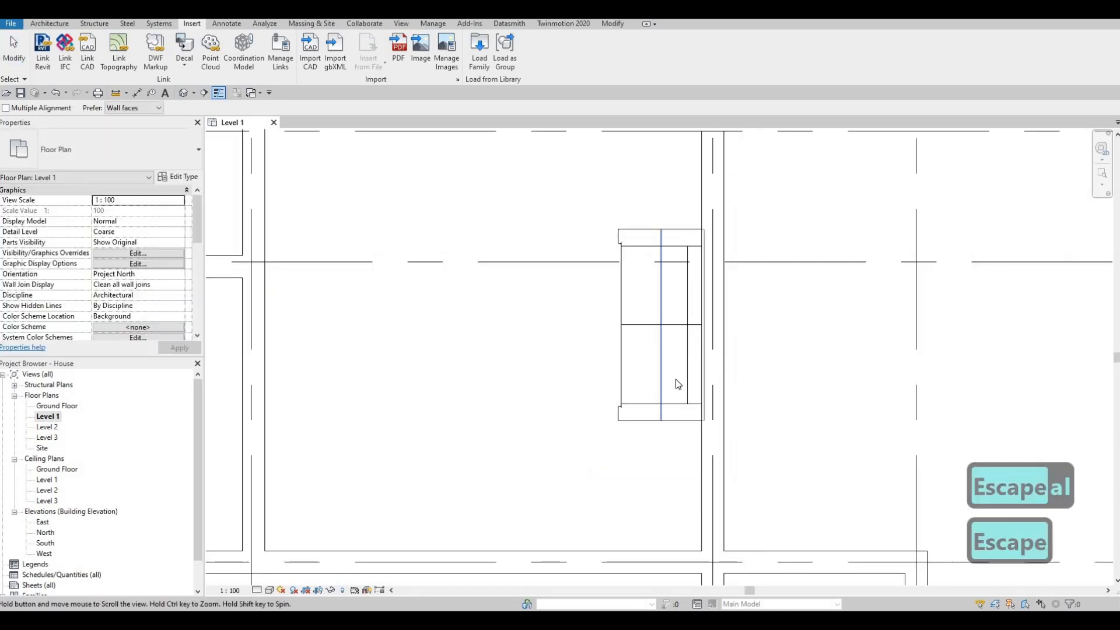
pyautogui.press('Escape')
# Nudge the sofa two increments west so its back sits just off the interior wall.
pyautogui.click(676, 379)
pyautogui.press('Left')
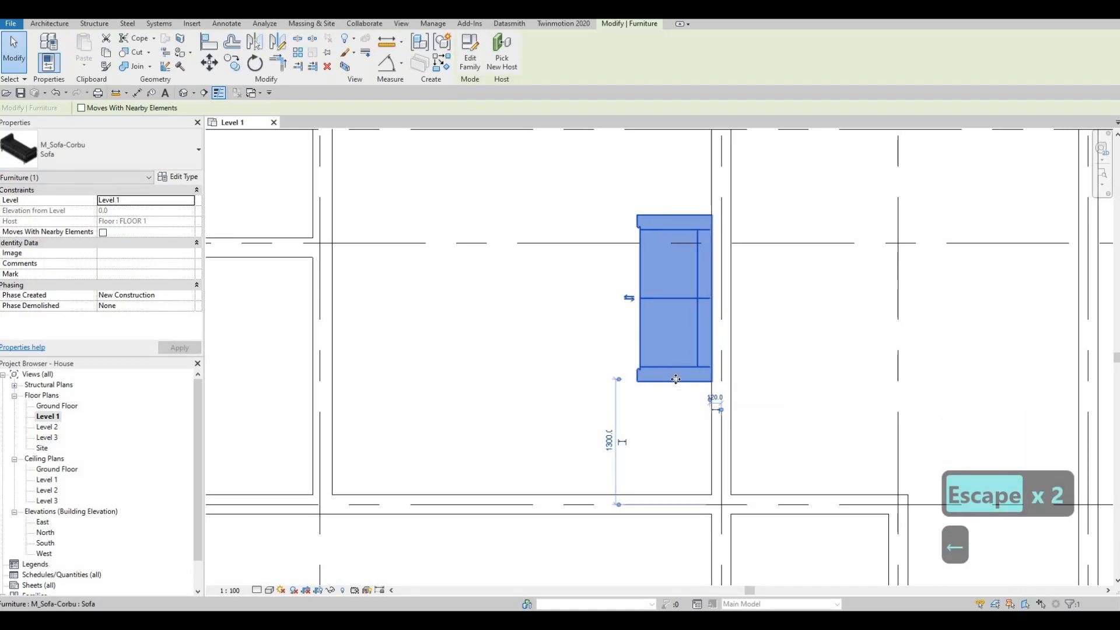
pyautogui.press('Left')
pyautogui.press('Escape')
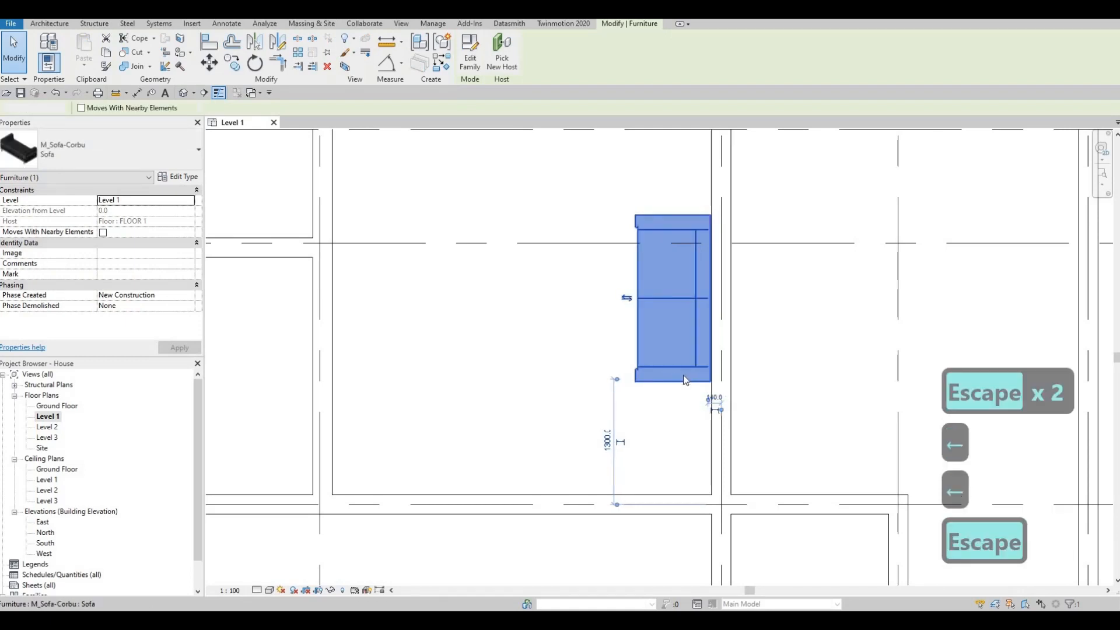
pyautogui.press('Escape')
# Duplicate the placed sofa's type under the name Sofa 2.
pyautogui.scroll(-2, 675, 384)
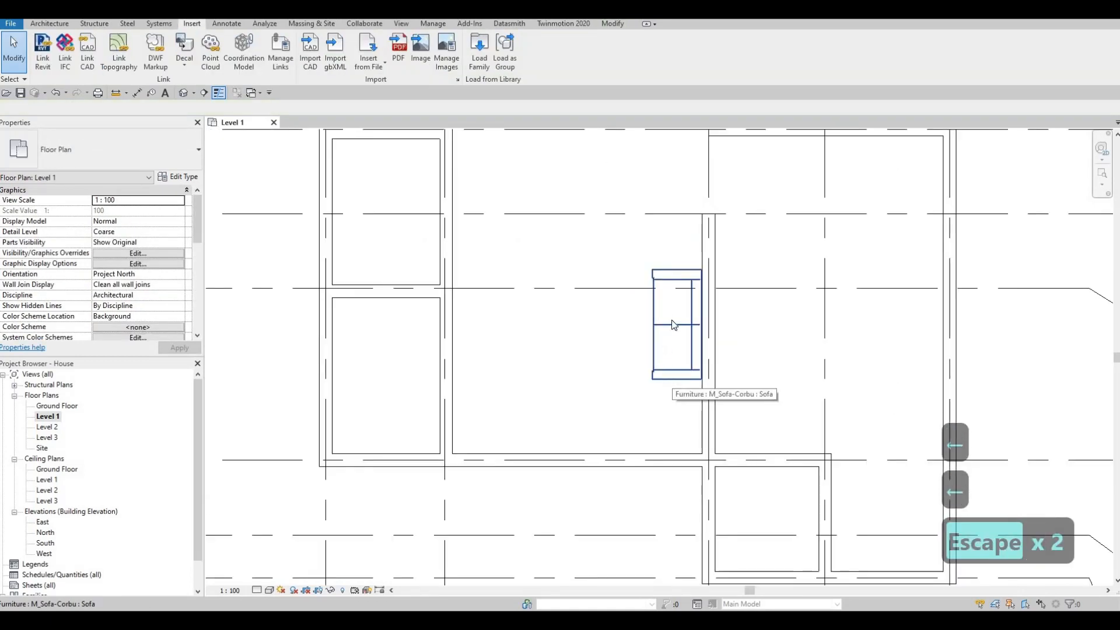
pyautogui.click(688, 380)
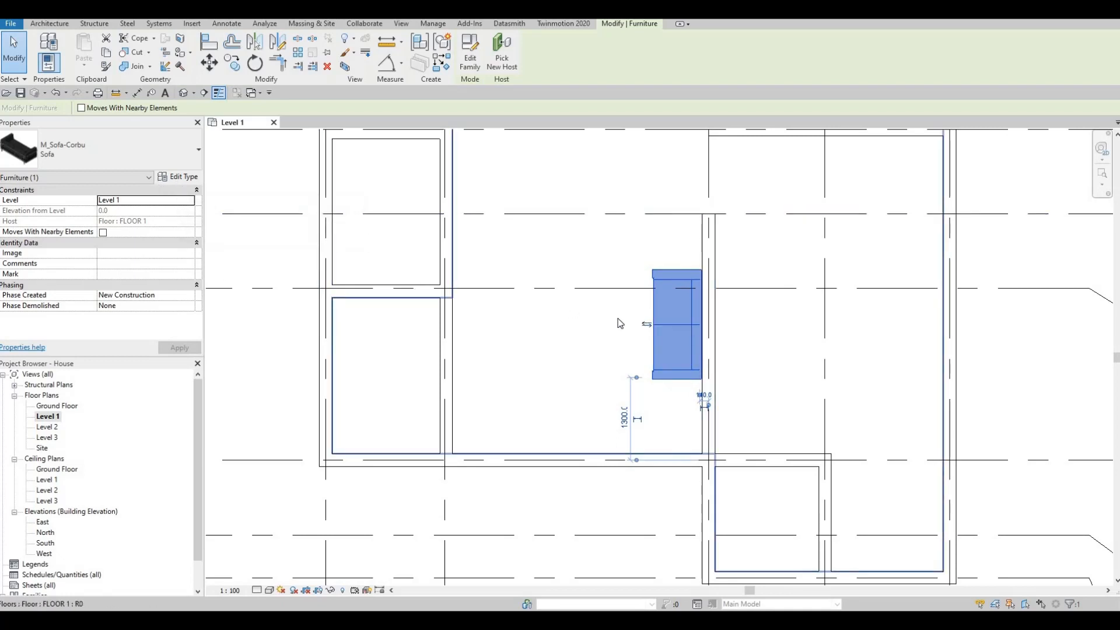
pyautogui.press('Escape')
pyautogui.press('Escape')
pyautogui.press('Escape')
pyautogui.click(656, 324)
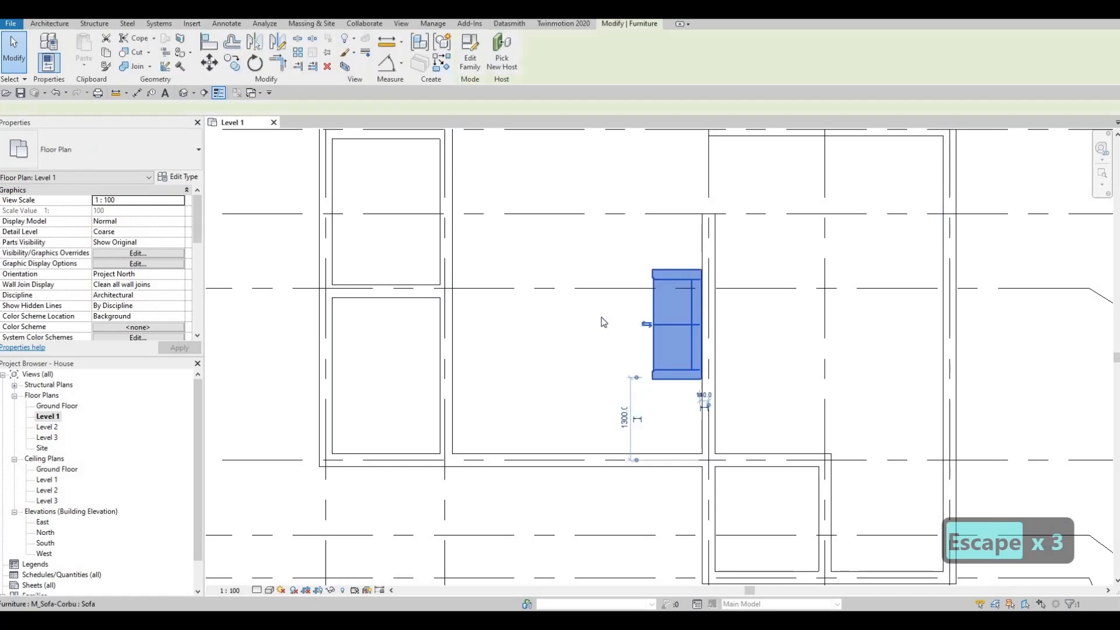
pyautogui.click(185, 178)
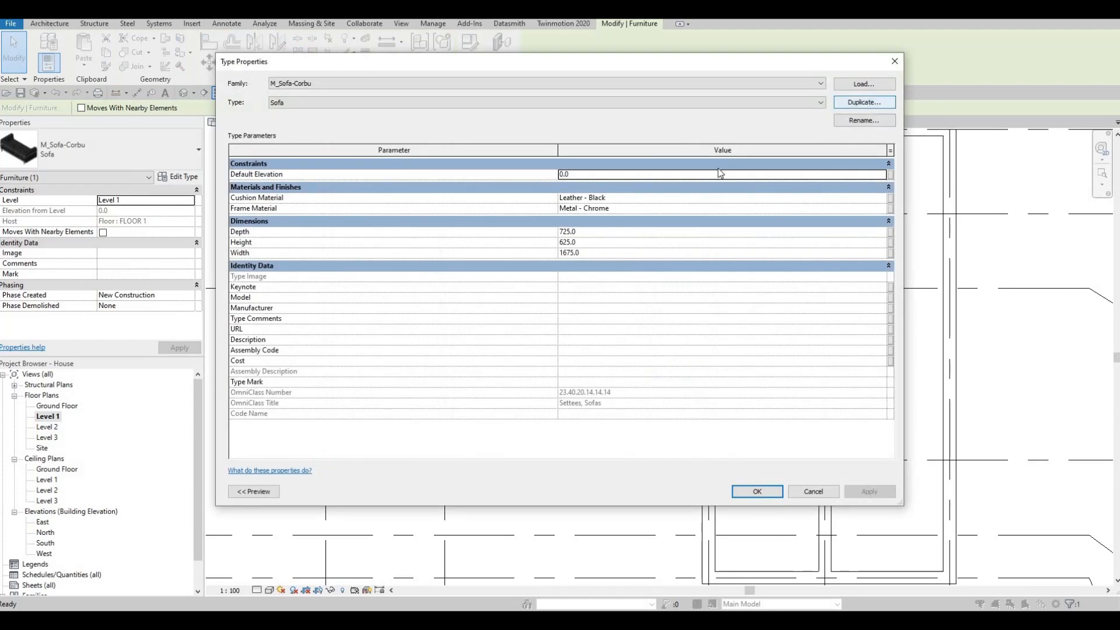
pyautogui.click(867, 104)
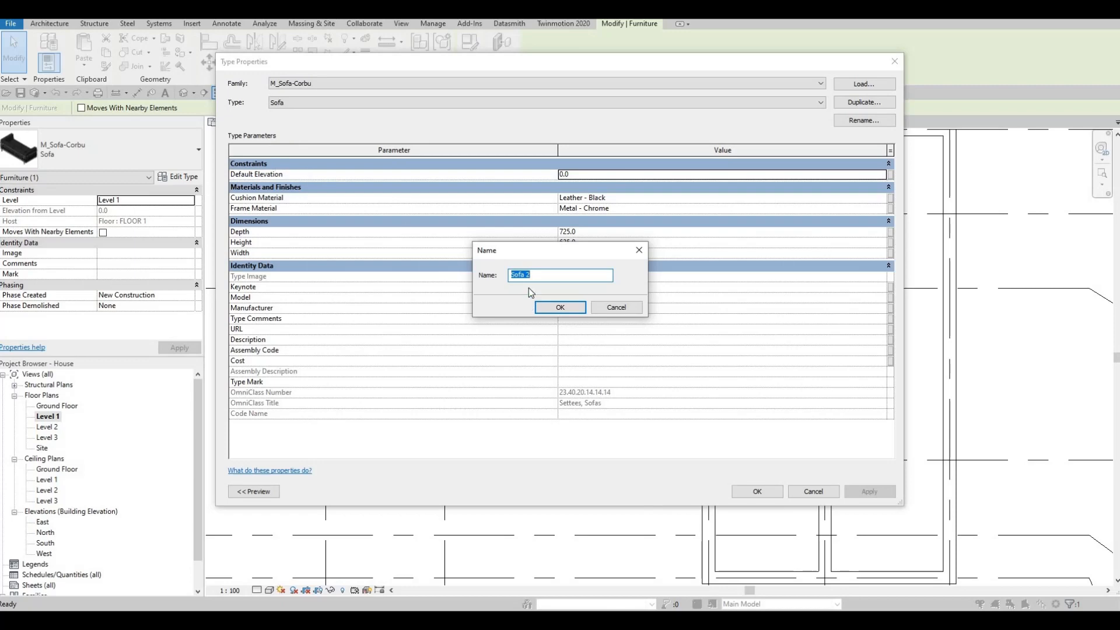
pyautogui.click(561, 308)
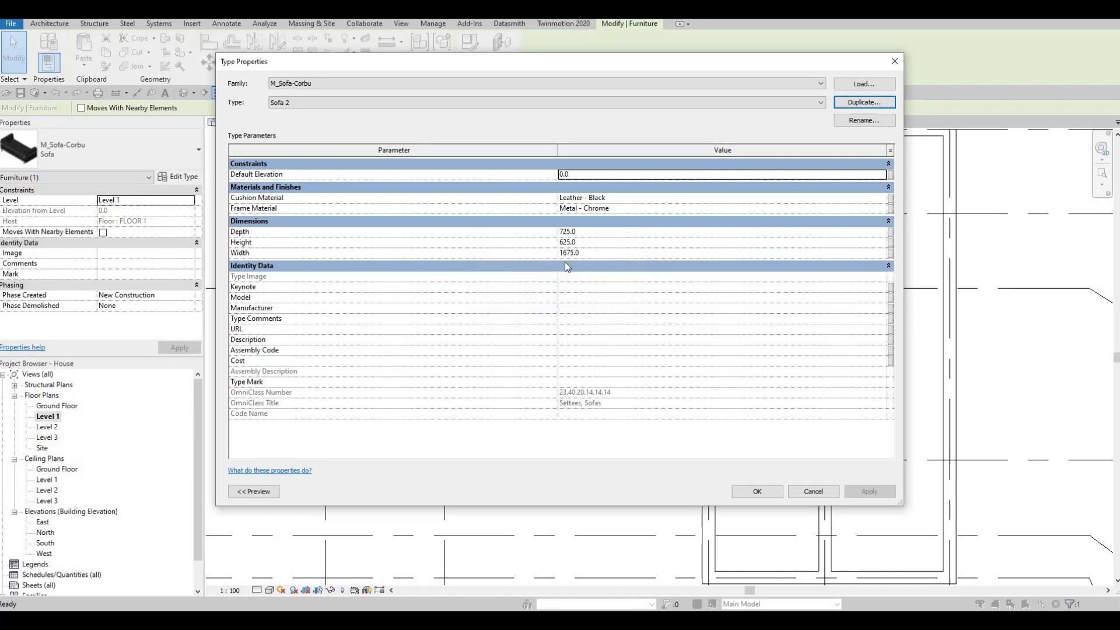
# Set the Sofa 2 type's width to 2500 and depth to 650, and apply the type changes.
pyautogui.click(596, 254)
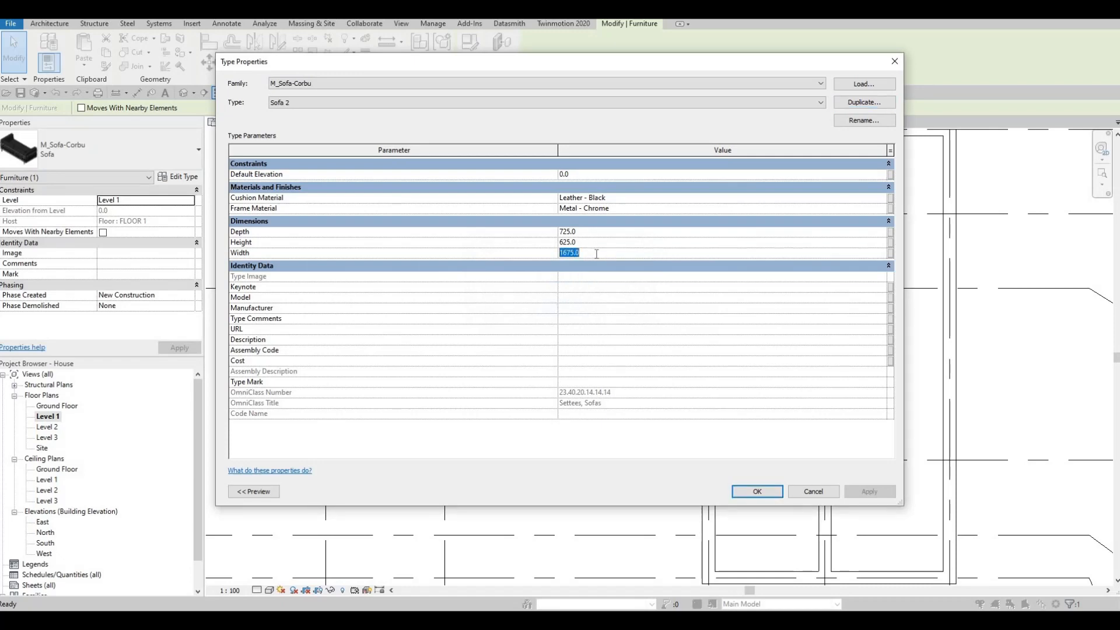
pyautogui.write('2500')
pyautogui.click(583, 230)
pyautogui.click(503, 229)
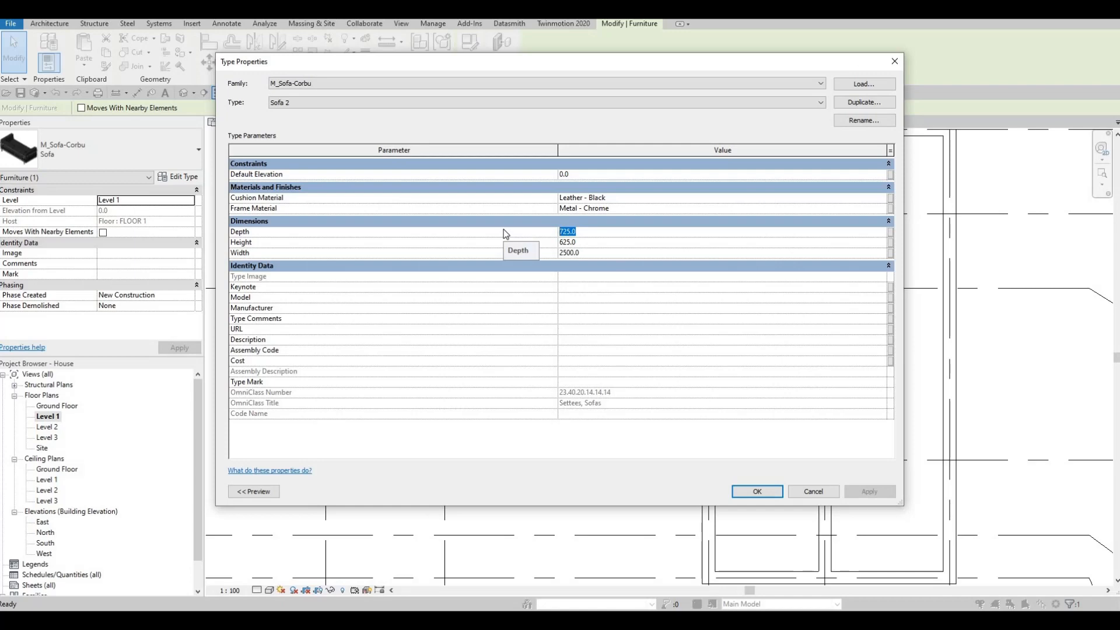
pyautogui.write('650')
pyautogui.press('Return')
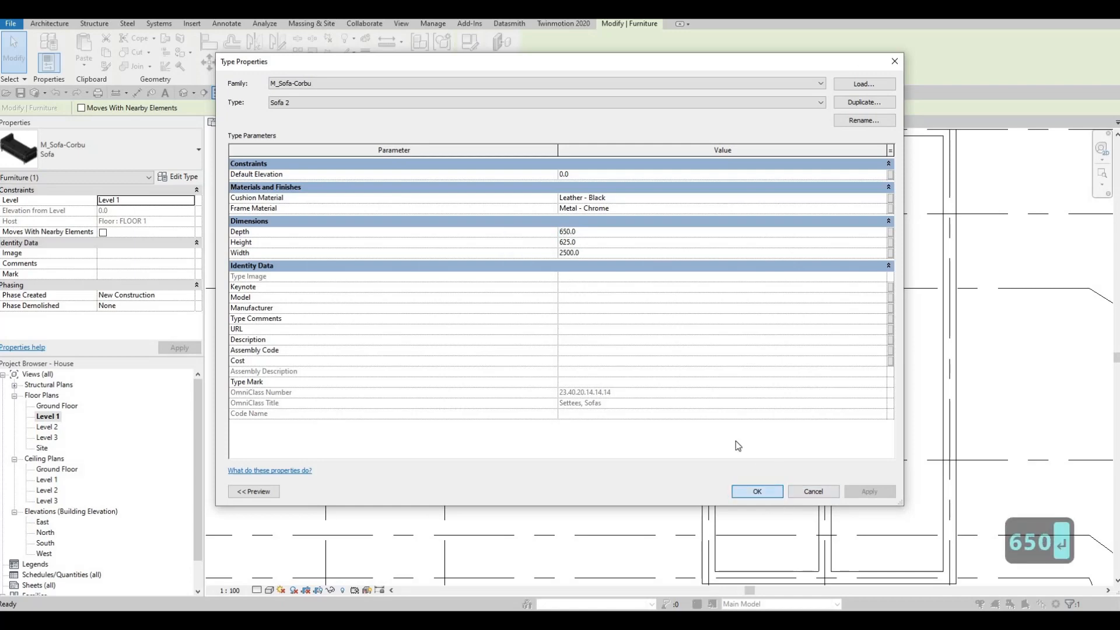
pyautogui.click(757, 492)
pyautogui.press('Escape')
pyautogui.press('Escape')
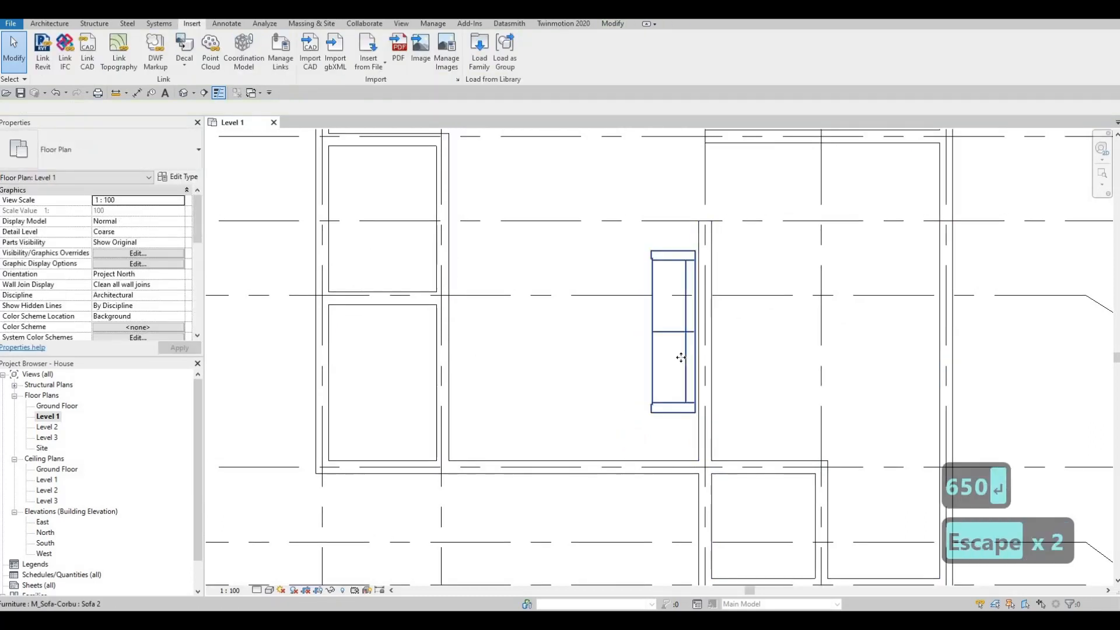
# Nudge the sofa one increment east against the interior wall, and shift it a net three increments north.
pyautogui.click(681, 358)
pyautogui.press('Right')
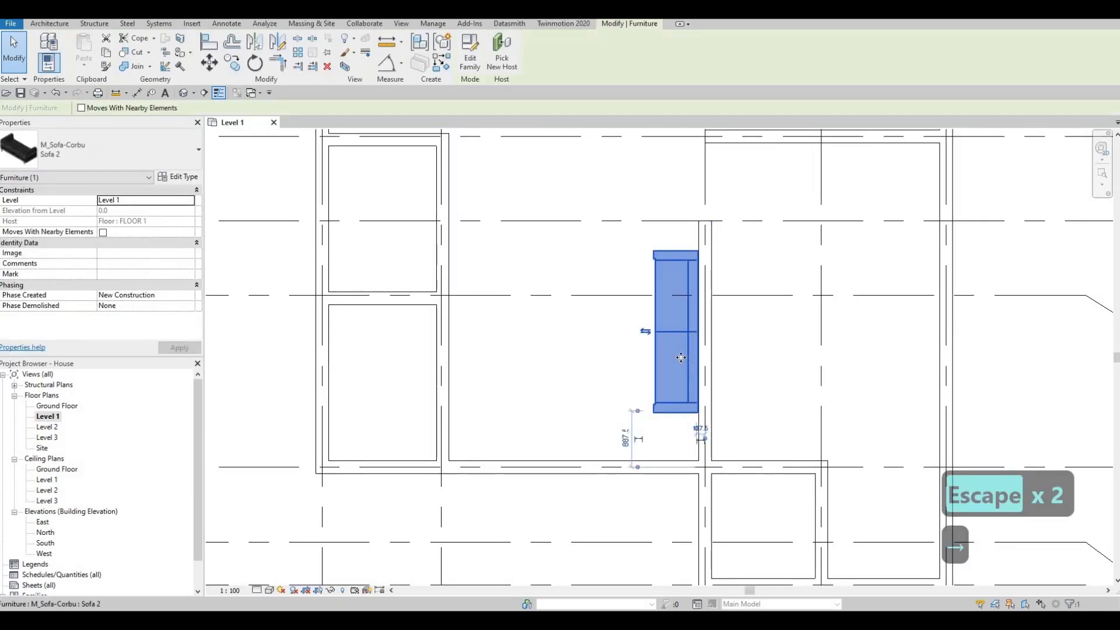
pyautogui.press('Down')
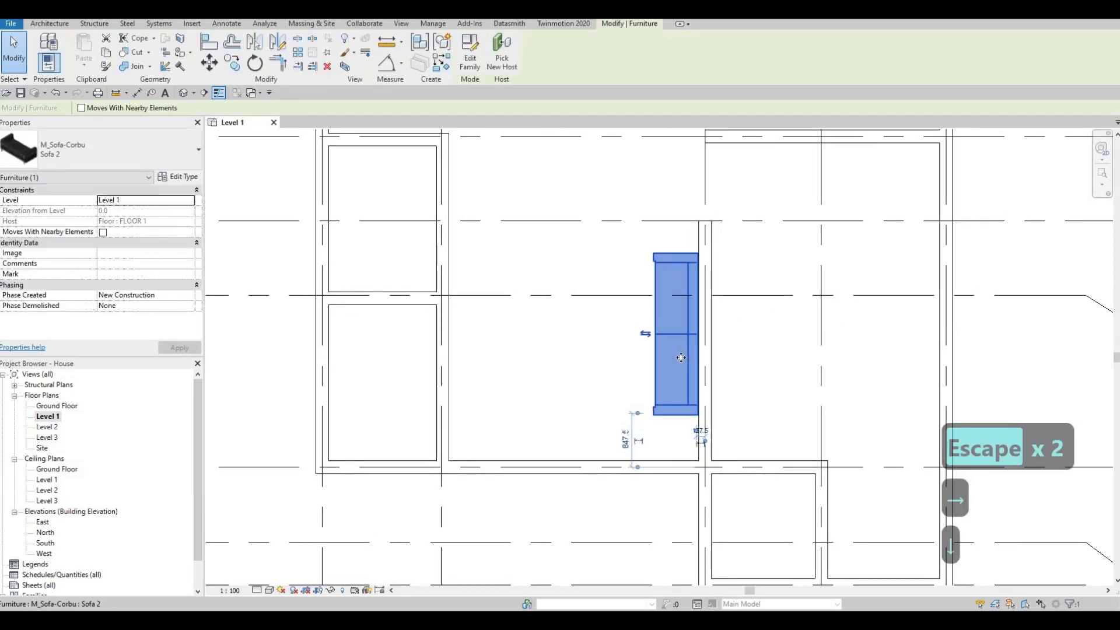
pyautogui.press('Up')
pyautogui.press('Up')
pyautogui.press('Up')
pyautogui.press('Up')
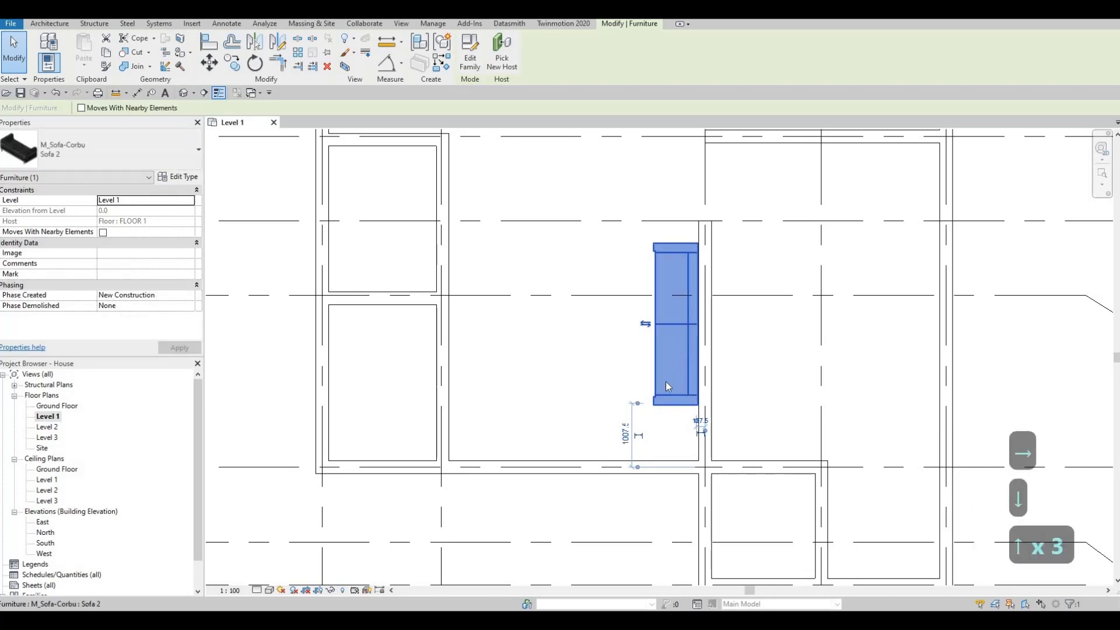
pyautogui.press('Escape')
pyautogui.press('Escape')
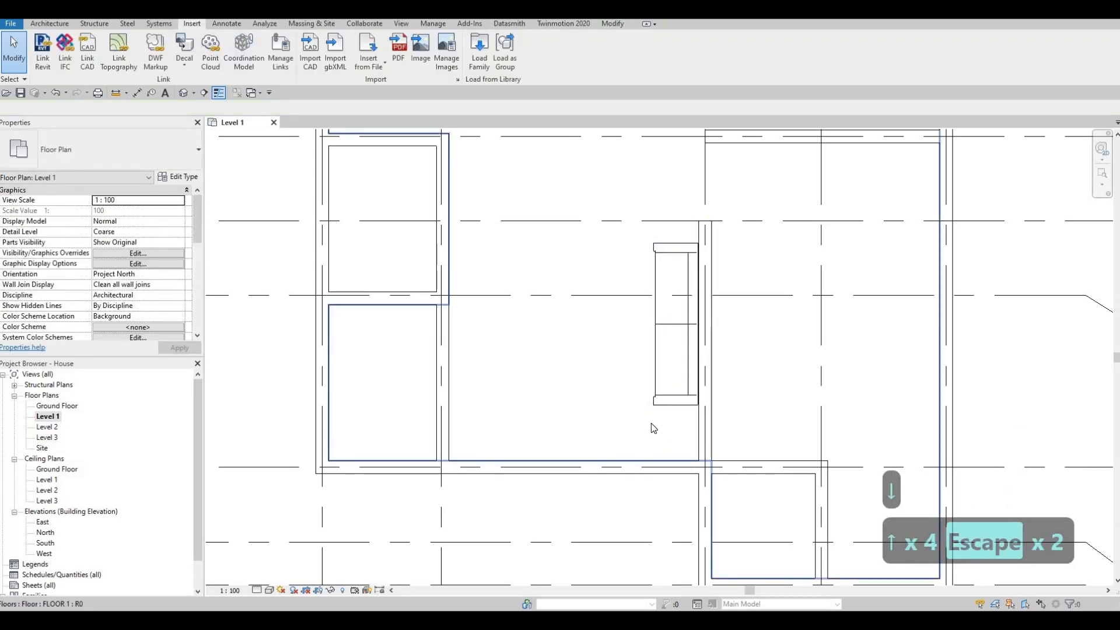
# Nudge the sofa three increments south along the interior wall.
pyautogui.click(677, 404)
pyautogui.press('Down')
pyautogui.press('Down')
pyautogui.press('Down')
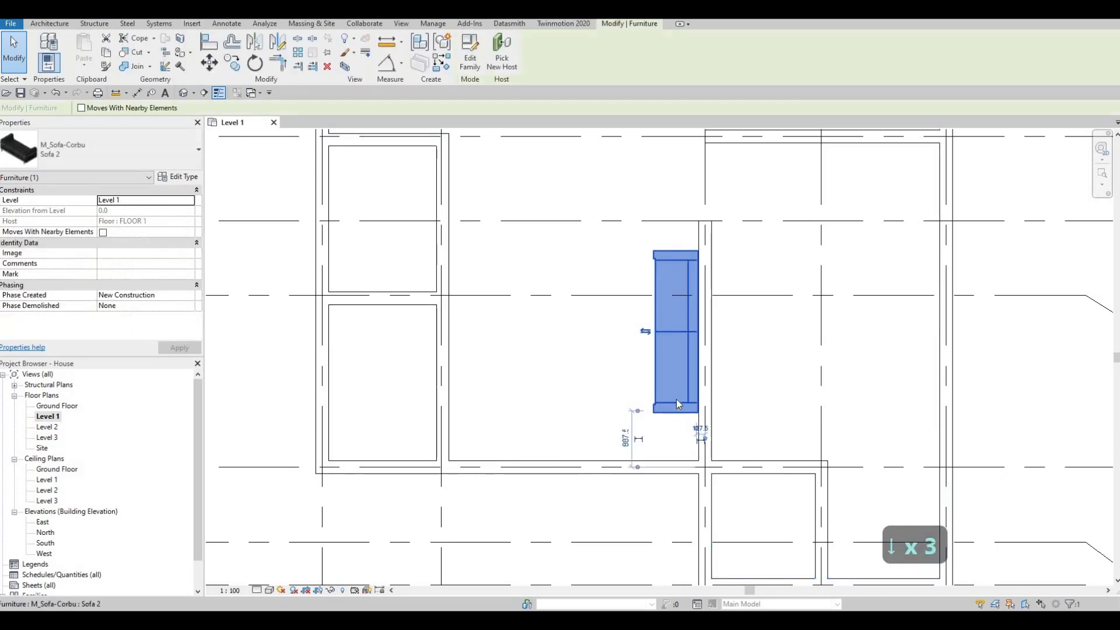
pyautogui.press('Escape')
pyautogui.press('Escape')
pyautogui.click(684, 350)
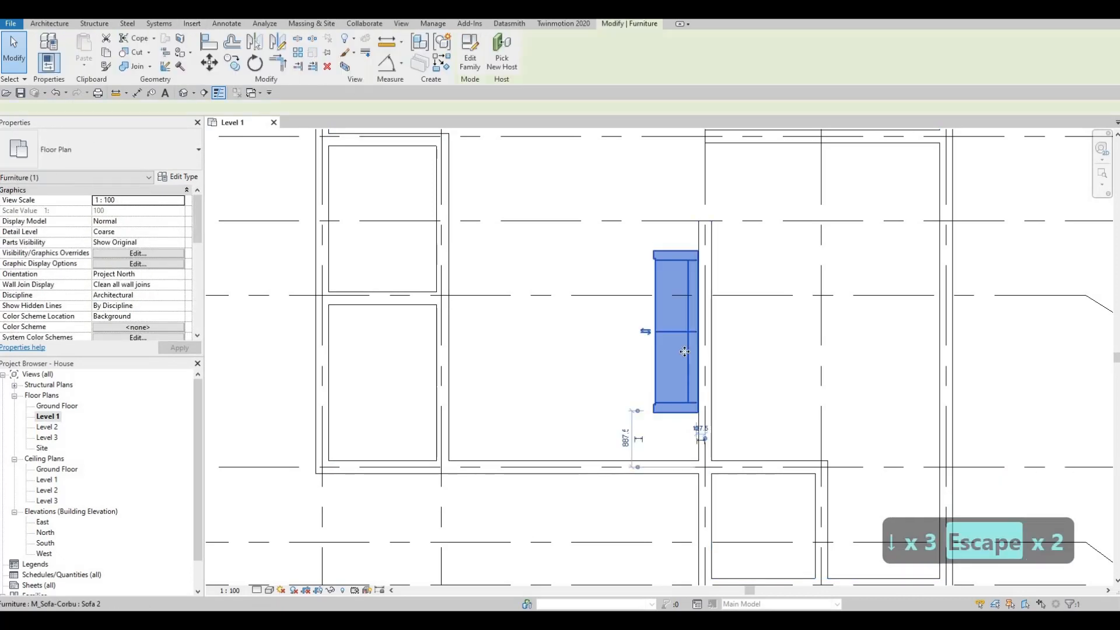
pyautogui.press('Escape')
pyautogui.press('Escape')
# Browse the Seating folder for another family to load, previewing M_Sofa, M_Chair-Stacking and M_Bench-Locker Room.
pyautogui.scroll(-1, 563, 228)
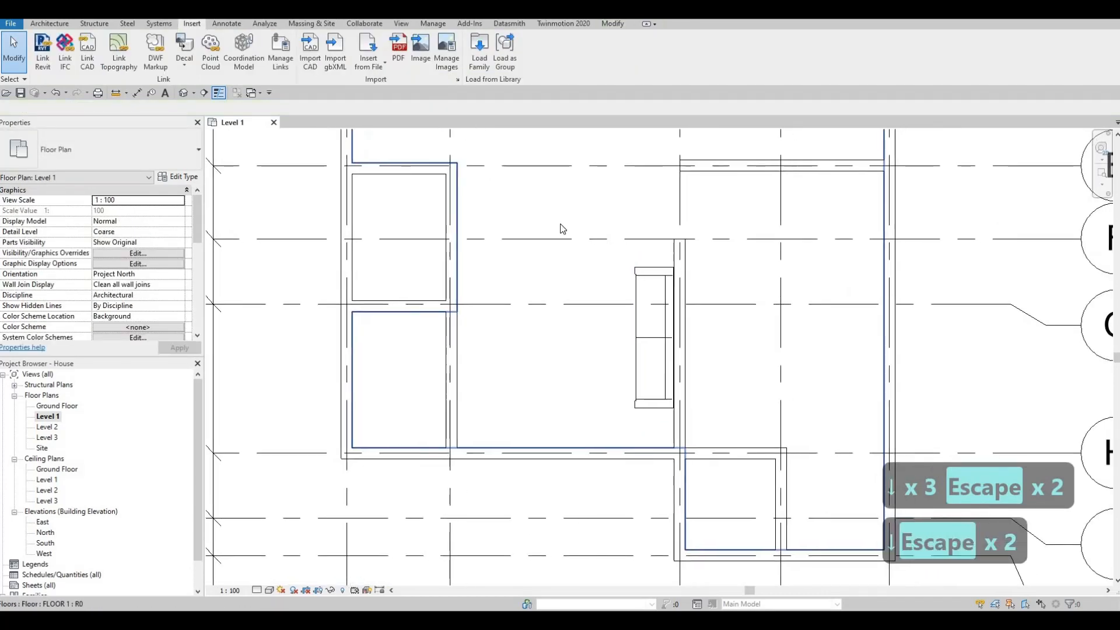
pyautogui.scroll(-2, 575, 234)
pyautogui.press('Escape')
pyautogui.scroll(-3, 635, 320)
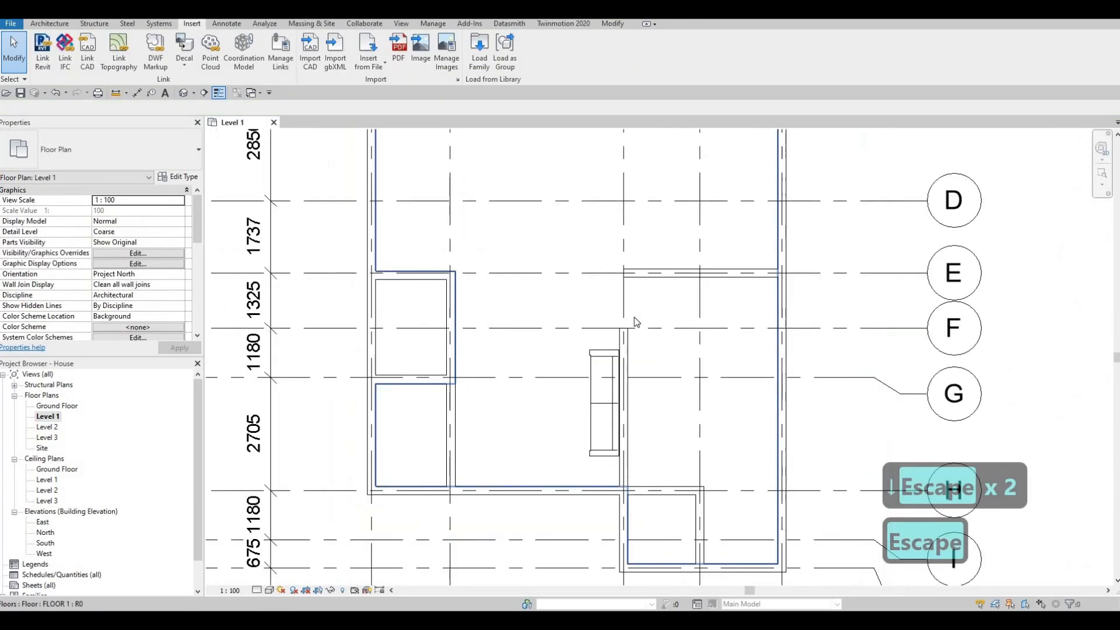
pyautogui.scroll(-1, 646, 318)
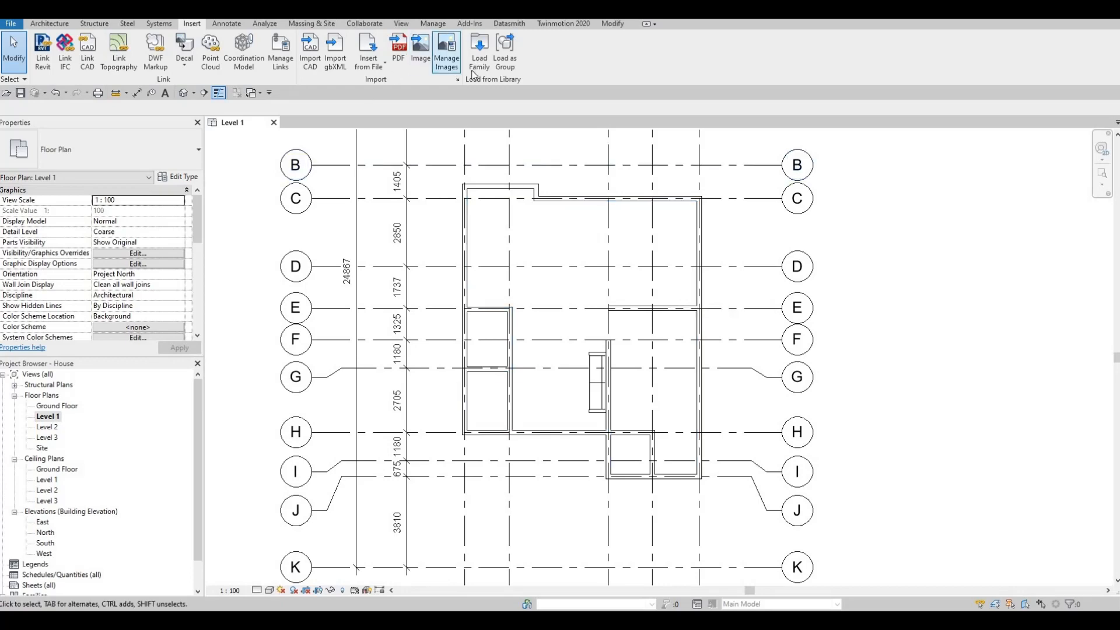
pyautogui.click(479, 49)
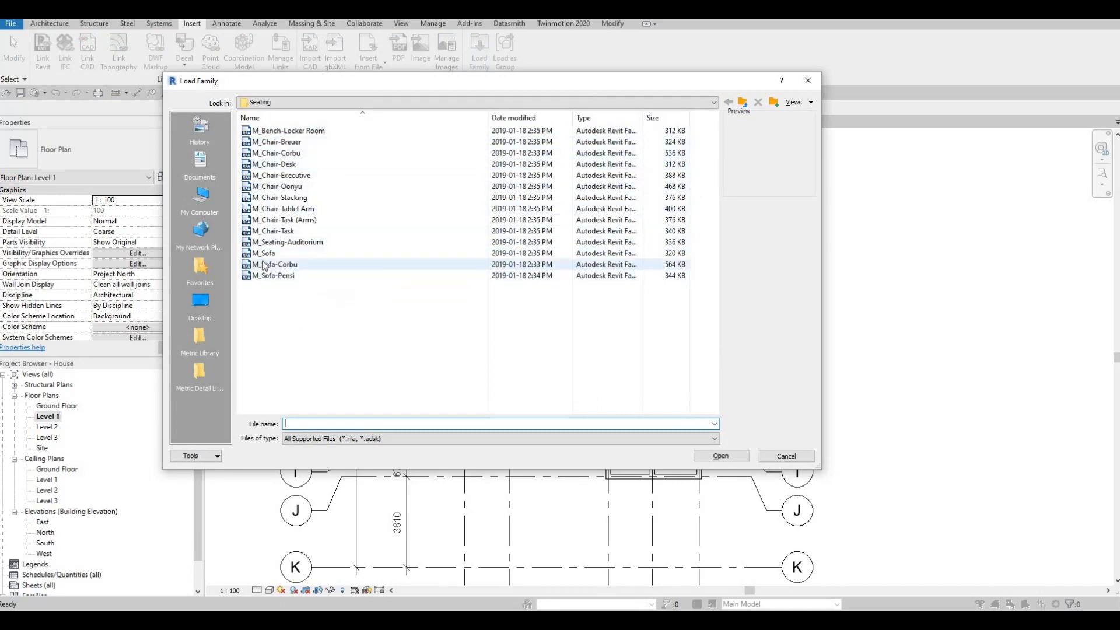
pyautogui.click(264, 256)
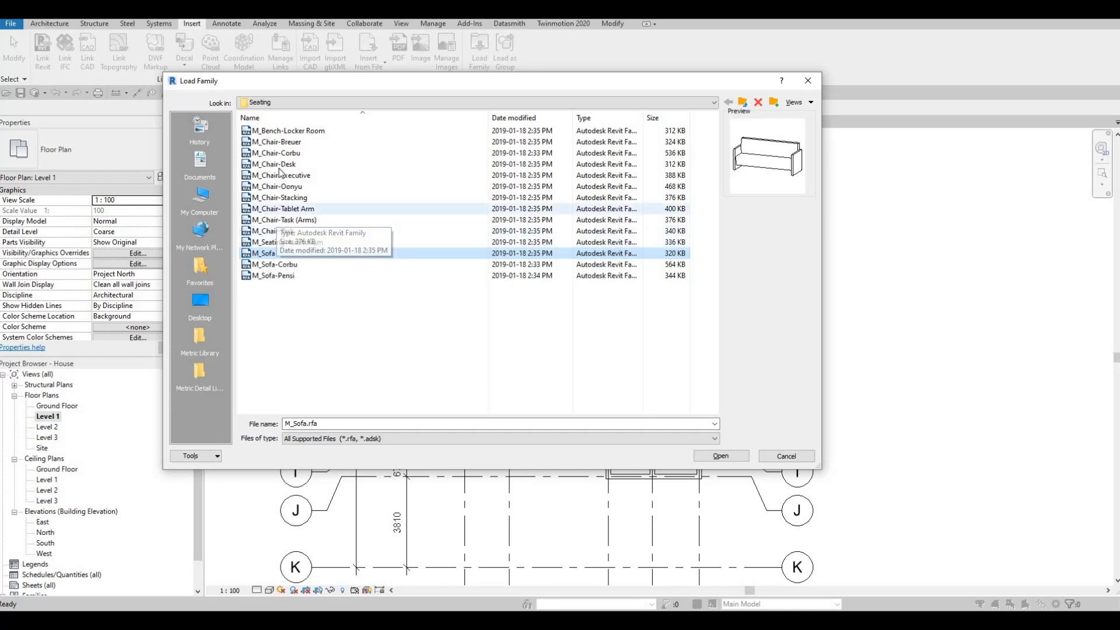
pyautogui.click(283, 197)
pyautogui.click(285, 131)
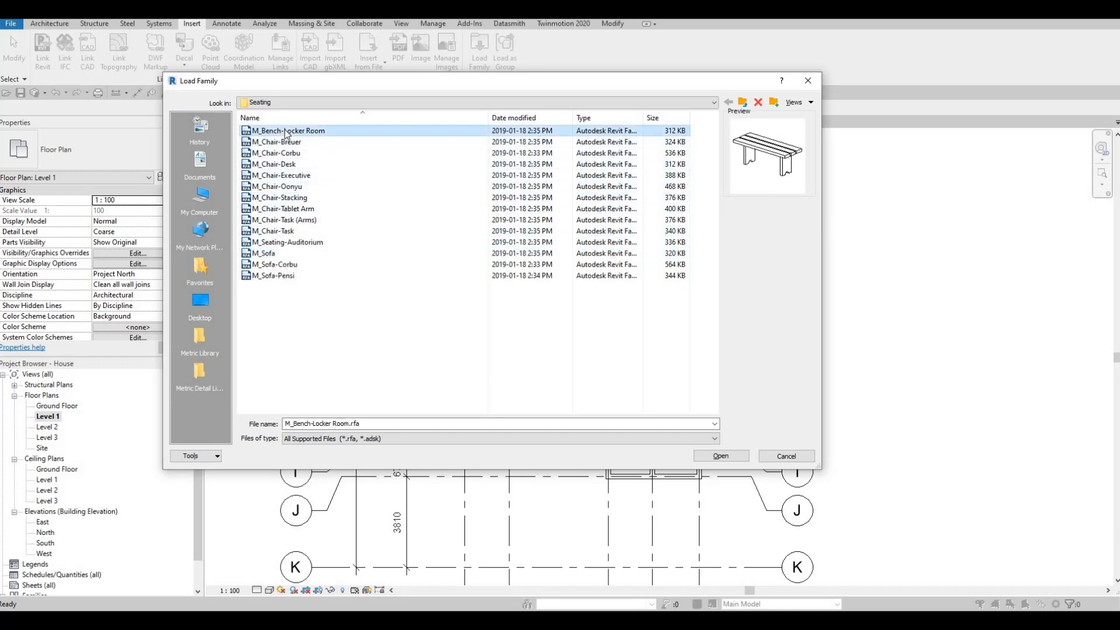
# Preview the remaining seating families and load M_Sofa-Pensi into the project.
pyautogui.press('Down')
pyautogui.press('Down')
pyautogui.press('Down')
pyautogui.press('Down')
pyautogui.press('Down')
pyautogui.press('Down')
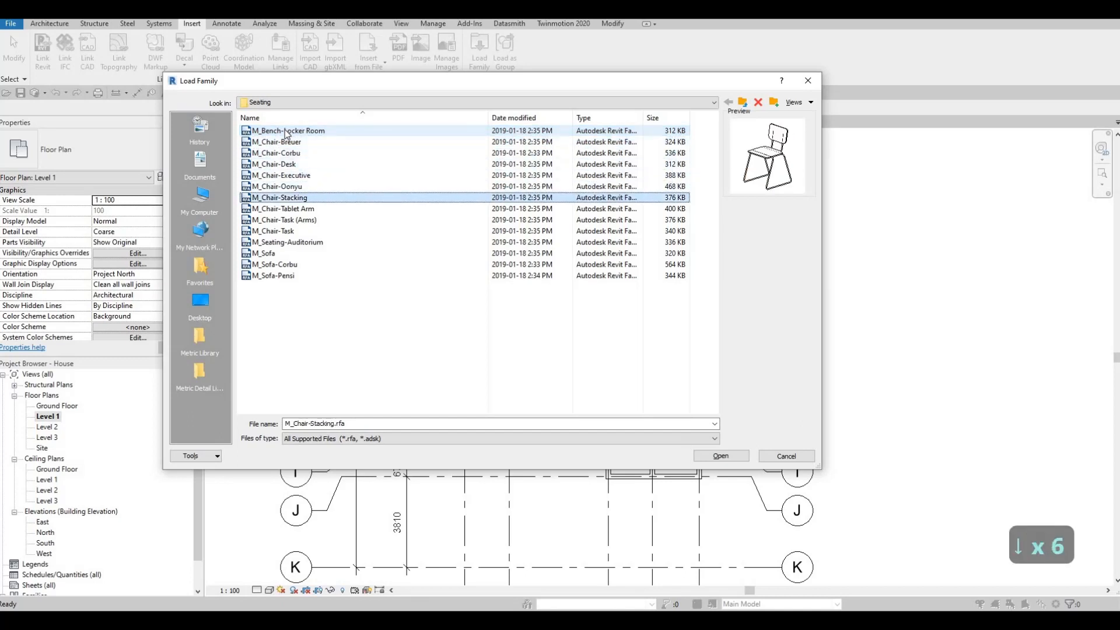
pyautogui.press('Down')
pyautogui.press('Down')
pyautogui.press('Down')
pyautogui.press('Down')
pyautogui.press('Down')
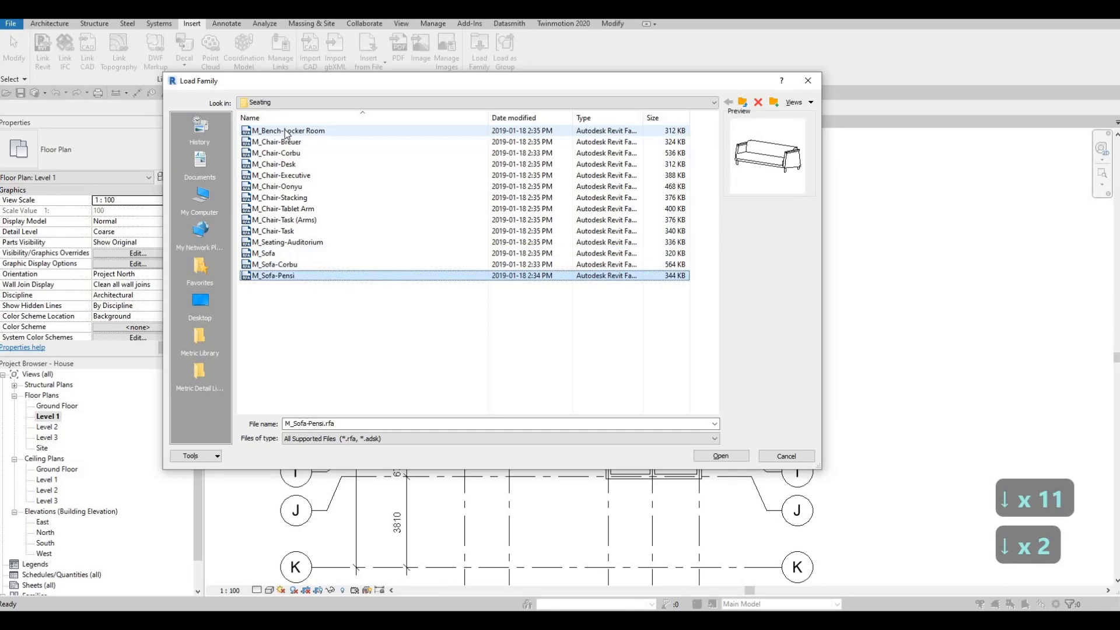
pyautogui.click(724, 458)
pyautogui.press('c')
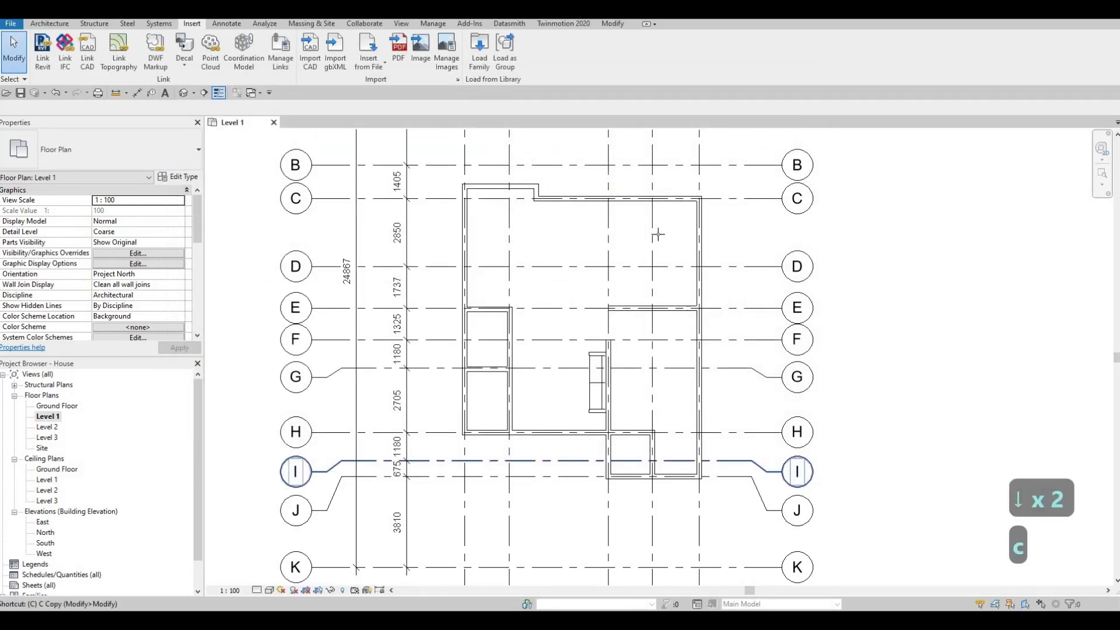
pyautogui.press('m')
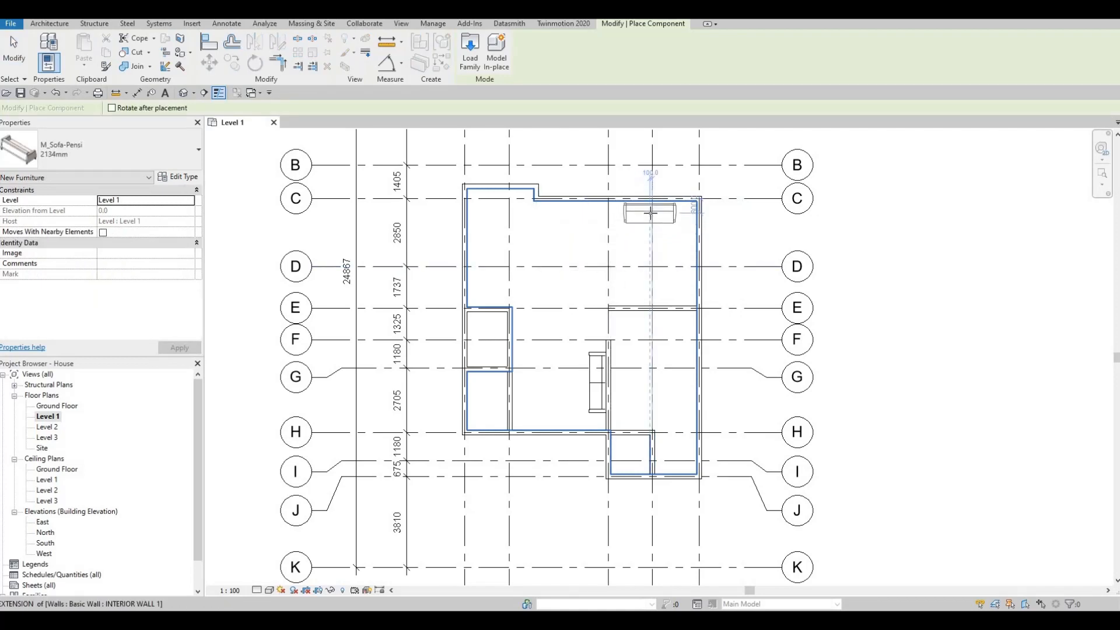
pyautogui.scroll(1, 583, 211)
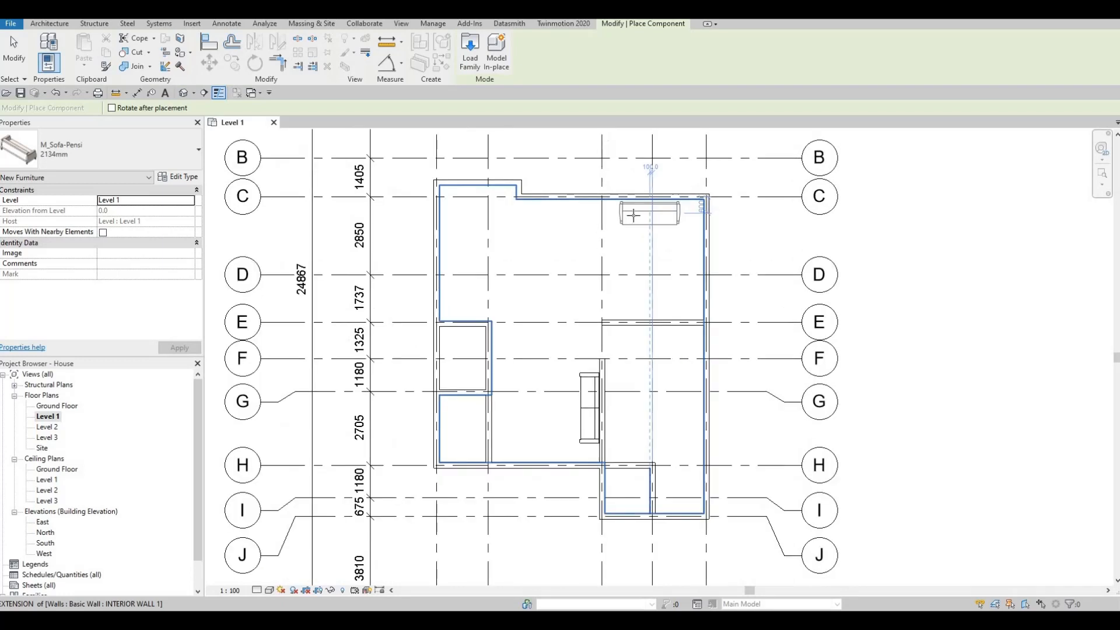
pyautogui.click(160, 155)
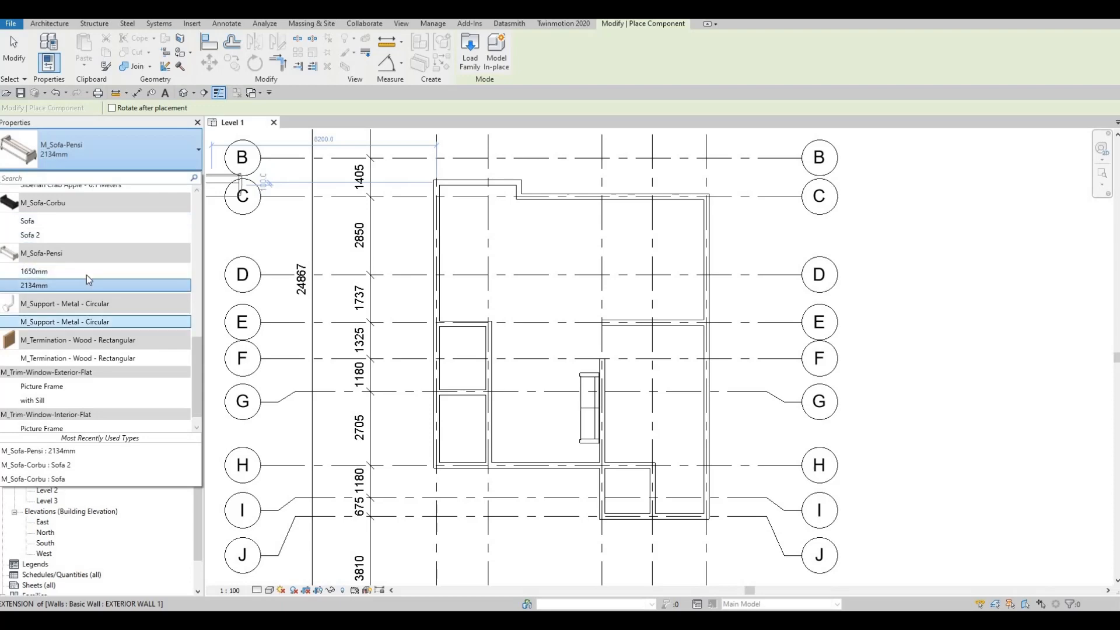
pyautogui.scroll(10, 82, 272)
pyautogui.scroll(-10, 100, 229)
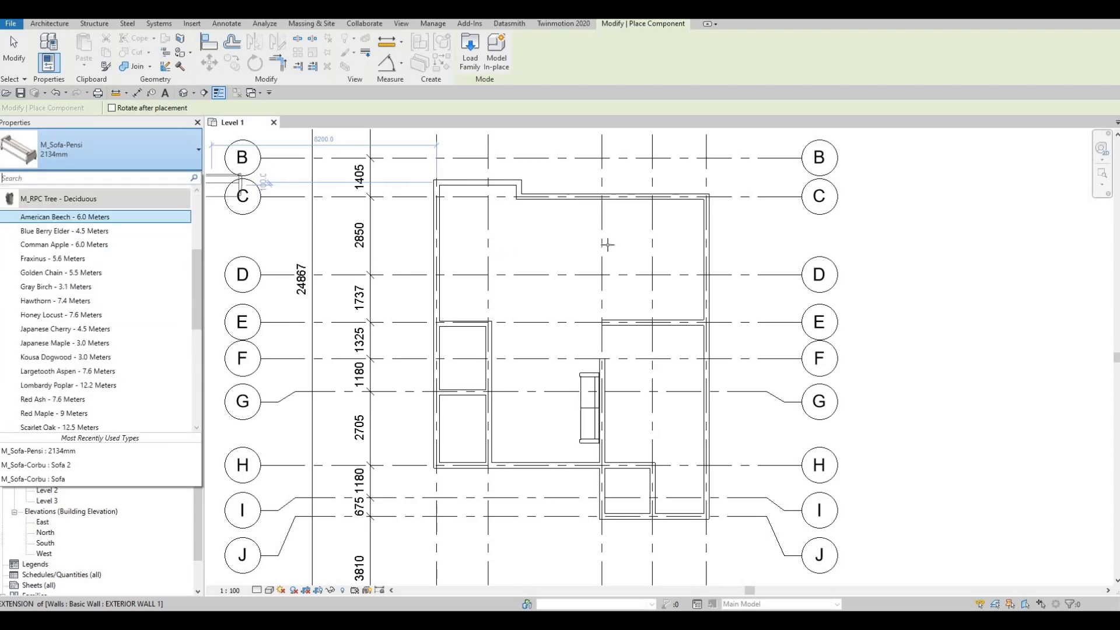
pyautogui.scroll(-2, 627, 247)
pyautogui.press('Escape')
pyautogui.press('Escape')
pyautogui.press('Escape')
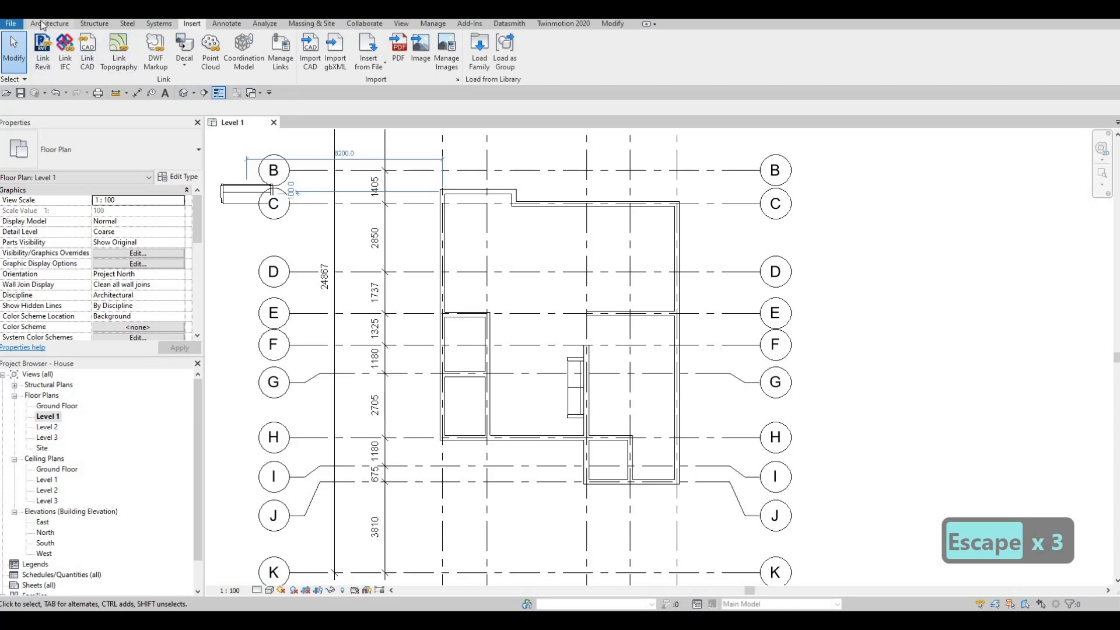
# Place an M_Sofa-Pensi 2134mm sofa with its back against the north exterior wall, centred about 2000 mm from the east wall's centreline.
pyautogui.scroll(4, 134, 61)
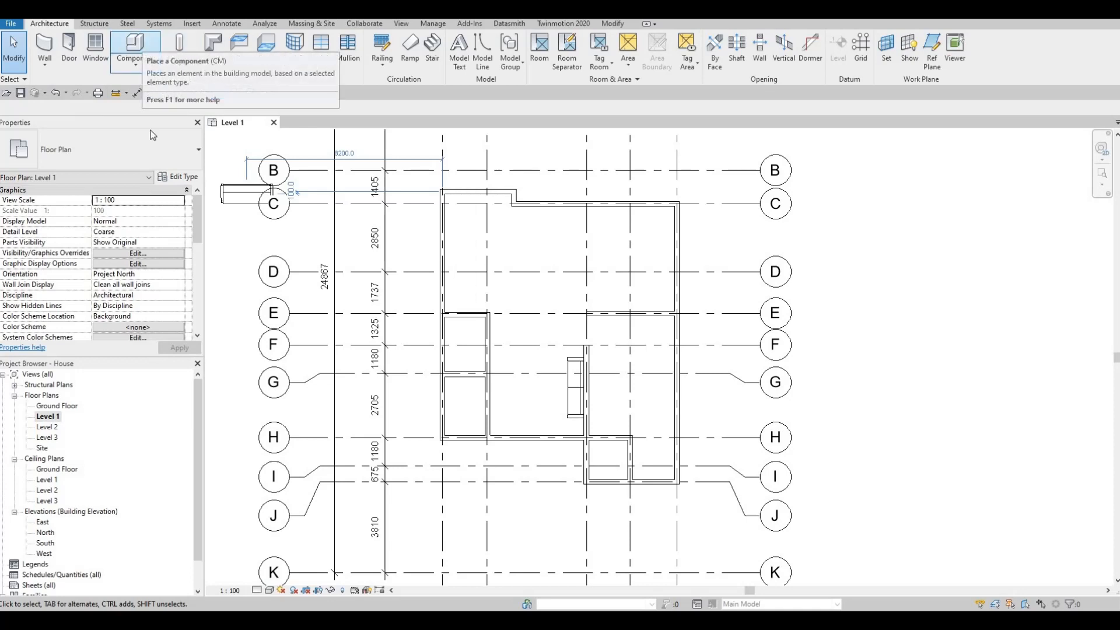
pyautogui.click(144, 47)
pyautogui.click(117, 160)
pyautogui.scroll(2, 77, 384)
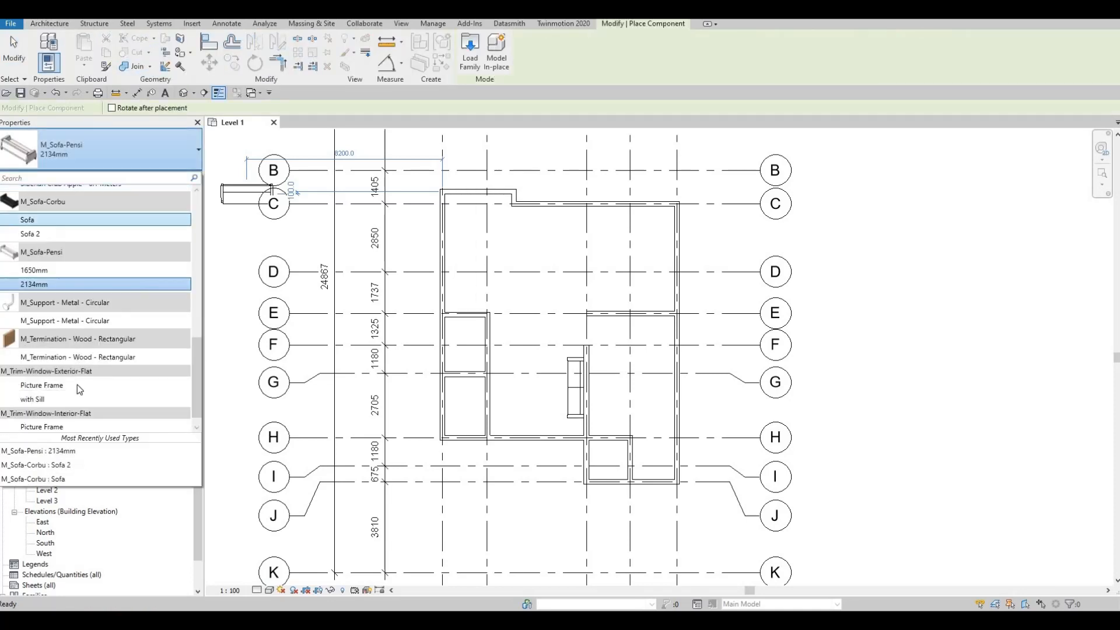
pyautogui.scroll(5, 49, 314)
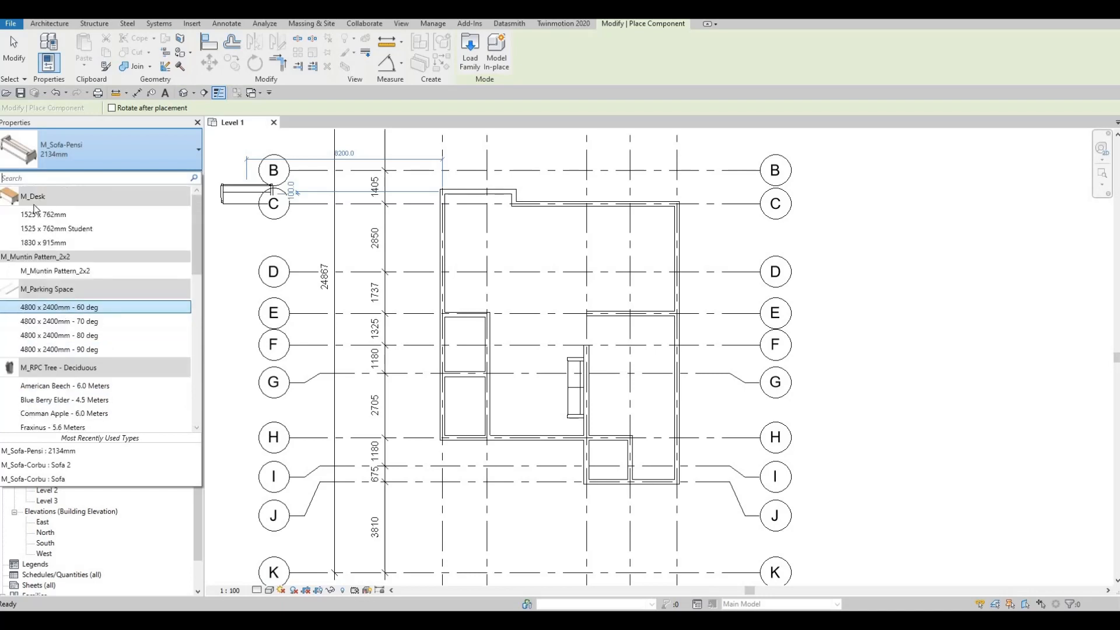
pyautogui.scroll(-5, 53, 251)
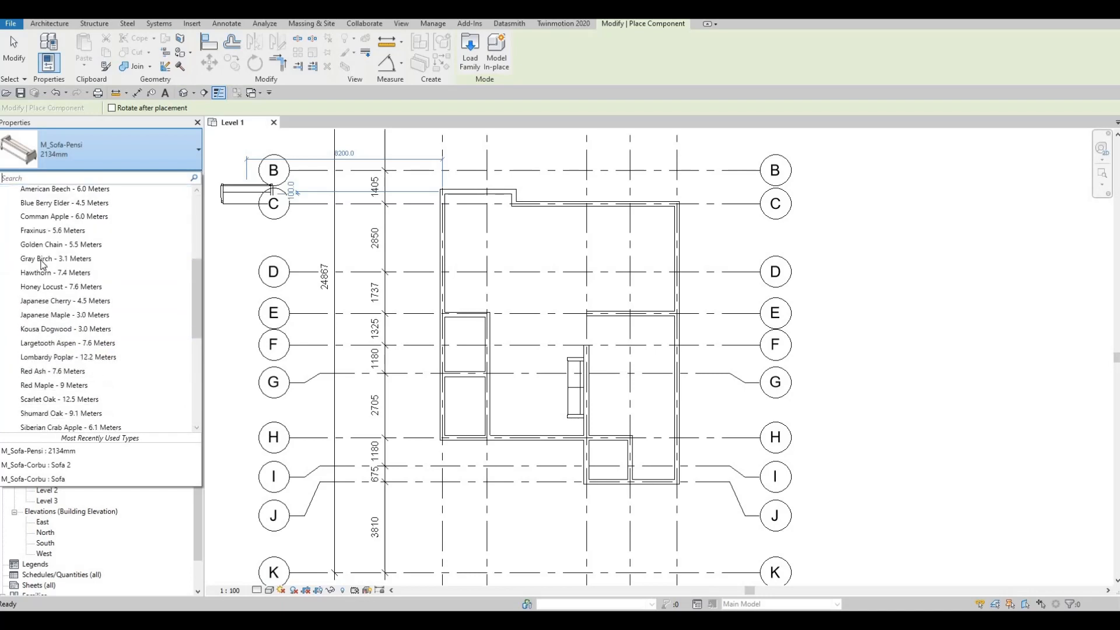
pyautogui.scroll(-5, 37, 273)
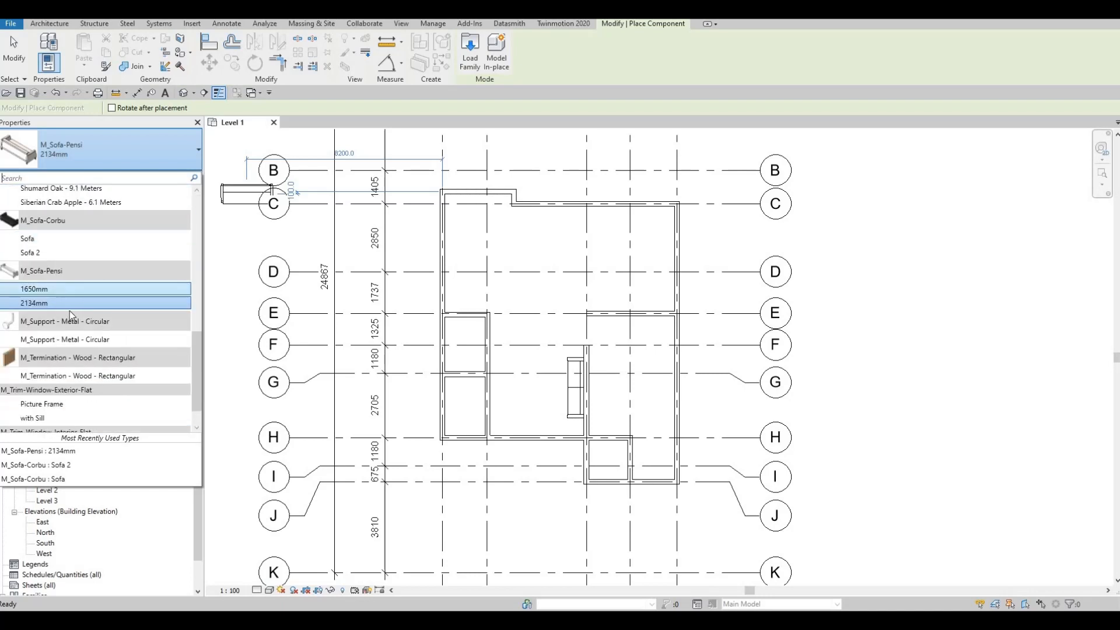
pyautogui.click(495, 289)
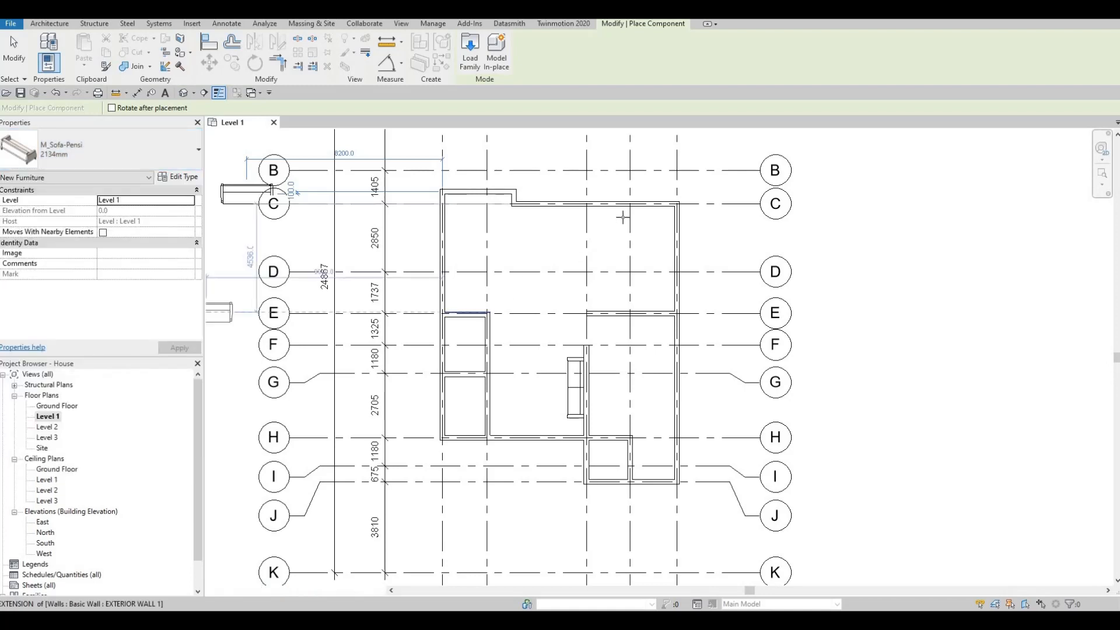
pyautogui.scroll(5, 619, 255)
pyautogui.moveTo(606, 222); pyautogui.dragTo(600, 248, button='middle')
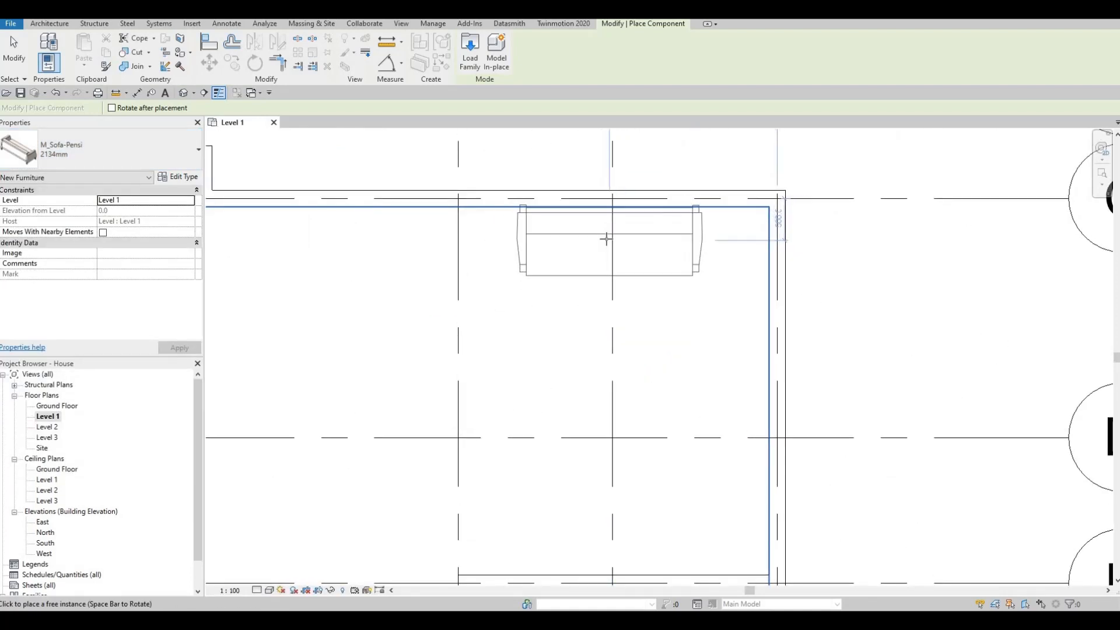
pyautogui.click(619, 339)
# Place a second 2134mm M_Sofa-Pensi, rotated to face the first, with its back against the interior wall on grid E.
pyautogui.scroll(-2, 642, 369)
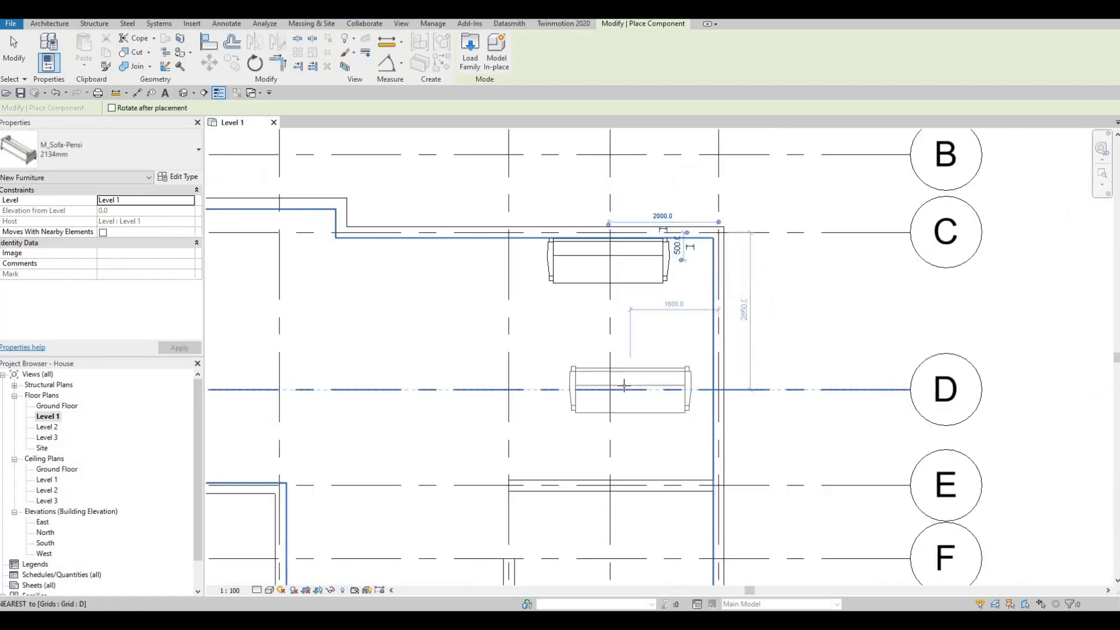
pyautogui.scroll(1, 615, 426)
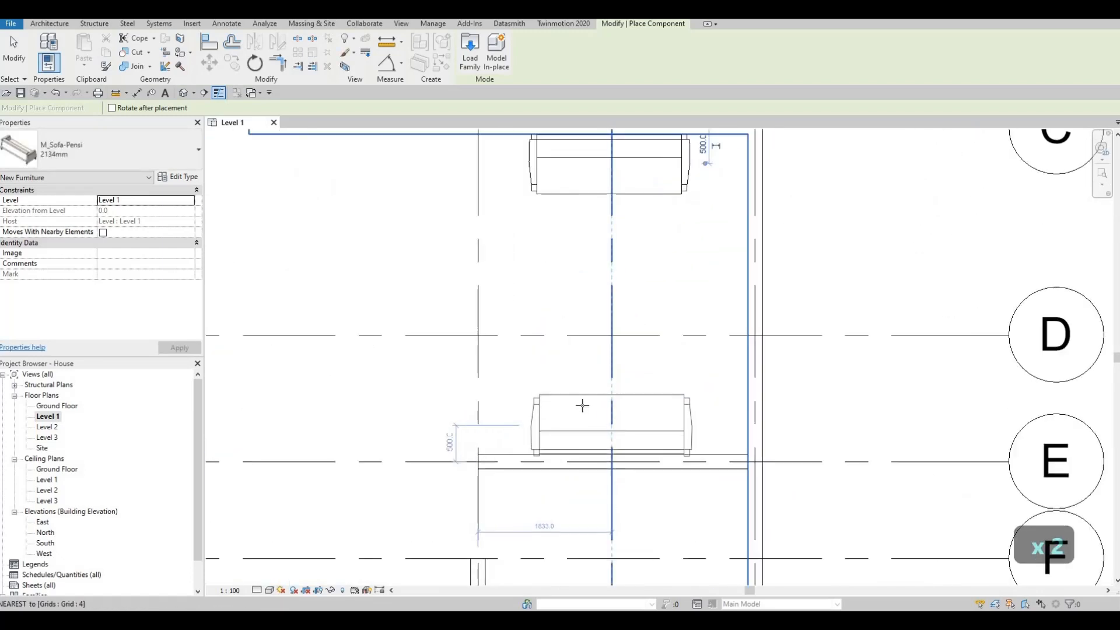
pyautogui.click(582, 376)
pyautogui.press('Escape')
pyautogui.press('Escape')
pyautogui.scroll(-3, 545, 314)
pyautogui.press('Escape')
pyautogui.press('Escape')
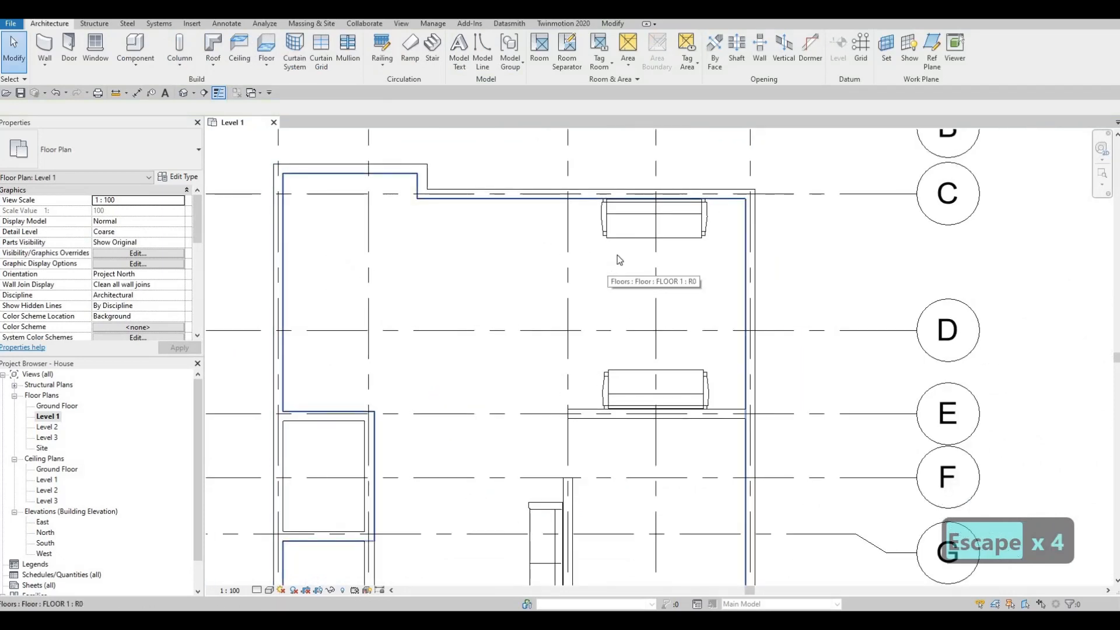
pyautogui.press('Escape')
pyautogui.press('Escape')
pyautogui.click(632, 229)
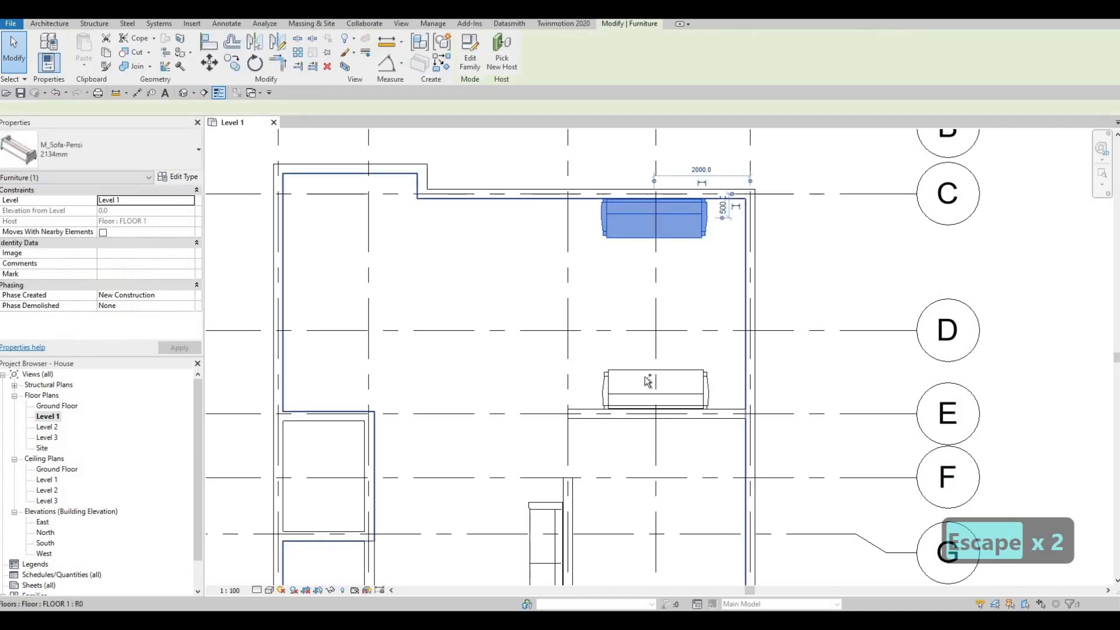
pyautogui.keyDown('ctrl'); pyautogui.click(649, 381); pyautogui.keyUp('ctrl')
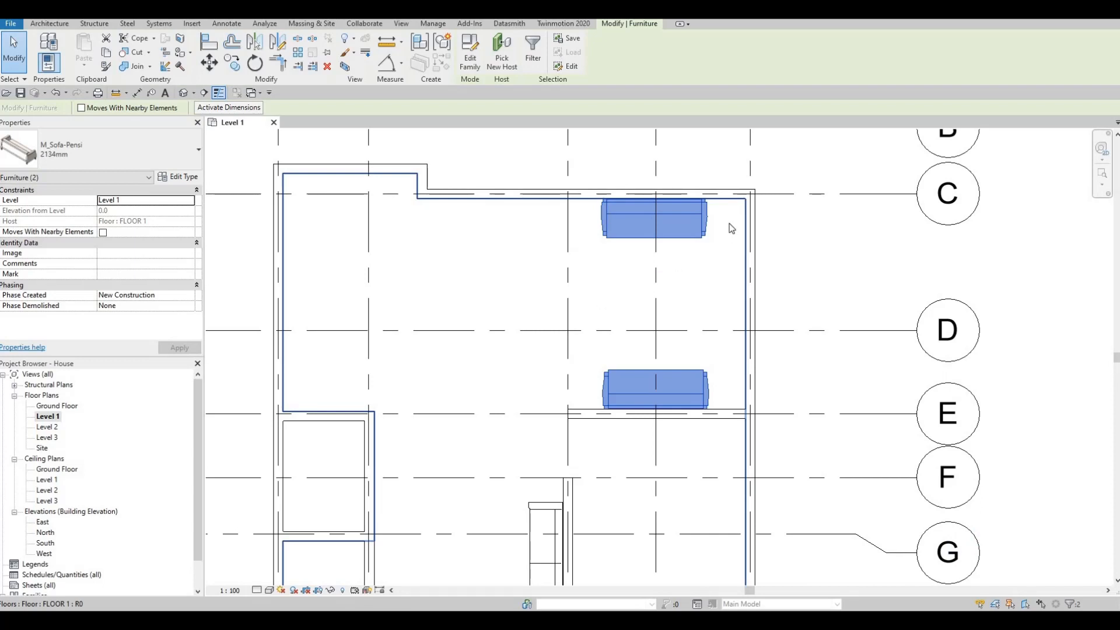
pyautogui.press('Escape')
pyautogui.press('Escape')
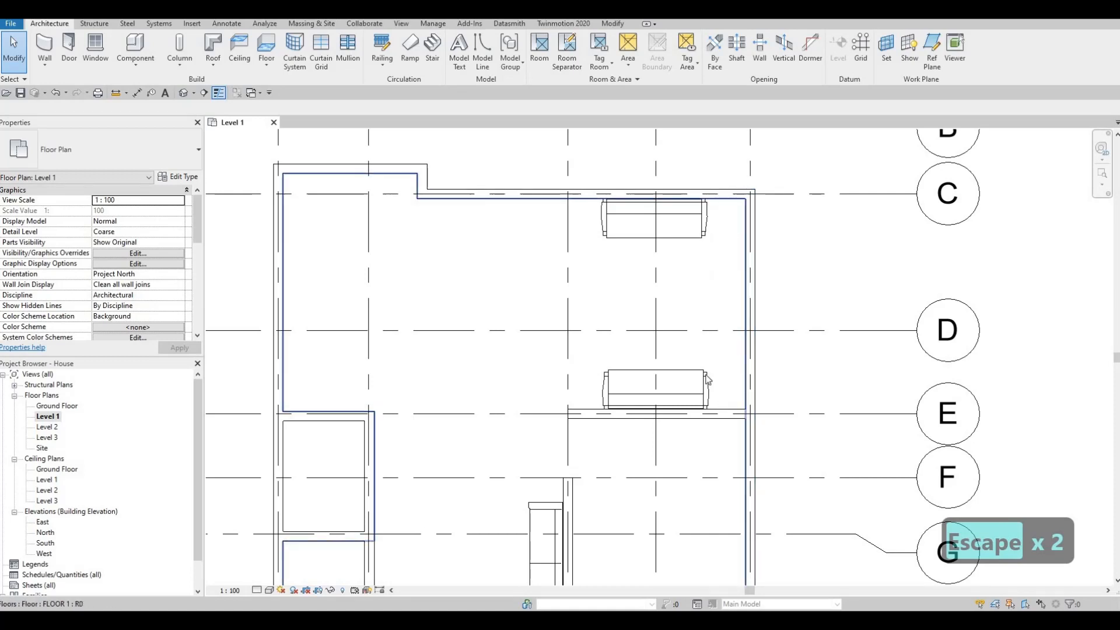
pyautogui.scroll(-3, 588, 338)
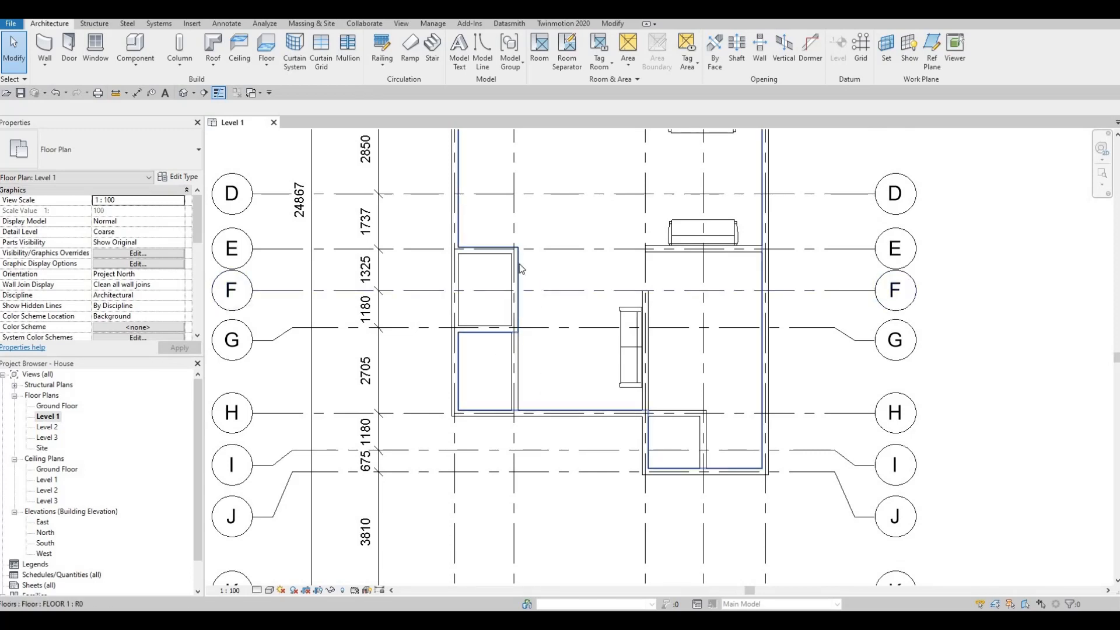
pyautogui.moveTo(707, 260); pyautogui.dragTo(665, 381, button='middle')
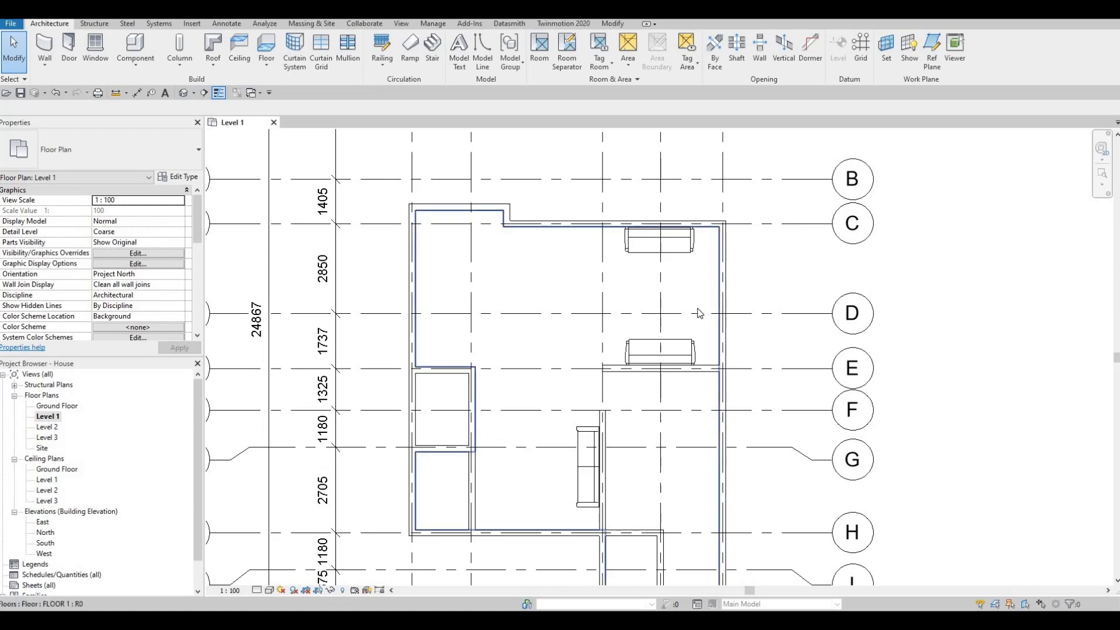
# Load the M_Table-Coffee family from the Tables folder of the Furniture library.
pyautogui.moveTo(539, 141); pyautogui.dragTo(525, 156, button='middle')
pyautogui.press('Escape')
pyautogui.press('Escape')
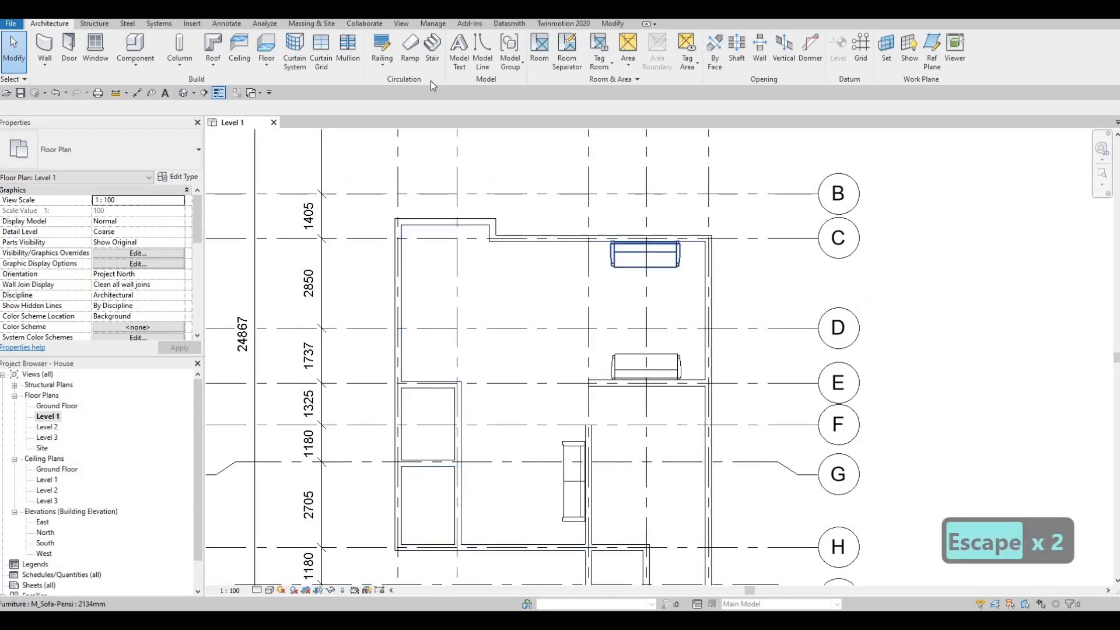
pyautogui.click(192, 23)
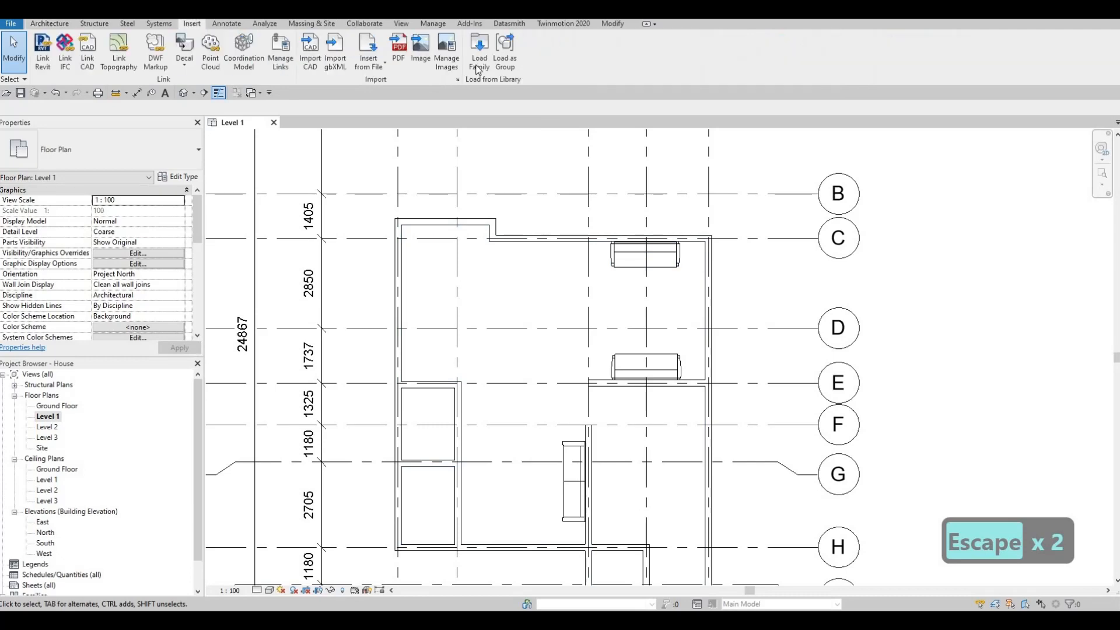
pyautogui.click(479, 52)
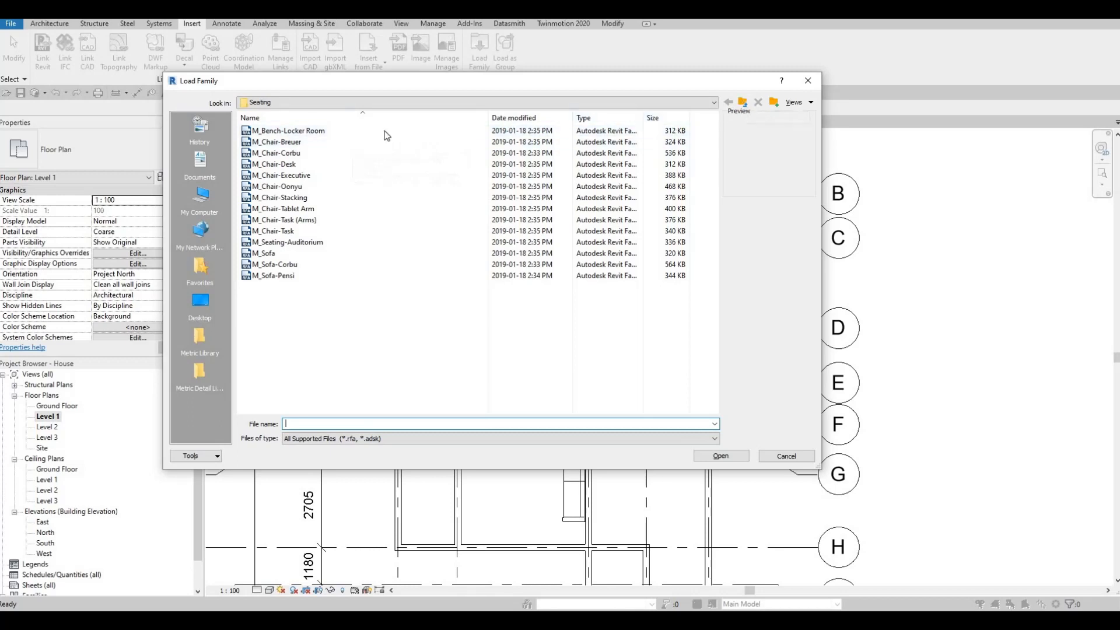
pyautogui.press('BackSpace')
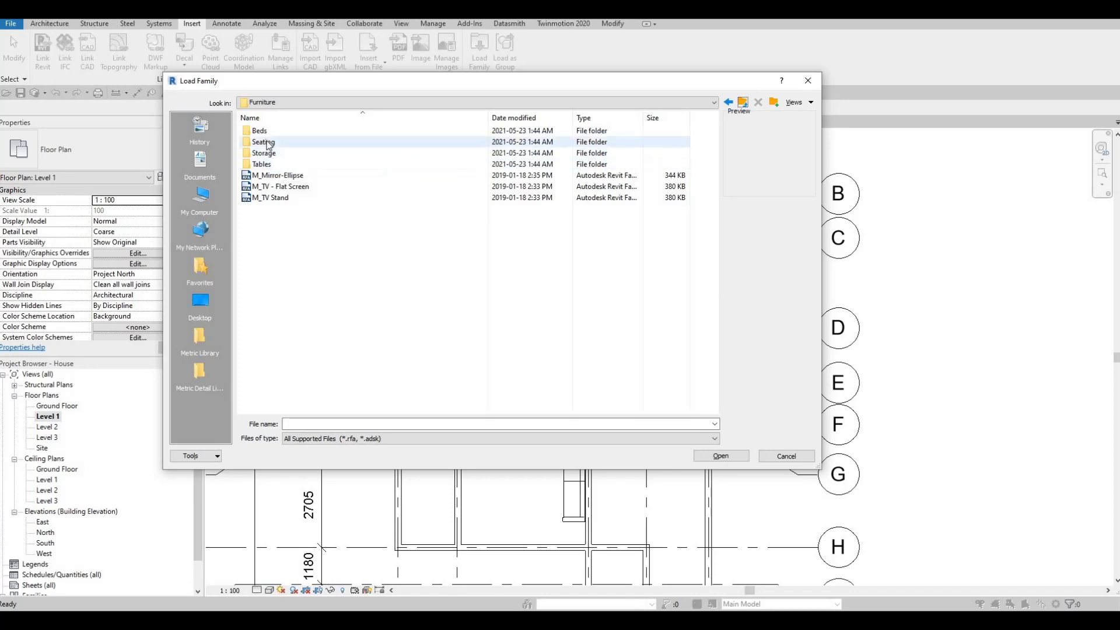
pyautogui.doubleClick(264, 164)
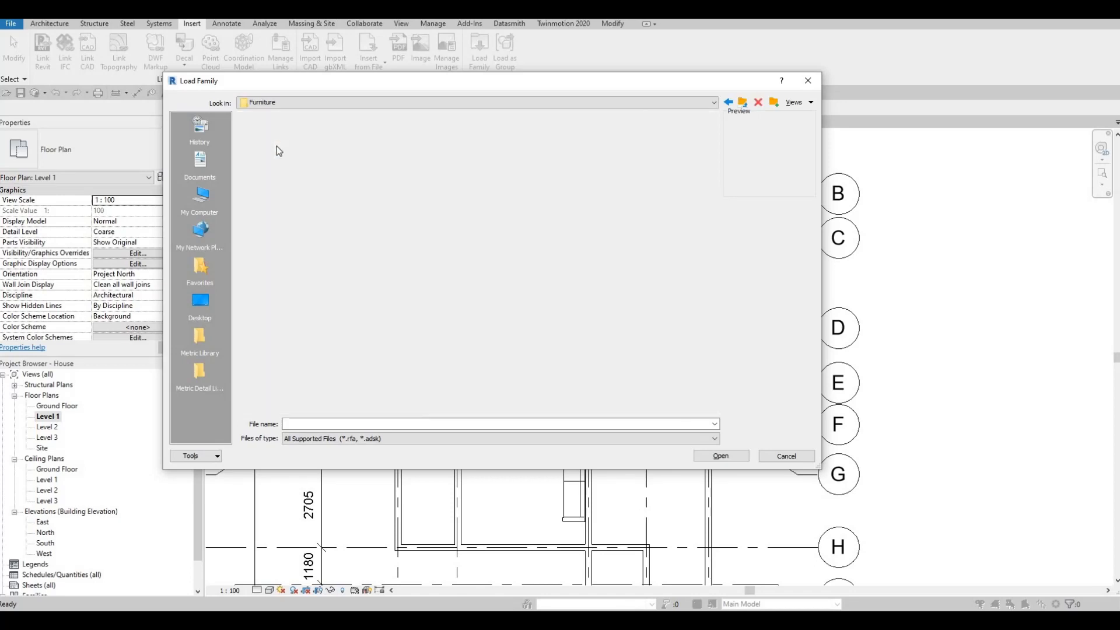
pyautogui.click(733, 457)
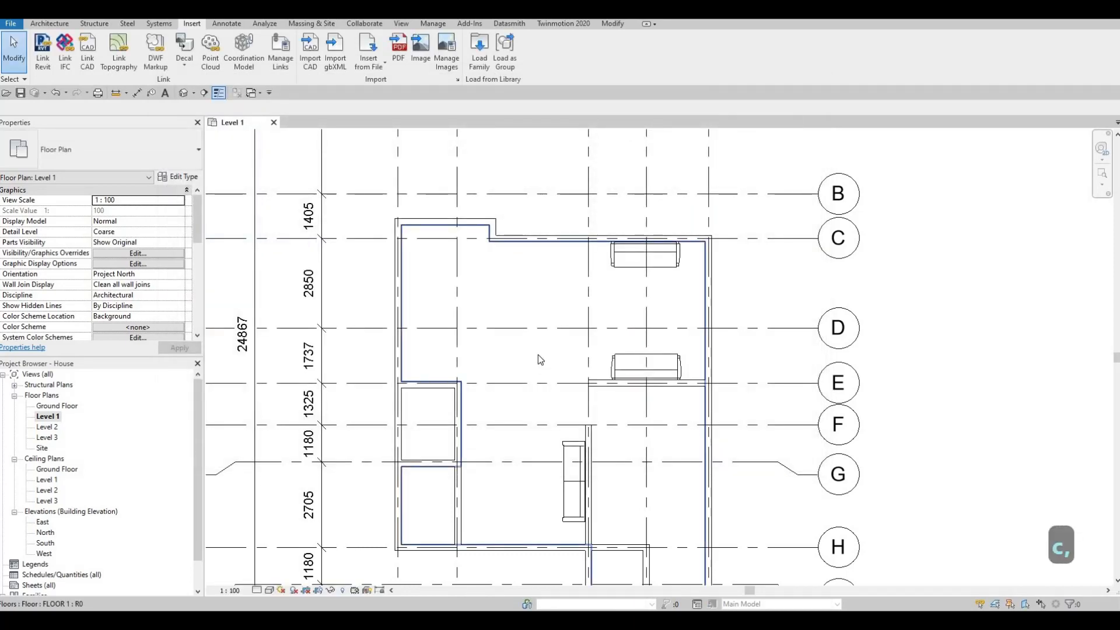
# Place a 0915 x 1830 x 0457mm M_Table-Coffee between the two facing sofas, centred about 2000 mm from the east wall and 2300 mm from the north wall.
pyautogui.press('Escape')
pyautogui.press('Escape')
pyautogui.press('c')
pyautogui.press('m')
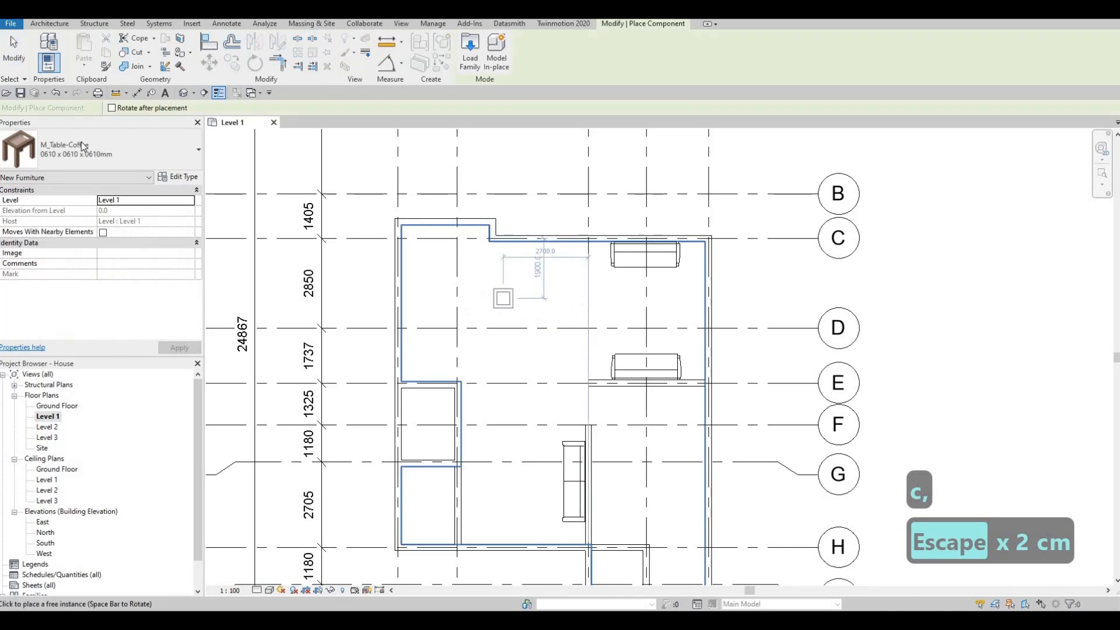
pyautogui.click(82, 147)
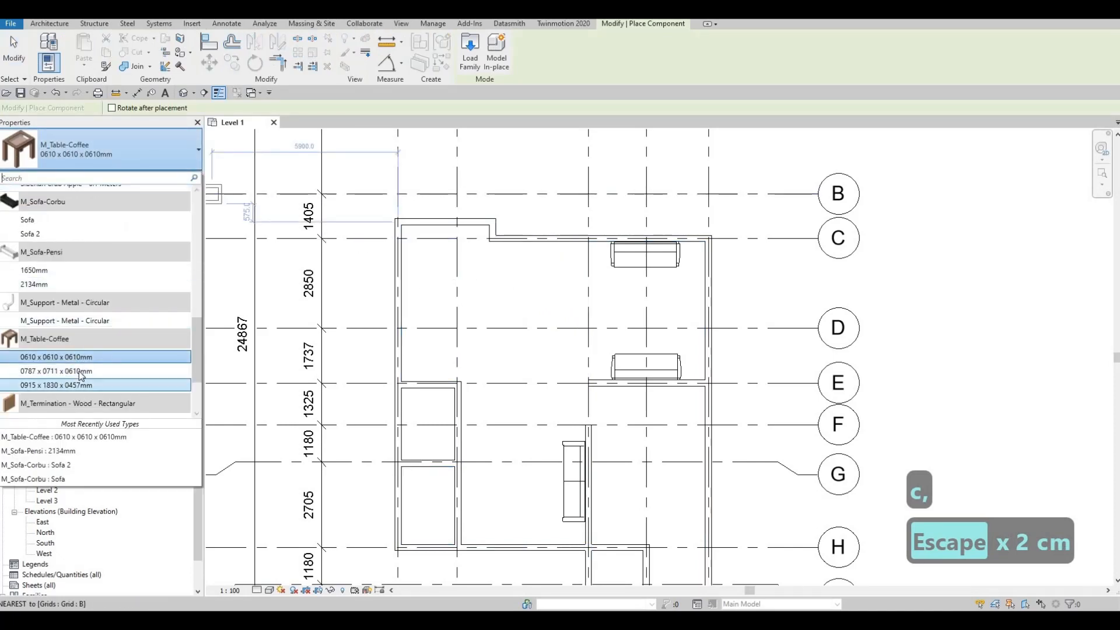
pyautogui.click(79, 371)
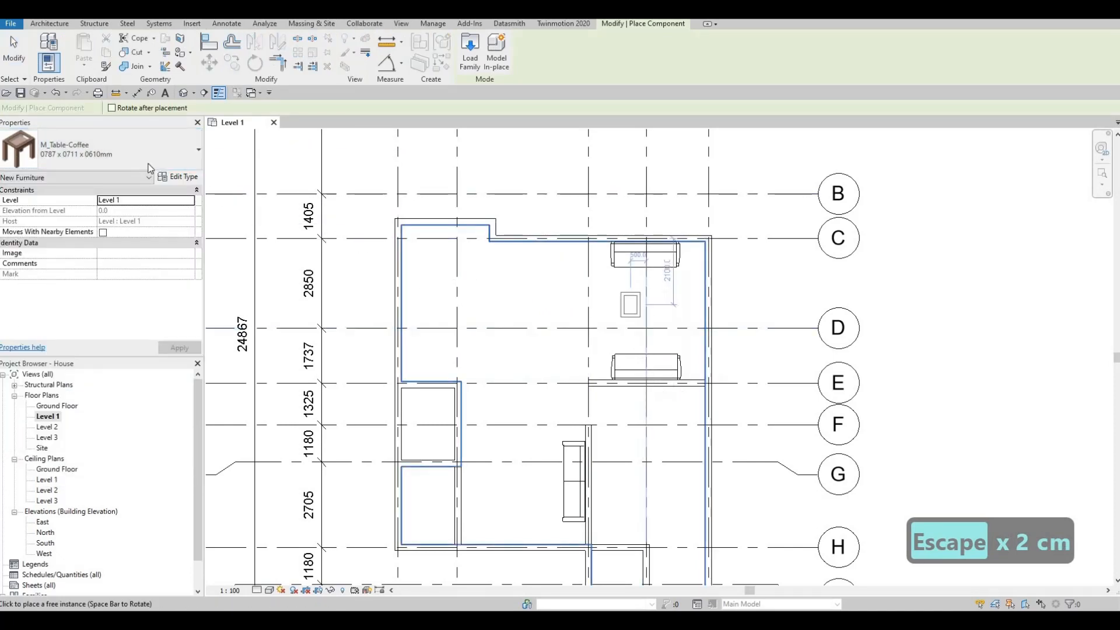
pyautogui.click(88, 151)
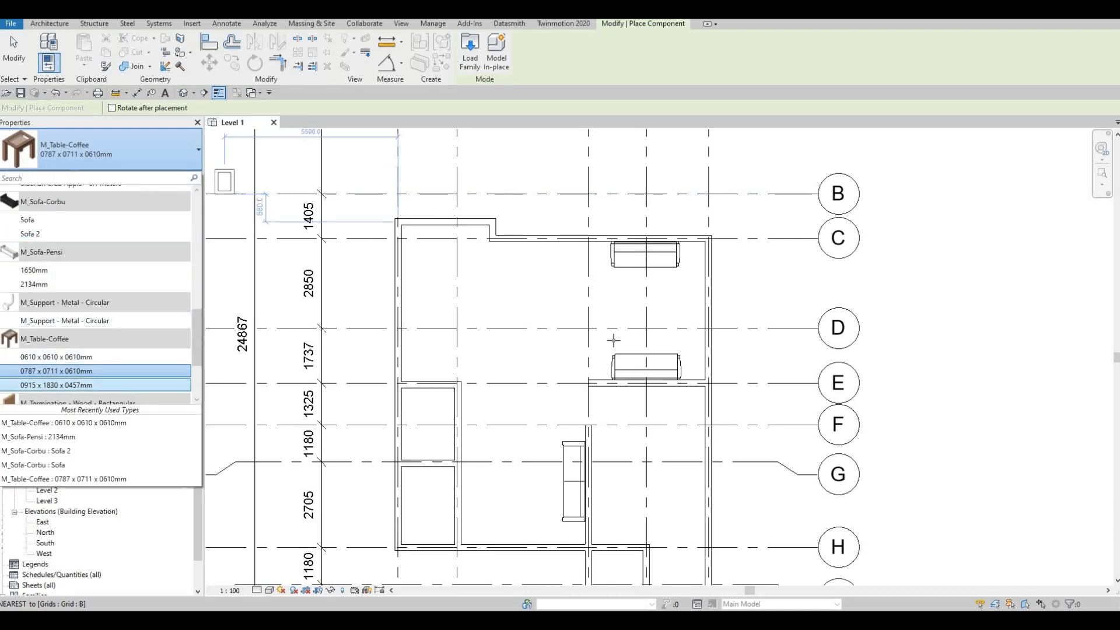
pyautogui.click(642, 308)
pyautogui.scroll(2, 648, 316)
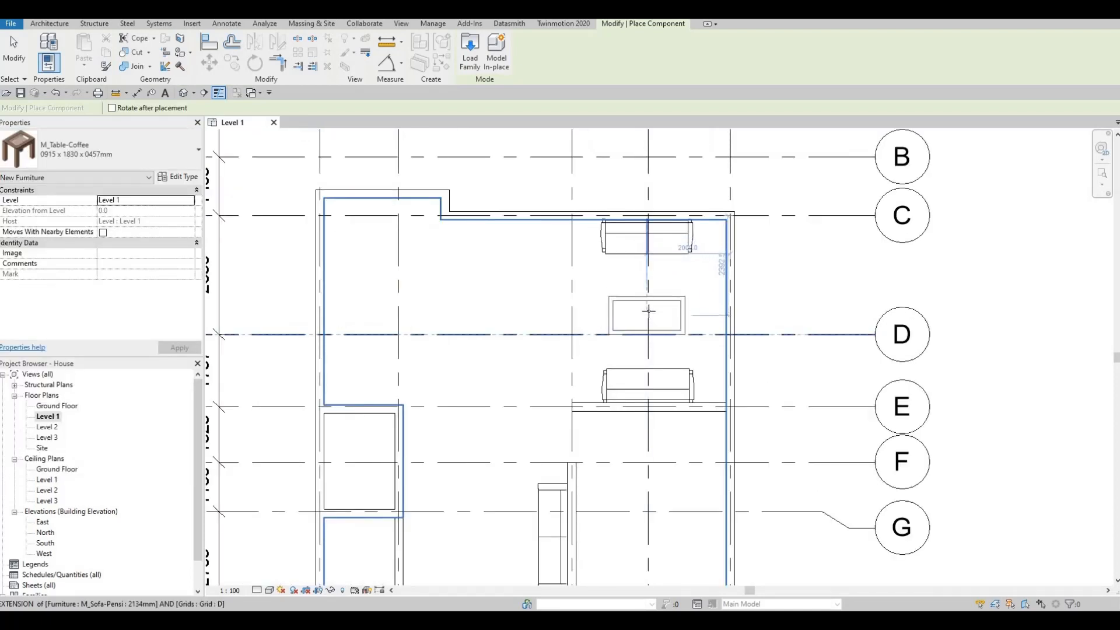
pyautogui.click(647, 315)
# Place a second 0915 x 1830 x 0457mm coffee table, rotated vertically and centred on the Corbu sofa, about 2100 mm from the interior wall opposite.
pyautogui.moveTo(533, 356); pyautogui.dragTo(605, 339, button='middle')
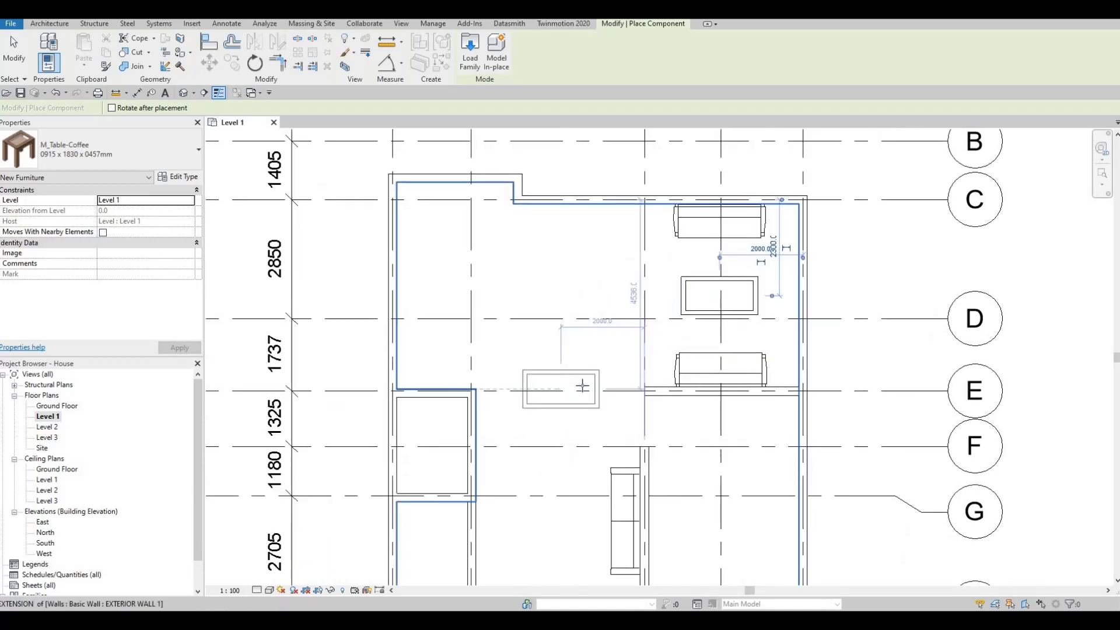
pyautogui.moveTo(560, 388); pyautogui.dragTo(589, 280, button='middle')
pyautogui.press('space')
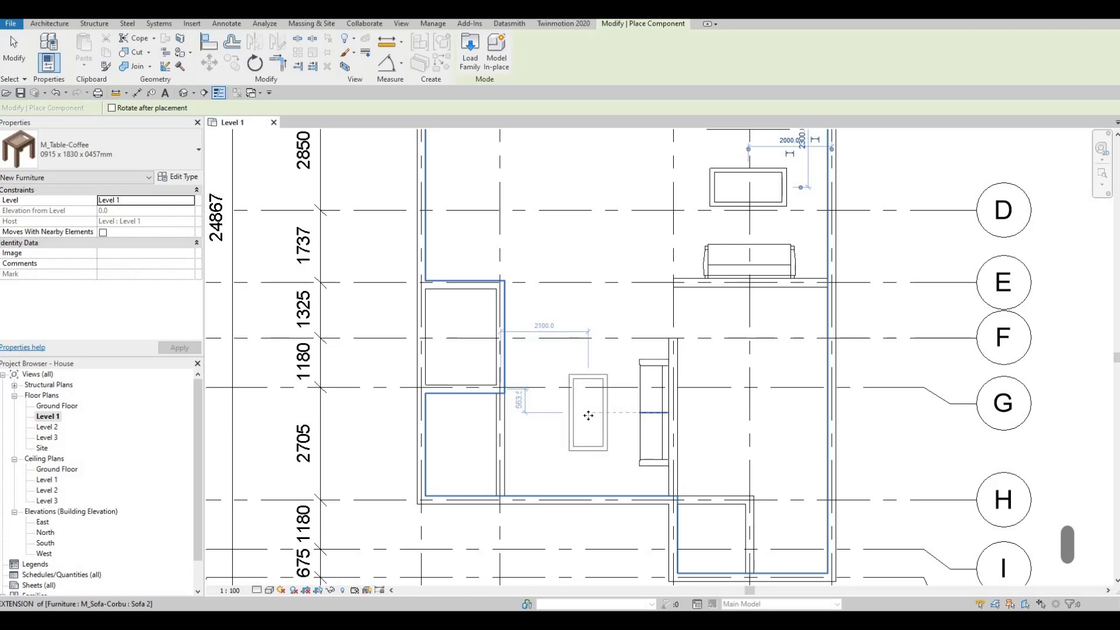
pyautogui.click(587, 417)
pyautogui.press('Escape')
pyautogui.press('Escape')
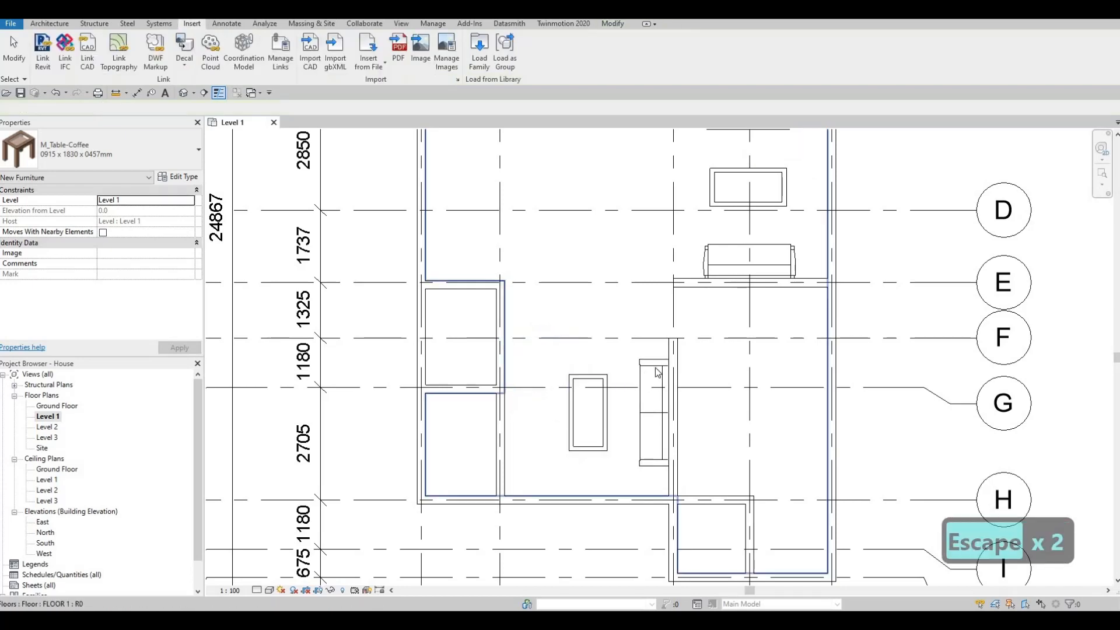
# Preview the table families in the Tables folder and load M_Table-Dining into the project.
pyautogui.scroll(-1, 681, 325)
pyautogui.moveTo(416, 215); pyautogui.dragTo(420, 204, button='middle')
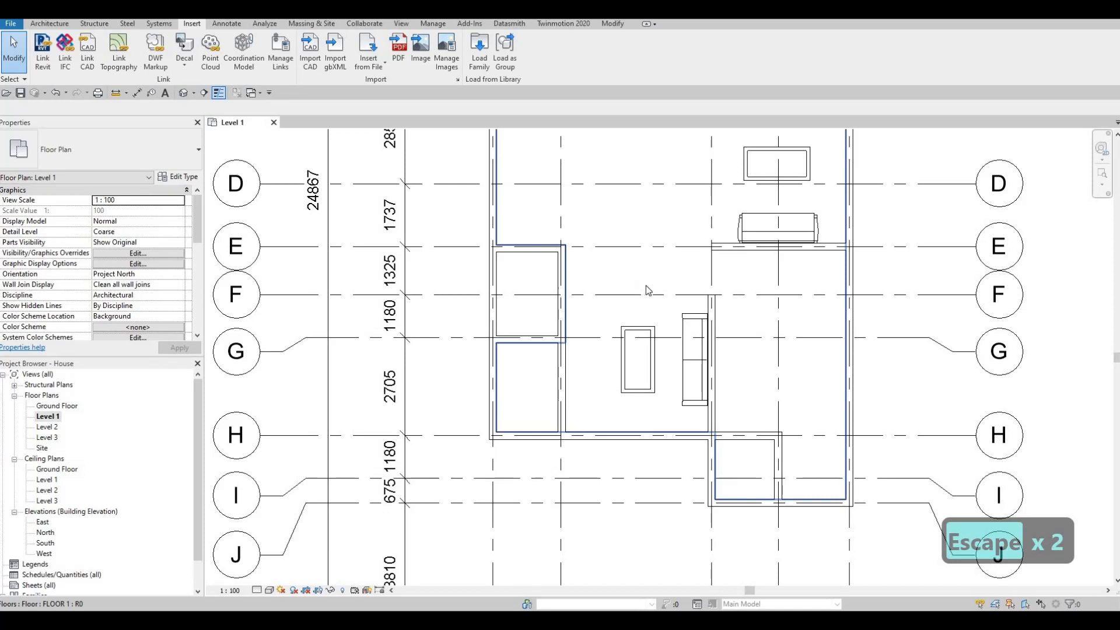
pyautogui.moveTo(660, 241); pyautogui.dragTo(628, 313, button='middle')
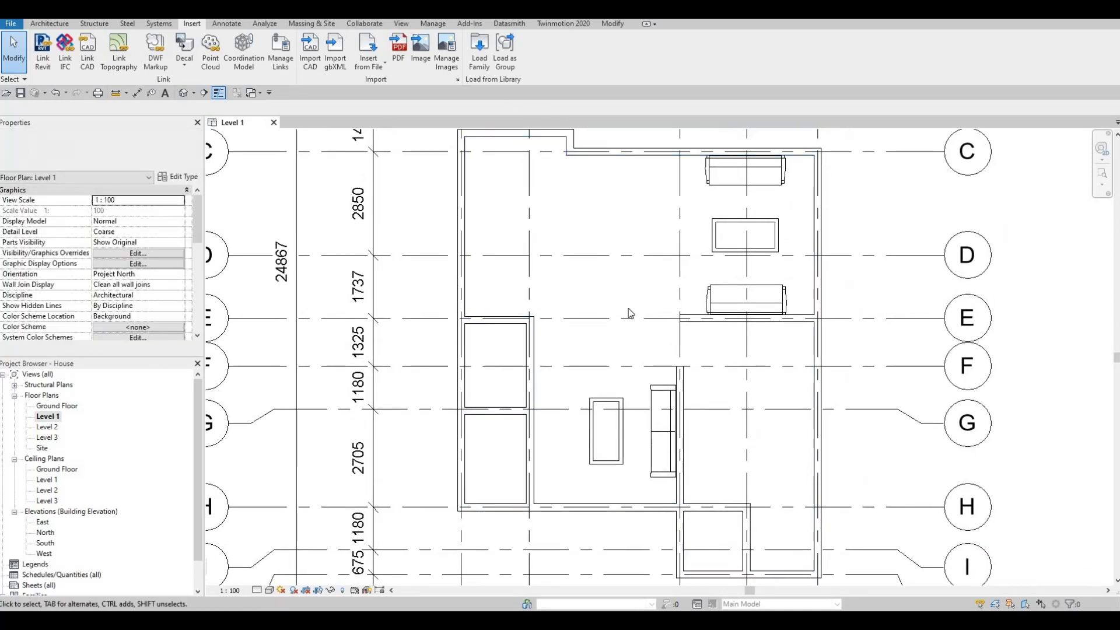
pyautogui.click(480, 53)
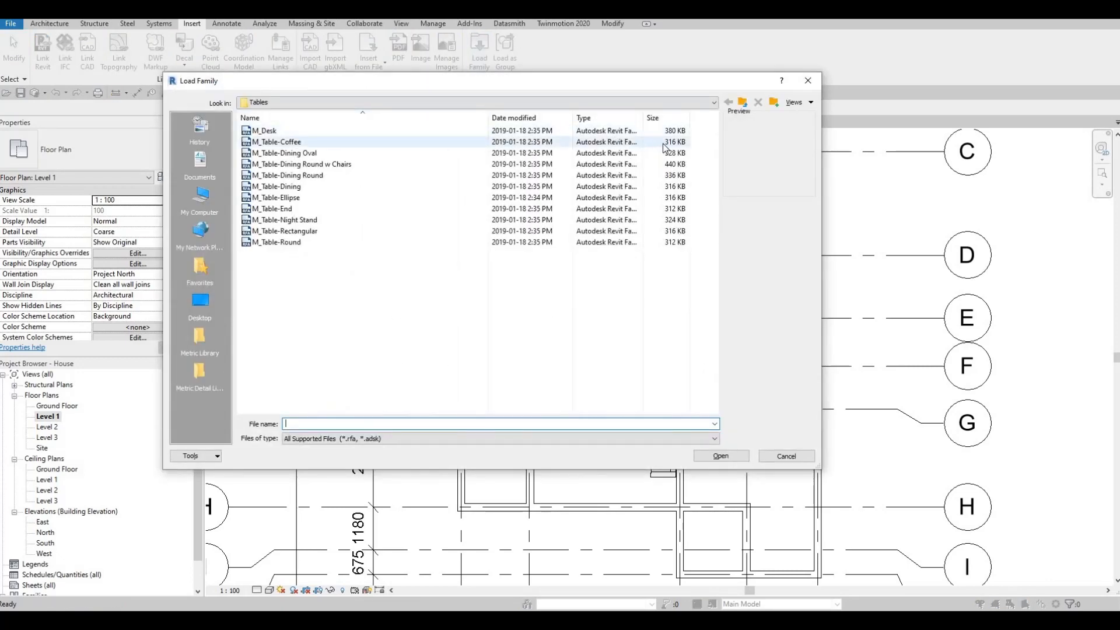
pyautogui.click(743, 103)
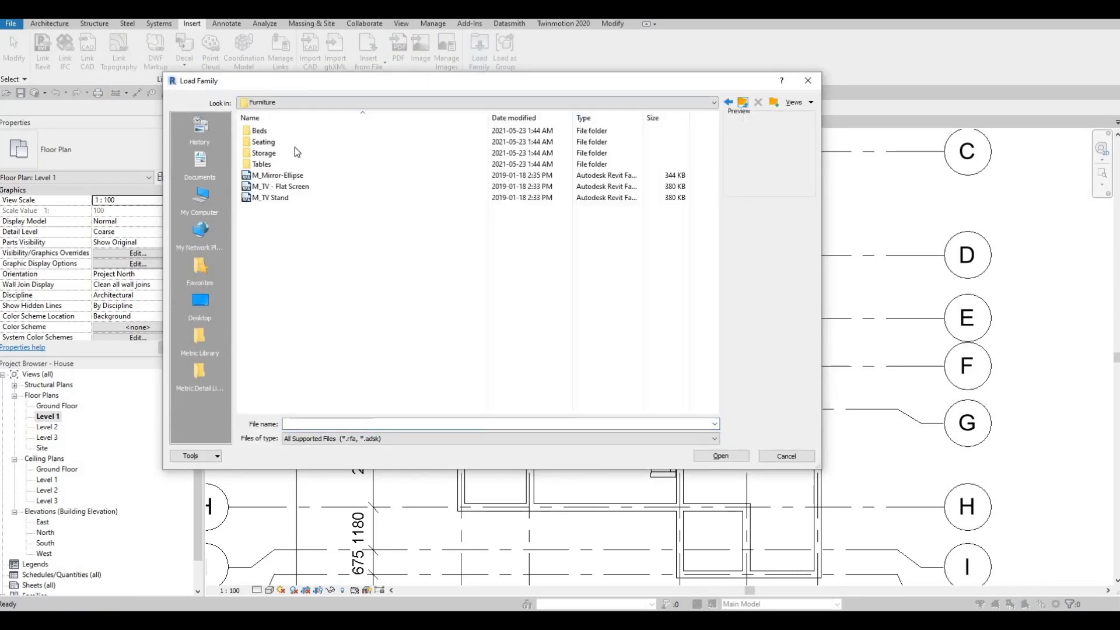
pyautogui.click(261, 165)
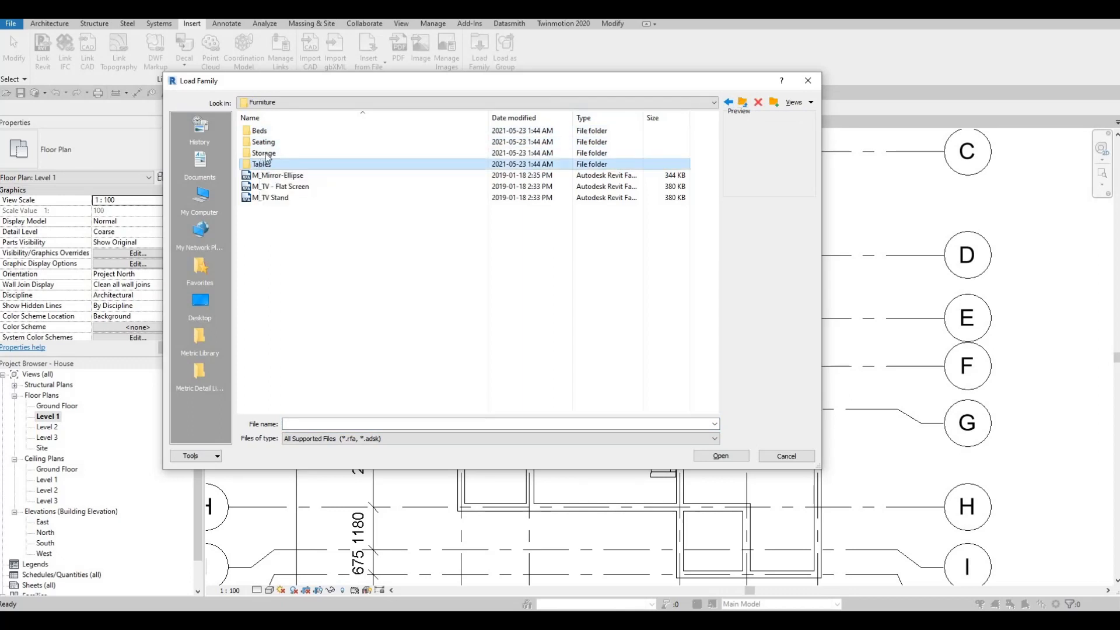
pyautogui.doubleClick(268, 163)
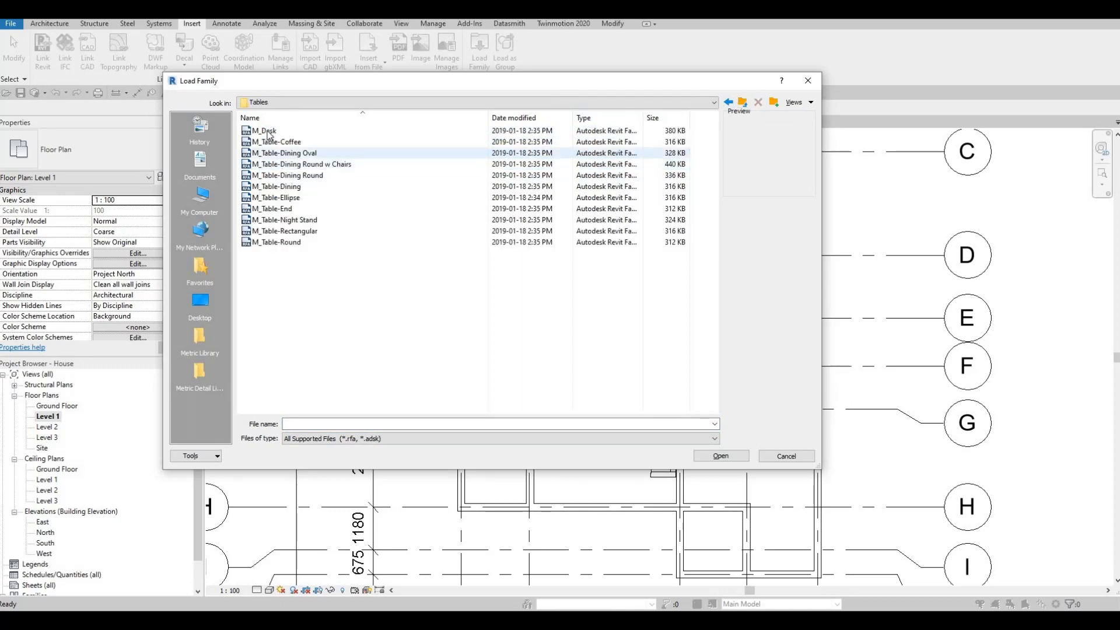
pyautogui.click(269, 133)
pyautogui.press('Down')
pyautogui.press('Down')
pyautogui.press('Down')
pyautogui.press('Down')
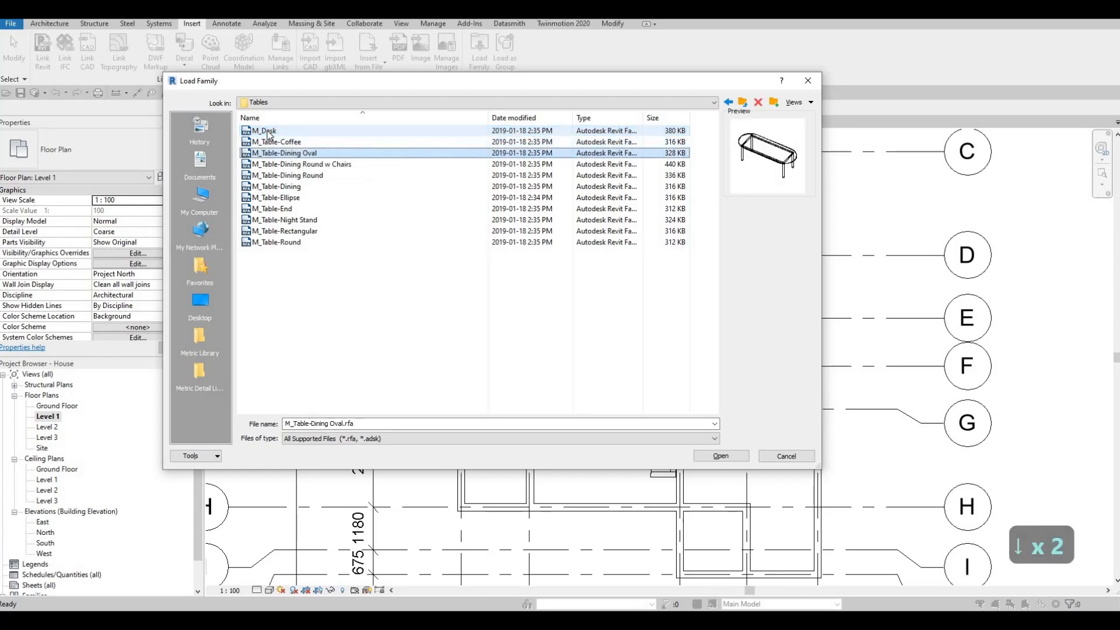
pyautogui.press('Down')
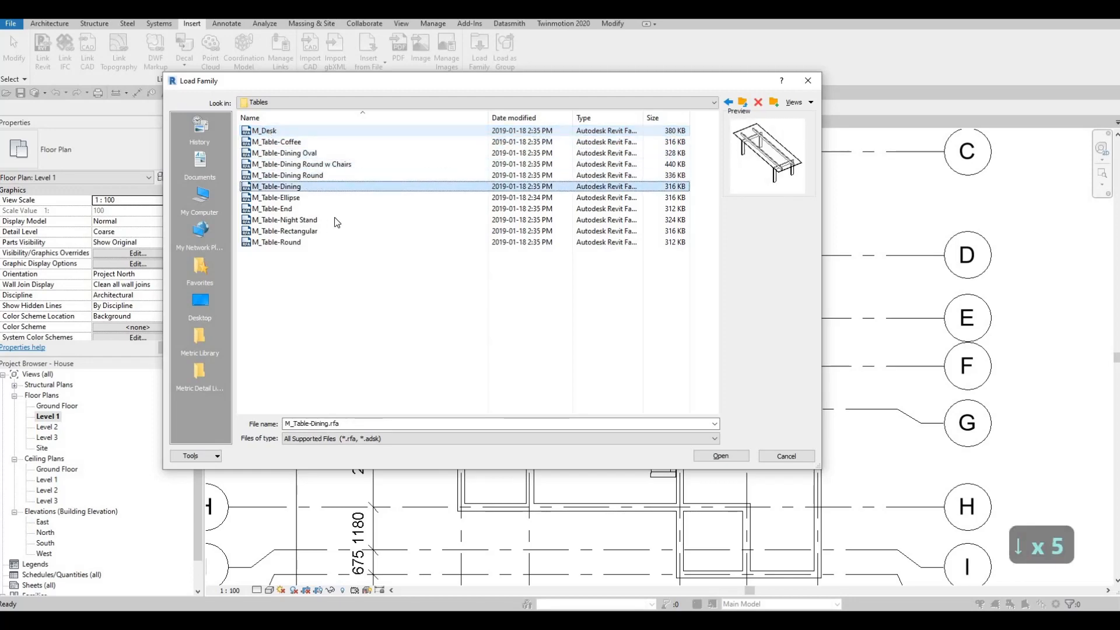
pyautogui.click(719, 455)
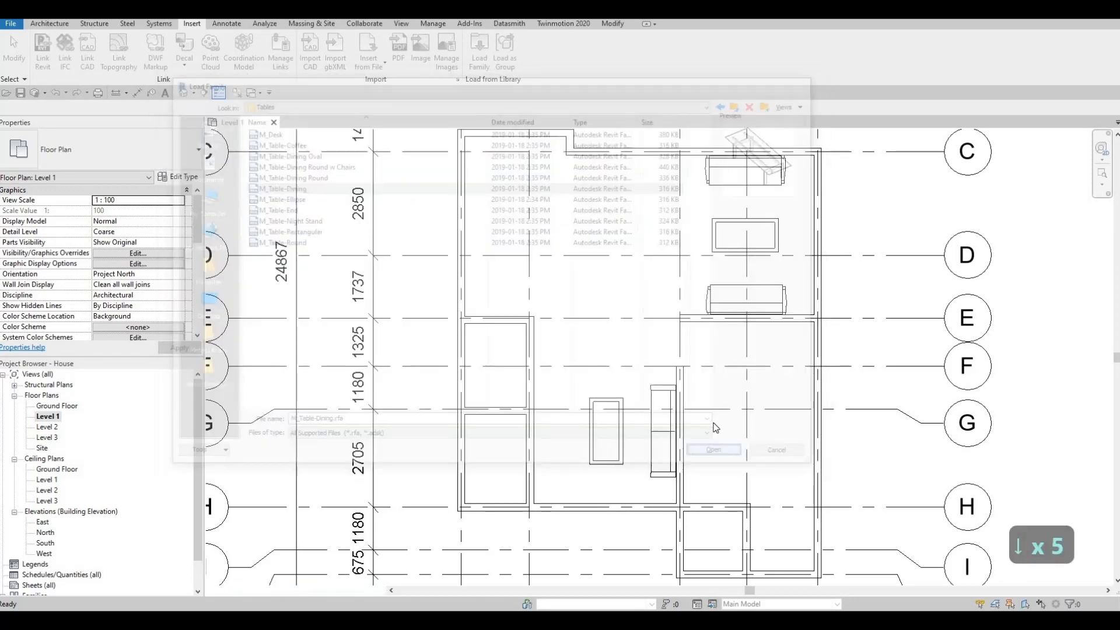
# Place a 0915 x 1830mm M_Table-Dining, rotated vertically, centred about 1400 mm east of the north wall's jog and 2100 mm south of the north wall.
pyautogui.press('c')
pyautogui.press('m')
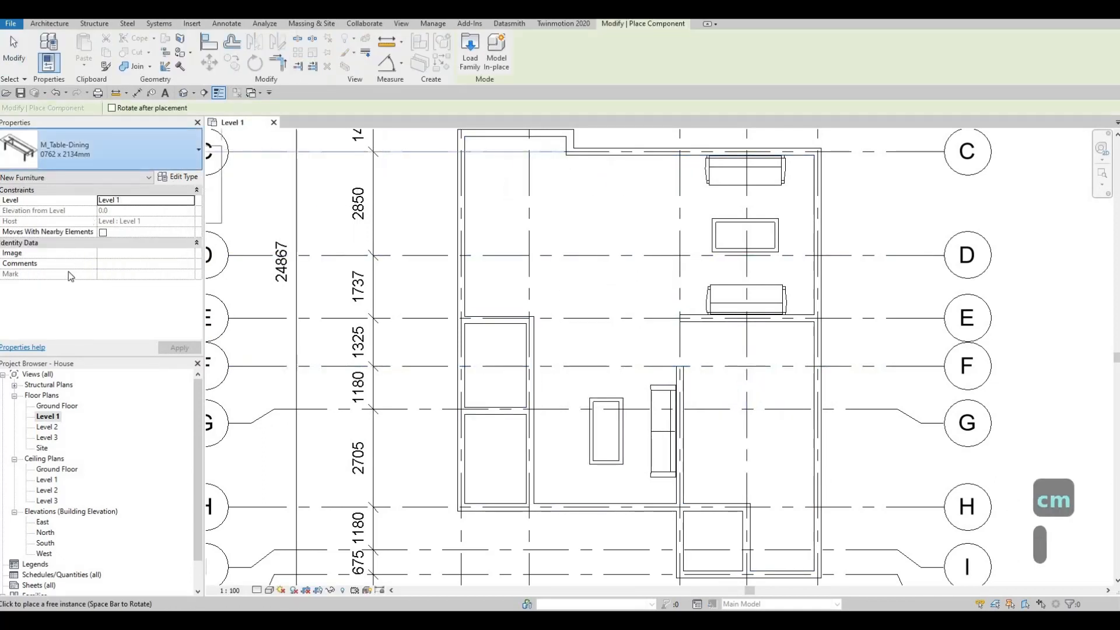
pyautogui.click(100, 151)
pyautogui.click(79, 355)
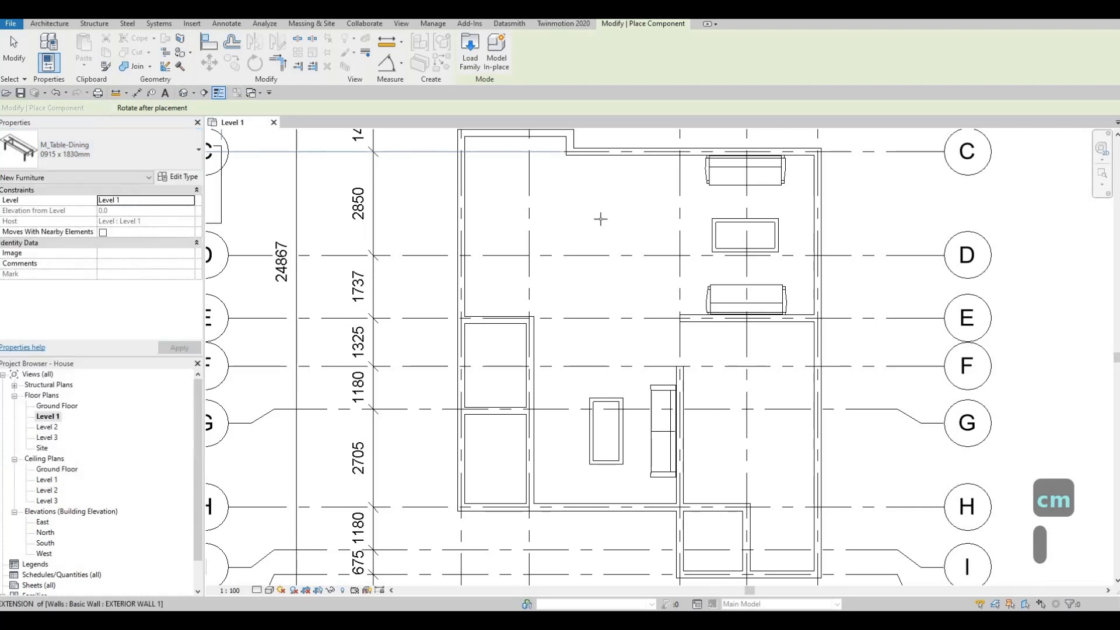
pyautogui.press('space')
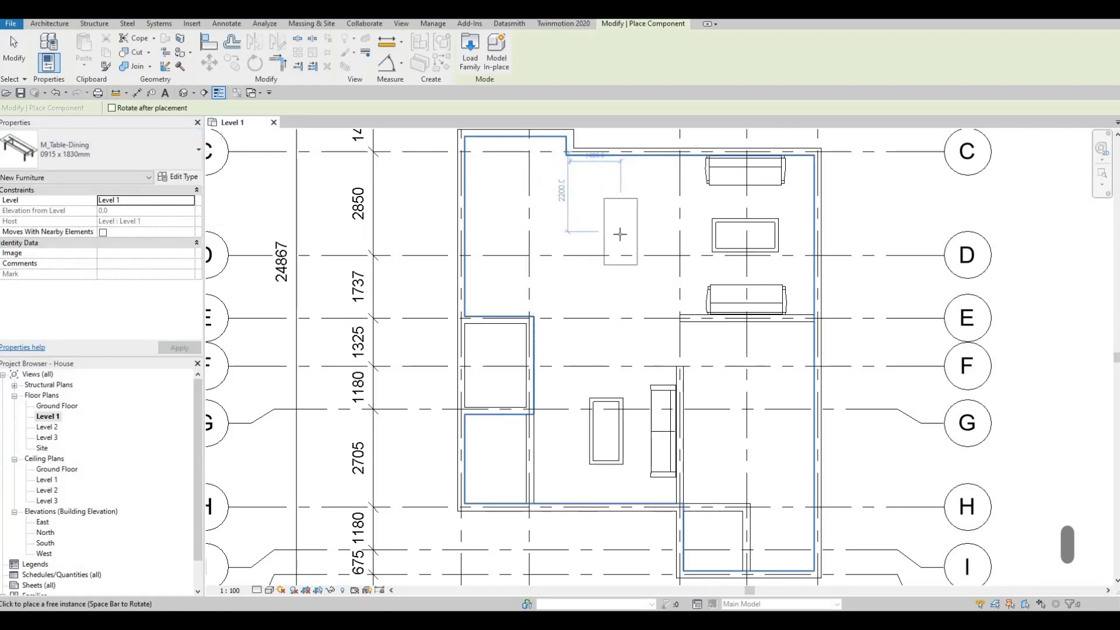
pyautogui.click(621, 219)
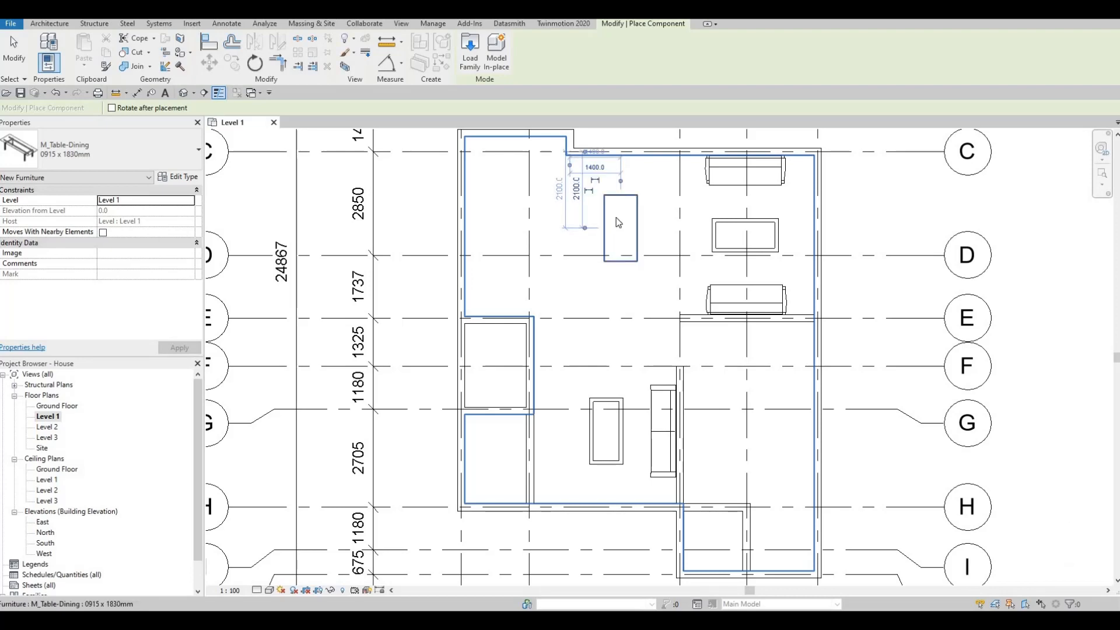
pyautogui.press('Escape')
pyautogui.press('Escape')
pyautogui.press('Escape')
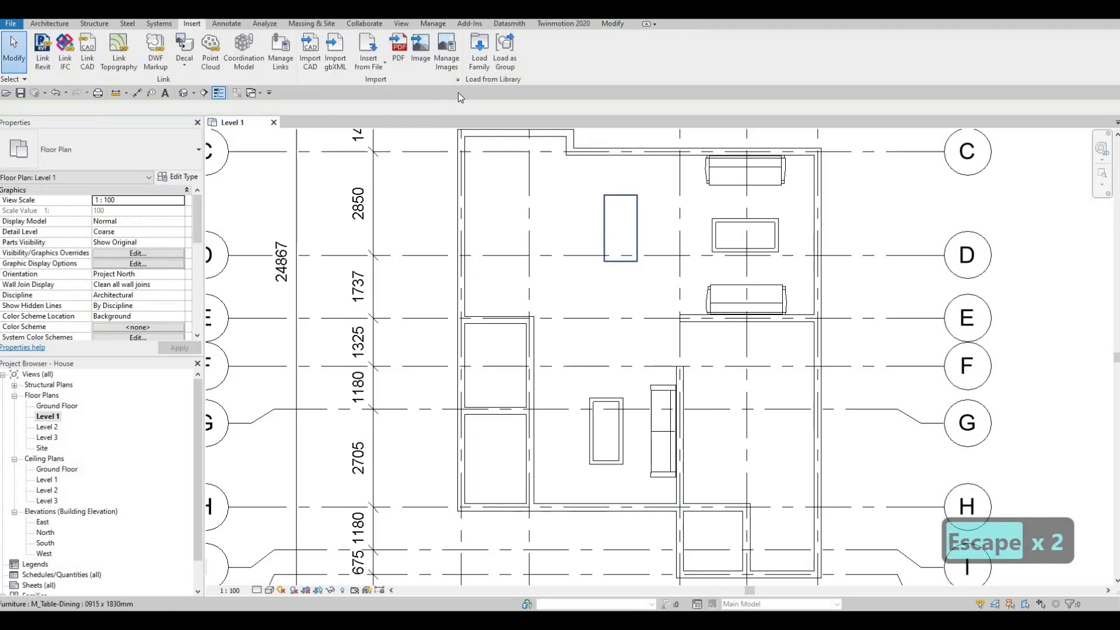
# Preview chairs in the Seating folder and load the M_Chair-Breuer family.
pyautogui.click(475, 58)
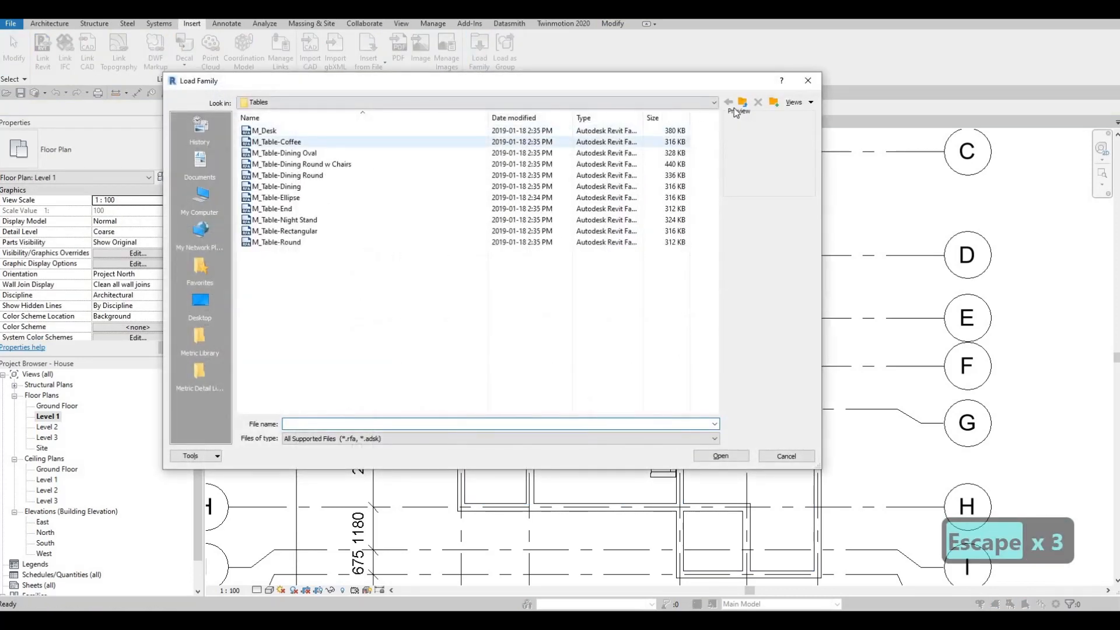
pyautogui.press('BackSpace')
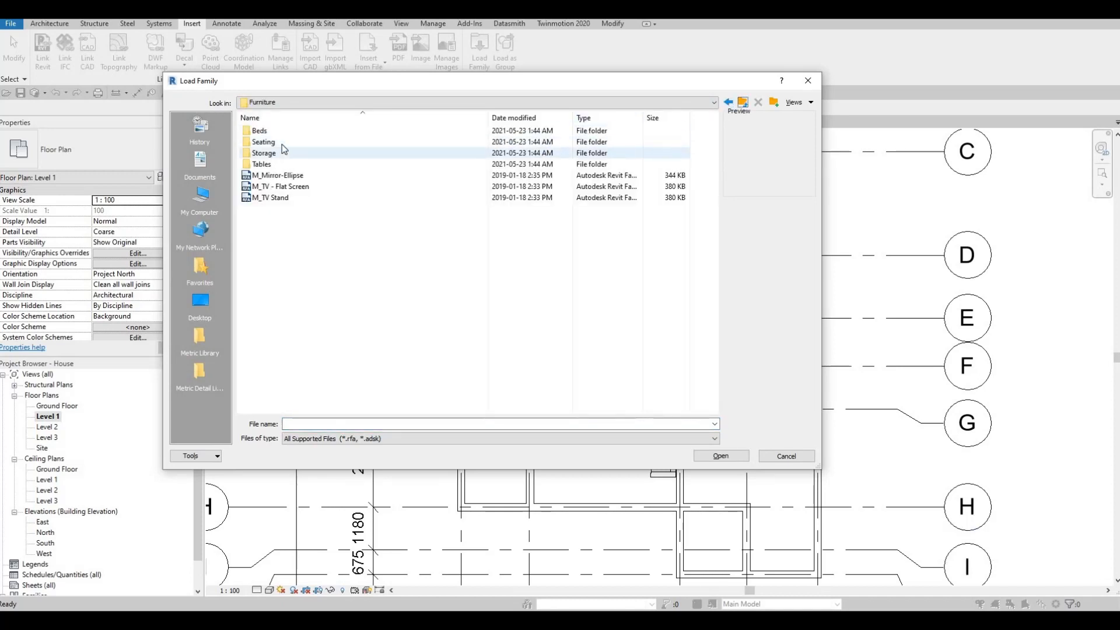
pyautogui.doubleClick(272, 144)
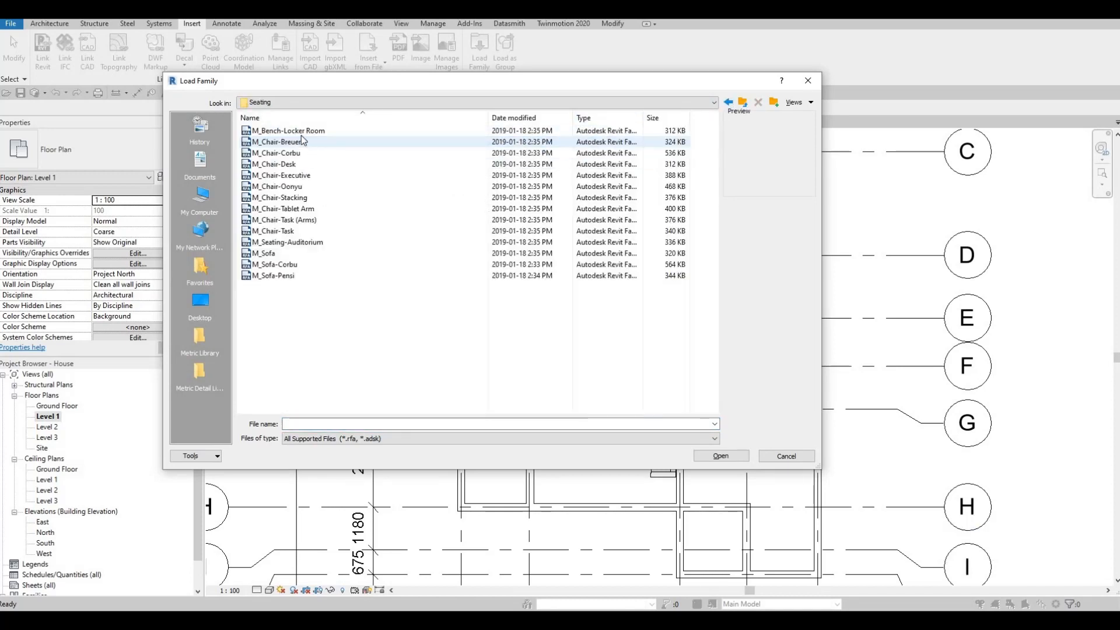
pyautogui.click(301, 133)
pyautogui.press('Down')
pyautogui.press('Down')
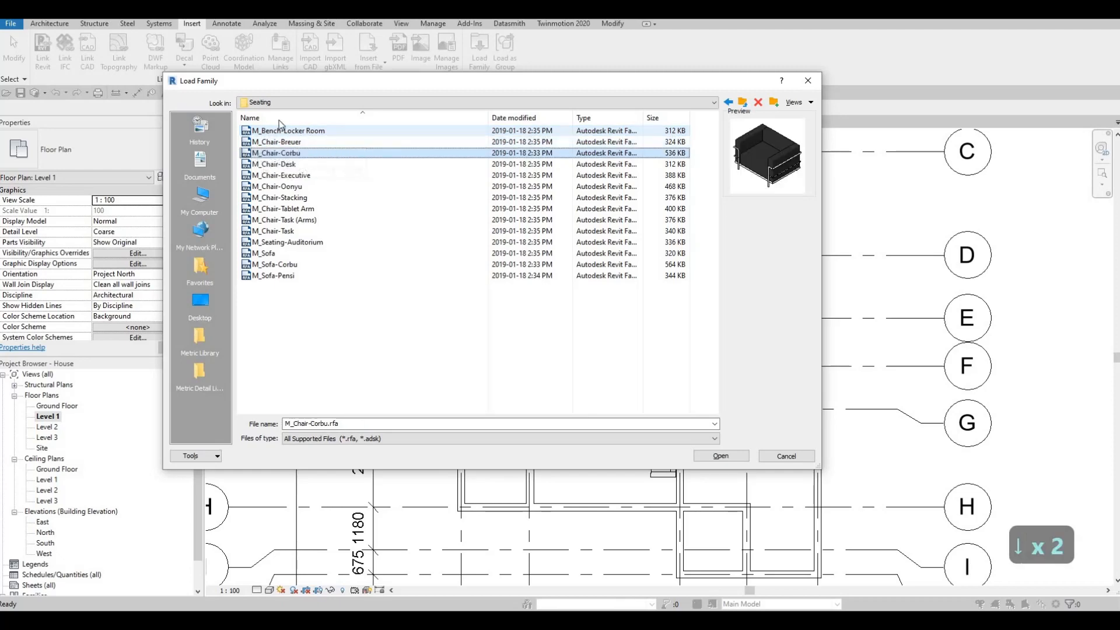
pyautogui.click(281, 143)
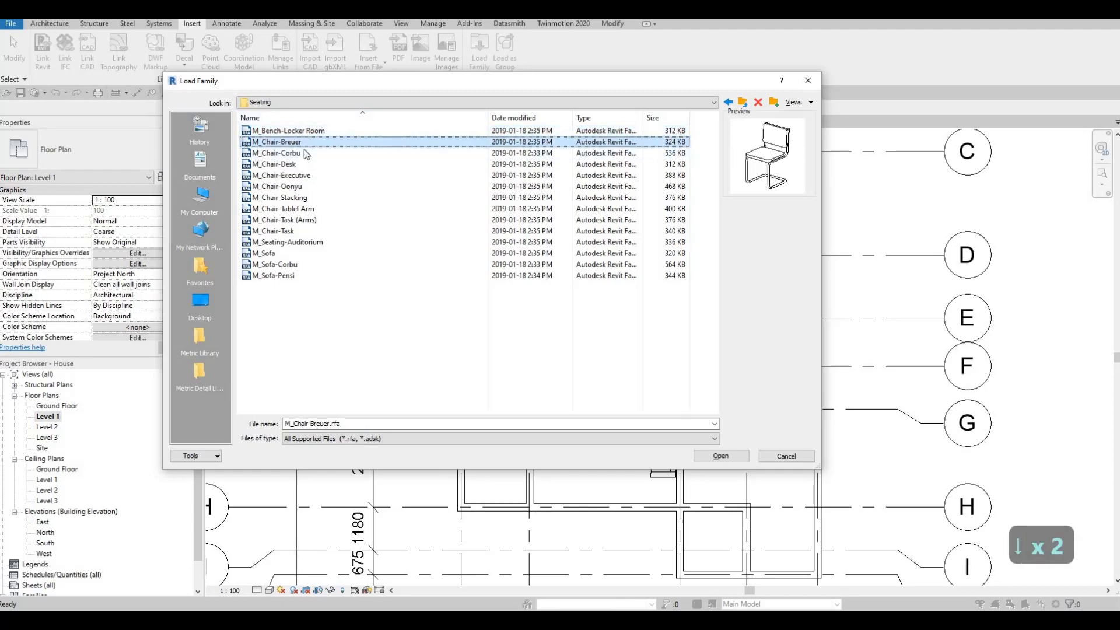
pyautogui.click(721, 456)
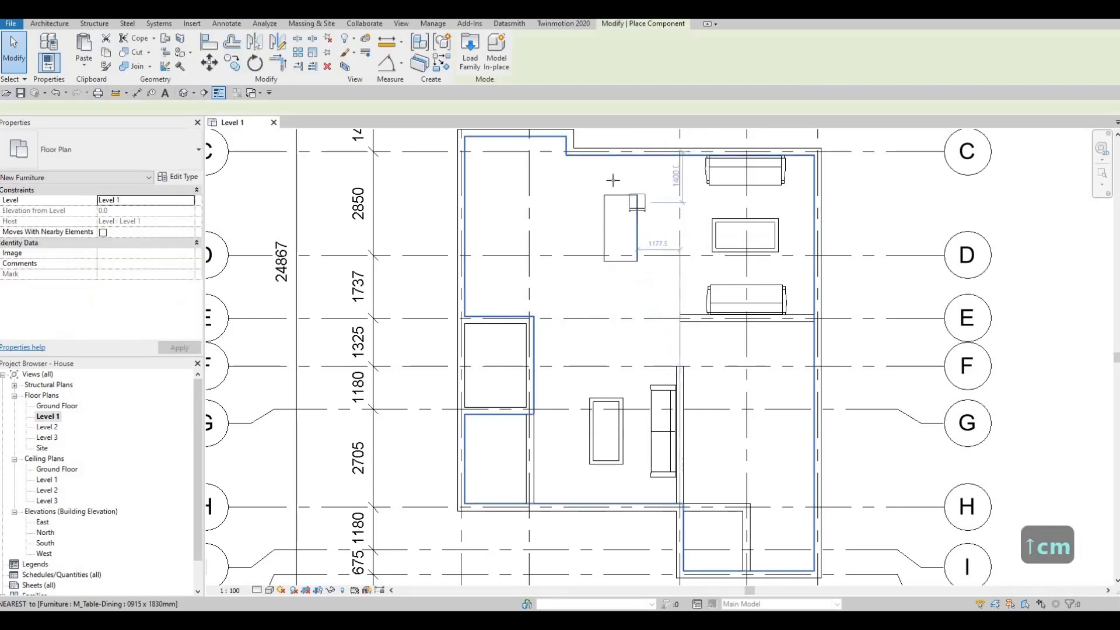
# Place one M_Chair-Breuer centred at the dining table's north end and two more, rotated to face the table, along its east side.
pyautogui.scroll(2, 619, 186)
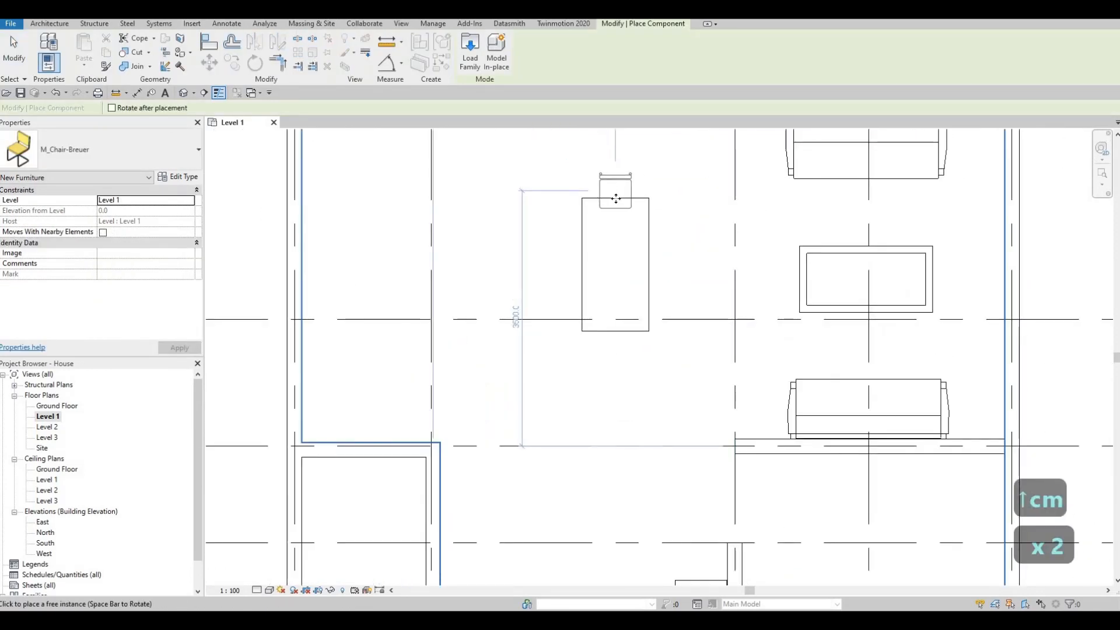
pyautogui.click(649, 249)
pyautogui.press('space')
pyautogui.press('space')
pyautogui.press('space')
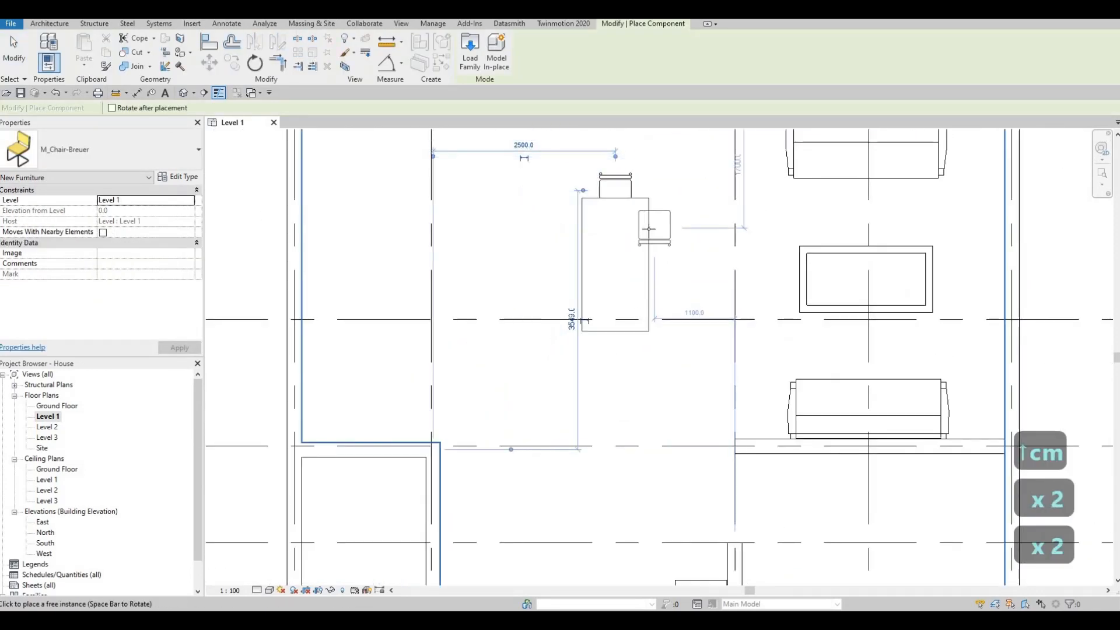
pyautogui.click(649, 239)
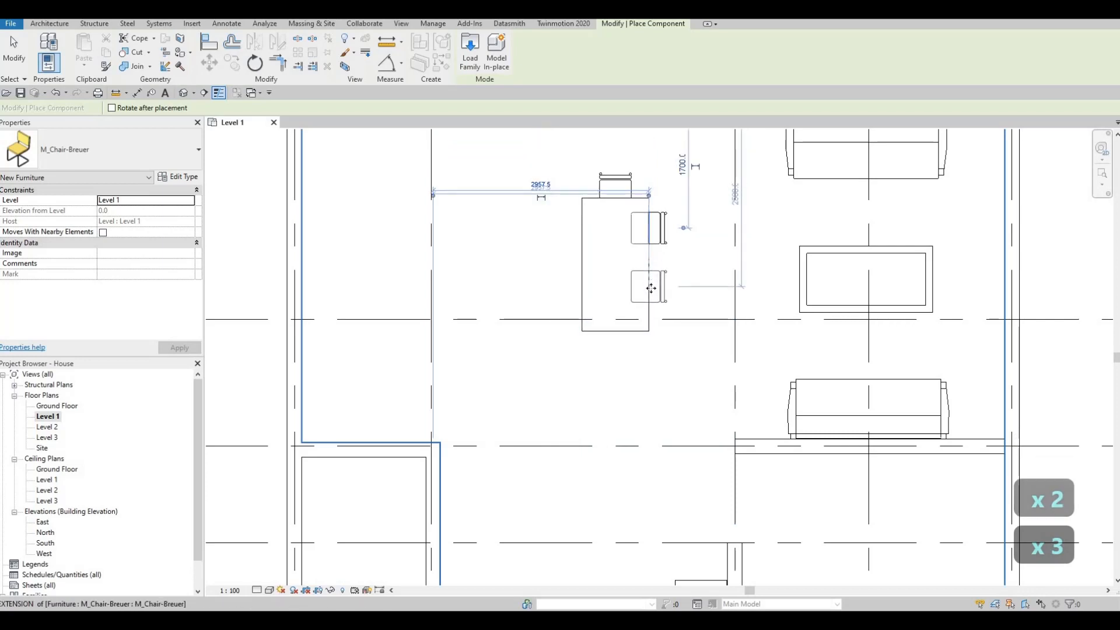
pyautogui.click(652, 302)
pyautogui.press('Escape')
pyautogui.press('Escape')
pyautogui.press('Escape')
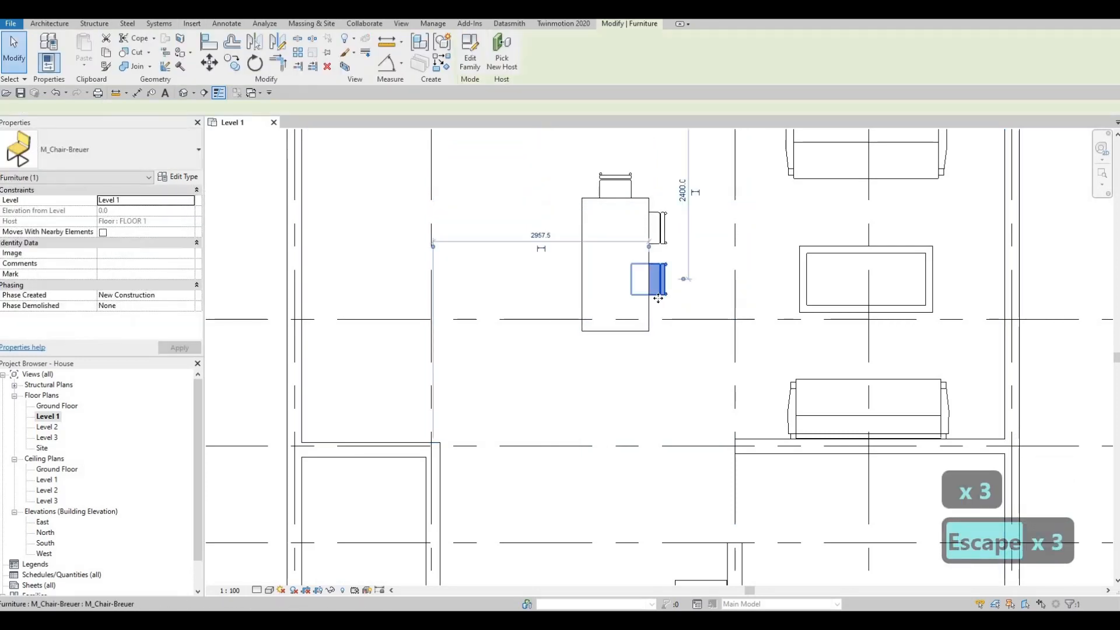
# Nudge the southern chair on the table's east side four increments south and the northern one three increments south.
pyautogui.press('Down')
pyautogui.press('Down')
pyautogui.press('Down')
pyautogui.press('Down')
pyautogui.press('Escape')
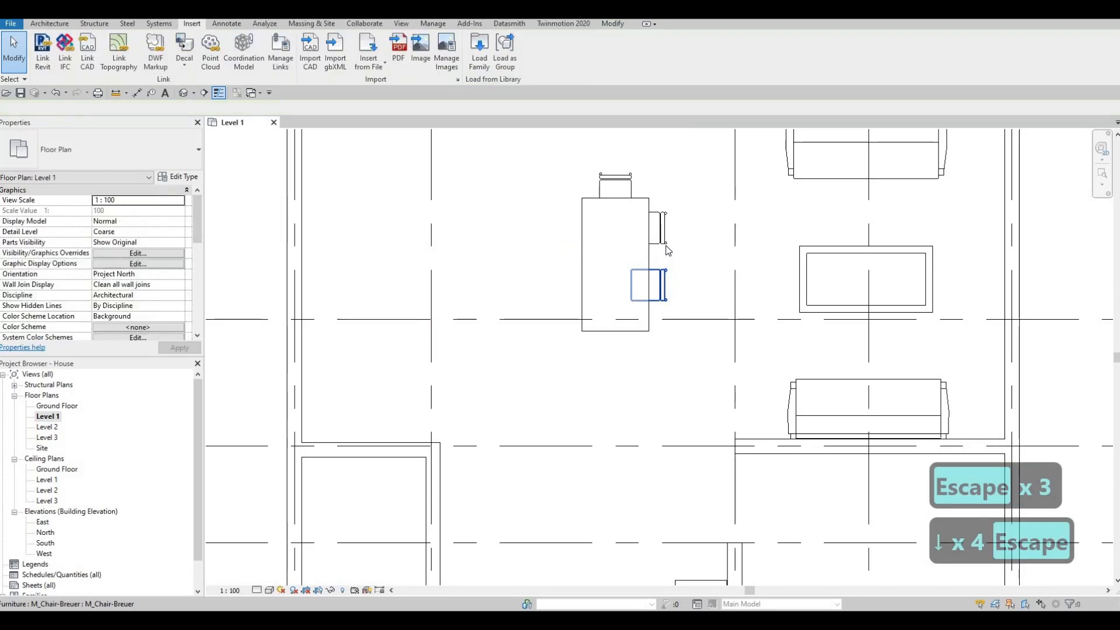
pyautogui.click(668, 249)
pyautogui.press('Down')
pyautogui.press('Down')
pyautogui.press('Down')
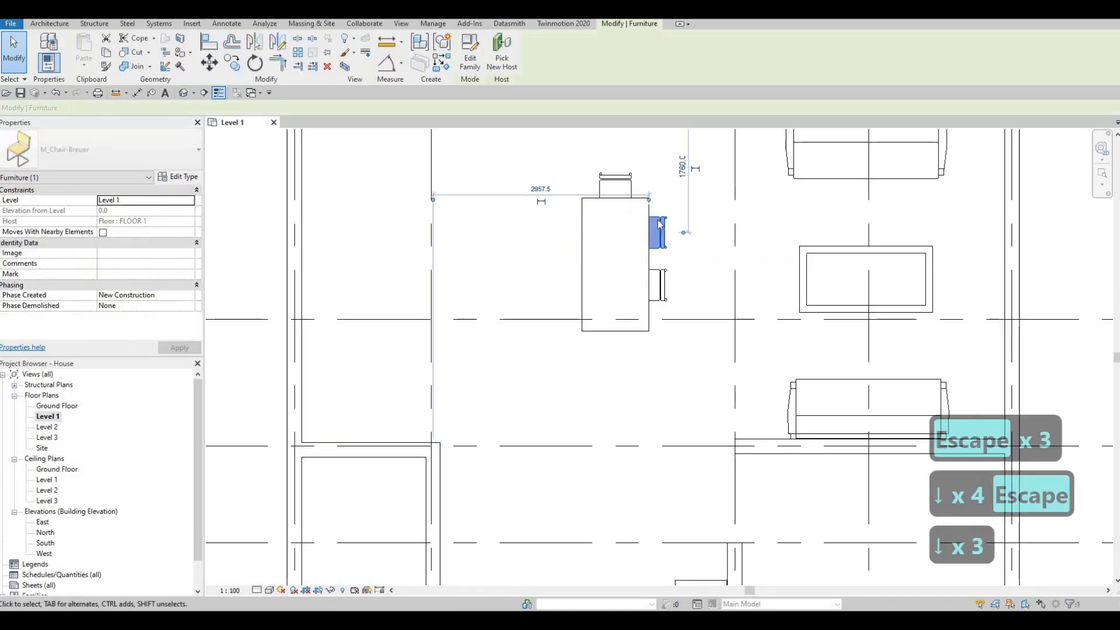
pyautogui.press('Escape')
pyautogui.press('Escape')
# Mirror a copy of the north-end chair to the table's south end about an axis drawn across the table's midpoint.
pyautogui.click(619, 187)
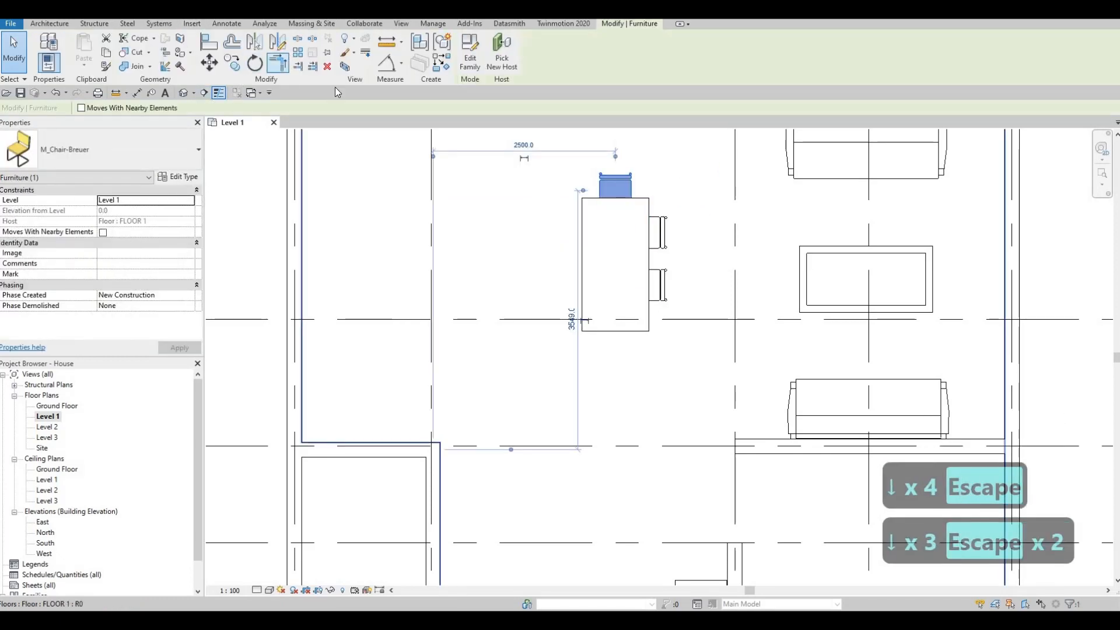
pyautogui.press('c')
pyautogui.press('o')
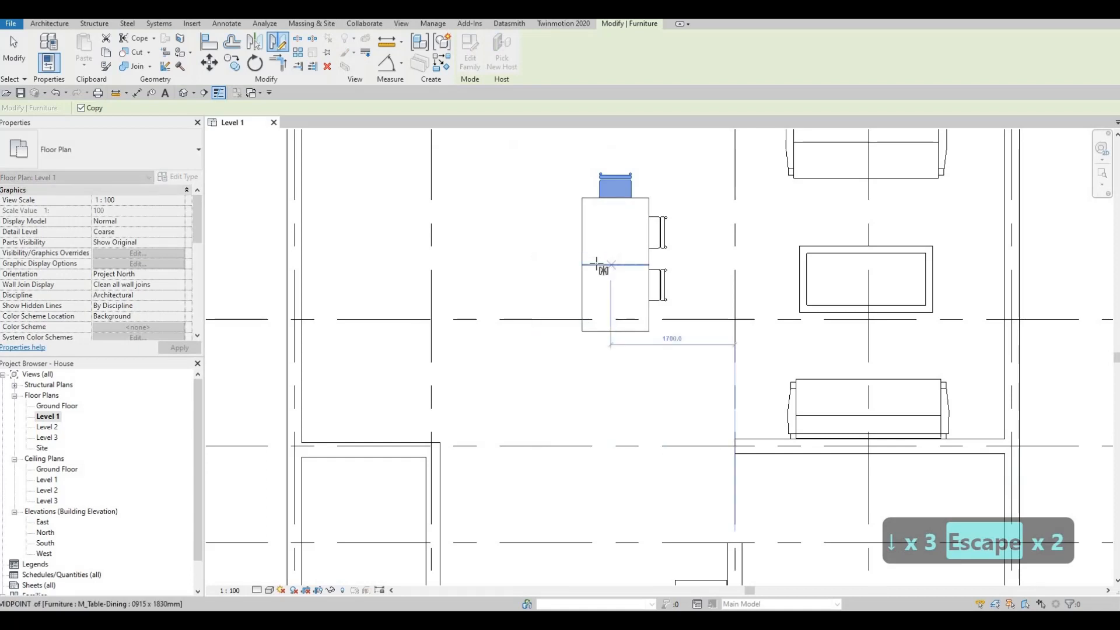
pyautogui.press('Escape')
pyautogui.press('Escape')
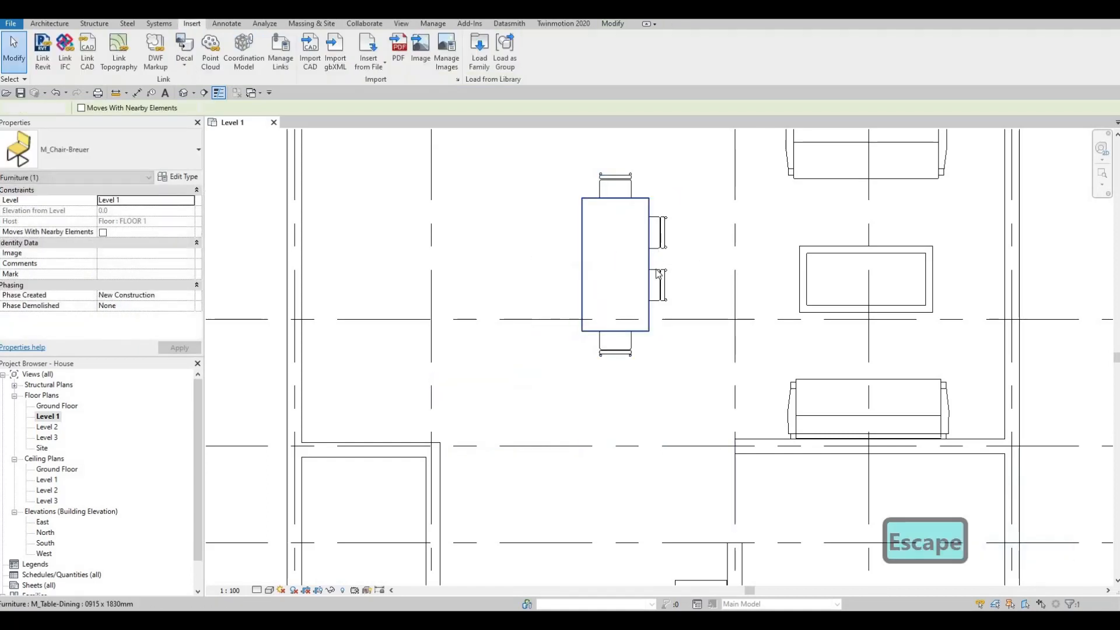
# Mirror copies of the two east-side chairs to the west side about the dining table's north-south centreline.
pyautogui.click(658, 234)
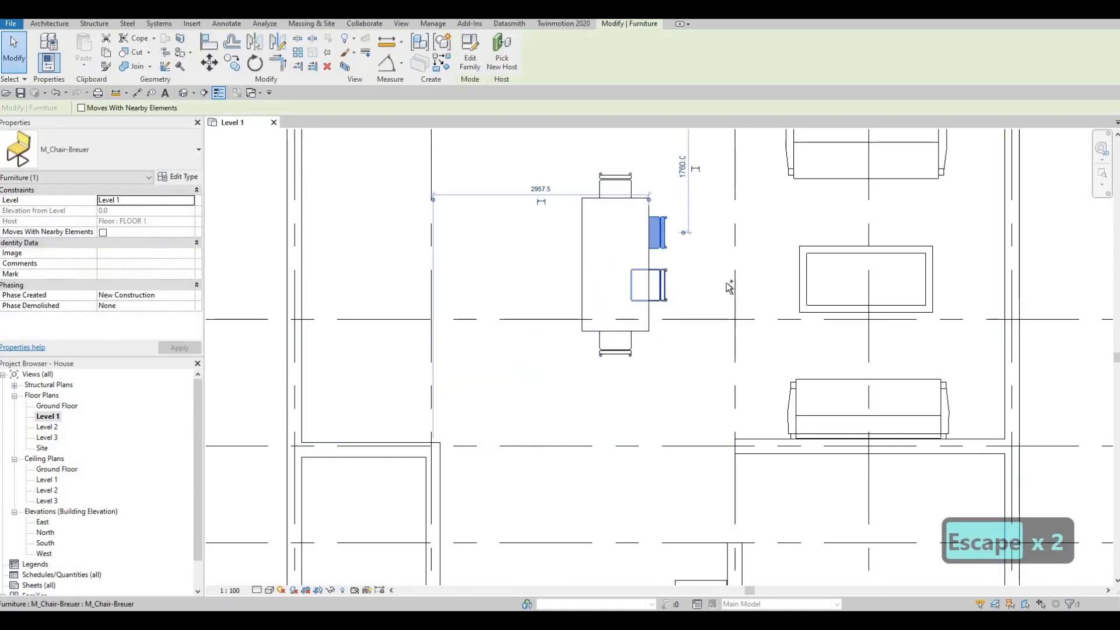
pyautogui.keyDown('ctrl'); pyautogui.click(665, 289); pyautogui.keyUp('ctrl')
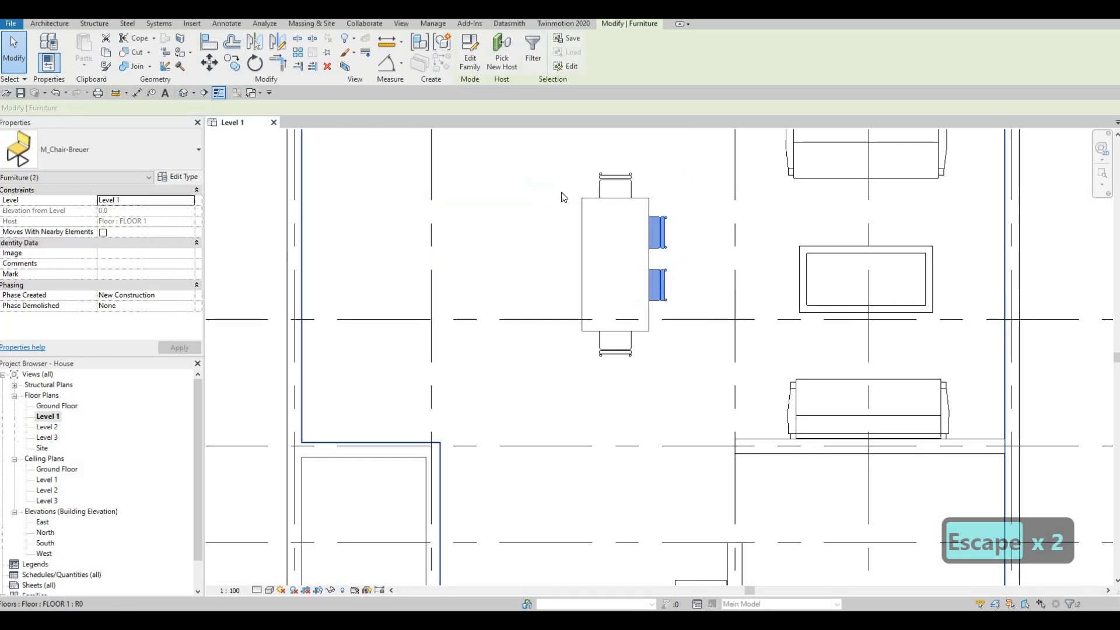
pyautogui.click(254, 42)
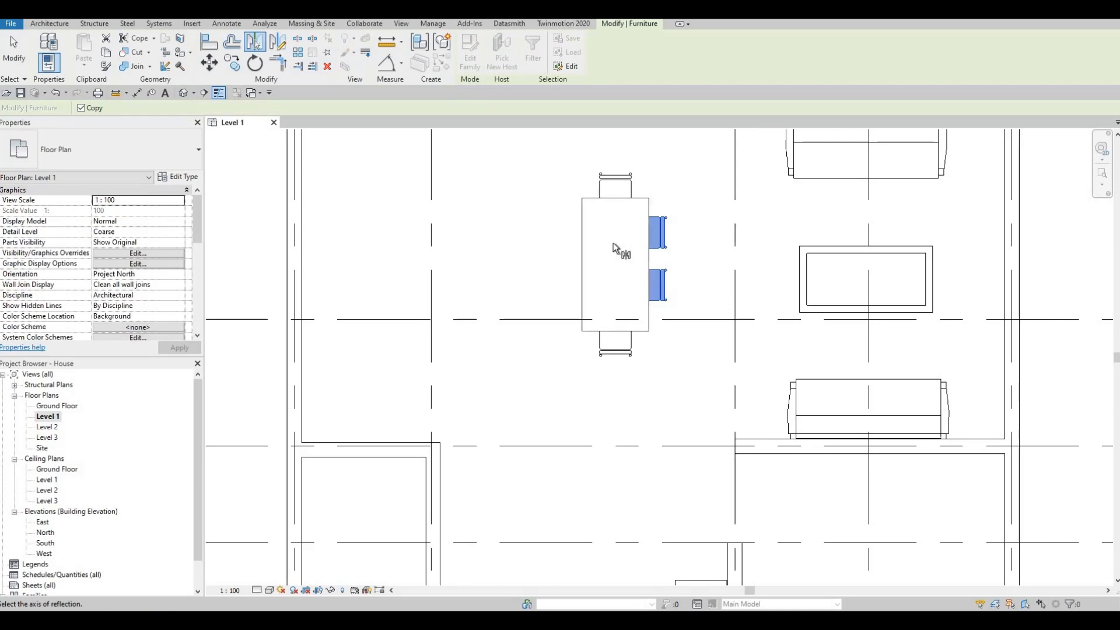
pyautogui.click(614, 244)
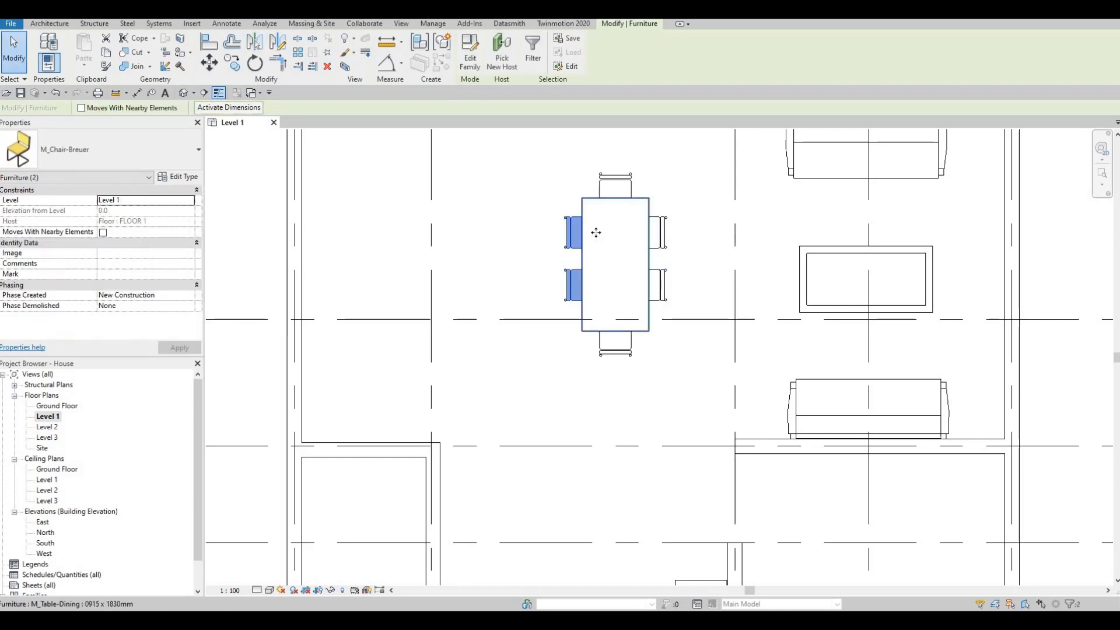
pyautogui.press('Escape')
pyautogui.press('Escape')
pyautogui.press('Escape')
pyautogui.scroll(-2, 524, 245)
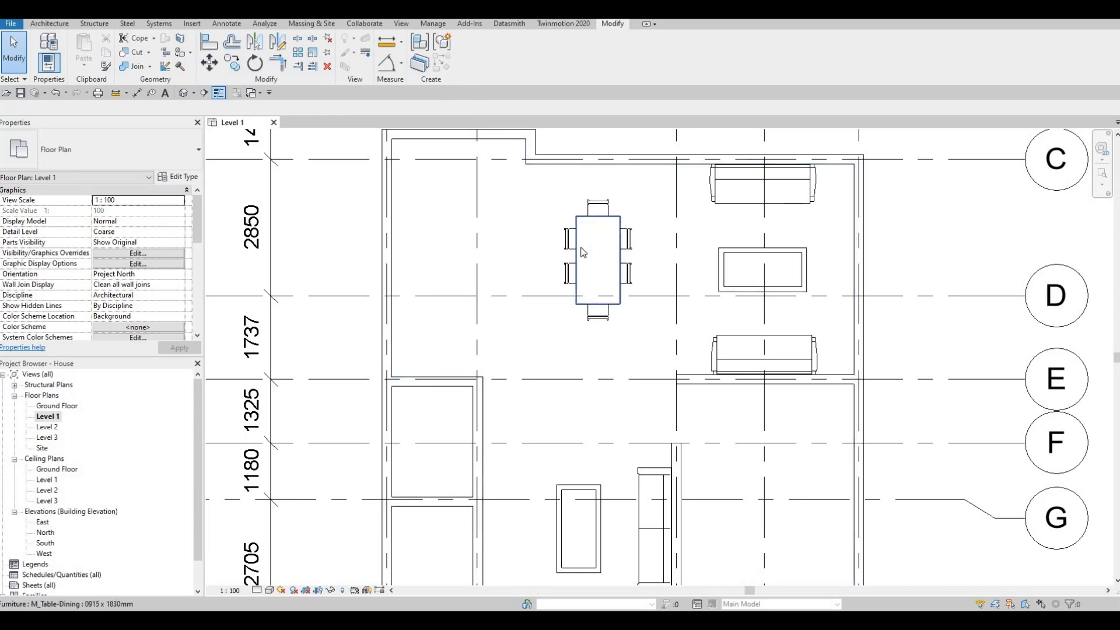
pyautogui.press('Escape')
pyautogui.press('Escape')
pyautogui.press('Escape')
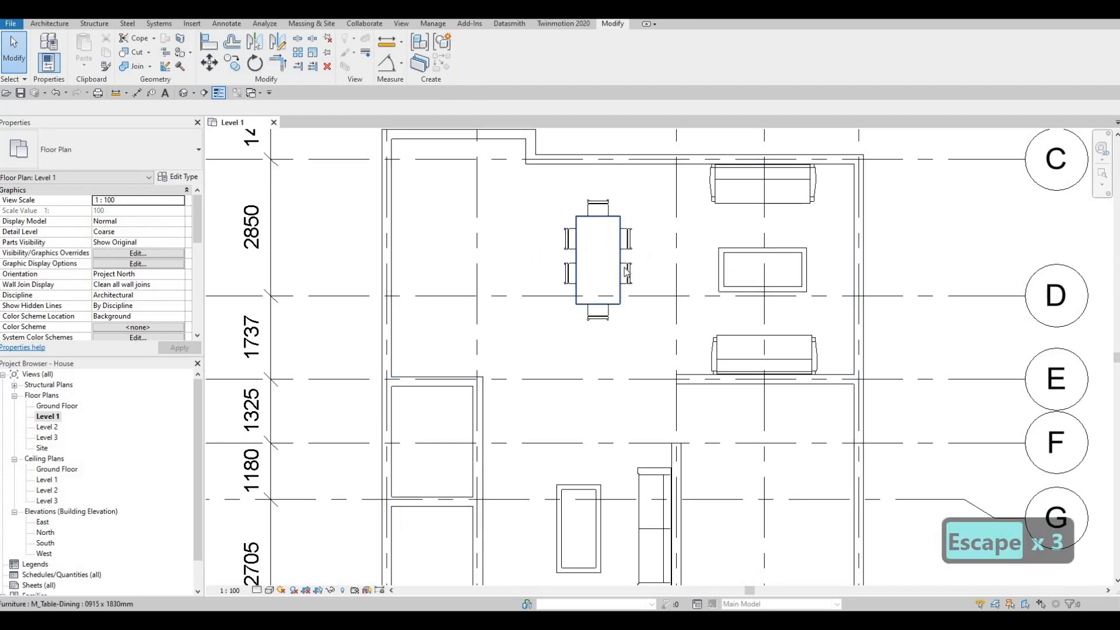
pyautogui.scroll(-4, 627, 272)
pyautogui.press('Escape')
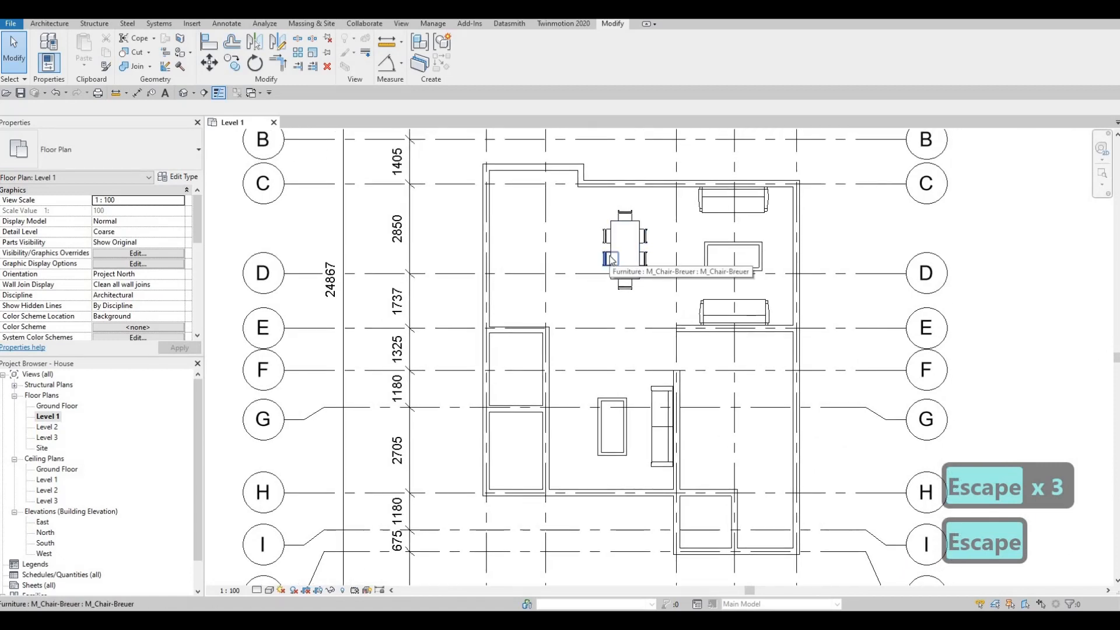
pyautogui.press('Escape')
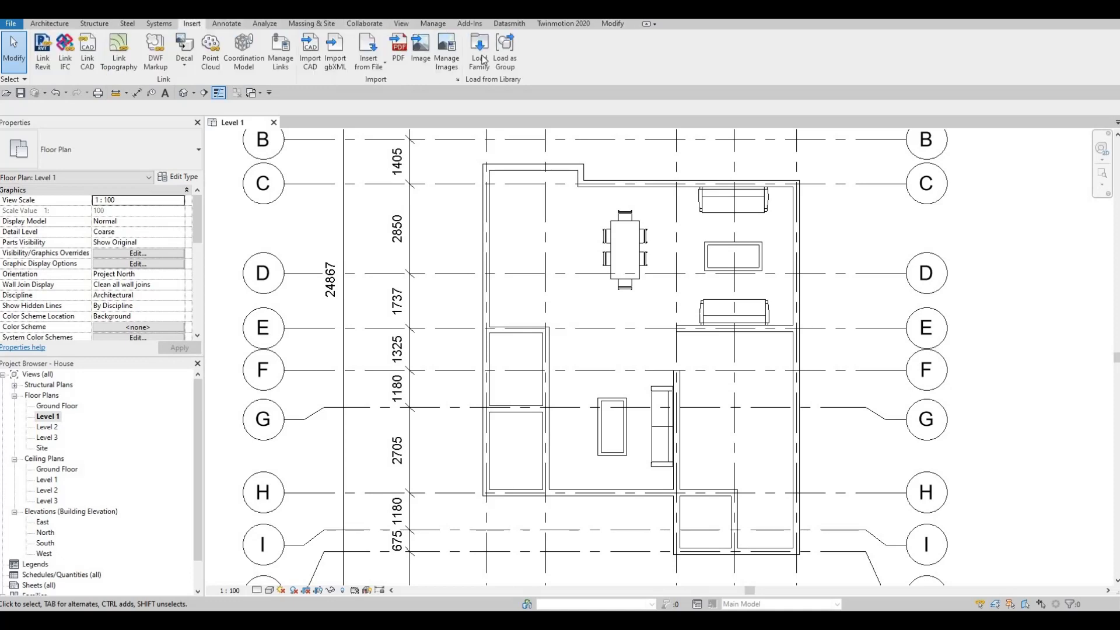
# Load the M_Credenza family from the Storage folder of the Furniture library.
pyautogui.click(479, 54)
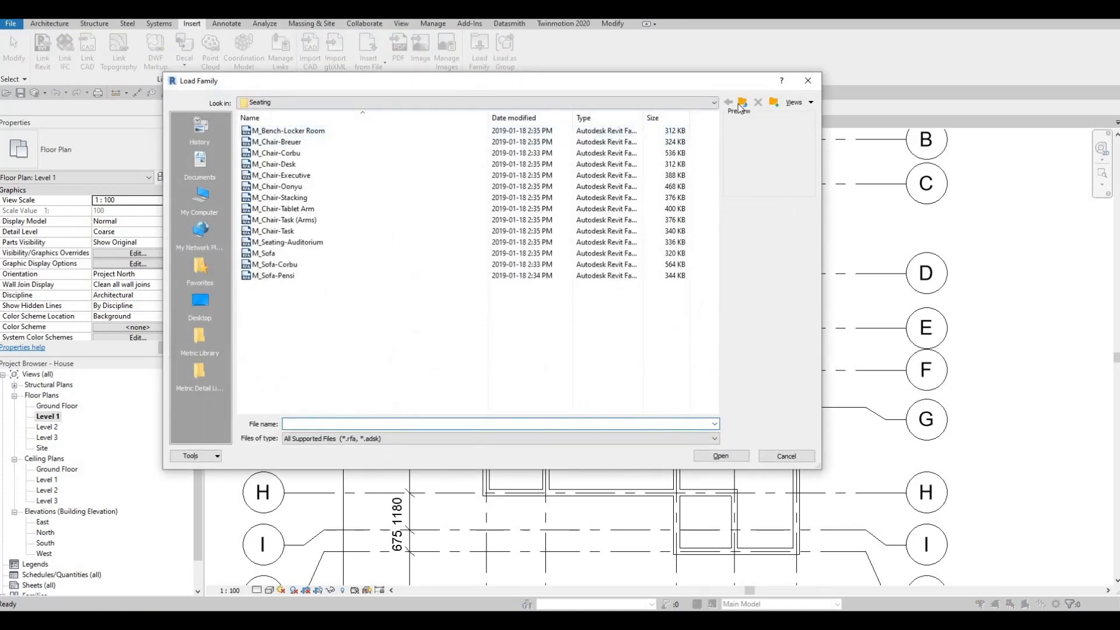
pyautogui.press('BackSpace')
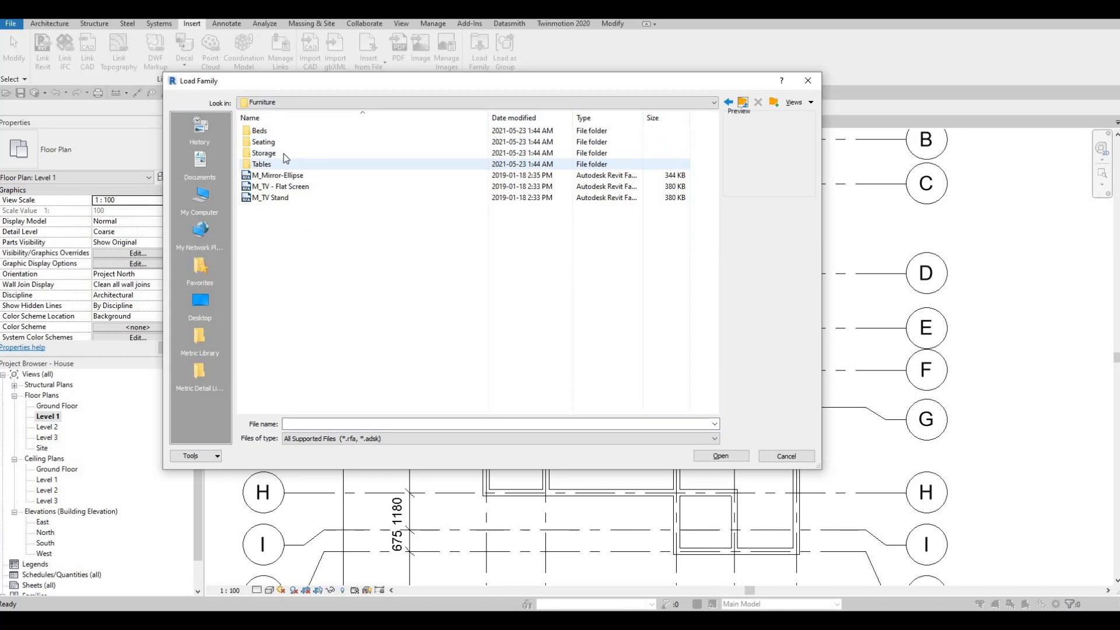
pyautogui.doubleClick(284, 153)
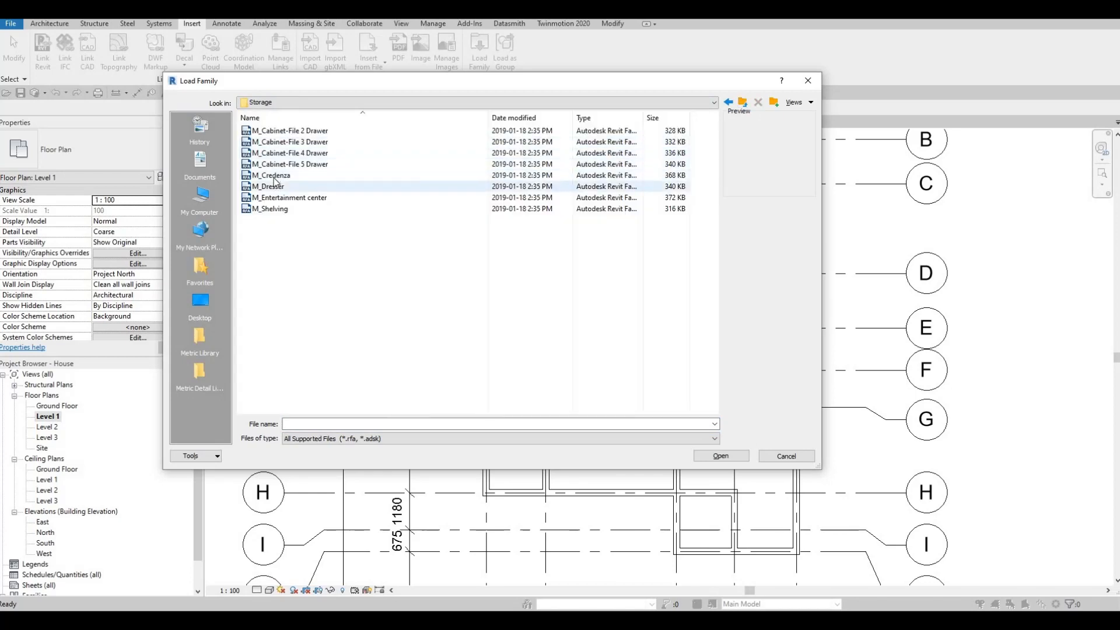
pyautogui.click(270, 177)
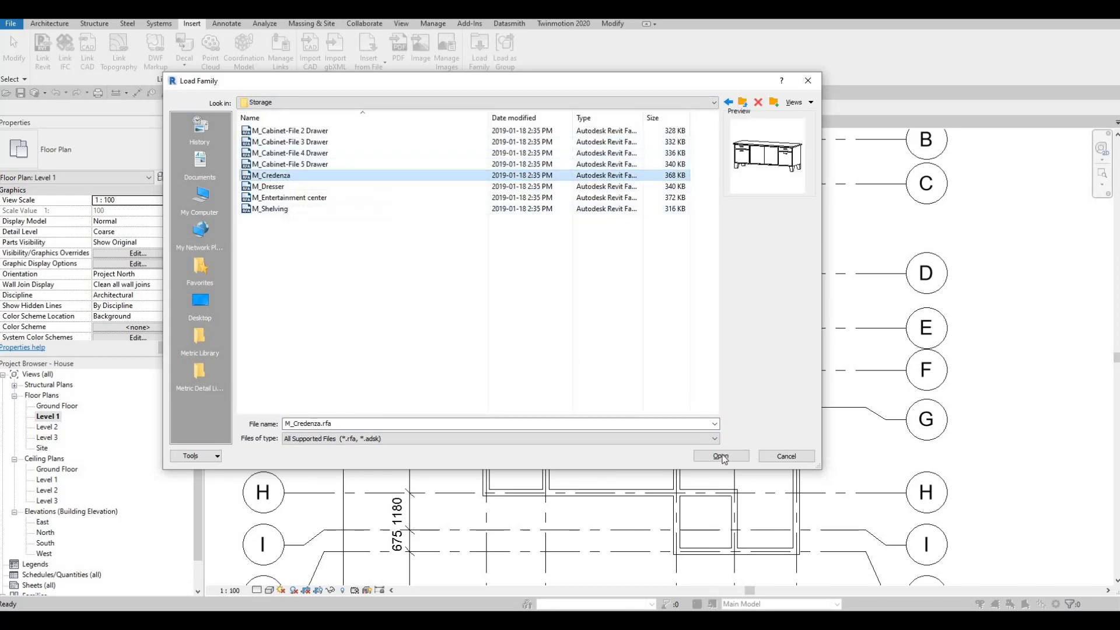
pyautogui.press('Return')
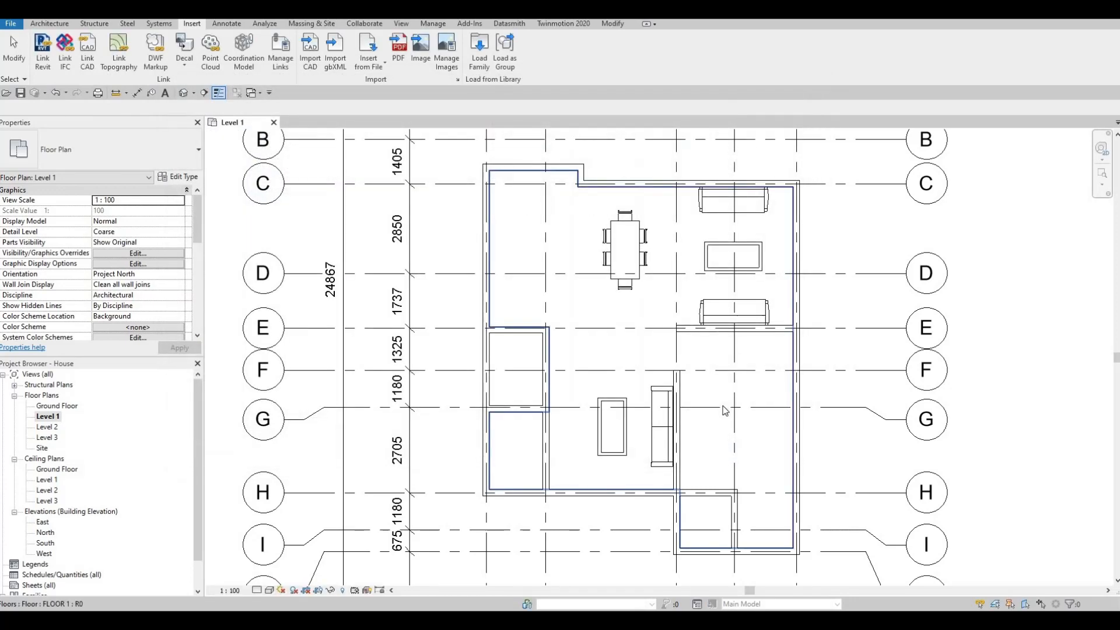
# Place a 1830 x 0610mm M_Credenza just south of the interior wall on grid E, about 500 mm from the east wall's centreline.
pyautogui.press('c')
pyautogui.press('m')
pyautogui.scroll(5, 746, 336)
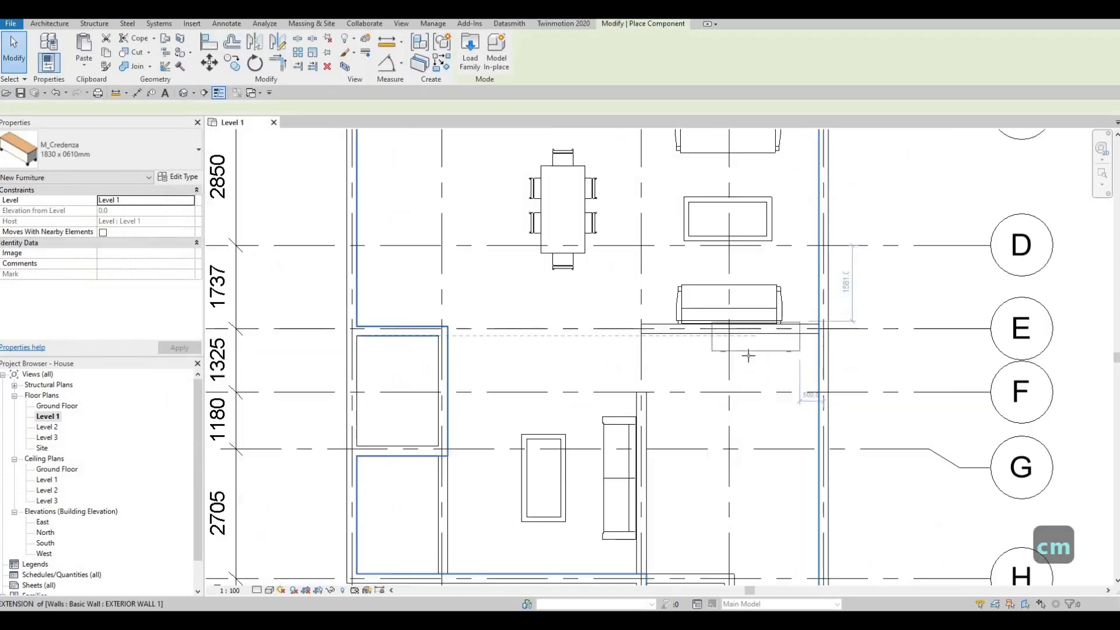
pyautogui.scroll(3, 752, 361)
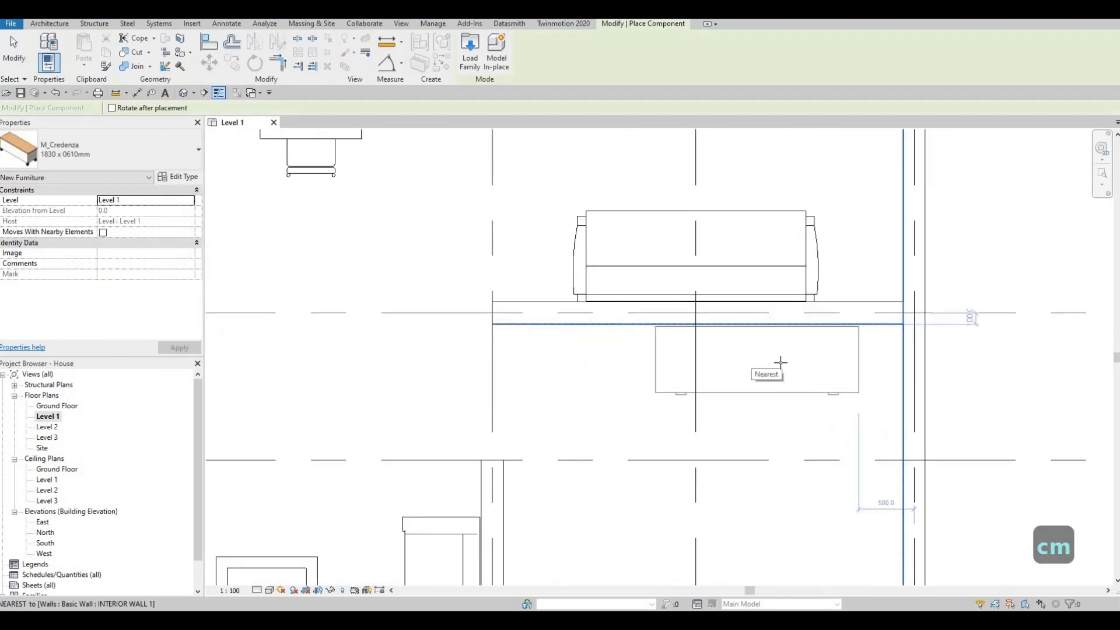
pyautogui.click(801, 390)
pyautogui.press('Escape')
pyautogui.press('Escape')
# Align the credenza's back edge with the south face of the interior wall on grid E.
pyautogui.press('a')
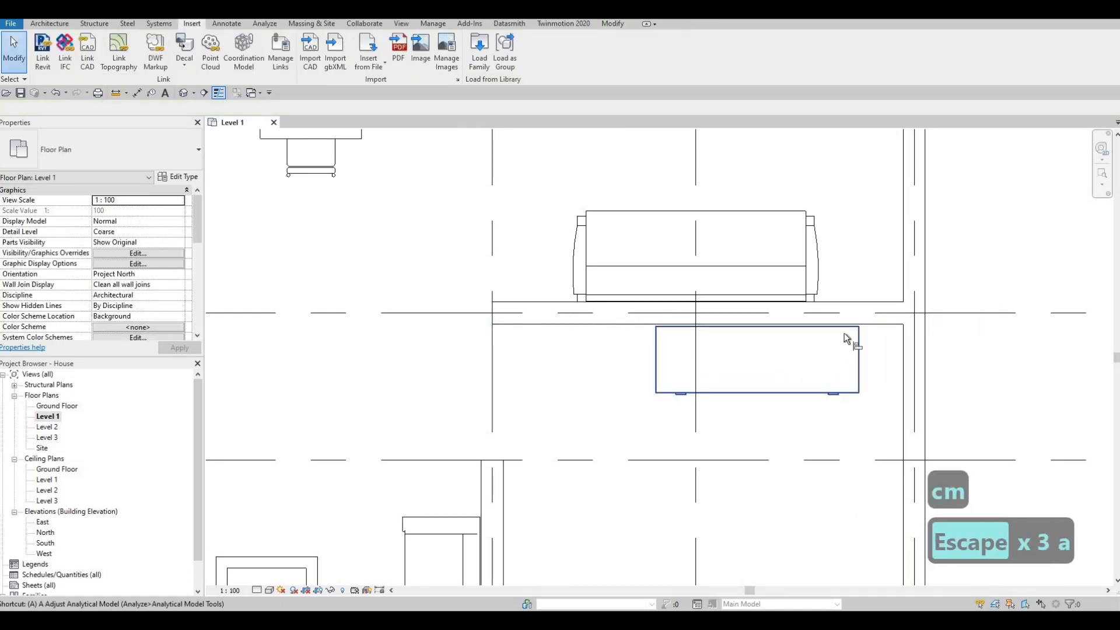
pyautogui.press('l')
pyautogui.click(873, 324)
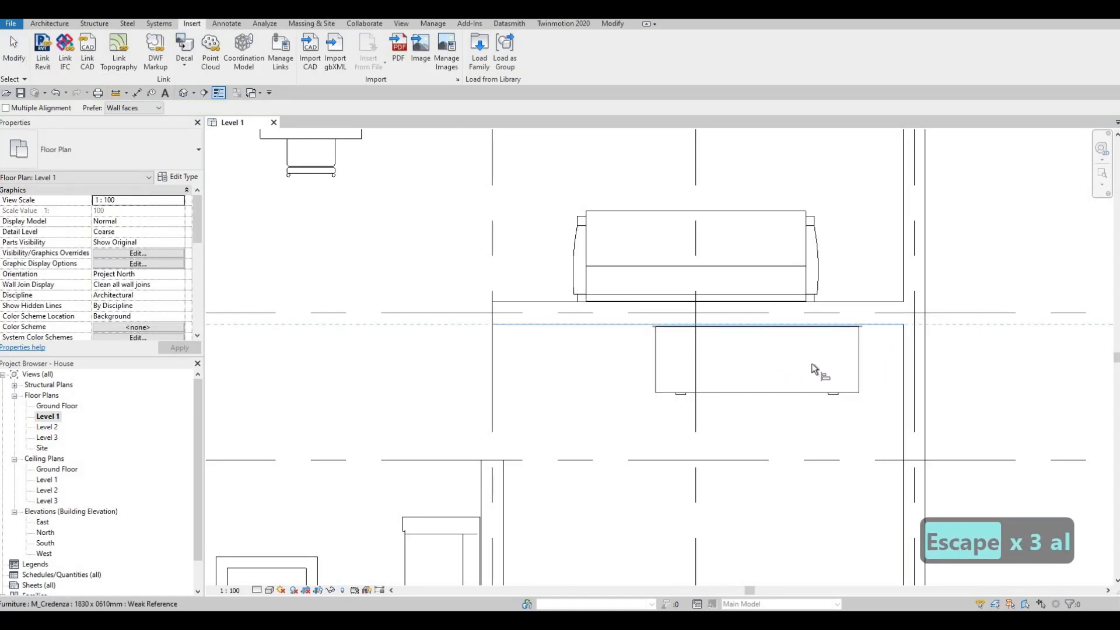
pyautogui.click(803, 327)
pyautogui.press('Escape')
pyautogui.press('Escape')
# Duplicate the placed credenza's type and name the new type CREDENZA.
pyautogui.scroll(-2, 753, 351)
pyautogui.moveTo(753, 352); pyautogui.dragTo(773, 295, button='middle')
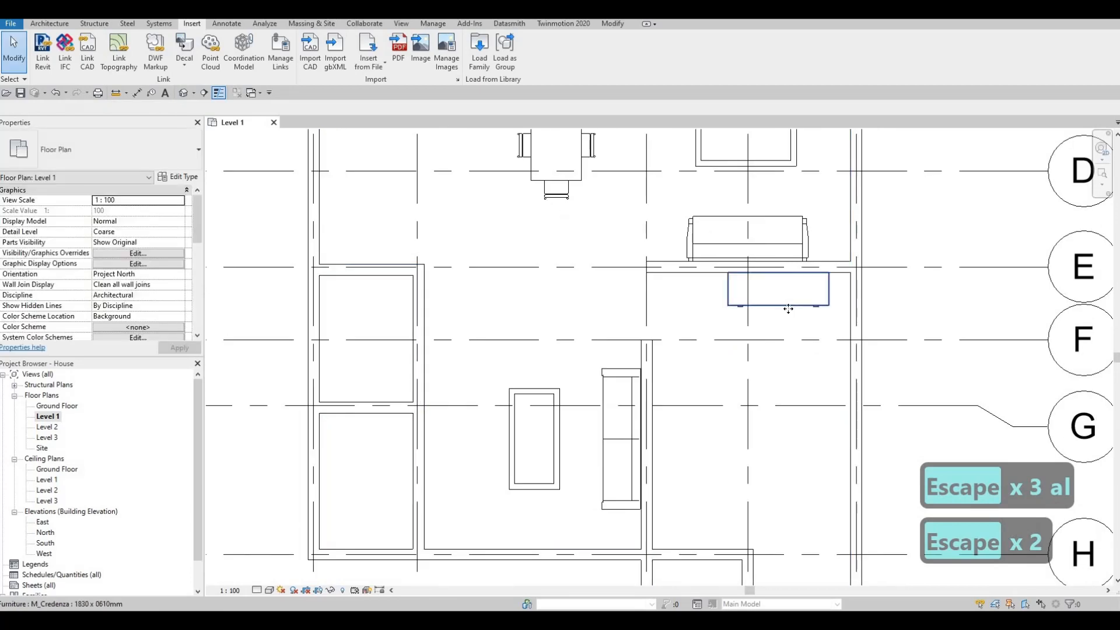
pyautogui.click(775, 294)
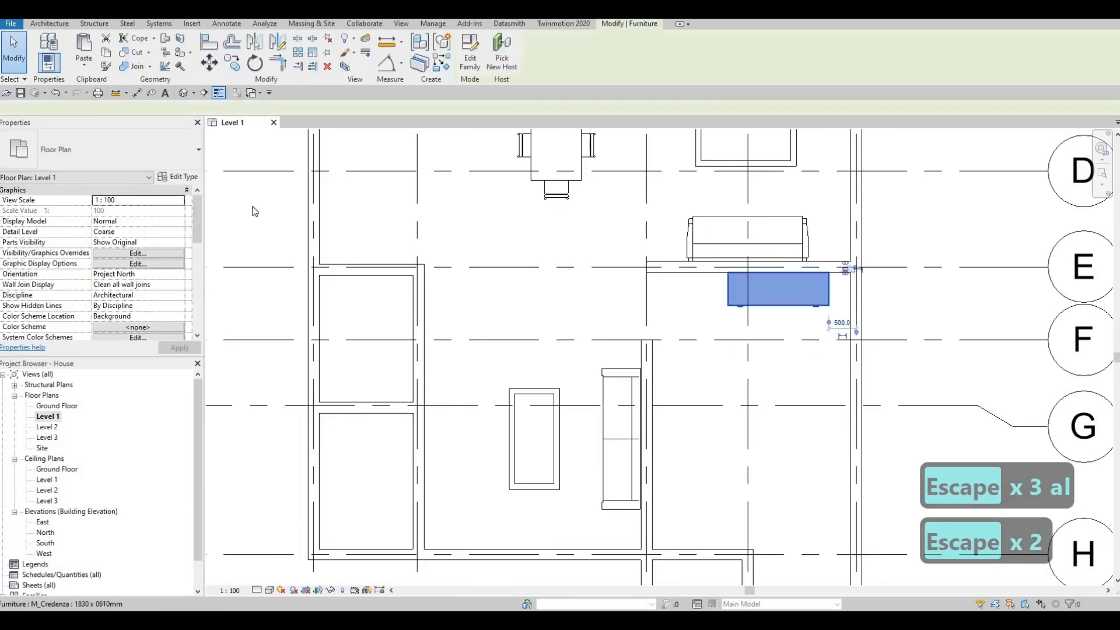
pyautogui.click(184, 178)
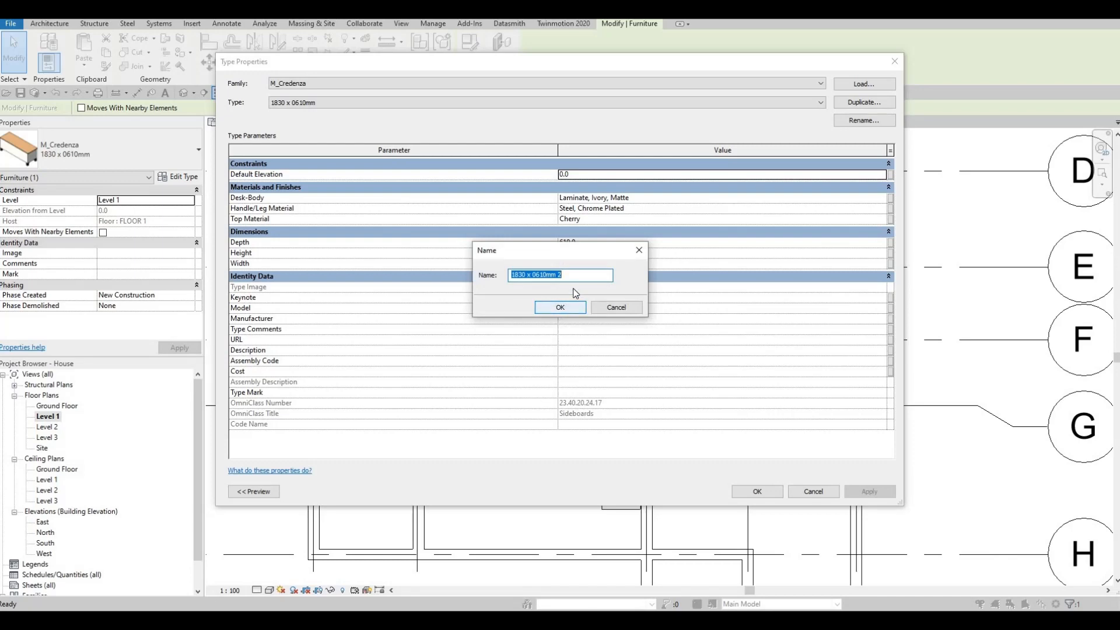
pyautogui.write('CRE')
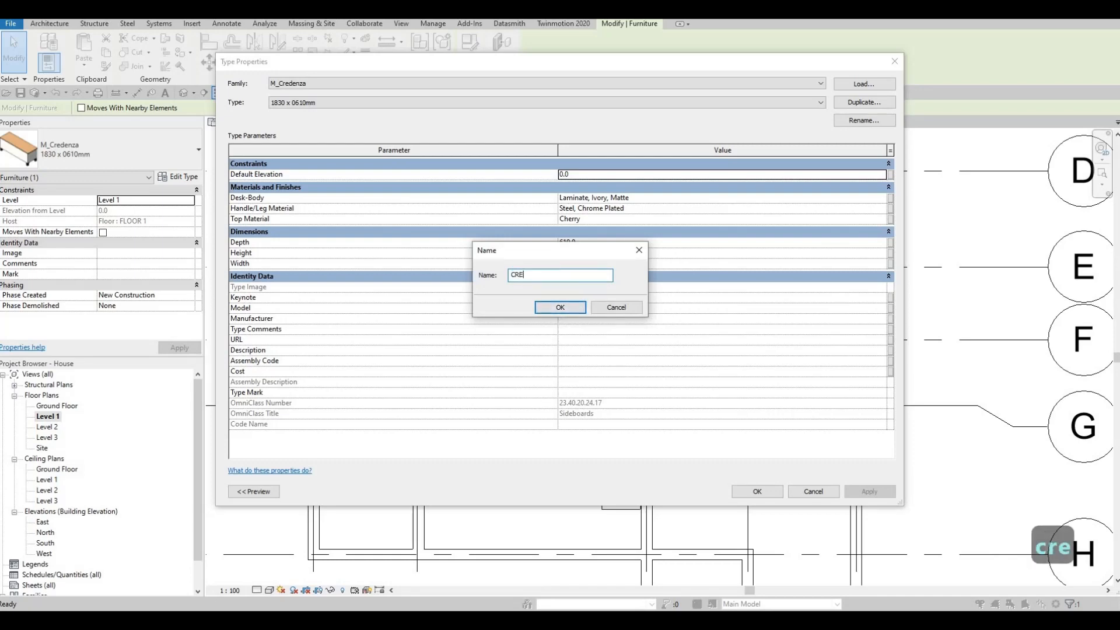
pyautogui.write('DENZA')
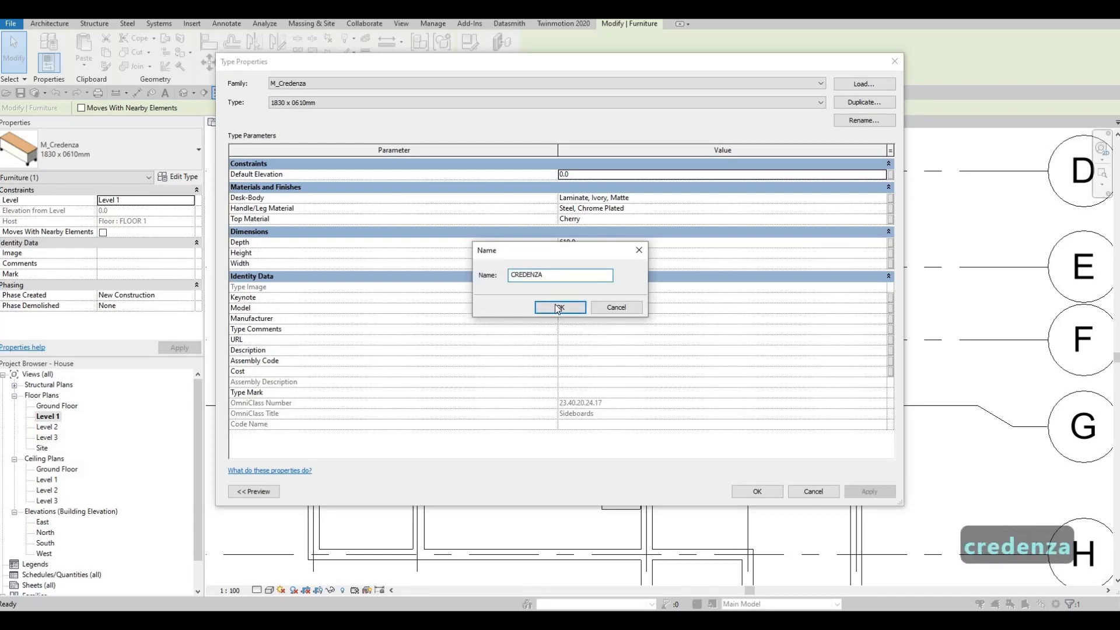
pyautogui.press('Return')
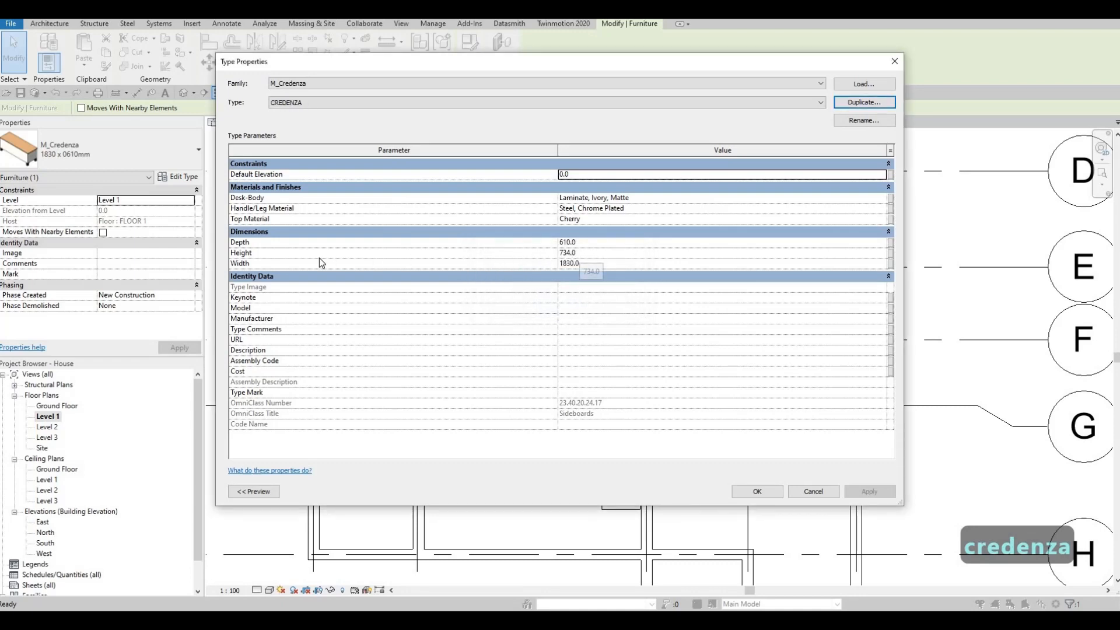
# Set the CREDENZA type's depth to 500 mm and apply it to the placed credenza.
pyautogui.click(595, 244)
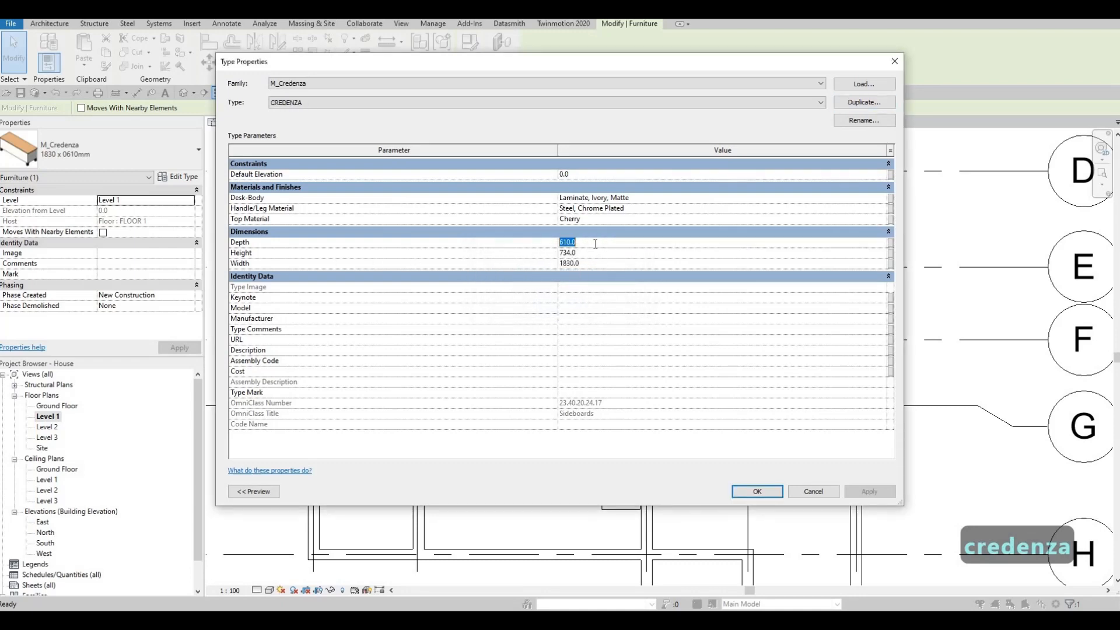
pyautogui.write('500')
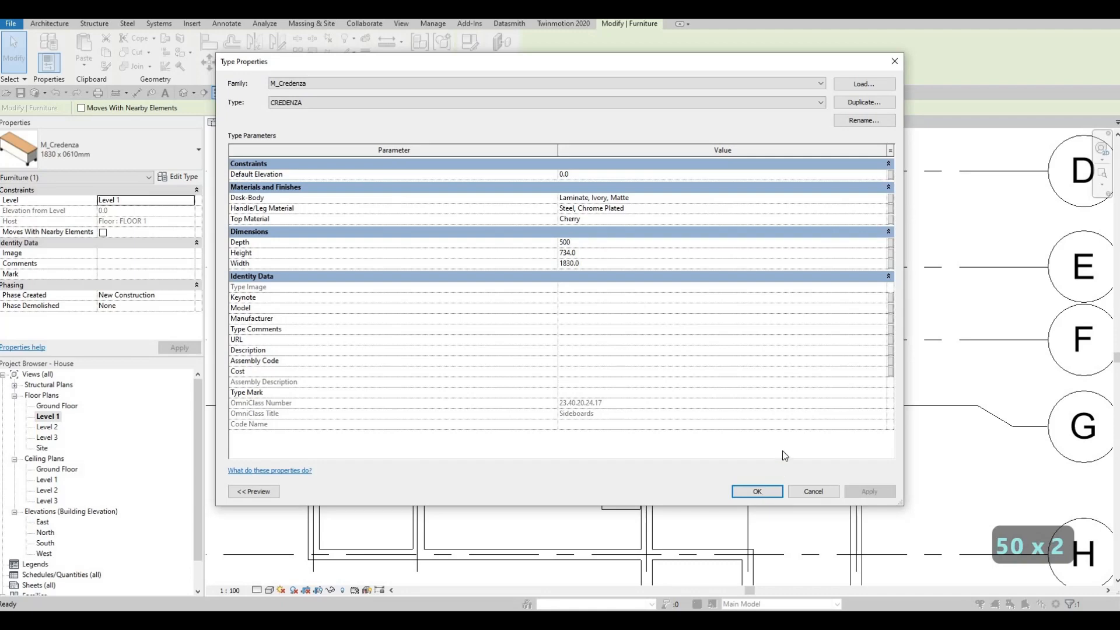
pyautogui.press('Escape')
pyautogui.press('Escape')
pyautogui.press('Escape')
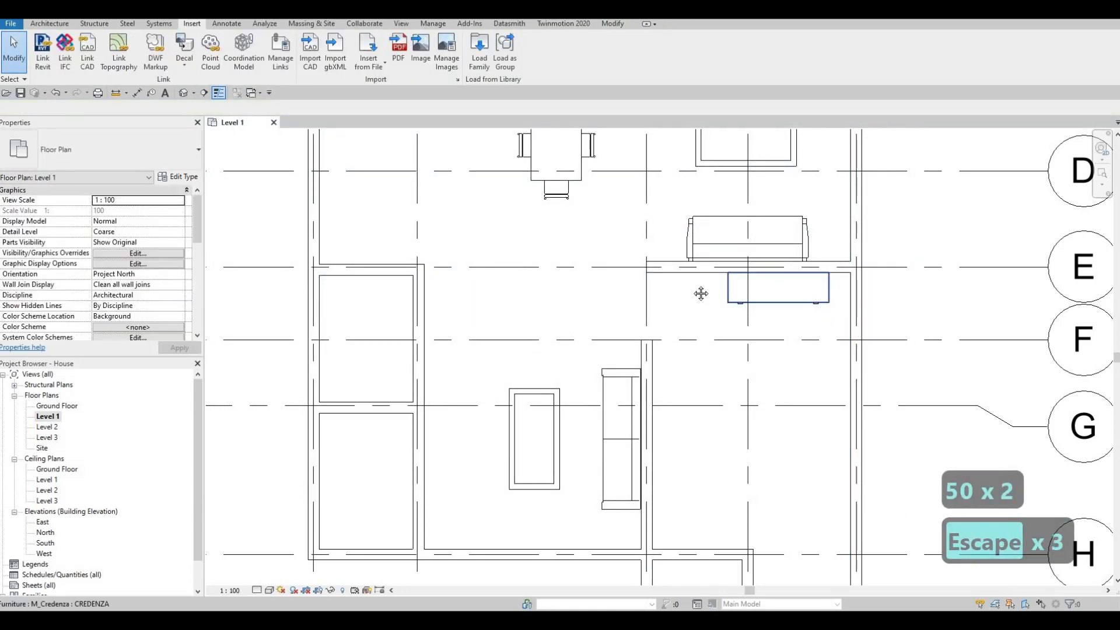
# Examine the furnished Level 1 plan from grid B to grid J, covering the furniture layout and the room walls.
pyautogui.moveTo(705, 336); pyautogui.dragTo(666, 345, button='middle')
pyautogui.scroll(-2, 654, 330)
pyautogui.press('Escape')
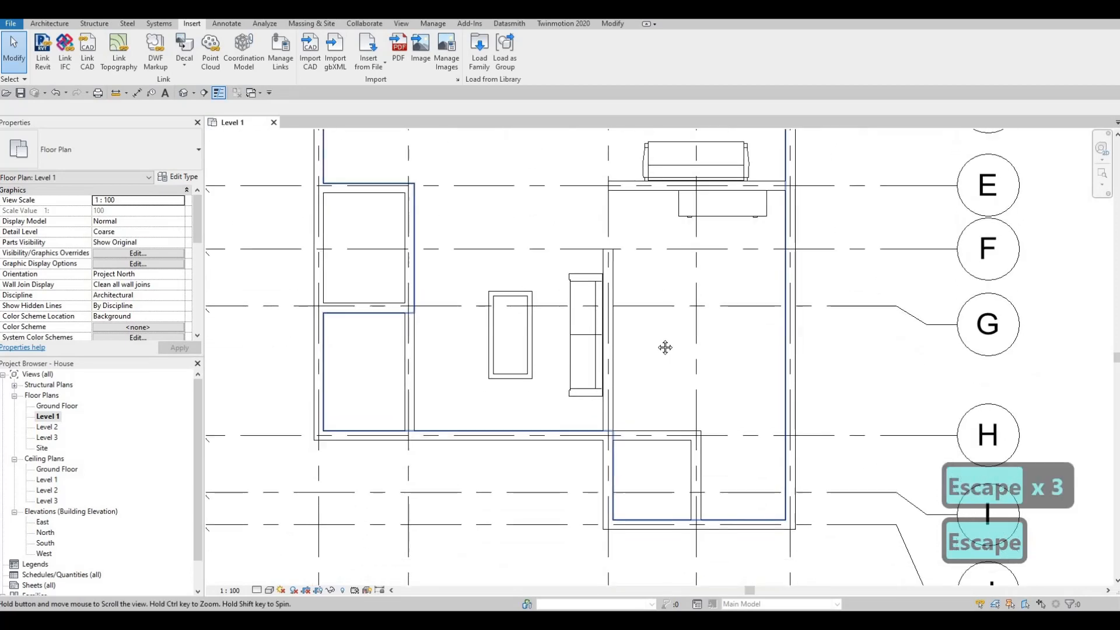
pyautogui.scroll(-4, 625, 335)
pyautogui.moveTo(570, 313); pyautogui.dragTo(614, 320, button='middle')
pyautogui.press('Escape')
pyautogui.press('Escape')
pyautogui.keyDown('ctrl'); pyautogui.scroll(-1, 668, 300); pyautogui.keyUp('ctrl')
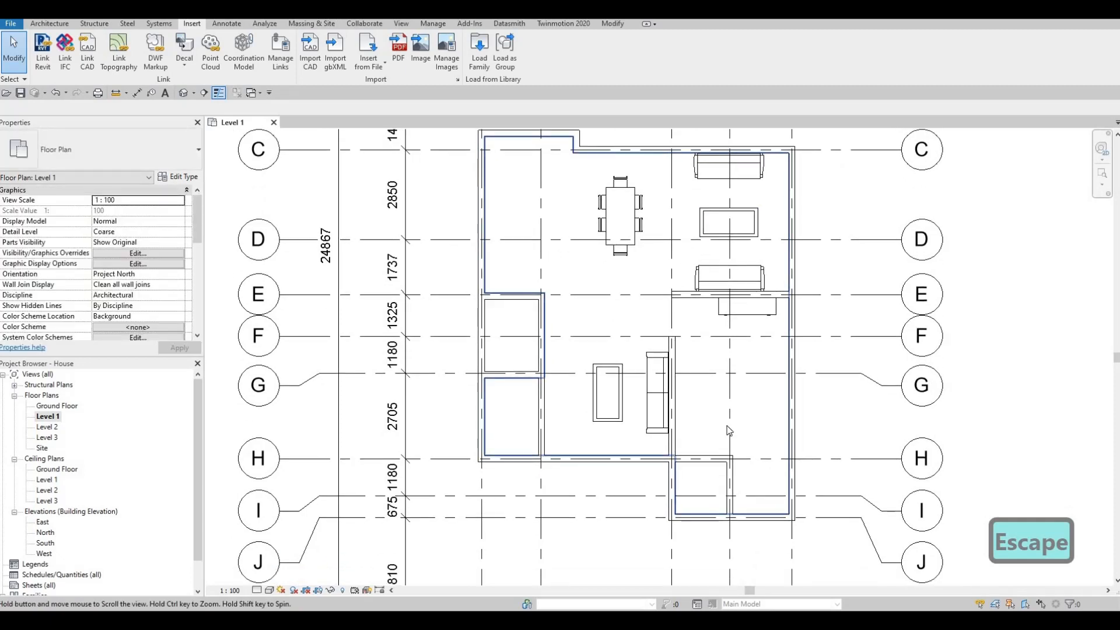
pyautogui.keyDown('ctrl'); pyautogui.scroll(-3, 733, 390); pyautogui.keyUp('ctrl')
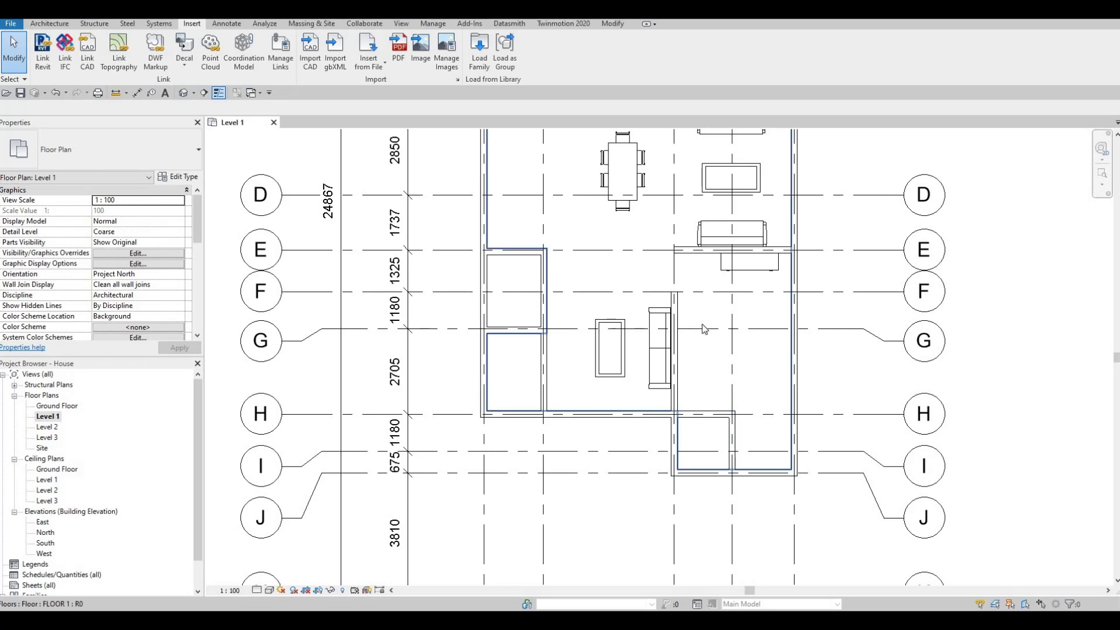
pyautogui.keyDown('ctrl'); pyautogui.scroll(3, 706, 350); pyautogui.keyUp('ctrl')
pyautogui.press('Escape')
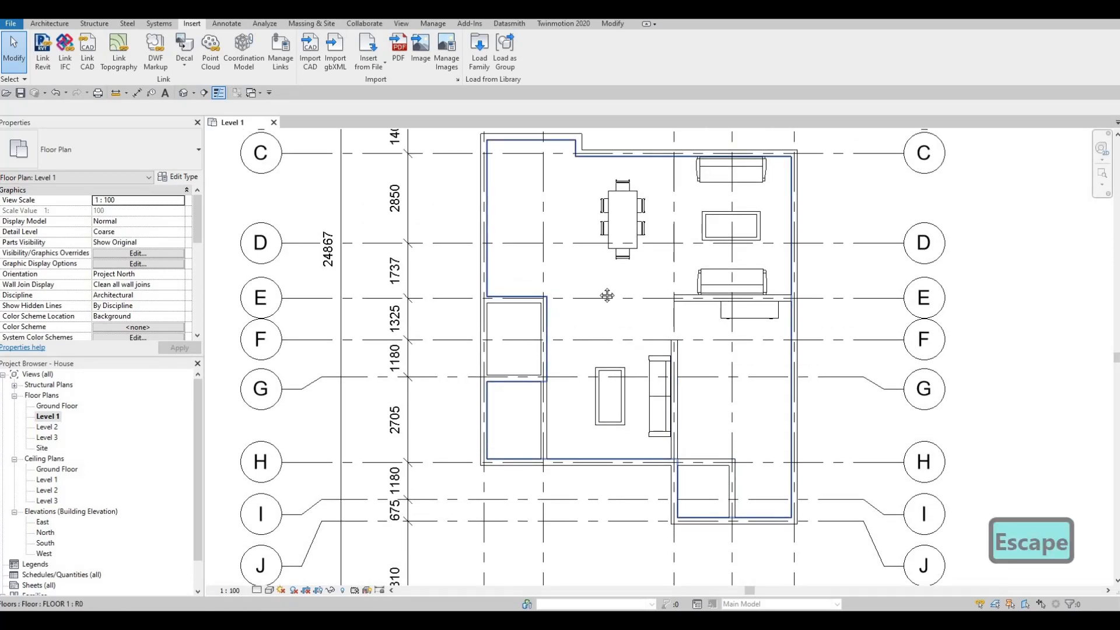
pyautogui.press('Escape')
pyautogui.keyDown('ctrl'); pyautogui.scroll(3, 515, 210); pyautogui.keyUp('ctrl')
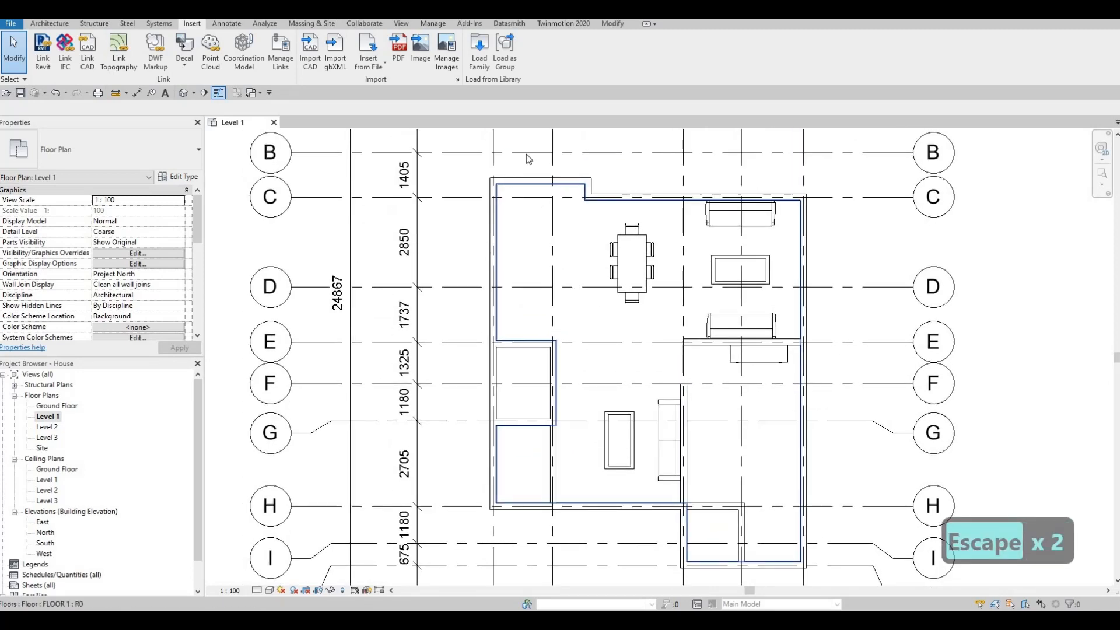
pyautogui.keyDown('ctrl'); pyautogui.scroll(3, 519, 208); pyautogui.keyUp('ctrl')
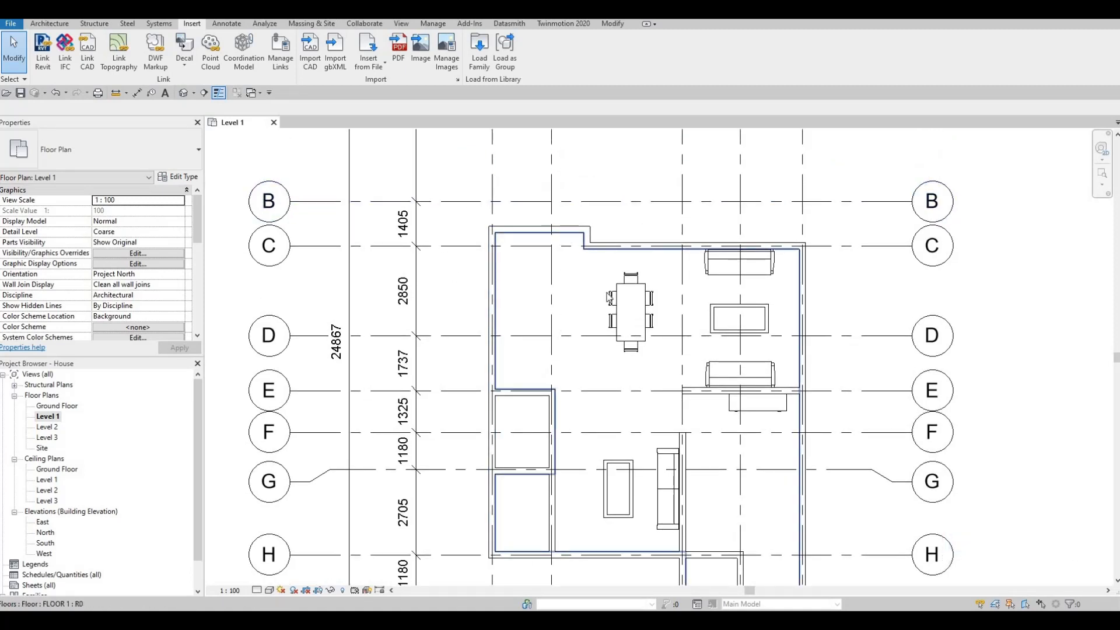
pyautogui.keyDown('ctrl'); pyautogui.scroll(-3, 636, 303); pyautogui.keyUp('ctrl')
pyautogui.keyDown('shift'); pyautogui.hscroll(3, 627, 350); pyautogui.keyUp('shift')
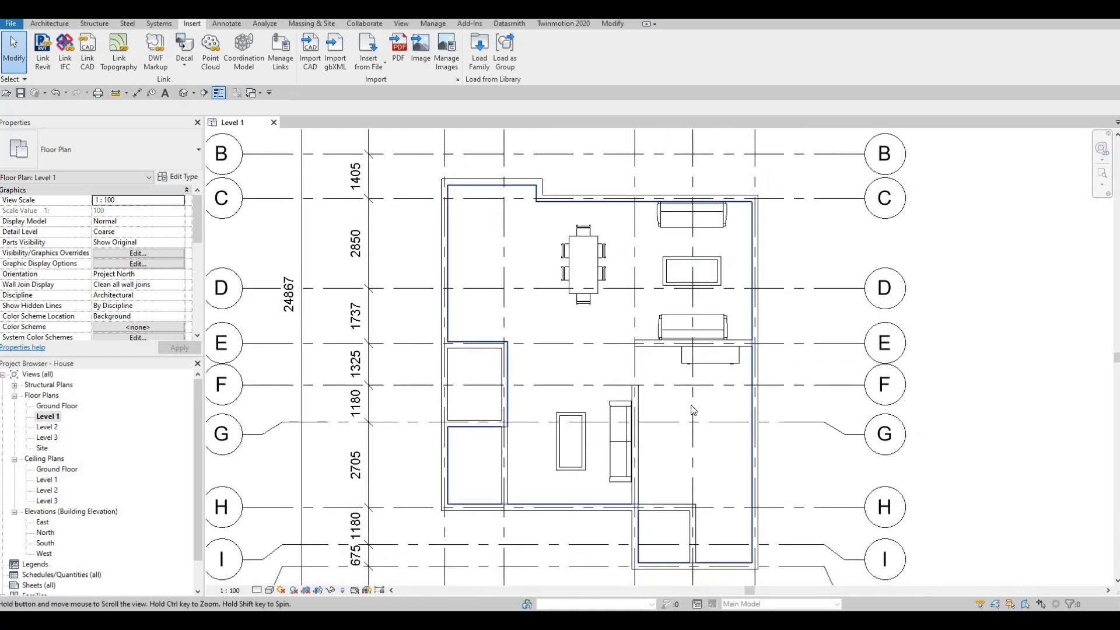
pyautogui.keyDown('ctrl'); pyautogui.scroll(-3, 619, 403); pyautogui.keyUp('ctrl')
pyautogui.press('Escape')
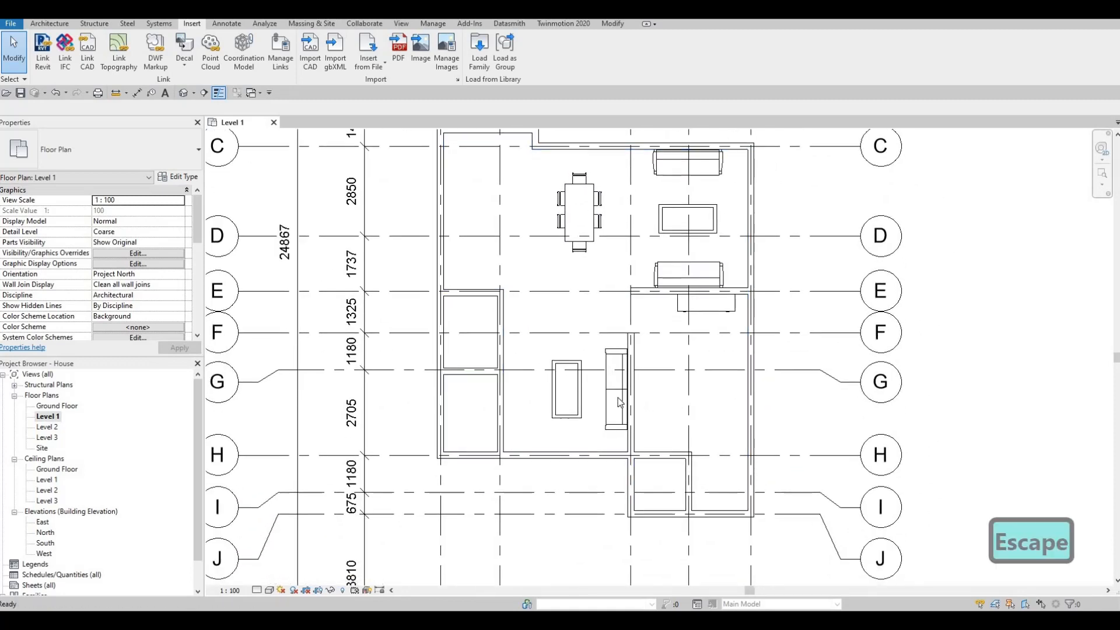
# Start loading a family and browse the Metric Library to the Residential folder under Doors.
pyautogui.click(37, 27)
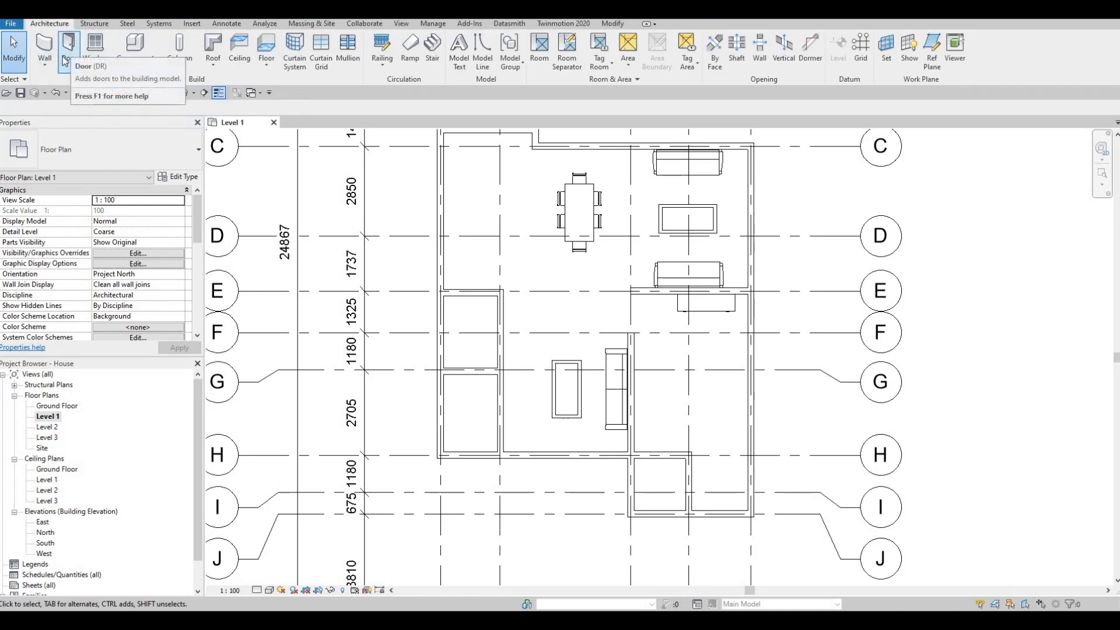
pyautogui.click(191, 24)
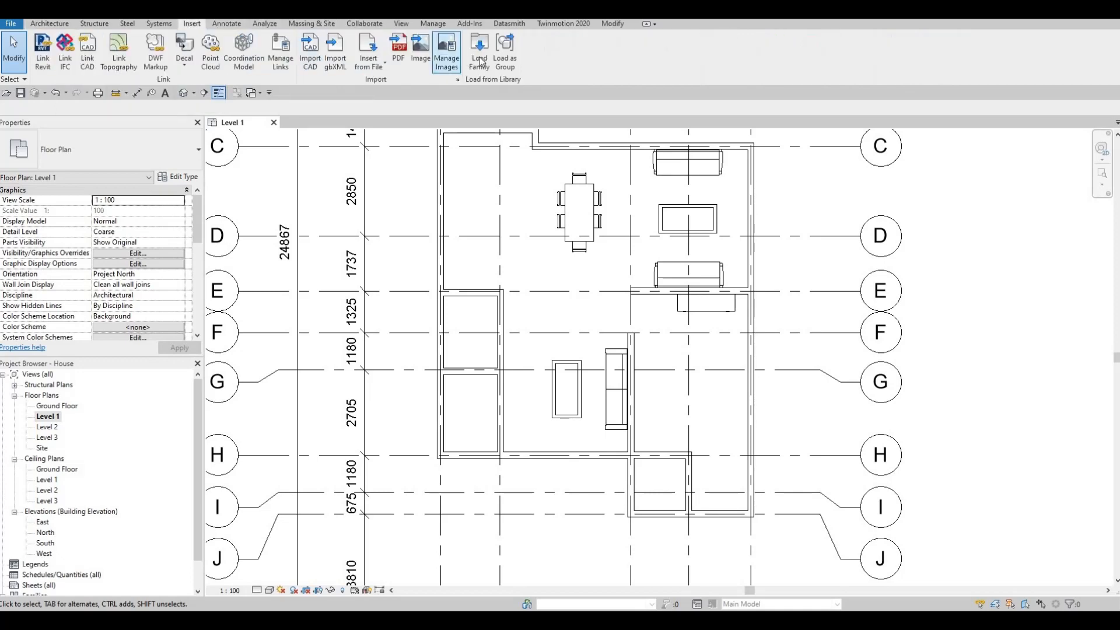
pyautogui.click(479, 50)
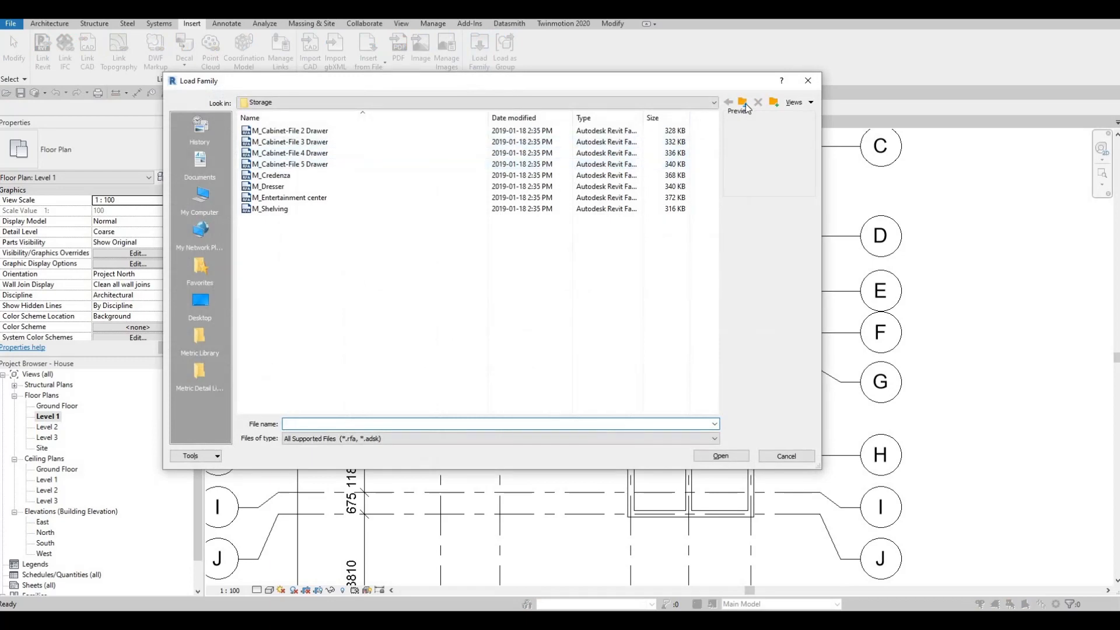
pyautogui.click(744, 104)
pyautogui.click(200, 337)
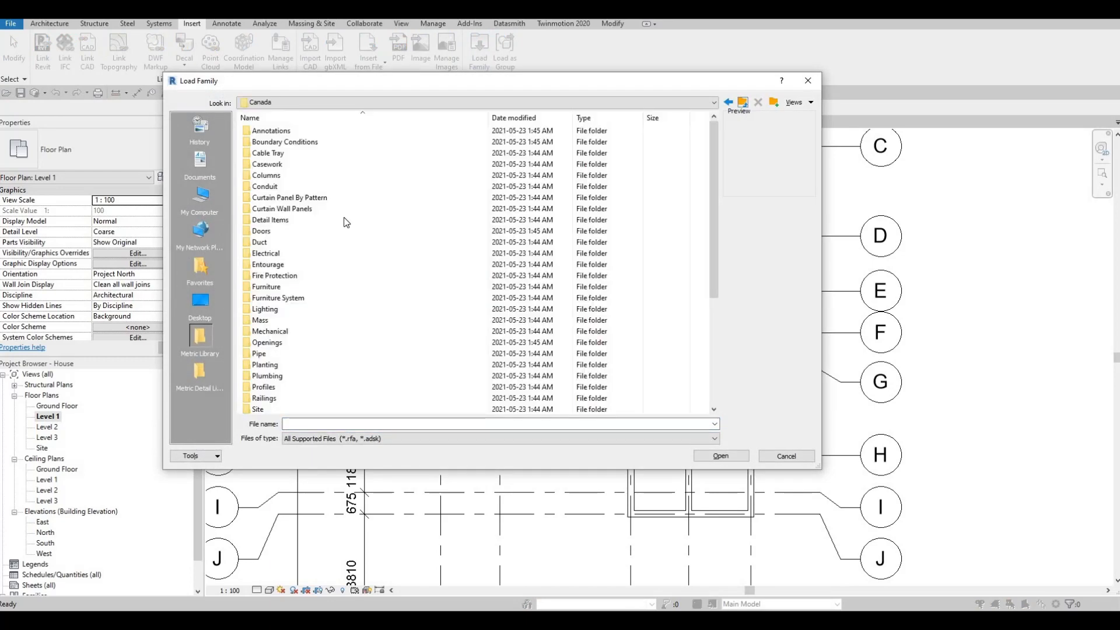
pyautogui.doubleClick(302, 230)
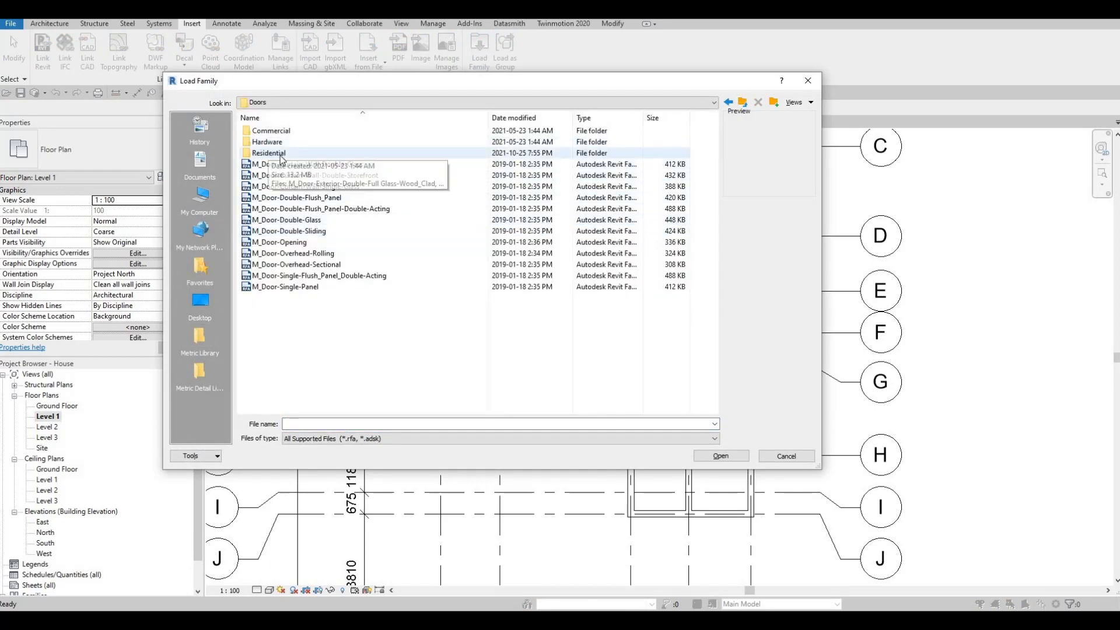
pyautogui.doubleClick(271, 153)
# Preview the residential door families one after another and select M_Door-Interior-Single-1_Panel-Wood.
pyautogui.click(293, 133)
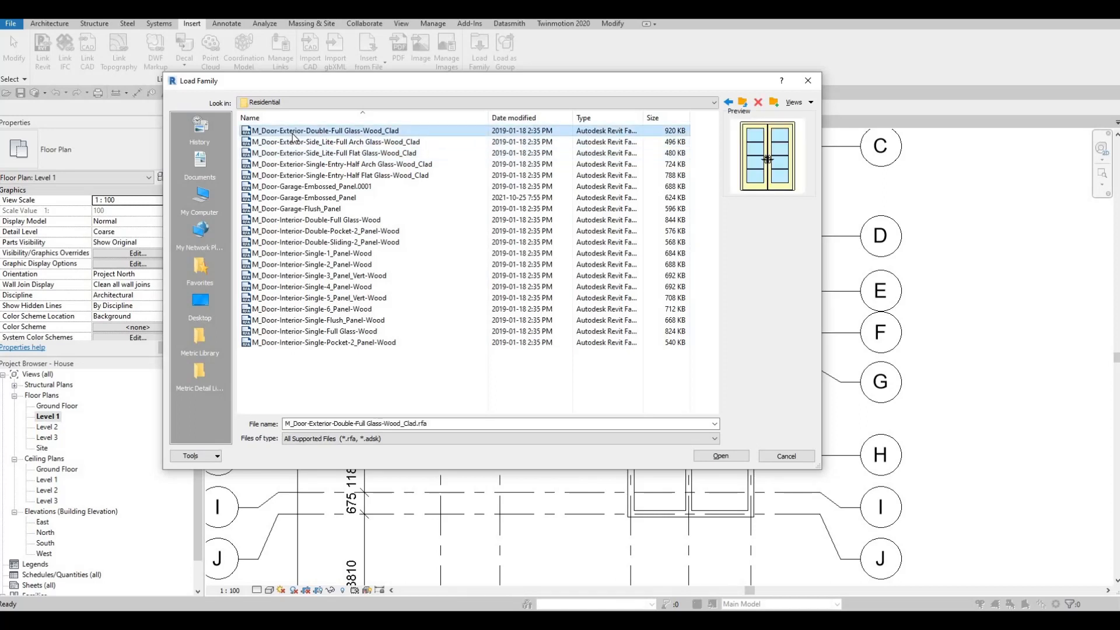
pyautogui.press('Down')
pyautogui.press('Down')
pyautogui.press('Down')
pyautogui.press('Down')
pyautogui.press('Down')
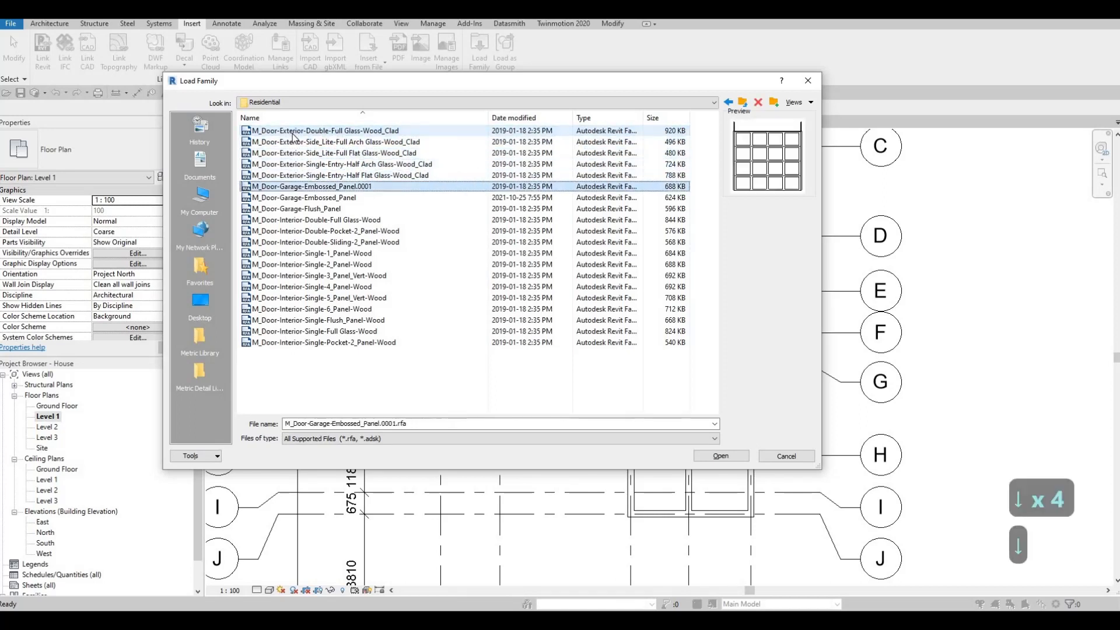
pyautogui.press('Up')
pyautogui.press('Down')
pyautogui.press('Down')
pyautogui.press('Down')
pyautogui.press('Down')
pyautogui.press('Down')
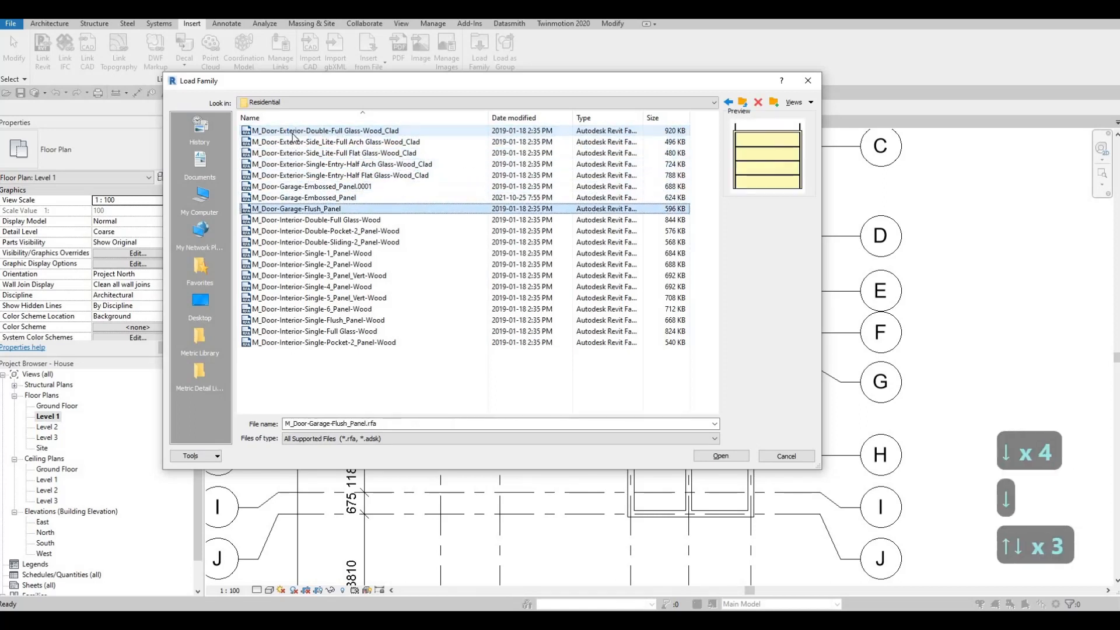
pyautogui.press('Down')
pyautogui.press('Down')
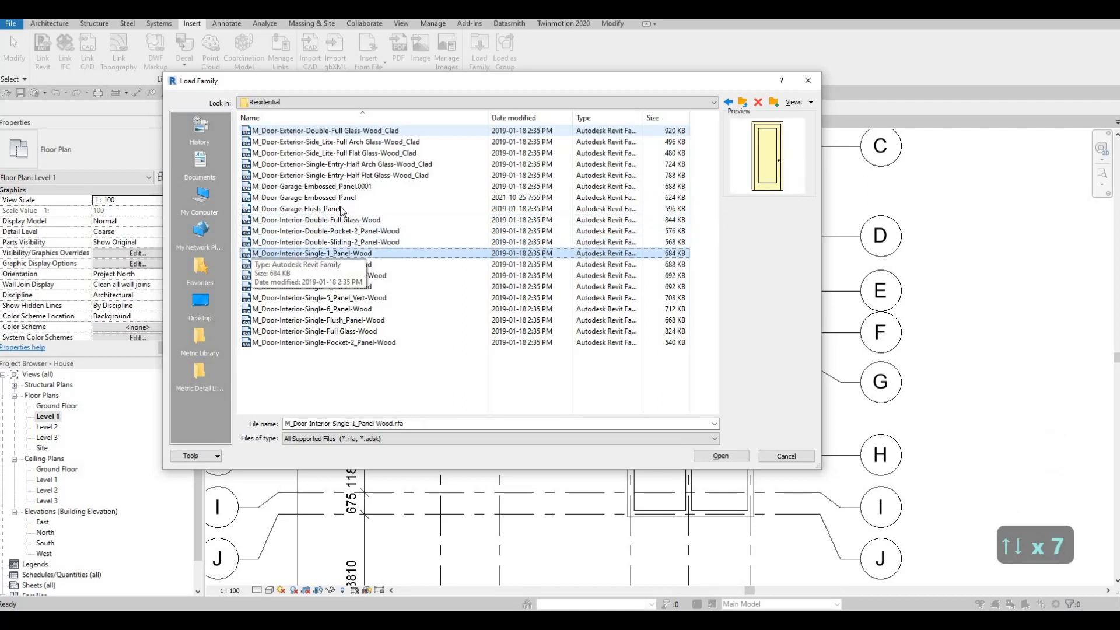
# Load the selected door family with all its types, from 300 x 2000mm to 900 x 2400mm.
pyautogui.click(709, 457)
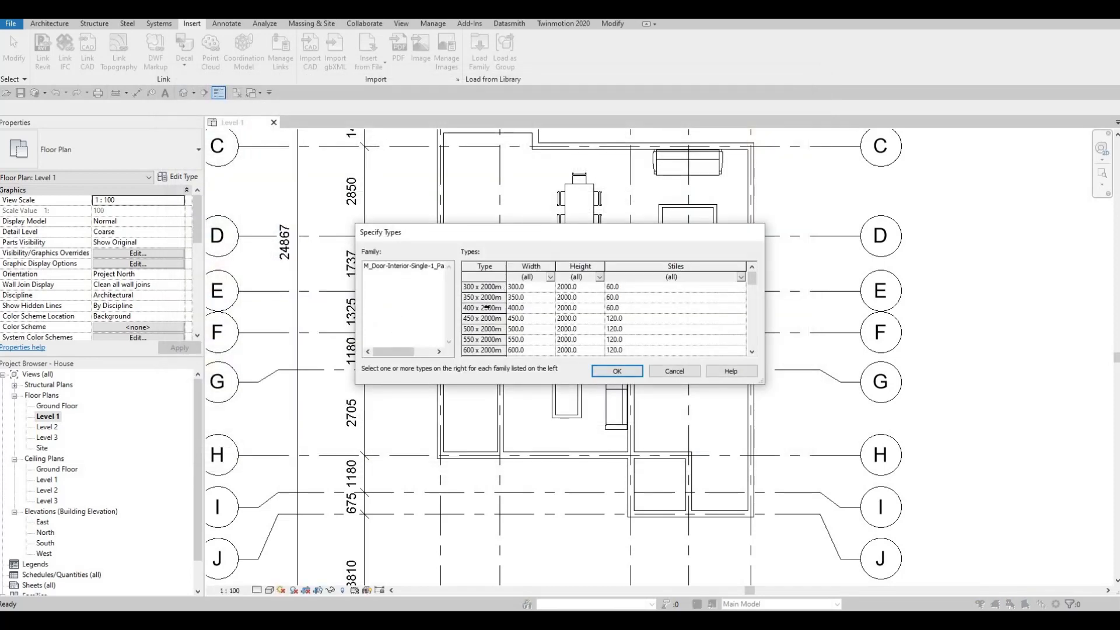
pyautogui.scroll(-5, 490, 309)
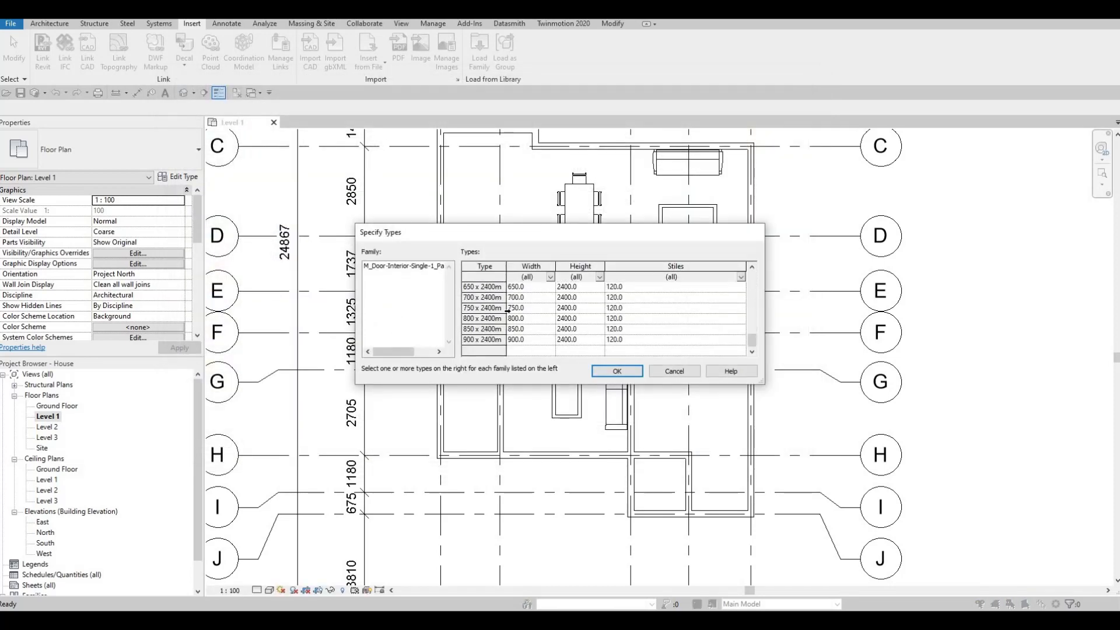
pyautogui.scroll(5, 509, 318)
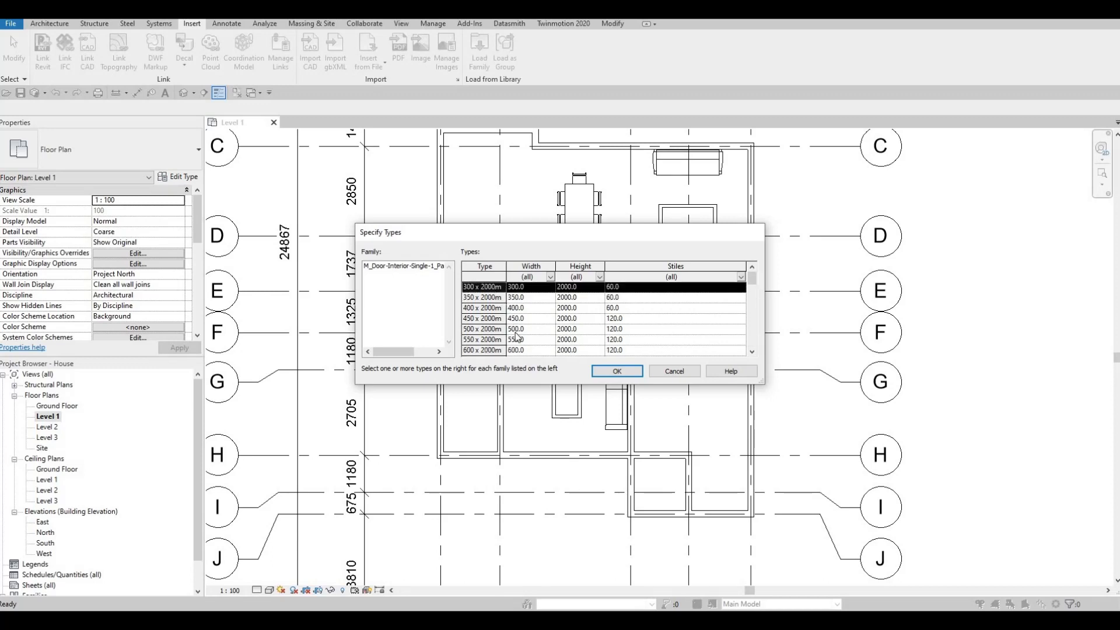
pyautogui.scroll(-5, 516, 336)
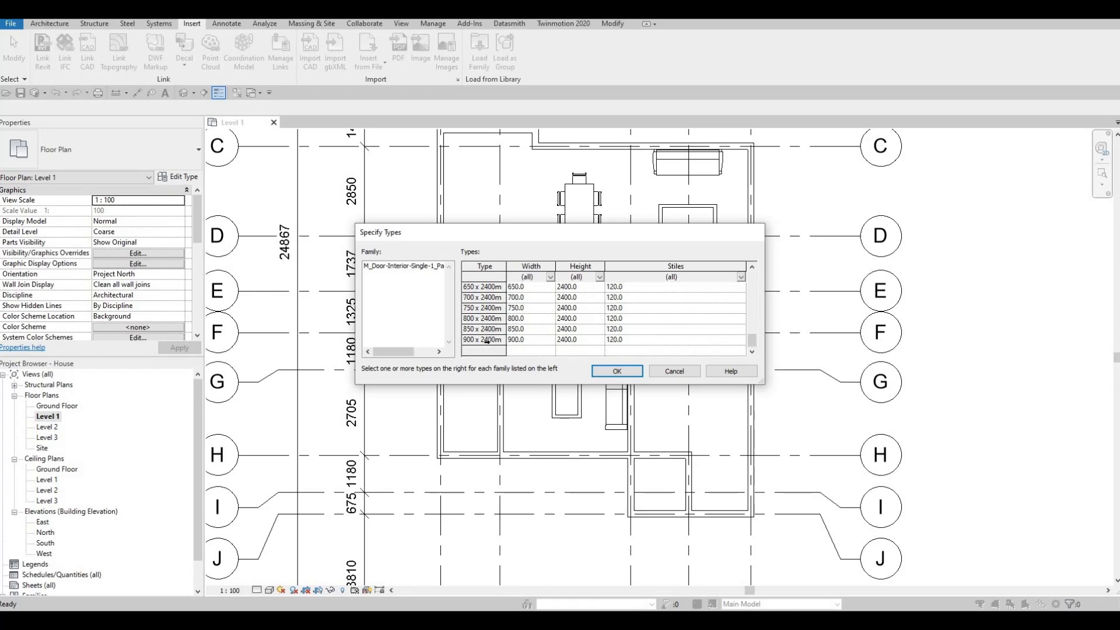
pyautogui.keyDown('shift'); pyautogui.click(487, 343); pyautogui.keyUp('shift')
pyautogui.click(615, 372)
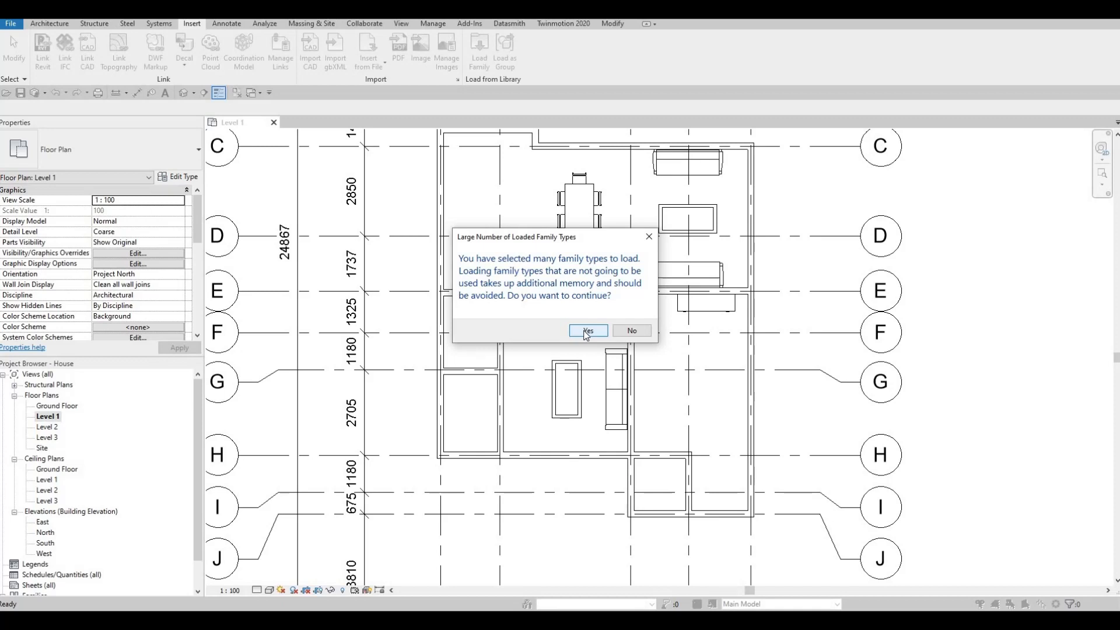
pyautogui.click(588, 331)
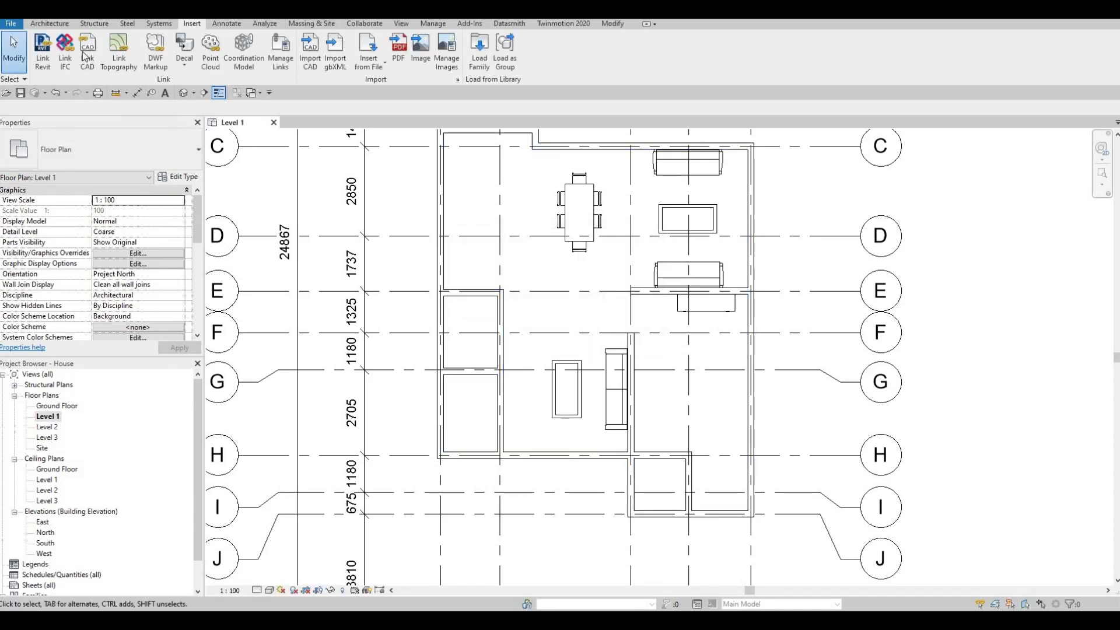
# Place a 700 x 2000mm M_Door-Interior-Single-1_Panel-Wood in the small southern room's east wall, centred about 500 mm south of grid H, swinging into the room.
pyautogui.click(42, 24)
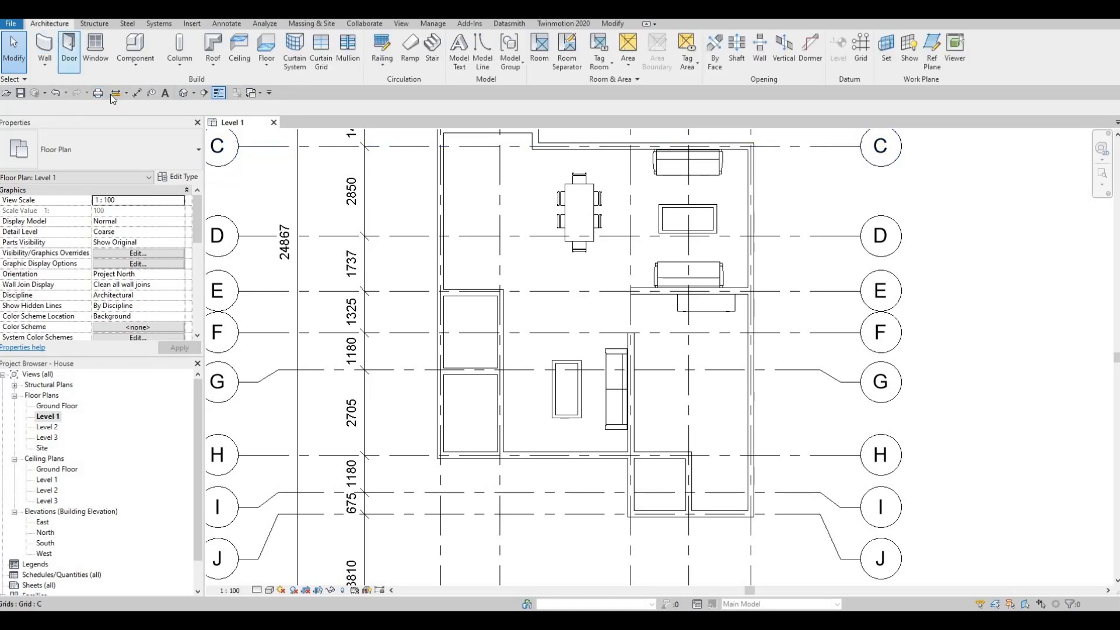
pyautogui.press('w')
pyautogui.press('n')
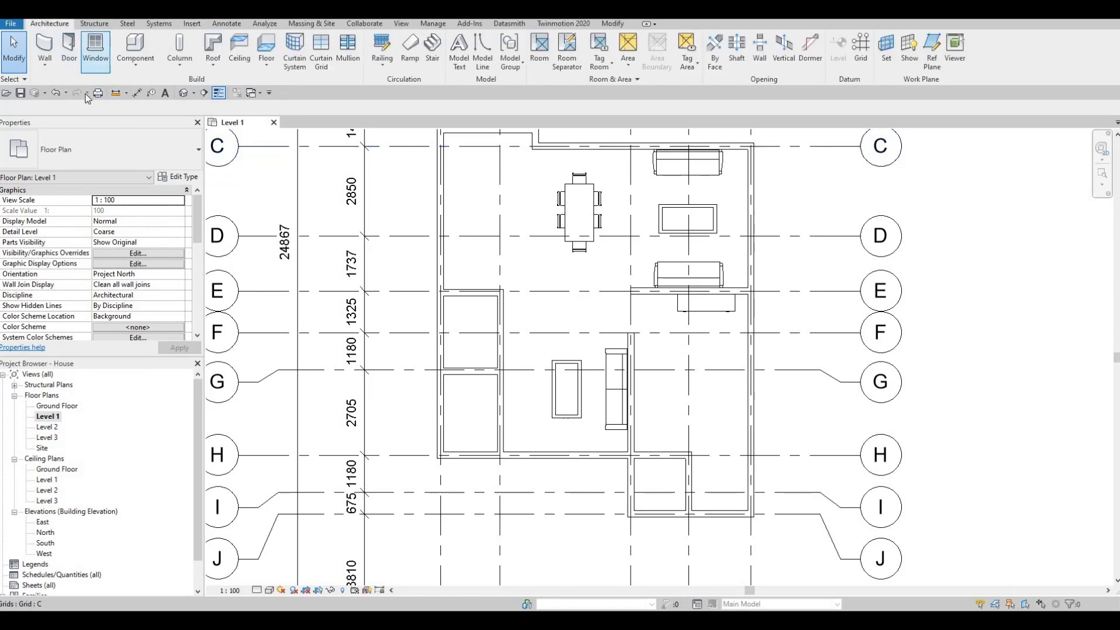
pyautogui.click(75, 62)
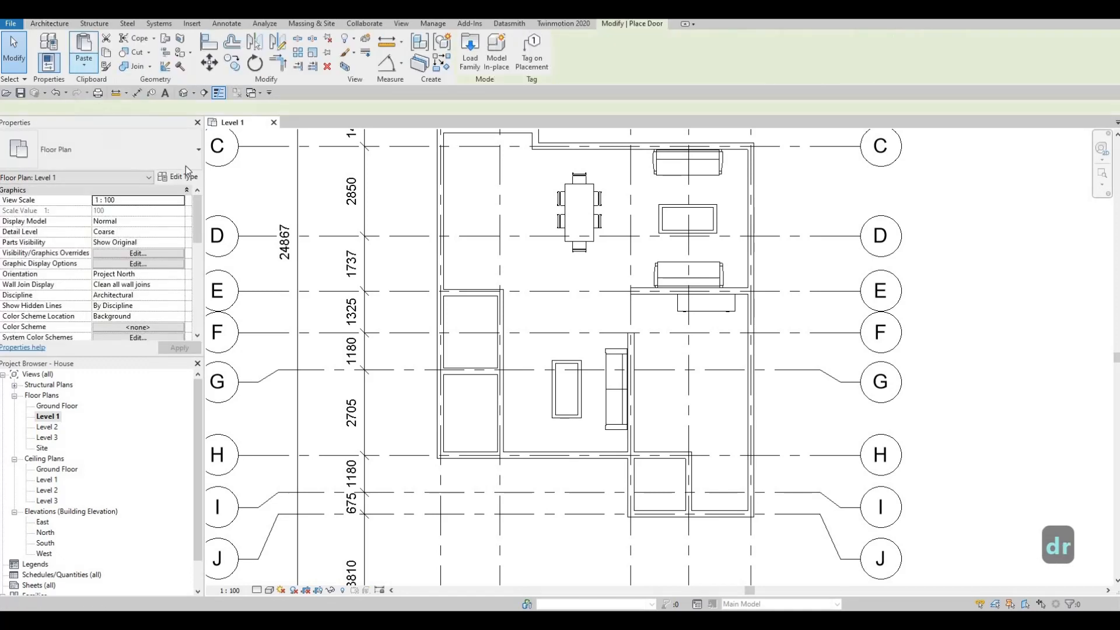
pyautogui.click(156, 162)
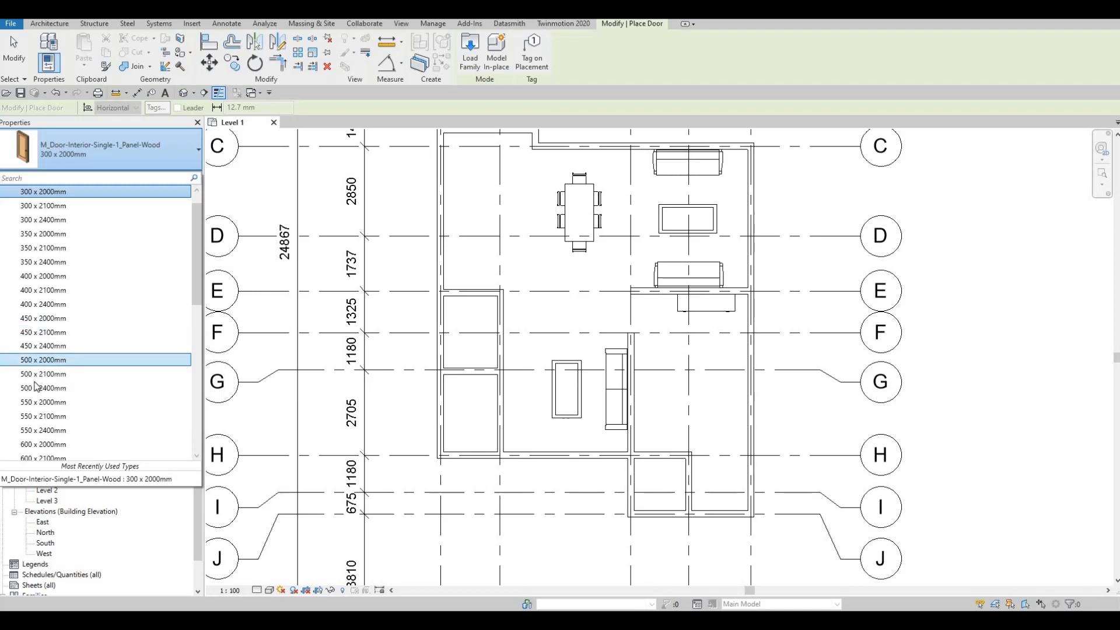
pyautogui.scroll(-2, 40, 385)
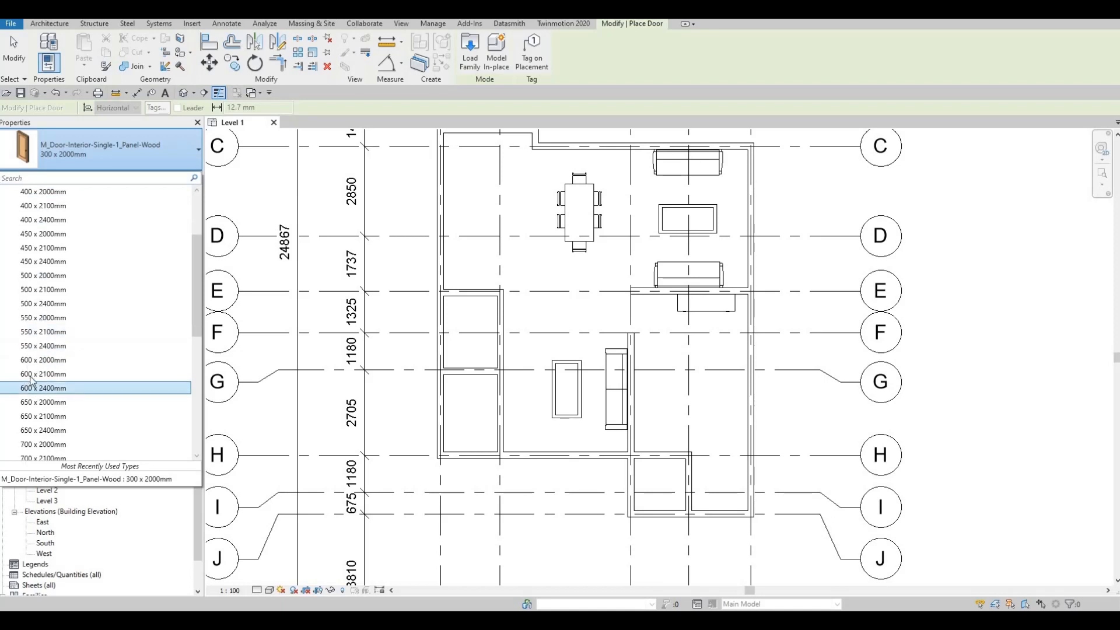
pyautogui.scroll(-1, 28, 382)
pyautogui.moveTo(29, 382)
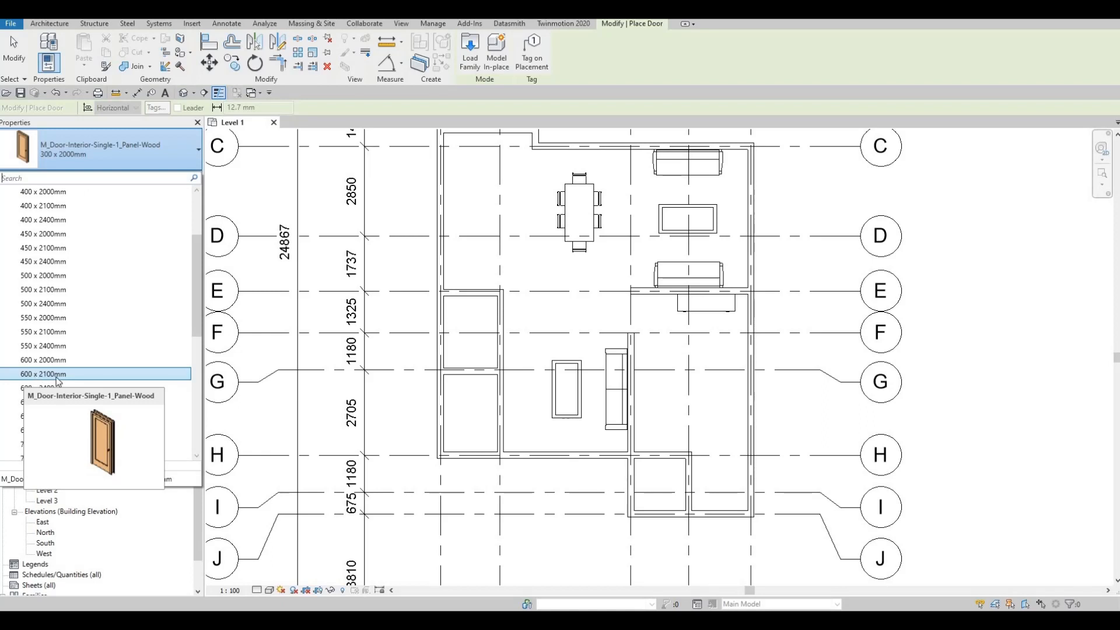
pyautogui.scroll(-1, 32, 411)
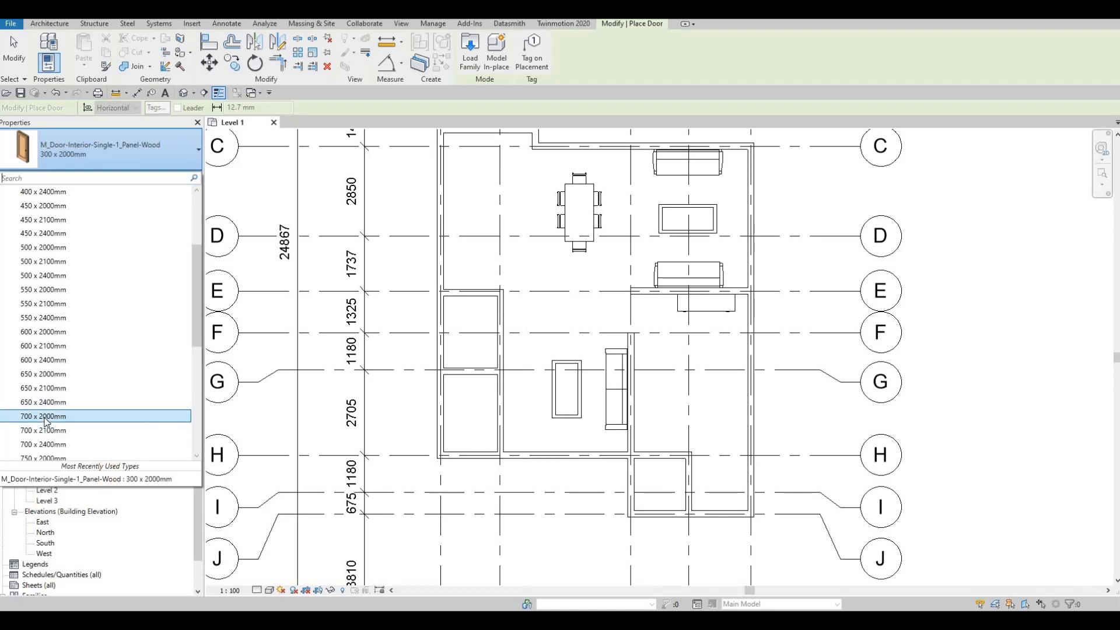
pyautogui.click(45, 417)
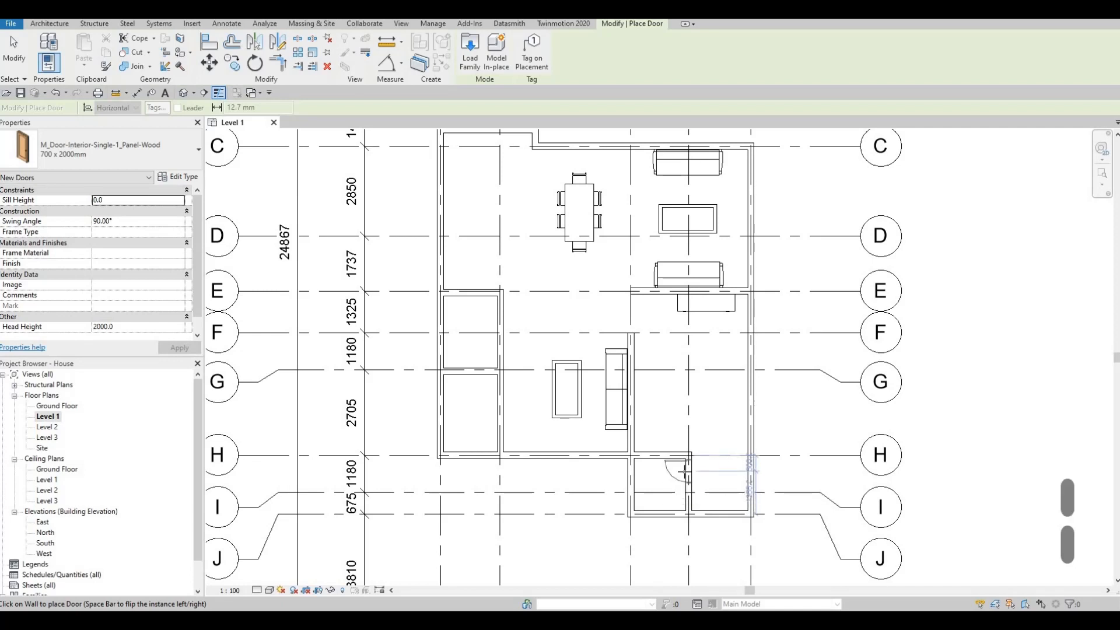
pyautogui.scroll(2, 684, 472)
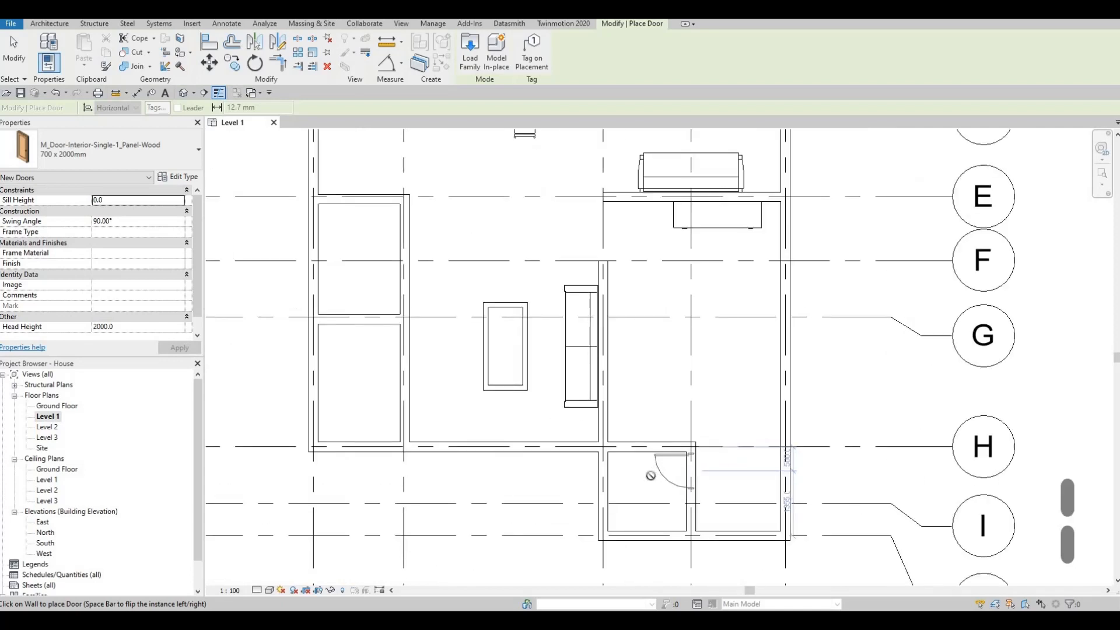
pyautogui.click(647, 467)
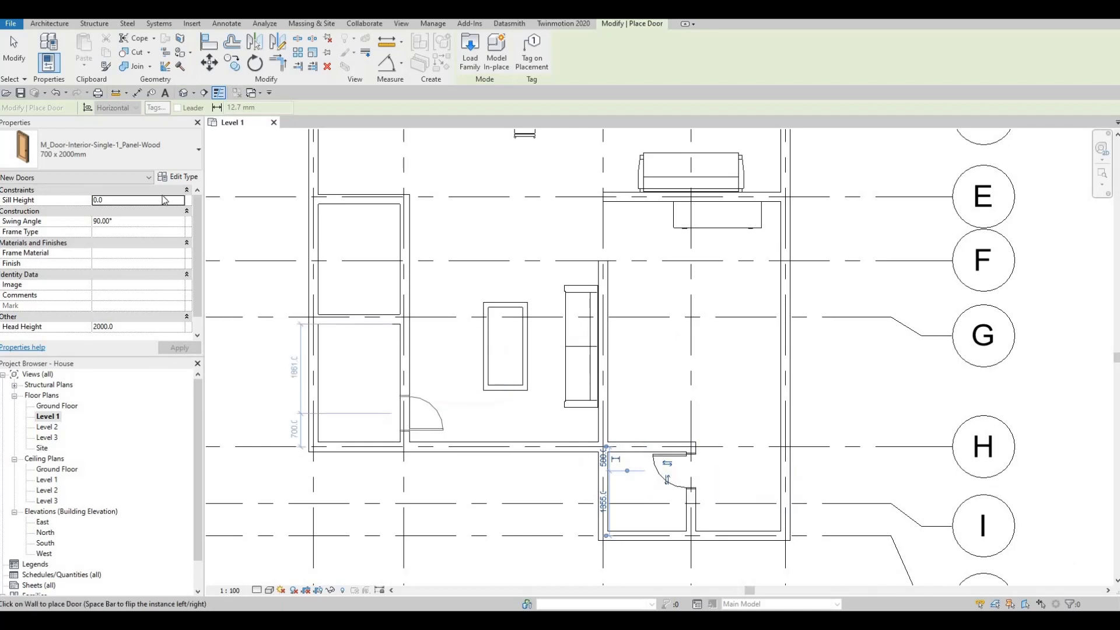
# Place a 600 x 2000mm M_Door-Interior-Single-1_Panel-Wood in the southwest room's east wall, centred about 600 mm north of grid H, swinging into the room.
pyautogui.click(127, 152)
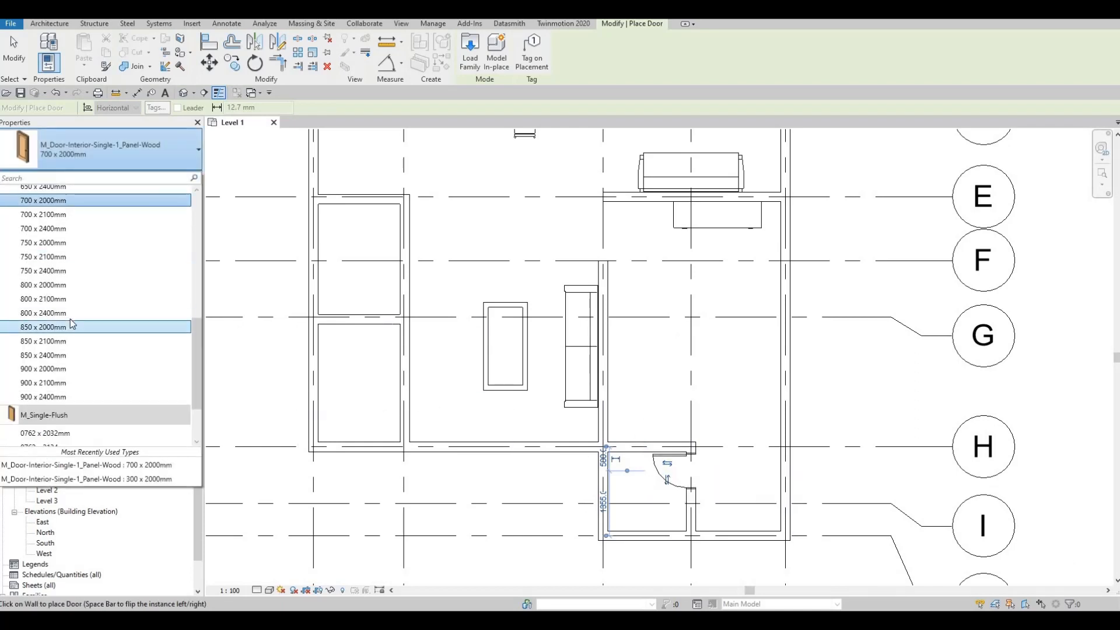
pyautogui.scroll(2, 58, 262)
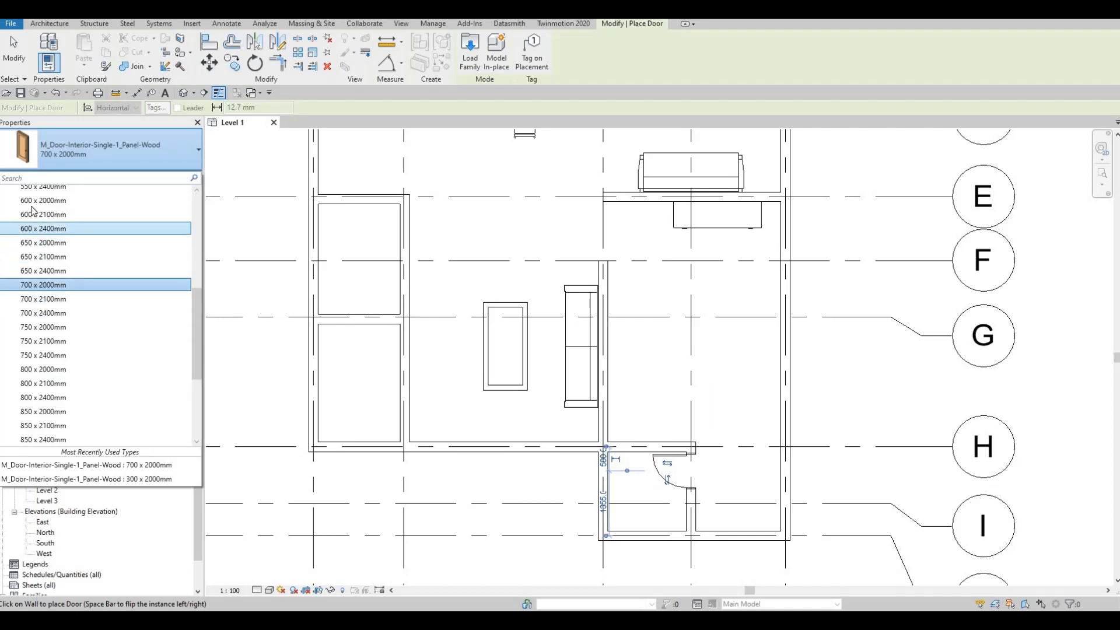
pyautogui.click(37, 200)
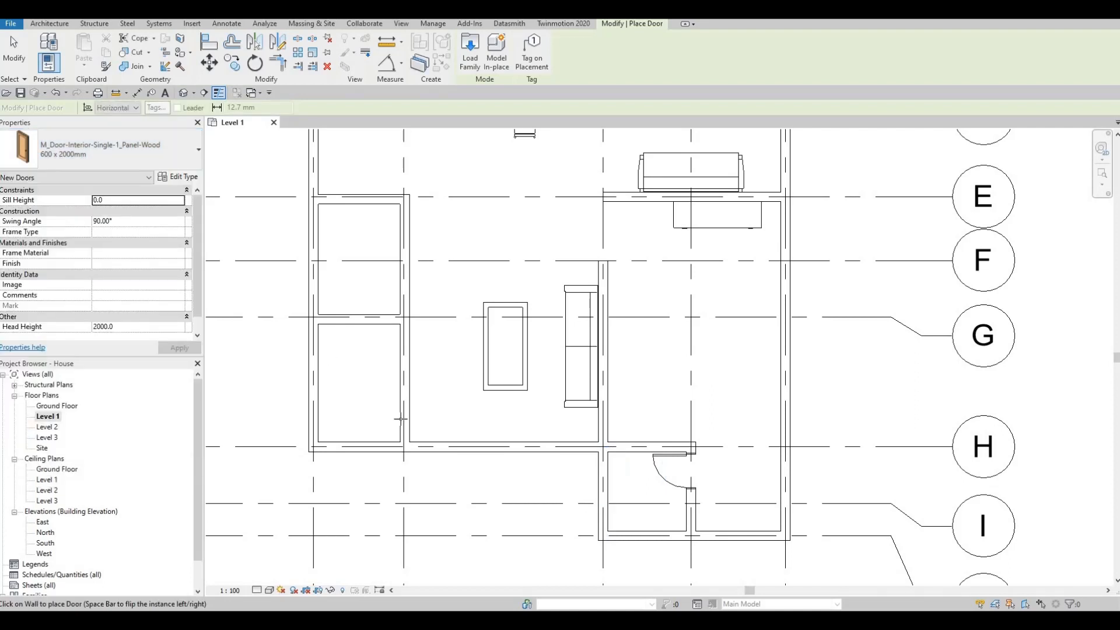
pyautogui.scroll(1, 398, 421)
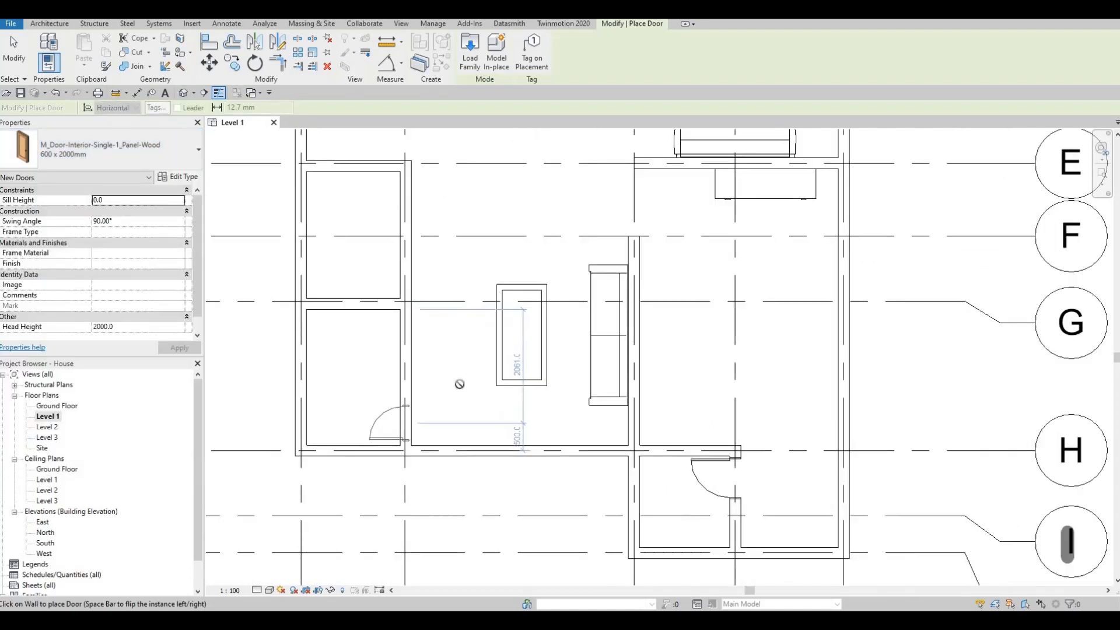
pyautogui.scroll(-3, 615, 375)
pyautogui.moveTo(611, 410); pyautogui.dragTo(594, 398, button='middle')
pyautogui.scroll(-1, 595, 398)
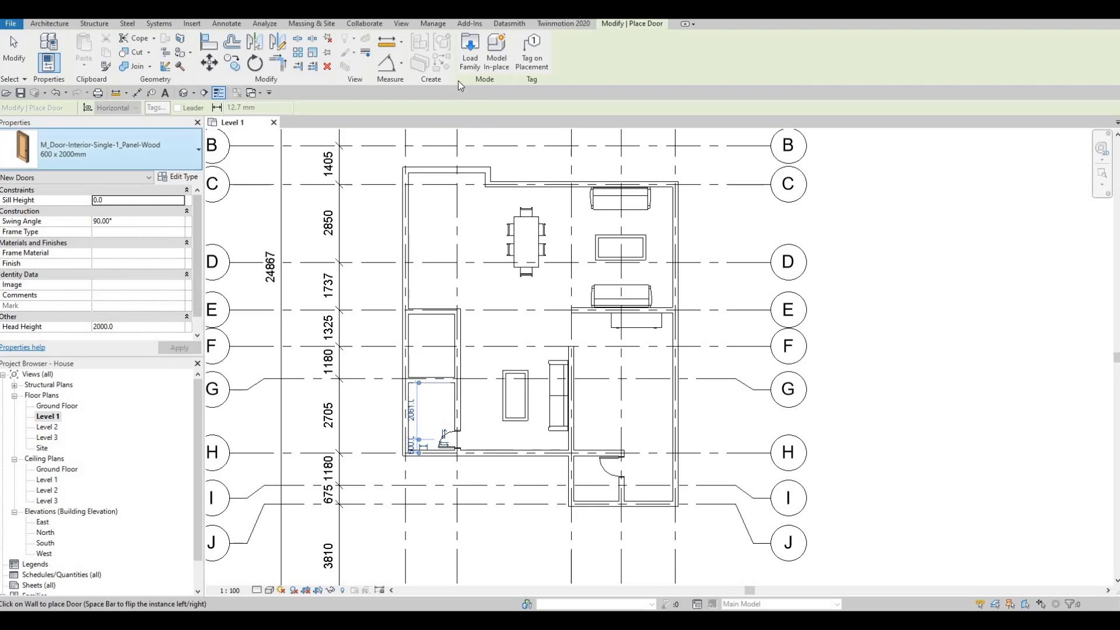
pyautogui.press('Escape')
pyautogui.press('Escape')
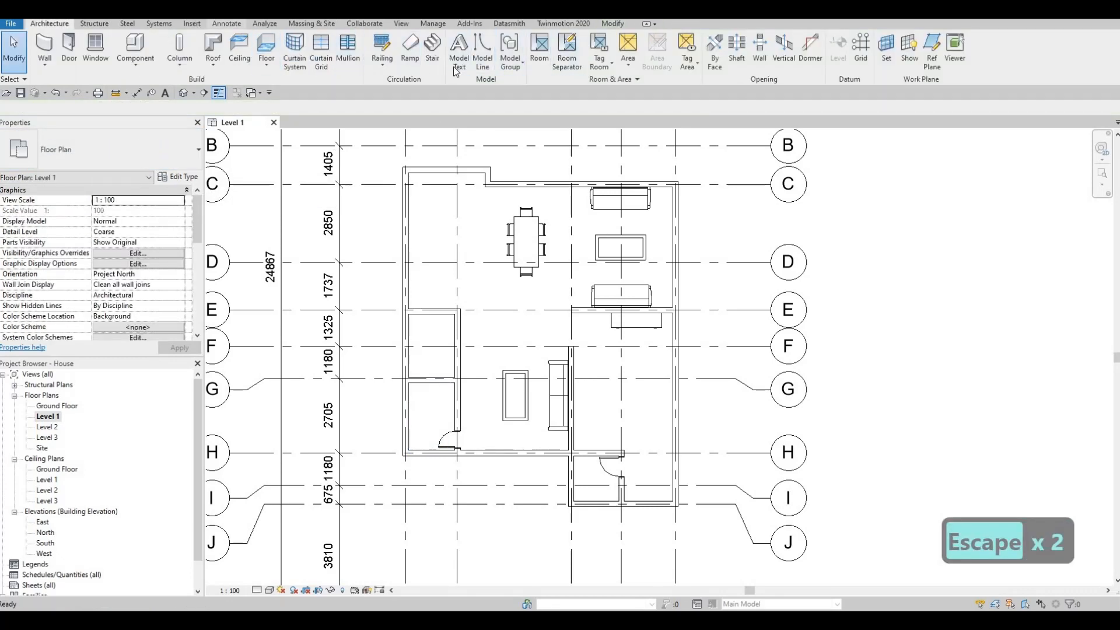
# Load the M_Door-Exterior-Double-Full Glass-Wood_Clad family from the Residential doors folder with only its 1500 x 2000mm type.
pyautogui.click(192, 23)
pyautogui.click(479, 54)
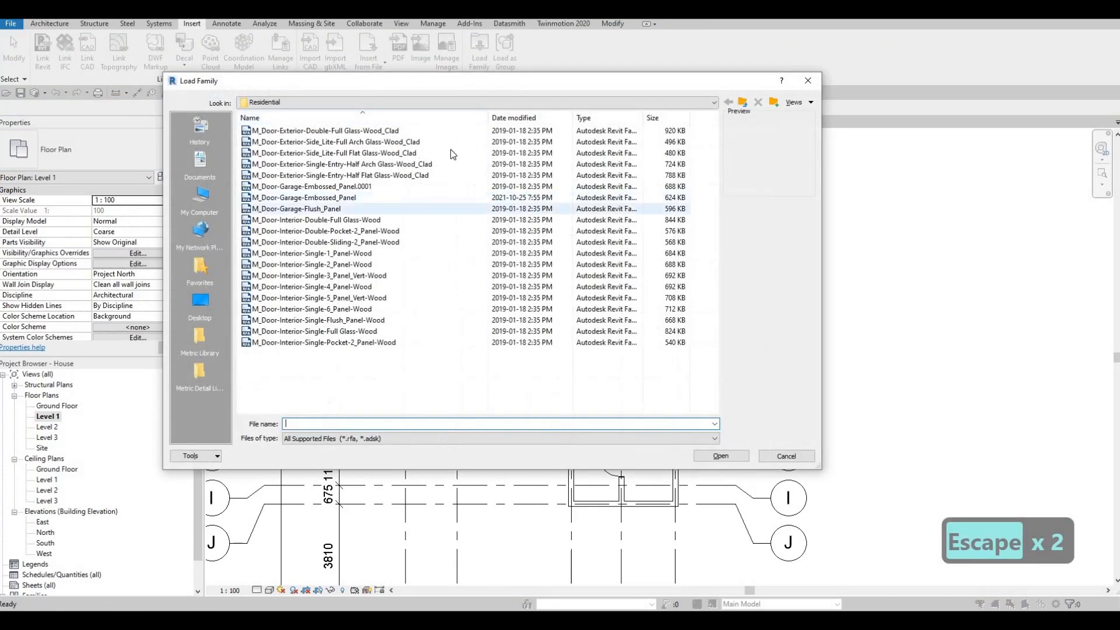
pyautogui.click(383, 130)
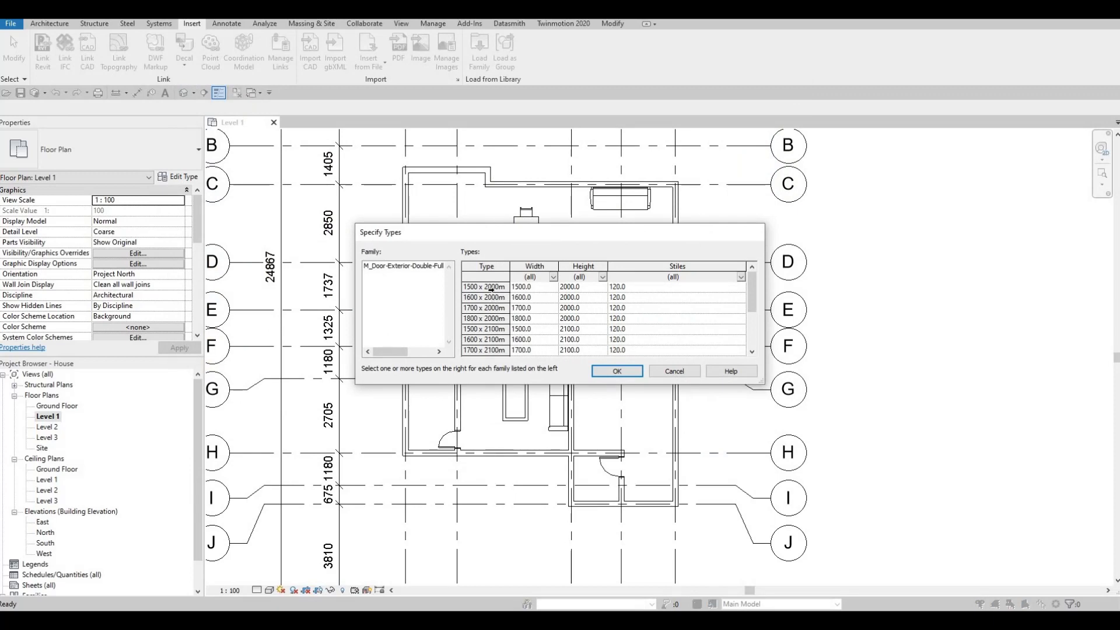
pyautogui.click(534, 286)
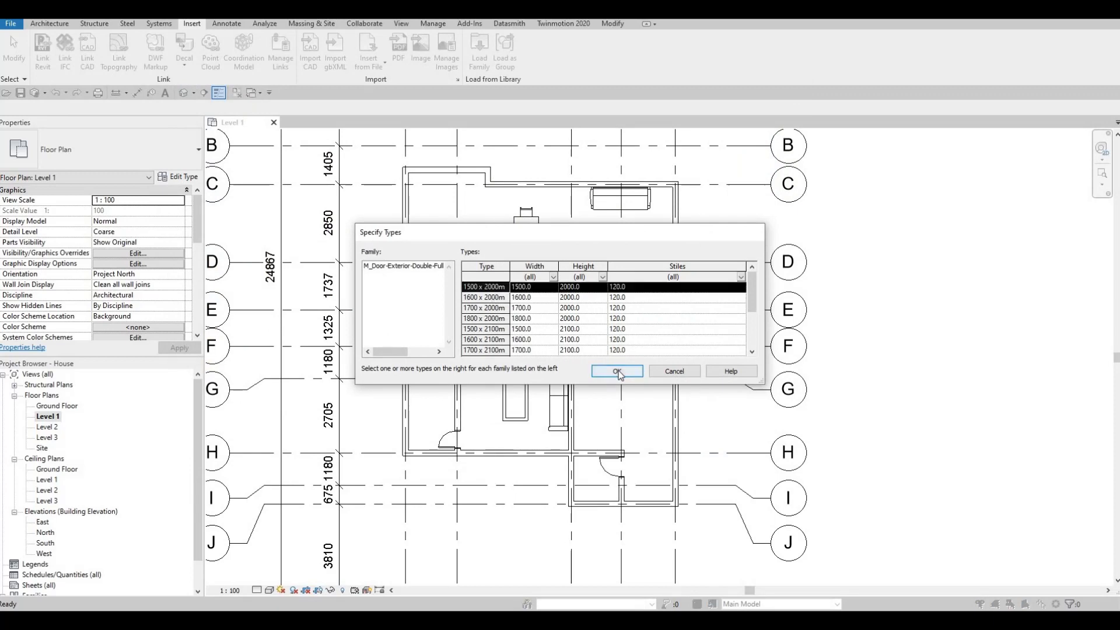
pyautogui.click(627, 377)
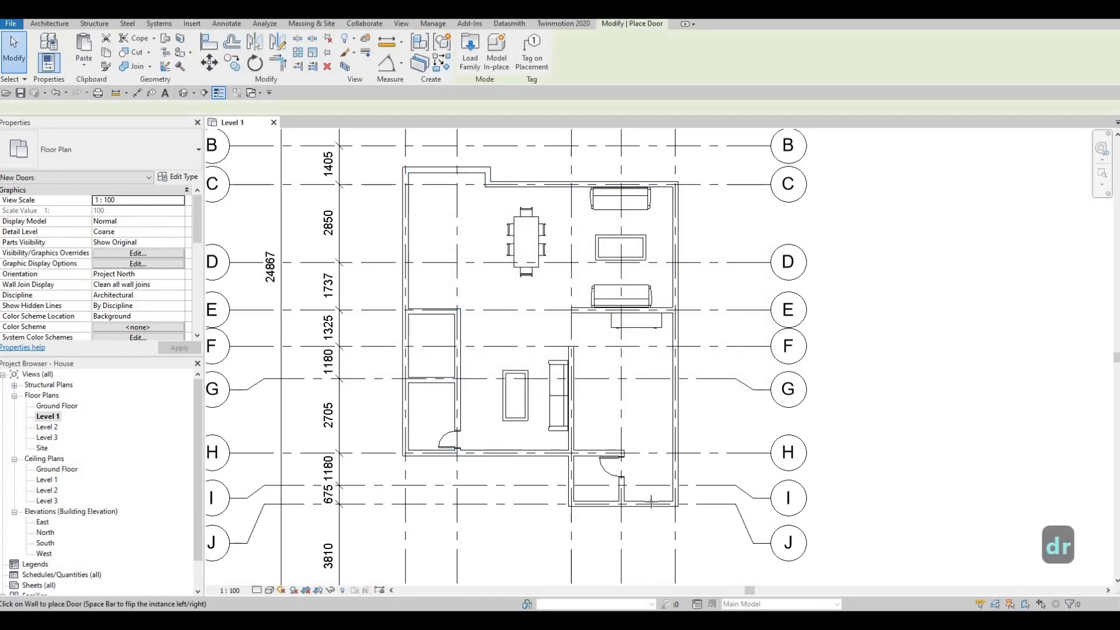
# Place the 1500 x 2000mm double glass door in the south entrance wall on grid J, centred 983.5 mm from each side and swinging inward.
pyautogui.scroll(3, 647, 501)
pyautogui.scroll(2, 646, 503)
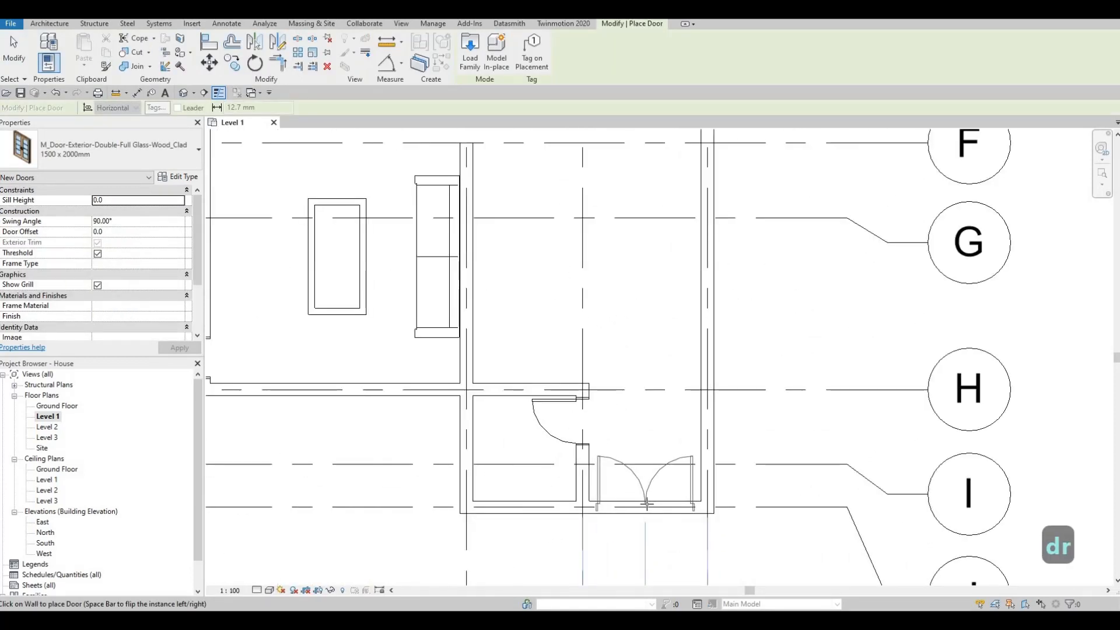
pyautogui.click(652, 504)
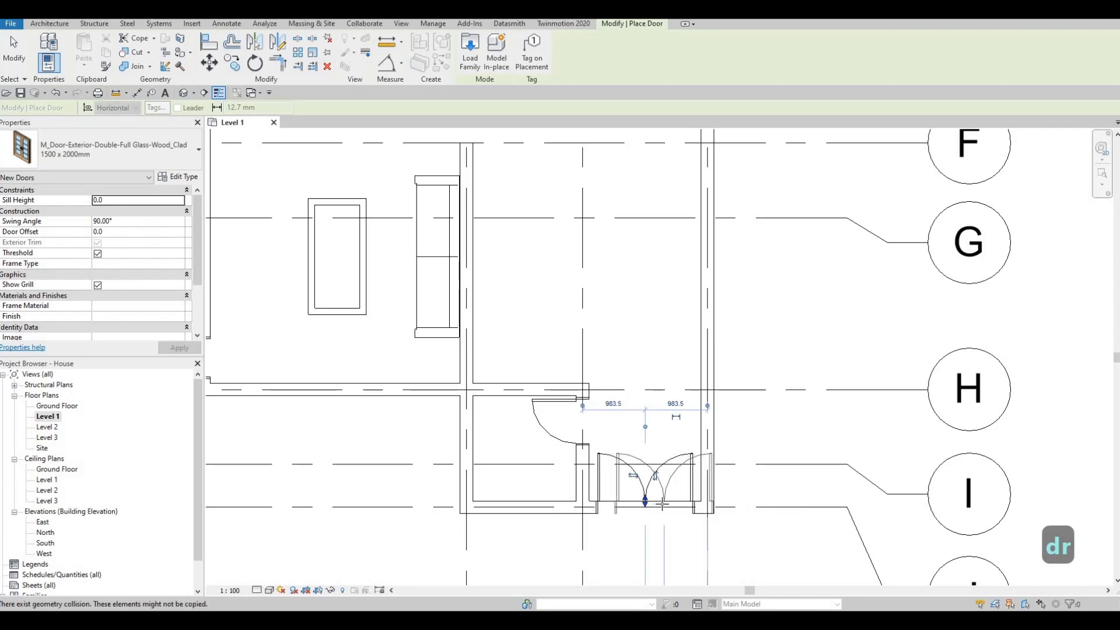
pyautogui.scroll(-1, 649, 513)
pyautogui.scroll(-1, 648, 513)
pyautogui.press('Escape')
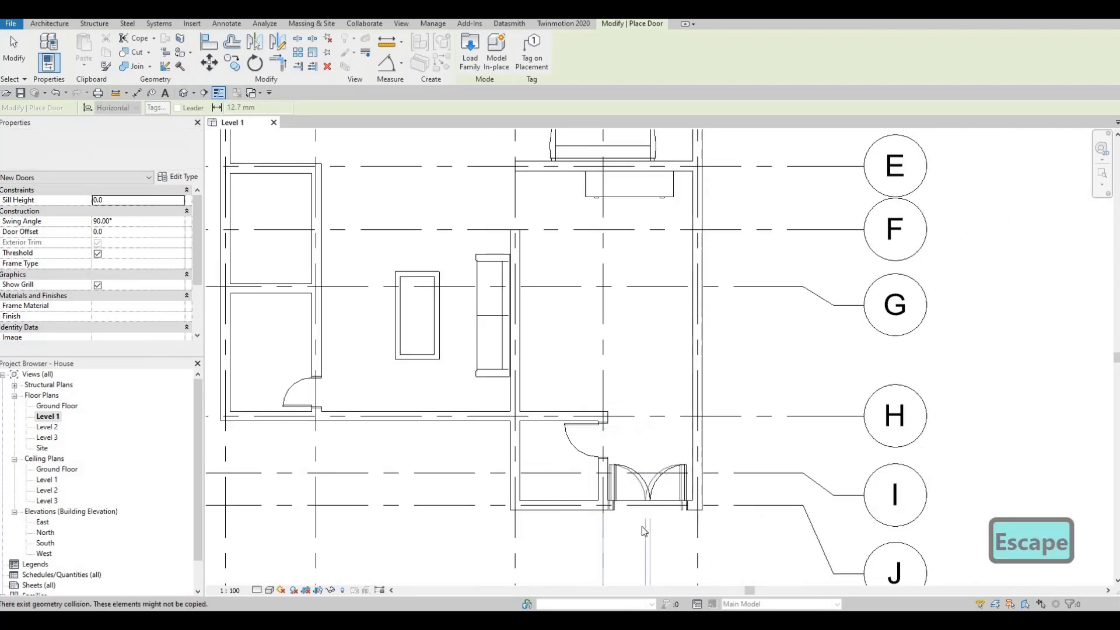
pyautogui.press('Escape')
pyautogui.press('Escape')
pyautogui.scroll(-2, 665, 501)
pyautogui.moveTo(666, 495); pyautogui.dragTo(674, 536, button='middle')
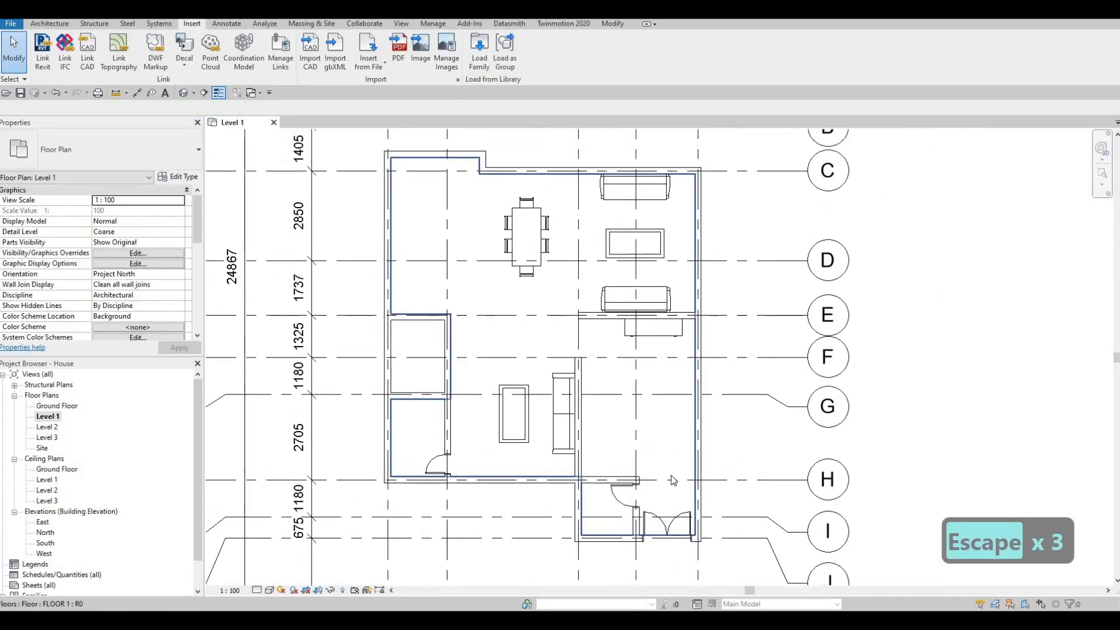
pyautogui.moveTo(667, 459); pyautogui.dragTo(639, 448, button='middle')
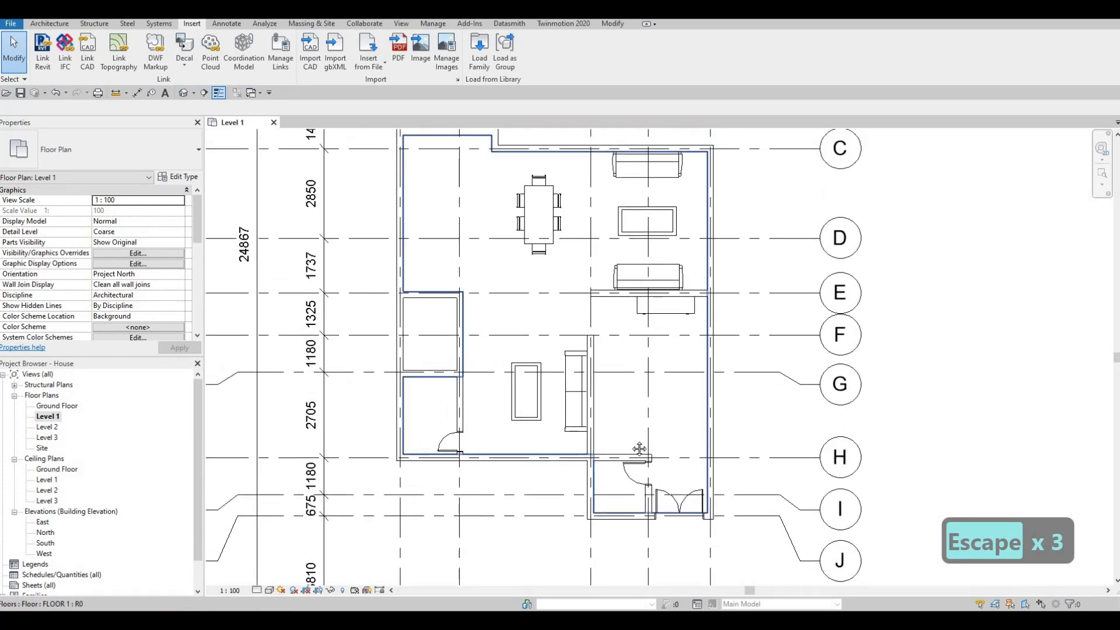
pyautogui.scroll(-2, 604, 428)
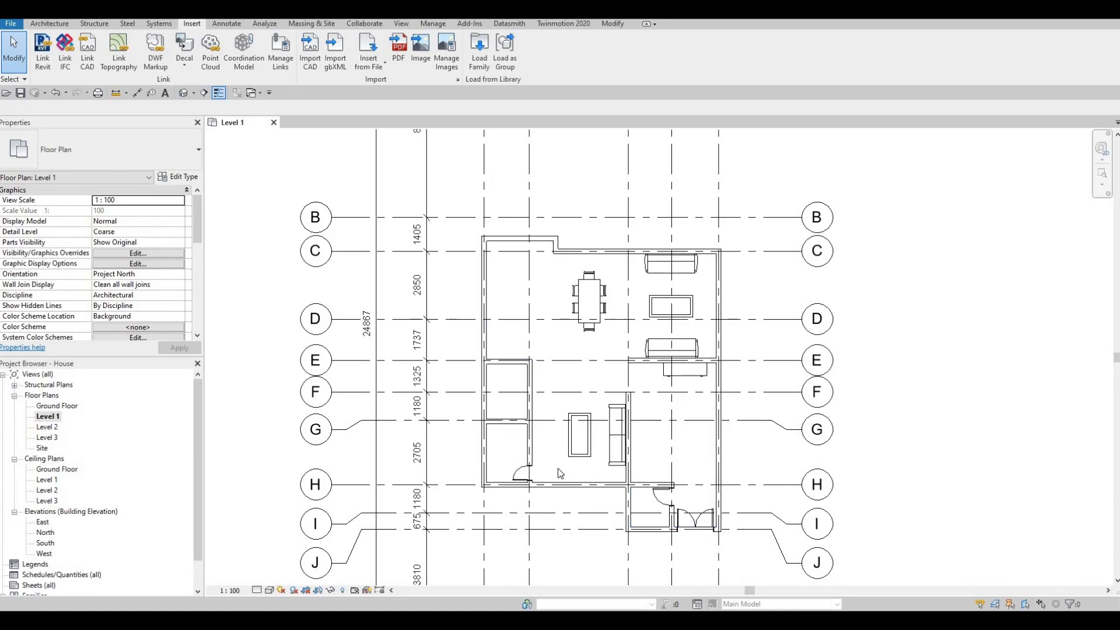
pyautogui.moveTo(637, 506); pyautogui.dragTo(636, 478, button='middle')
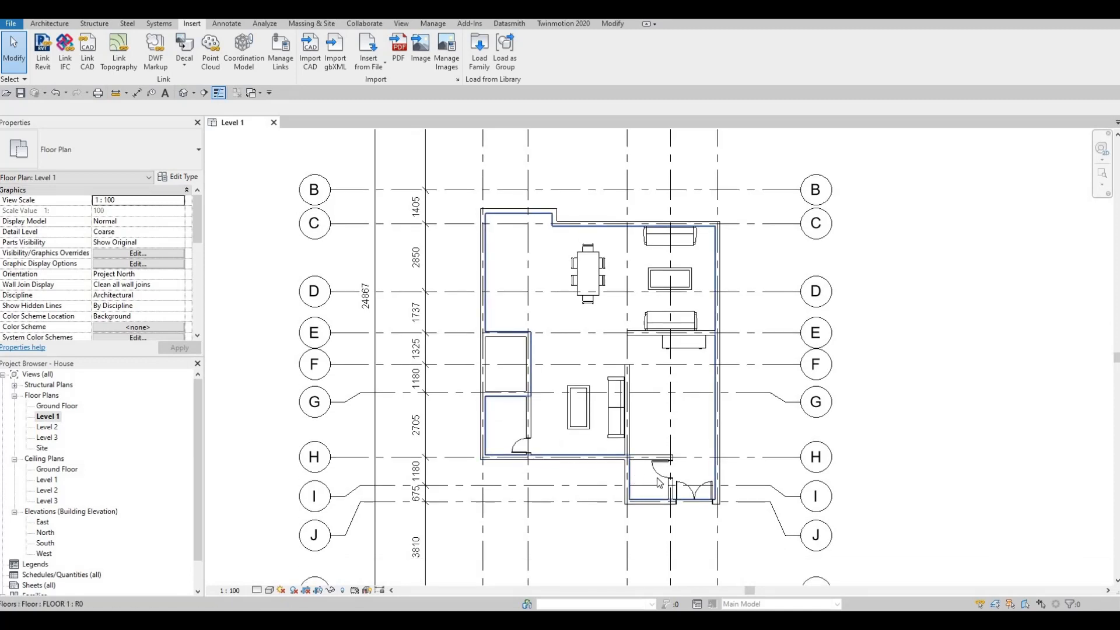
pyautogui.scroll(1, 658, 483)
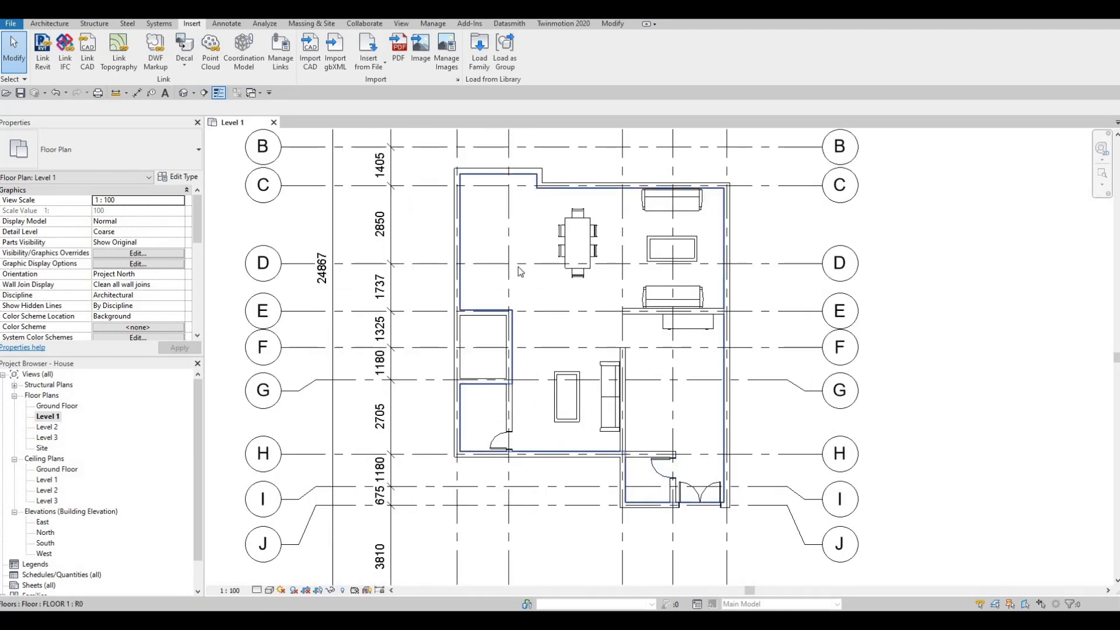
# Load the M_Toilet-Domestic-2D family from the library's Plumbing, Architectural, Fixtures, Water Closets folder.
pyautogui.click(479, 58)
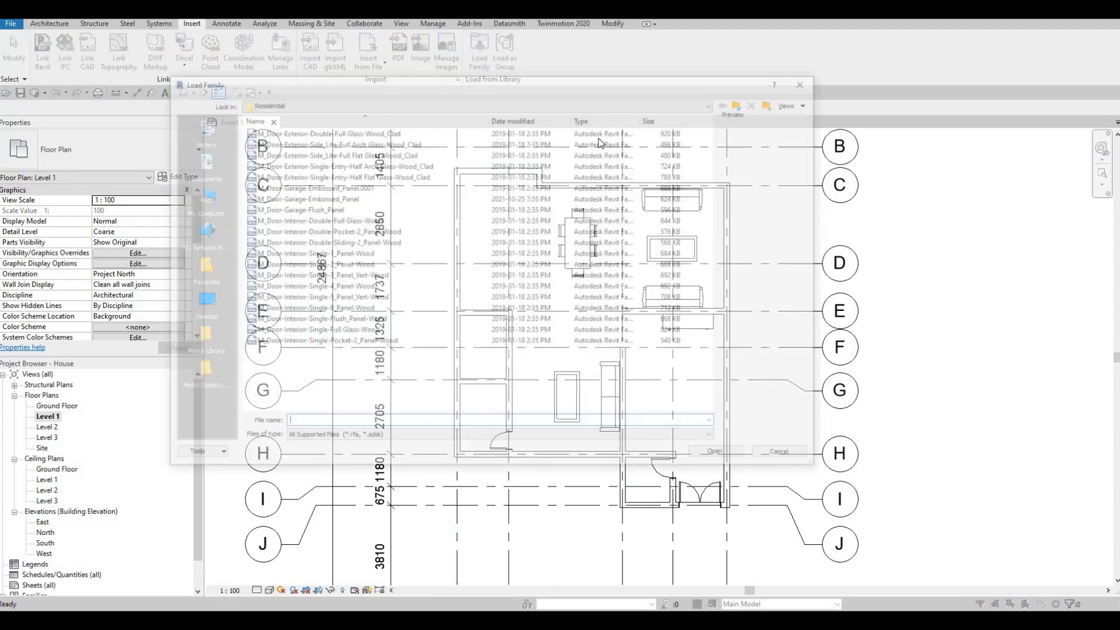
pyautogui.click(742, 105)
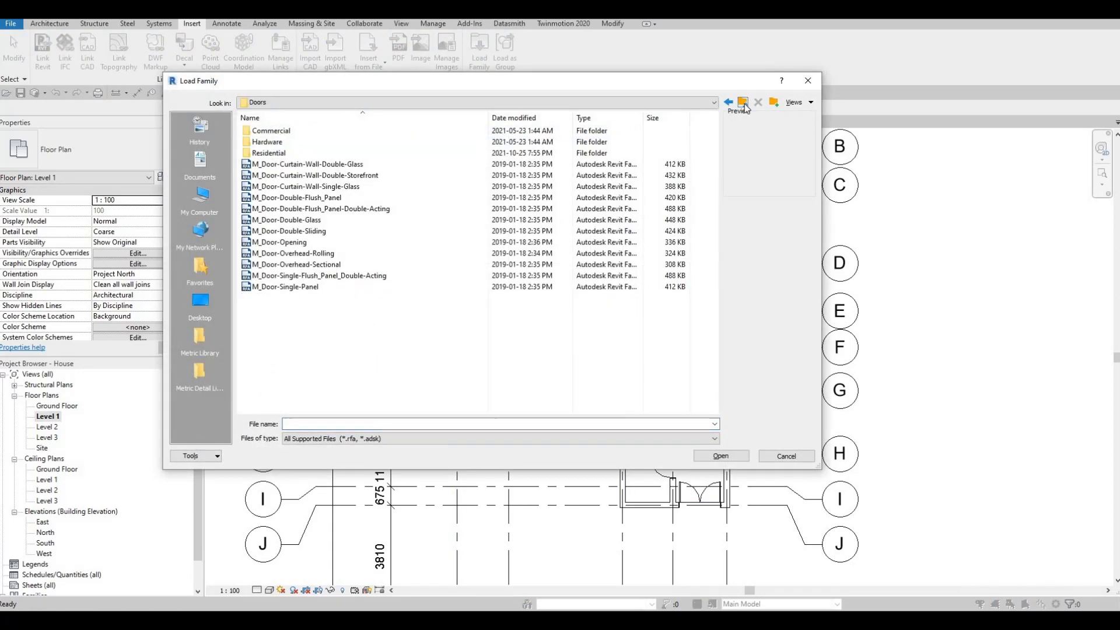
pyautogui.click(743, 105)
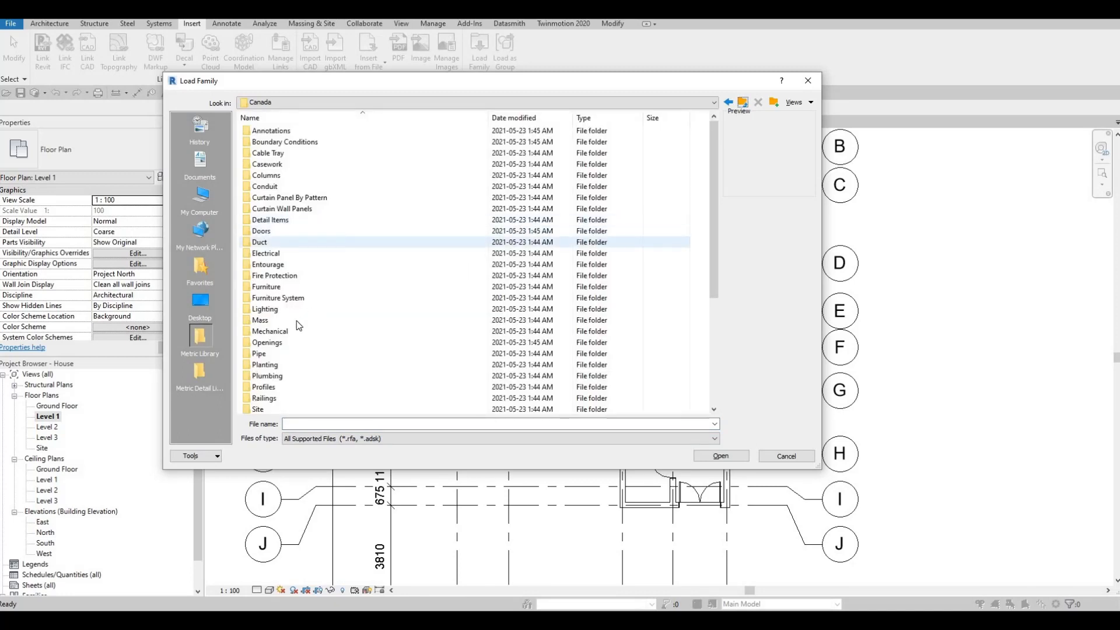
pyautogui.scroll(-2, 296, 324)
pyautogui.doubleClick(268, 320)
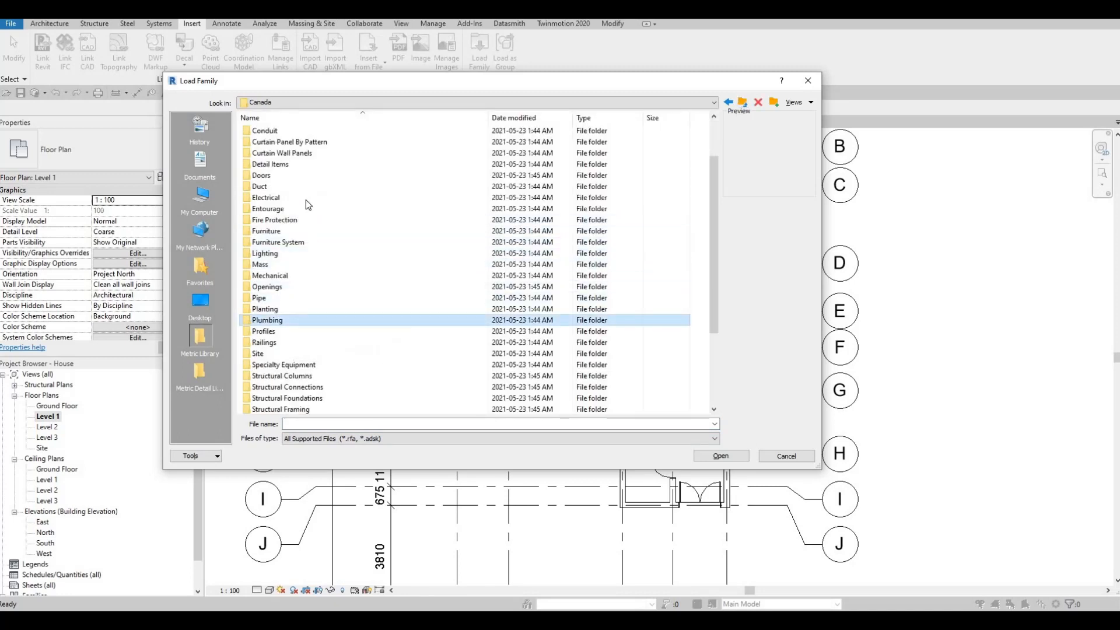
pyautogui.click(277, 134)
pyautogui.doubleClick(276, 136)
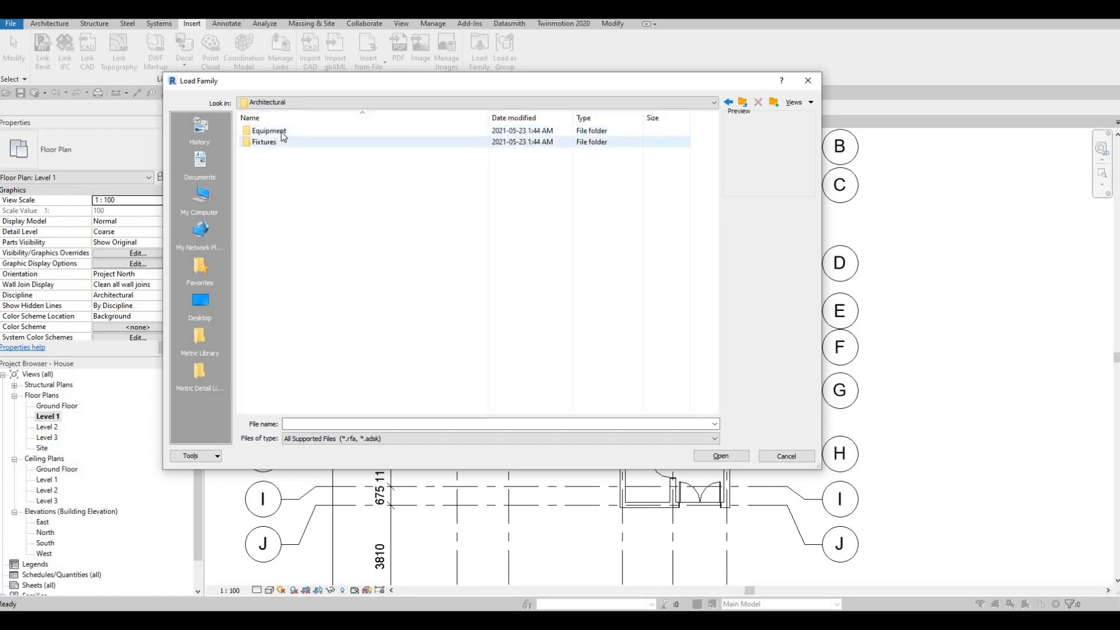
pyautogui.click(276, 144)
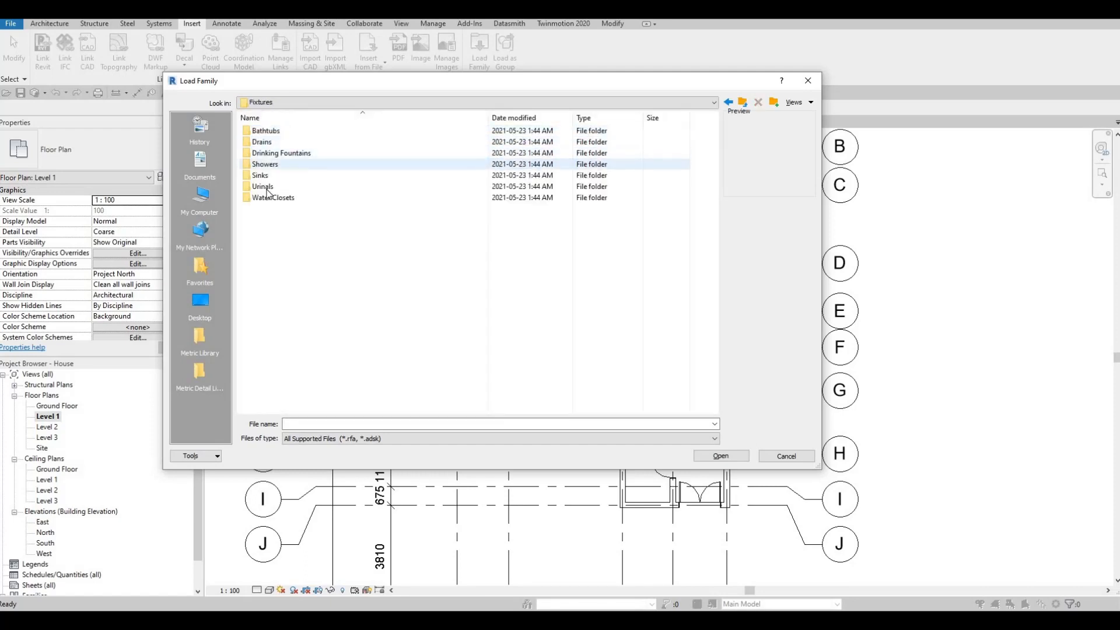
pyautogui.doubleClick(267, 198)
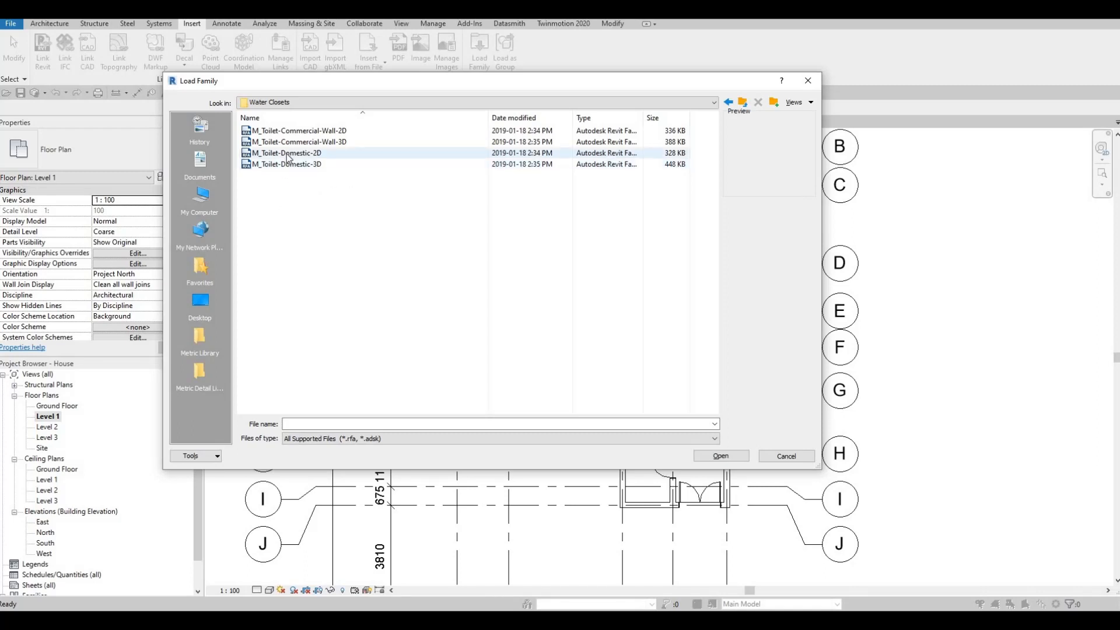
pyautogui.click(304, 133)
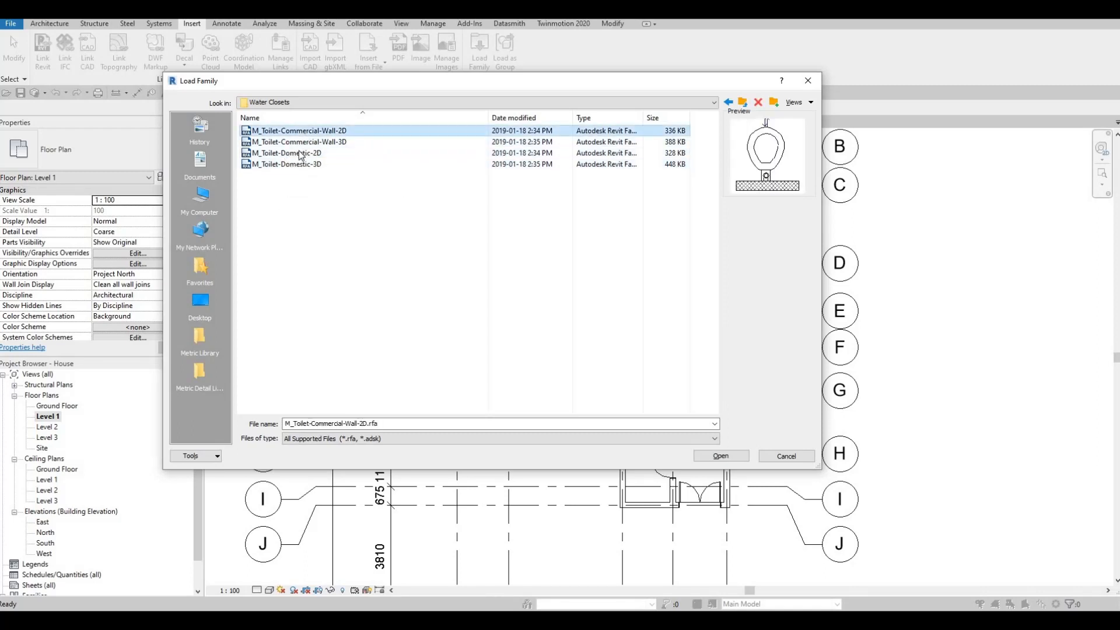
pyautogui.click(297, 154)
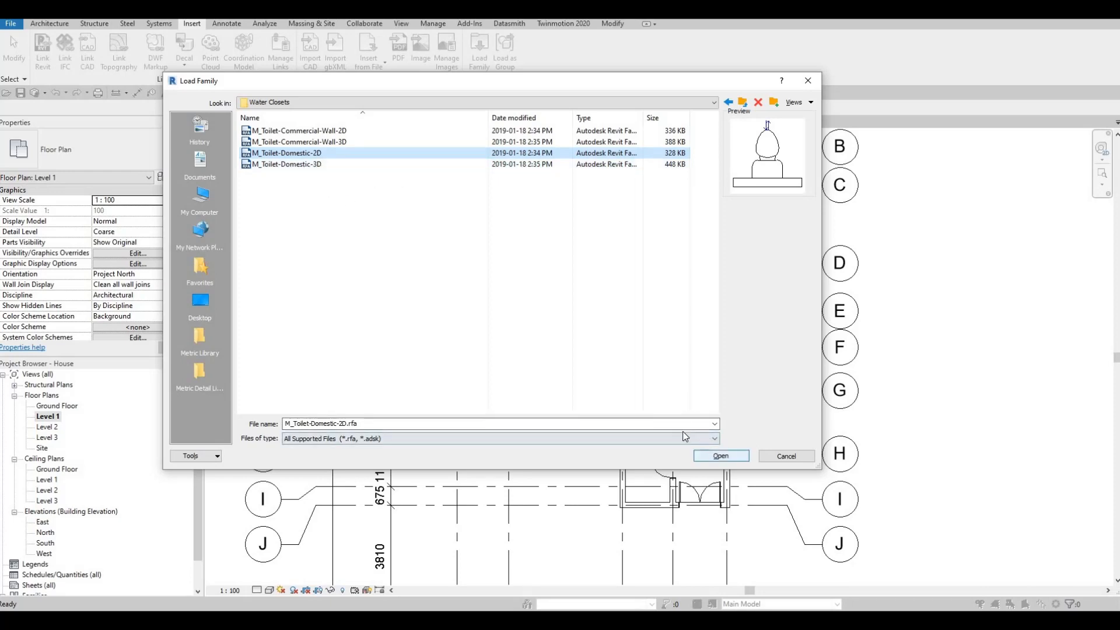
# Place the M_Toilet-Domestic-2D component against the south wall of the small southern room, close to its west wall and facing north.
pyautogui.press('c')
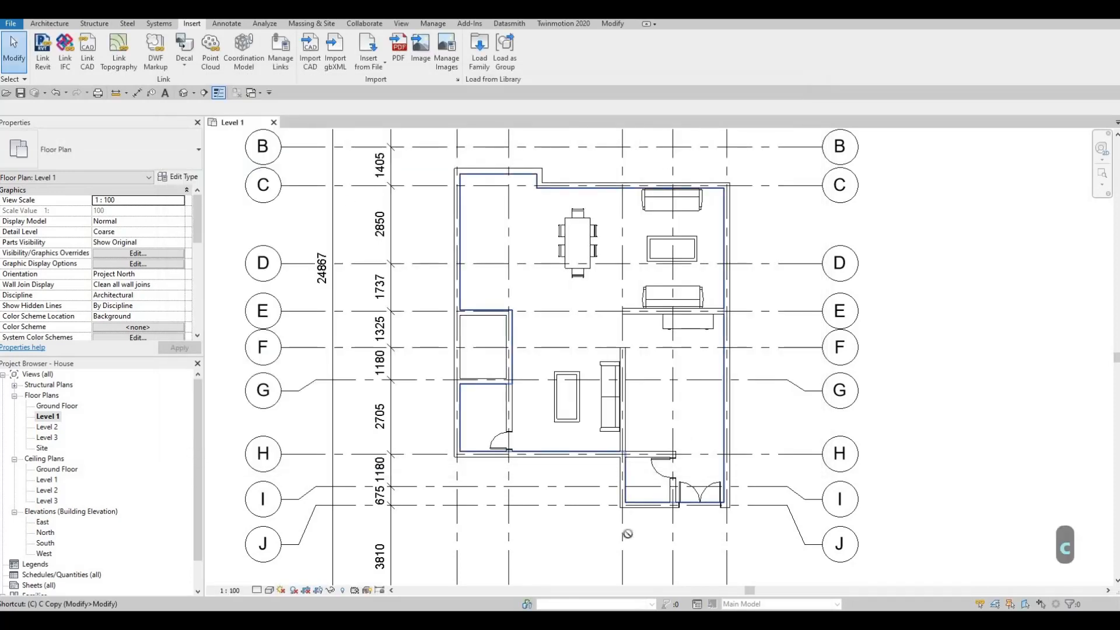
pyautogui.press('m')
pyautogui.scroll(5, 640, 489)
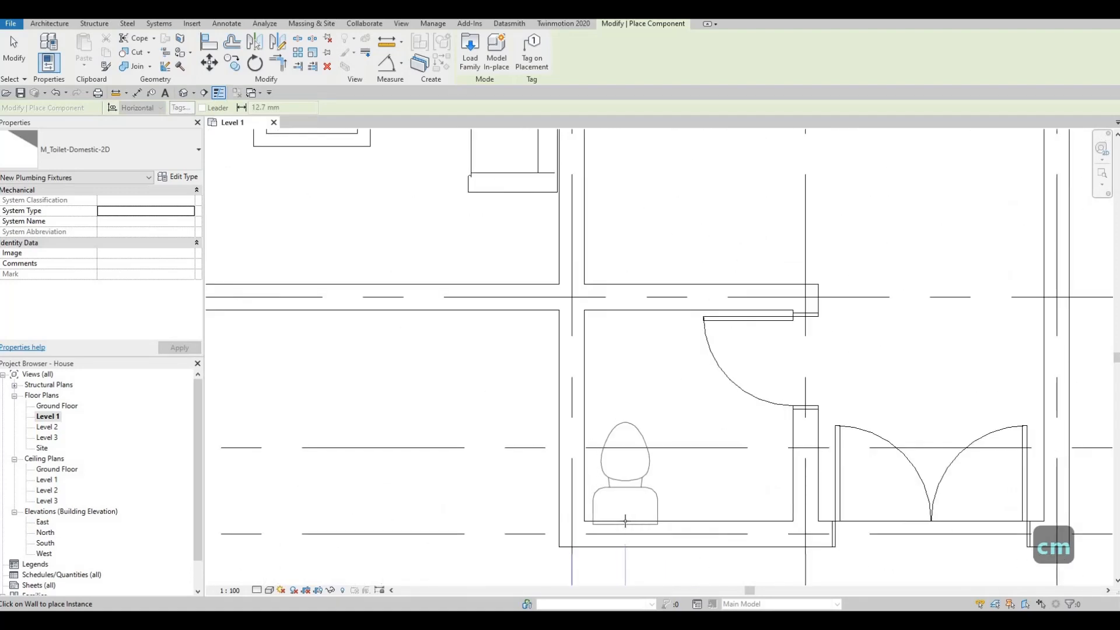
pyautogui.click(625, 485)
pyautogui.press('Escape')
pyautogui.press('Escape')
# Start loading another family and browse to the Sinks folder under the plumbing Fixtures.
pyautogui.click(192, 23)
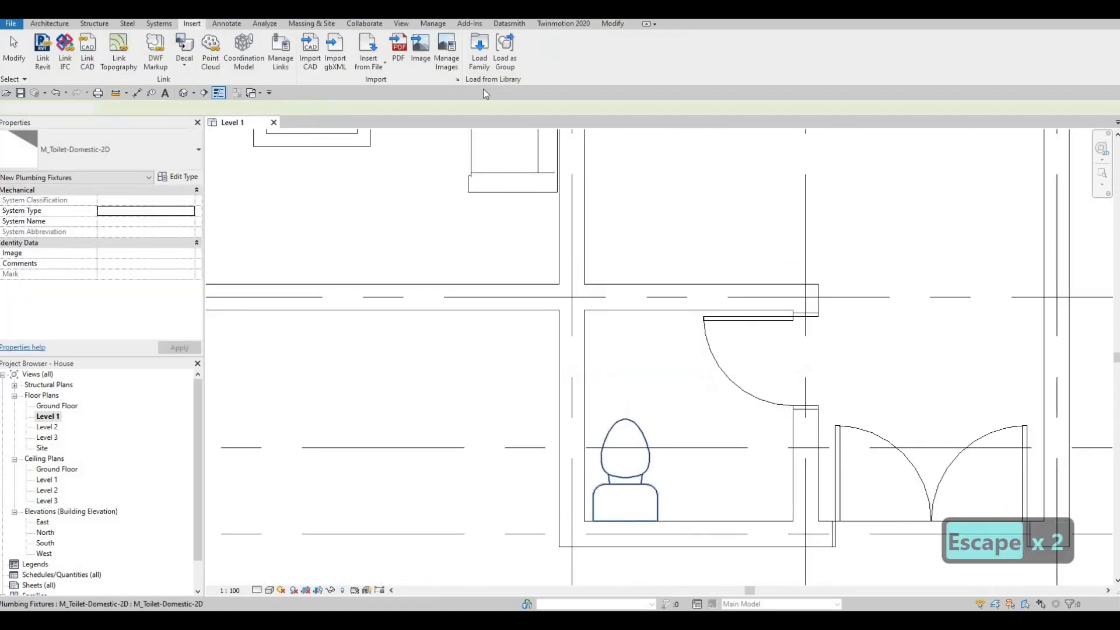
pyautogui.click(480, 67)
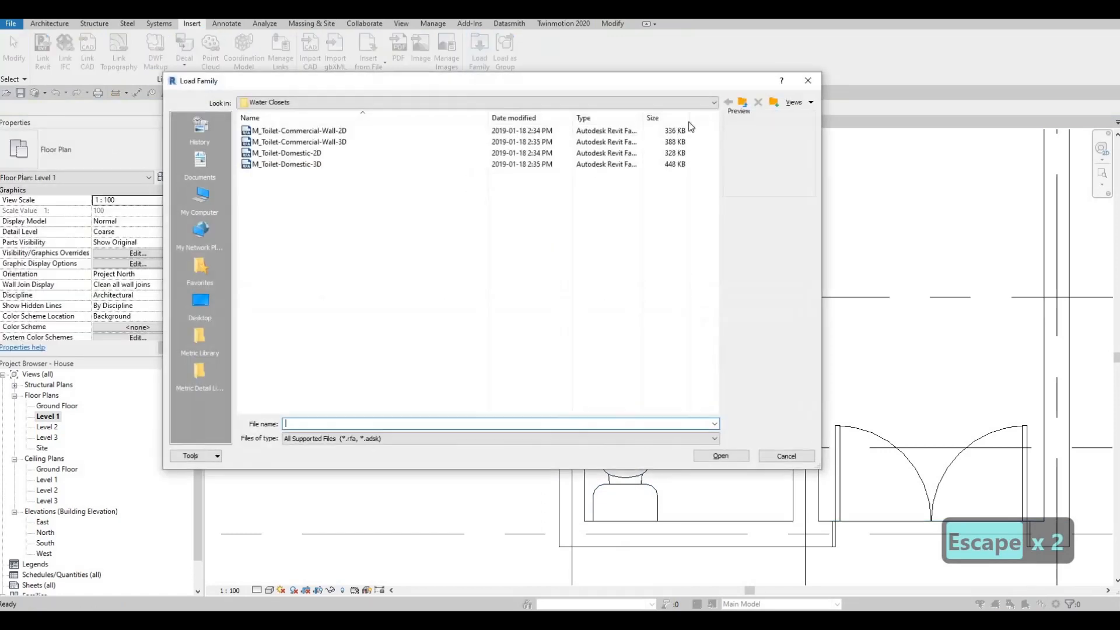
pyautogui.click(743, 104)
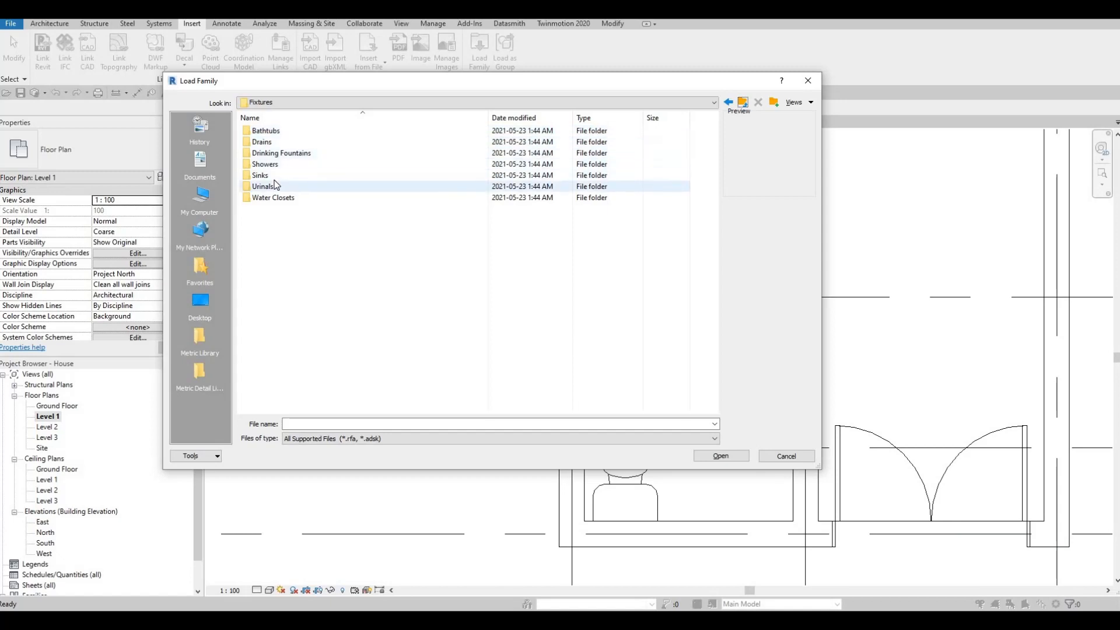
pyautogui.doubleClick(397, 176)
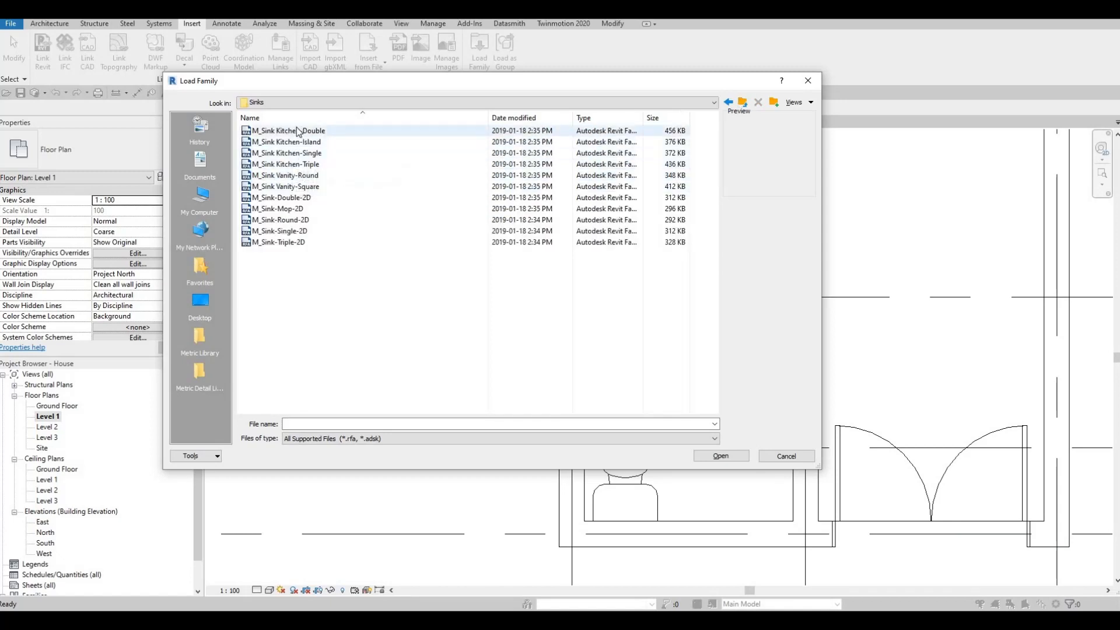
# Preview the sink families and load M_Sink Vanity-Square from the Sinks folder.
pyautogui.click(296, 133)
pyautogui.click(285, 143)
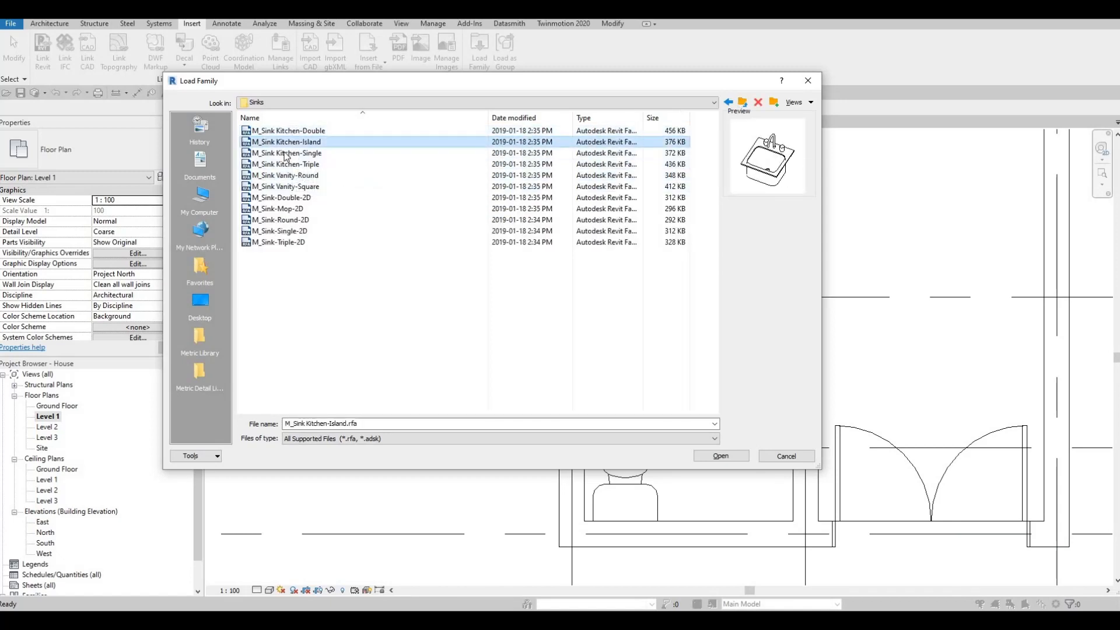
pyautogui.click(274, 187)
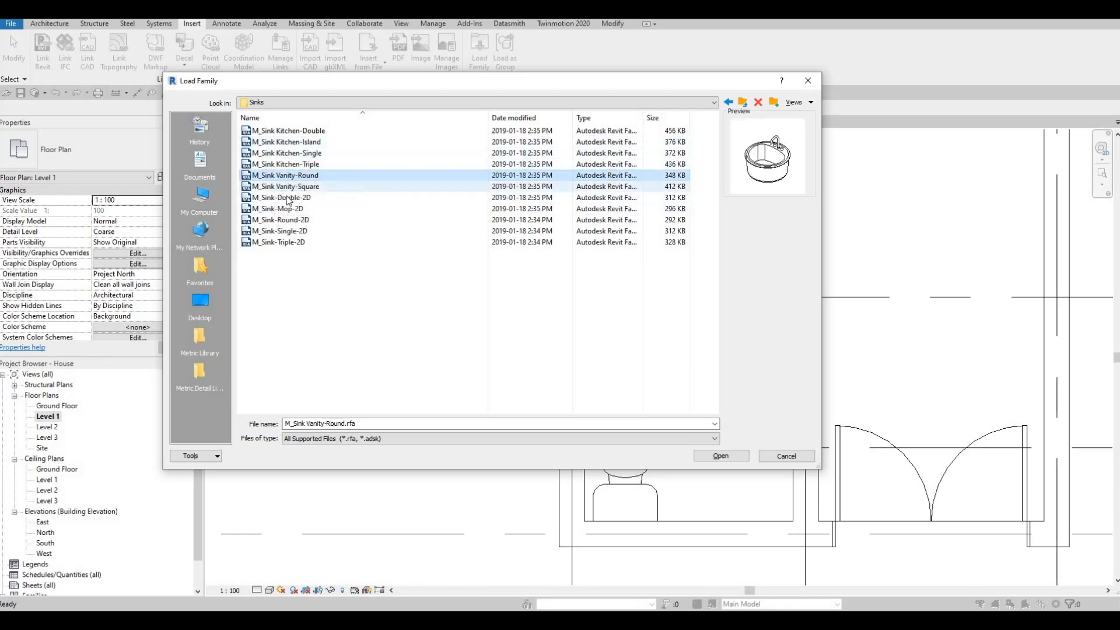
pyautogui.click(733, 459)
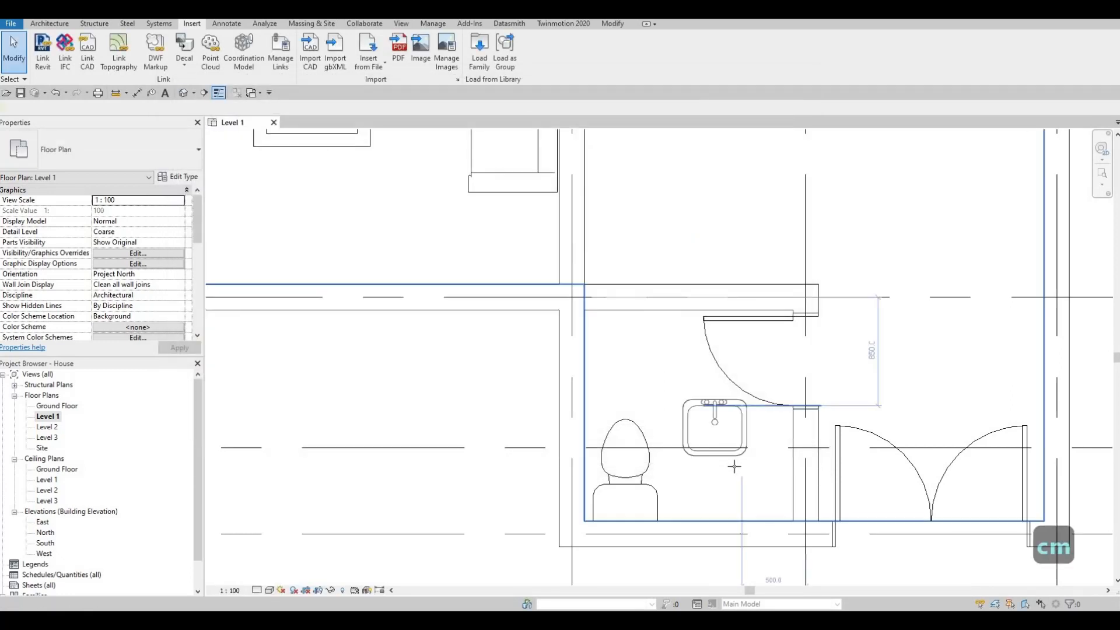
# Place the 500 x 440mm vanity sink east of the toilet, rotated so its faucet sits against the bathroom's south wall.
pyautogui.press('space')
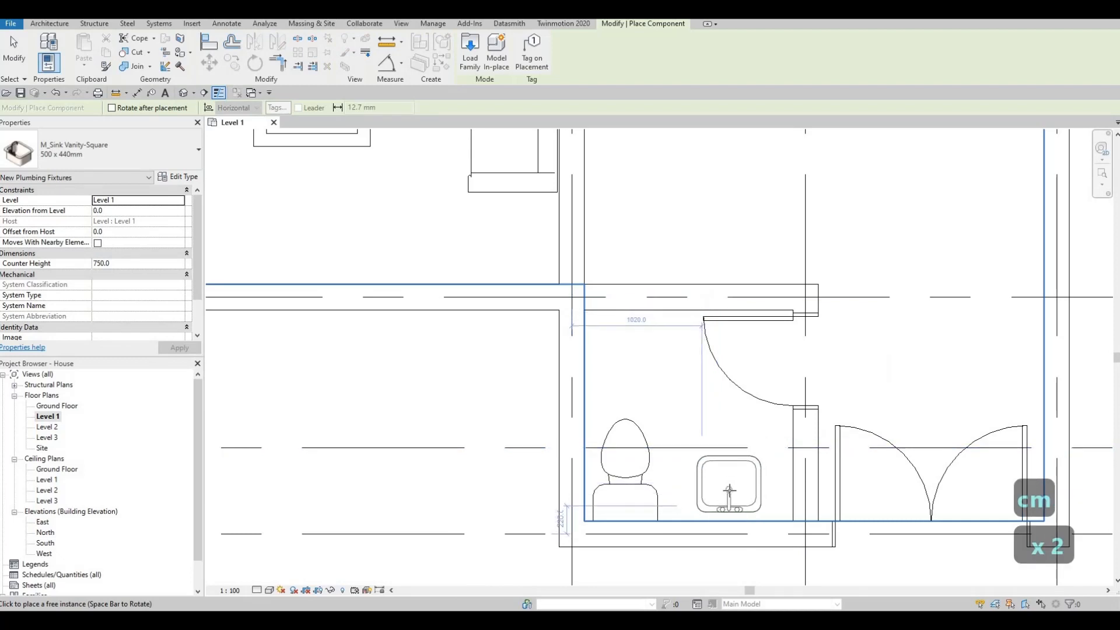
pyautogui.click(767, 489)
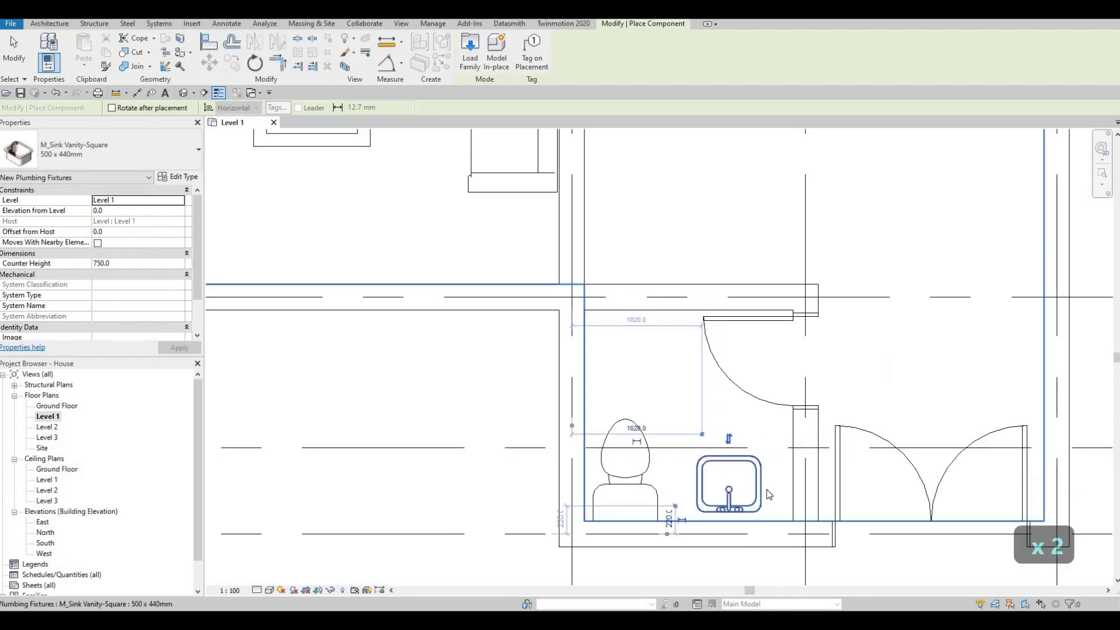
pyautogui.press('Escape')
pyautogui.press('Escape')
pyautogui.press('Escape')
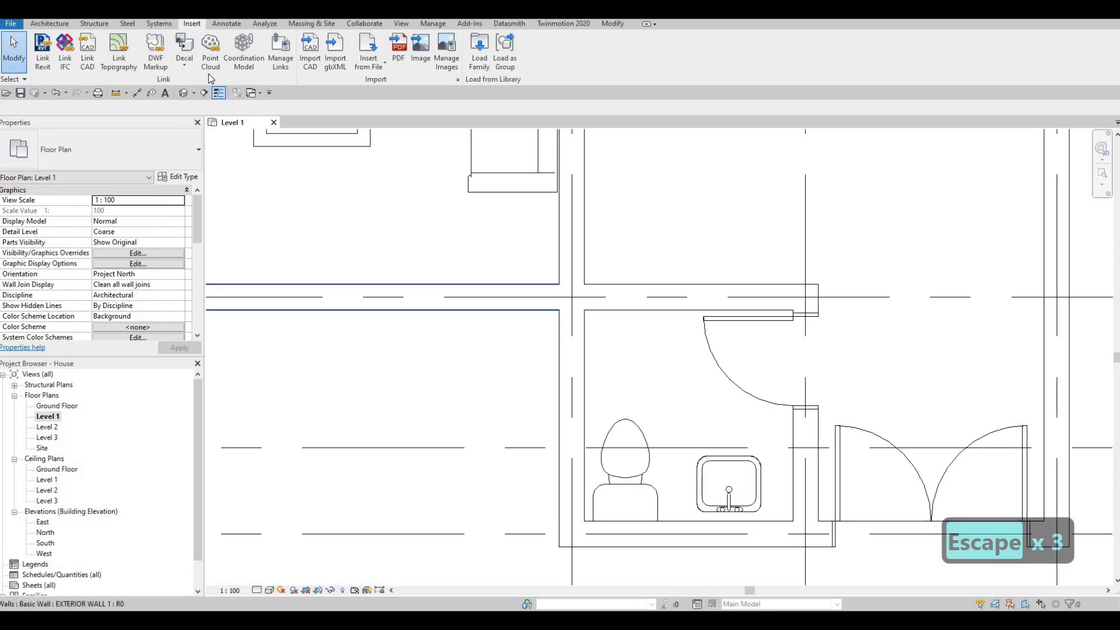
# Outline a counter around the vanity sink with thin detail lines, running north from the south wall, then about 1040 mm to the east wall.
pyautogui.click(228, 25)
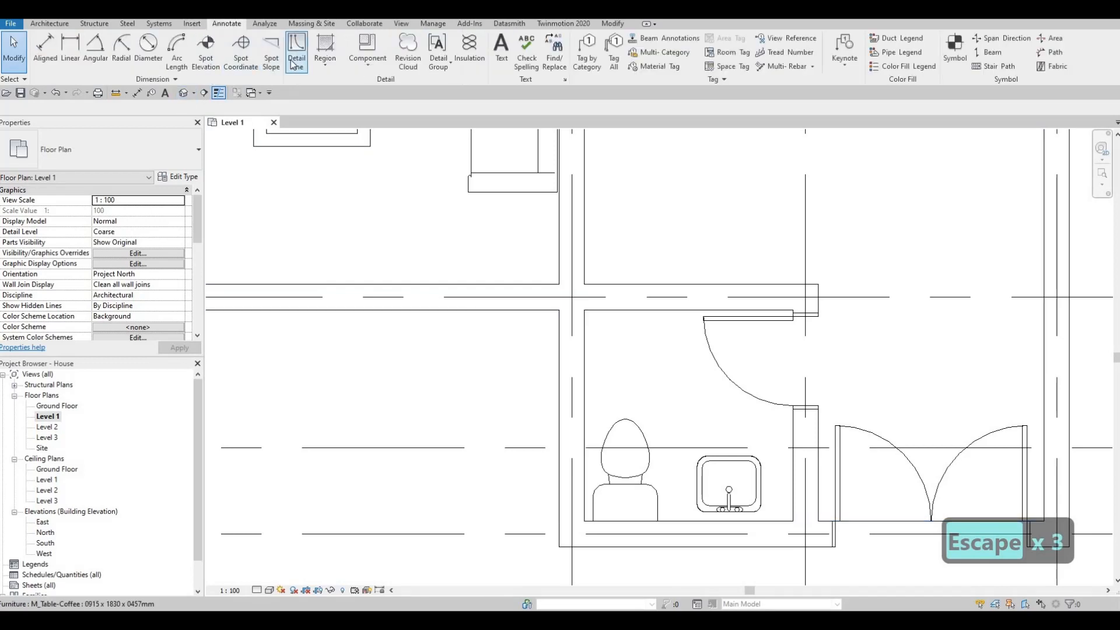
pyautogui.click(297, 54)
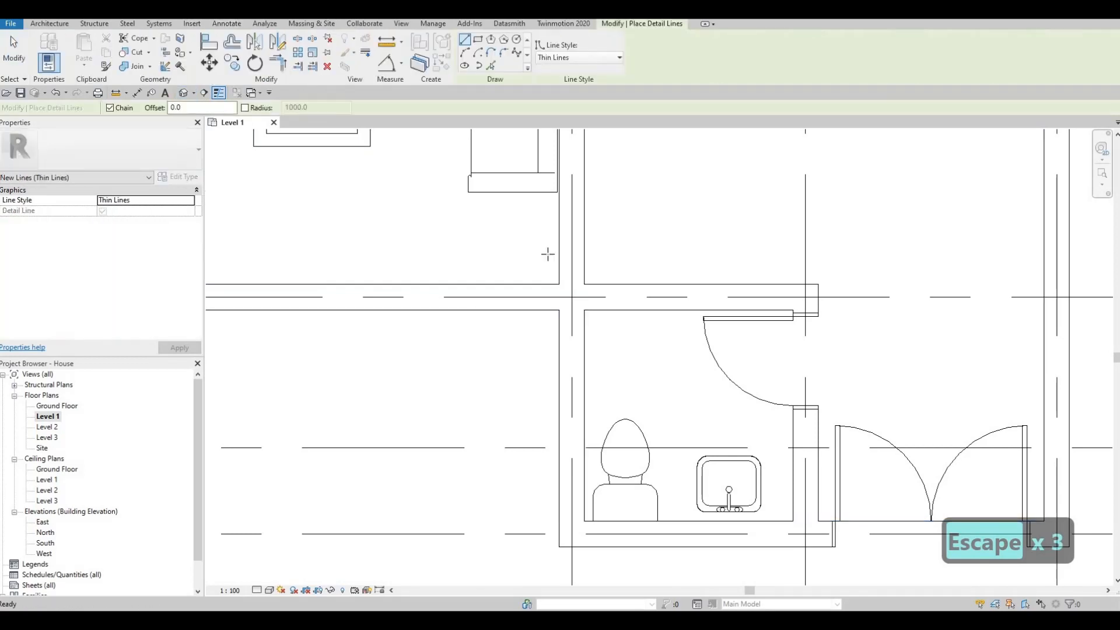
pyautogui.click(666, 521)
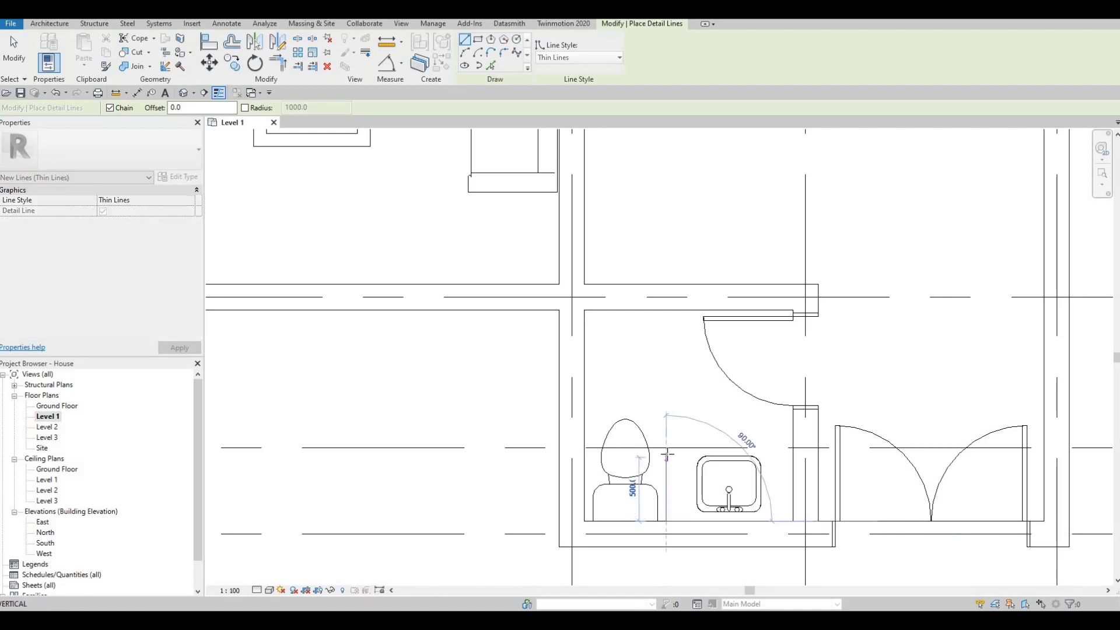
pyautogui.click(796, 455)
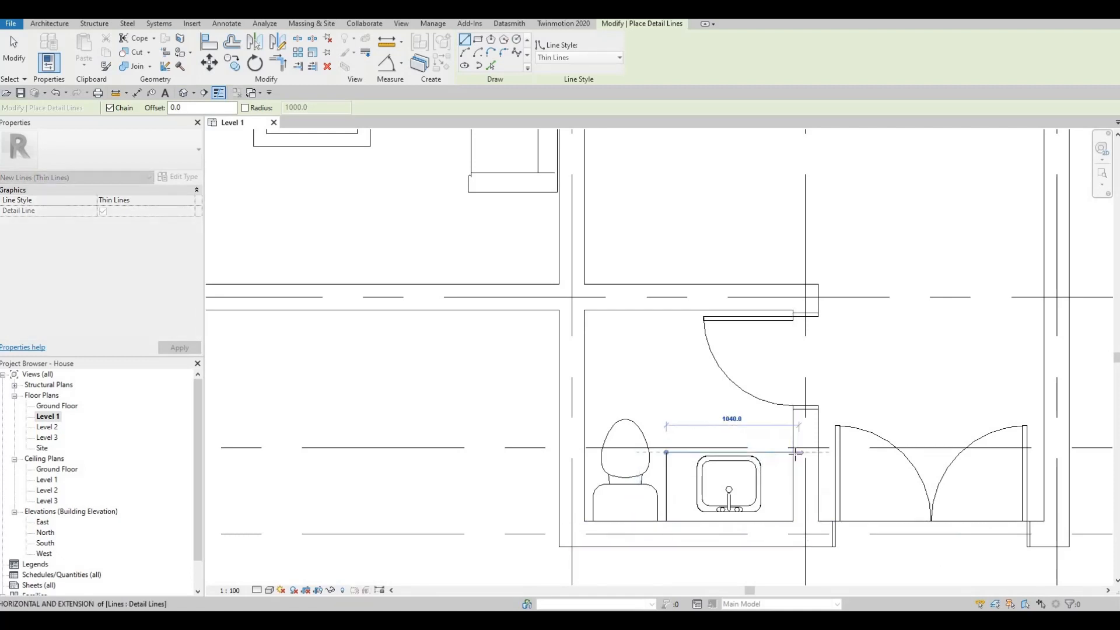
pyautogui.click(795, 453)
pyautogui.press('Escape')
pyautogui.press('Escape')
pyautogui.press('Escape')
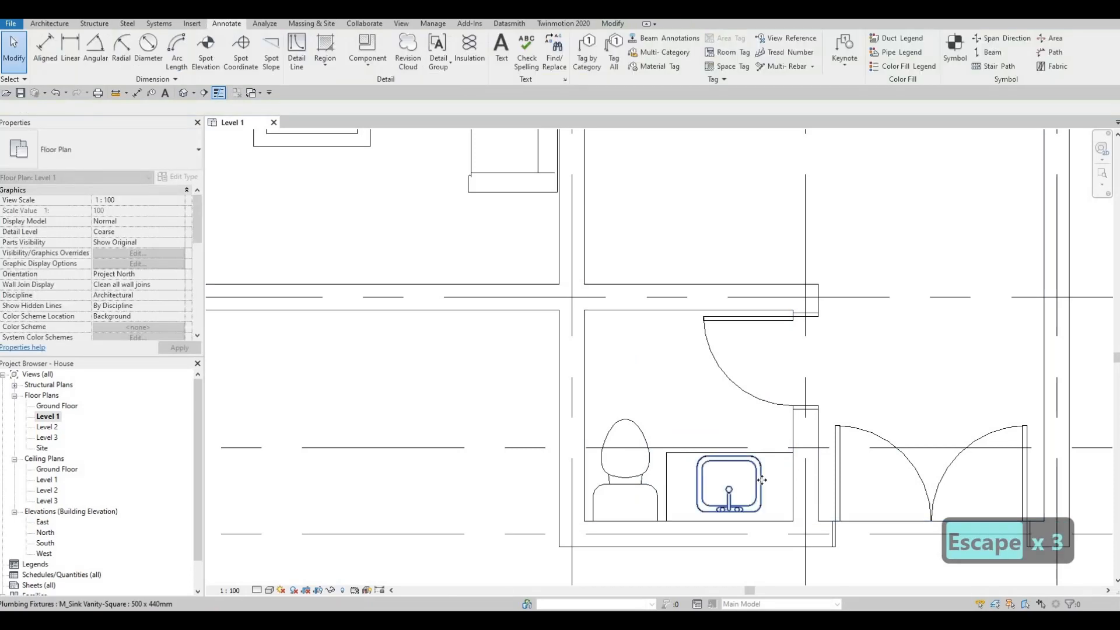
# Nudge the vanity sink slightly south and east to centre it within the counter outline.
pyautogui.click(762, 480)
pyautogui.press('Down')
pyautogui.press('Down')
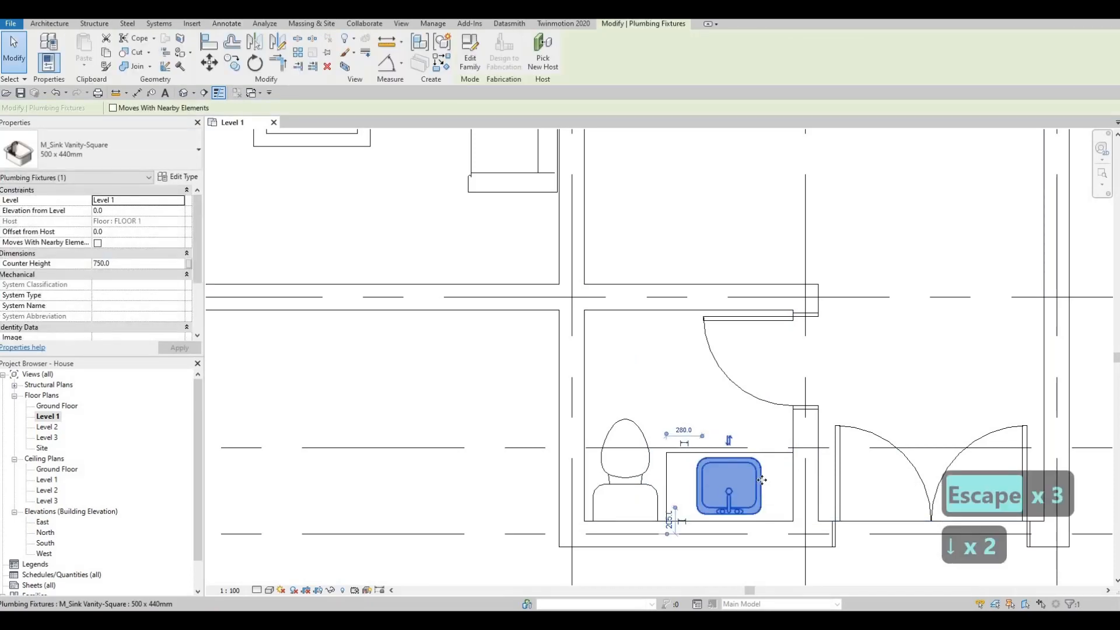
pyautogui.press('Right')
pyautogui.press('Right')
pyautogui.press('Left')
pyautogui.press('Escape')
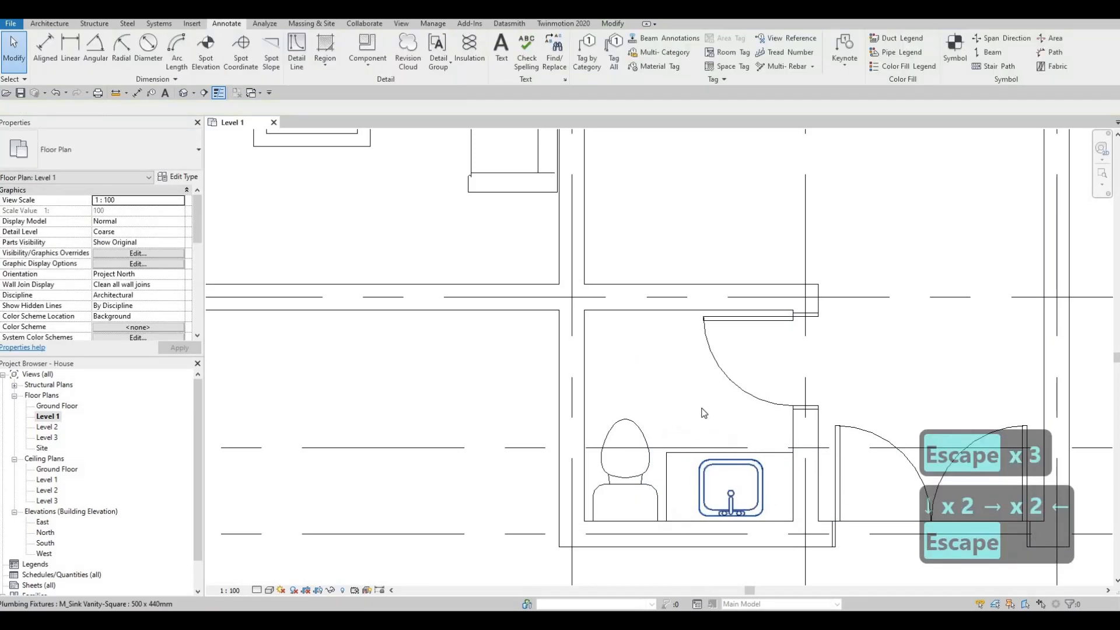
pyautogui.press('Escape')
# Compare the kitchen, vanity and 2D sink previews and load the M_Sink-Double-2D family from the Sinks folder.
pyautogui.scroll(-2, 704, 424)
pyautogui.moveTo(770, 430); pyautogui.dragTo(798, 417, button='middle')
pyautogui.scroll(-2, 799, 413)
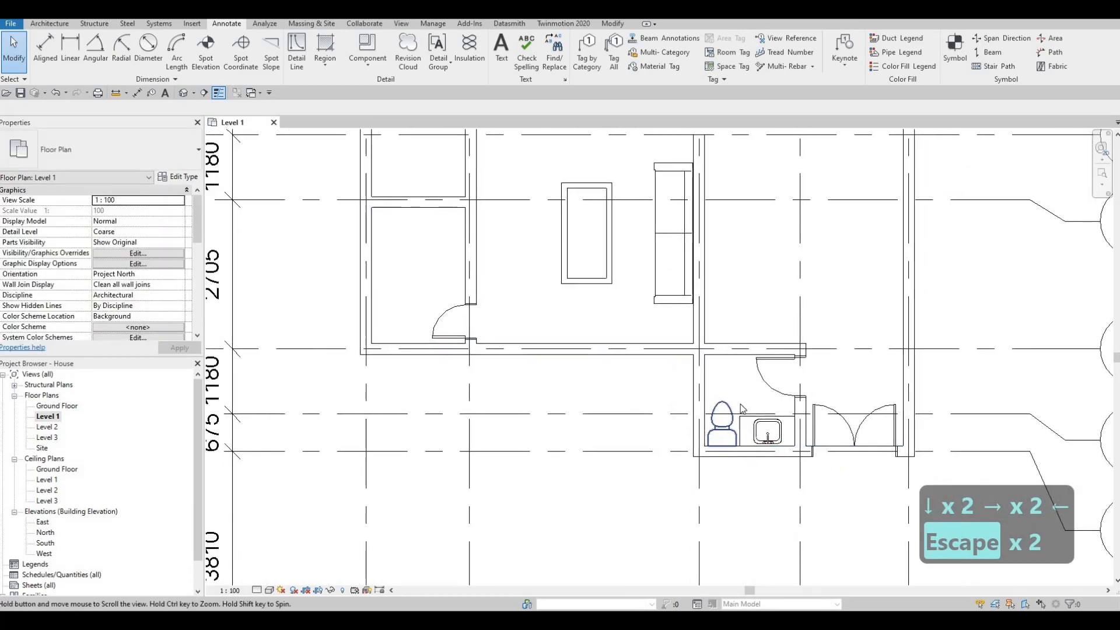
pyautogui.moveTo(653, 417); pyautogui.dragTo(812, 428, button='middle')
pyautogui.scroll(-1, 717, 415)
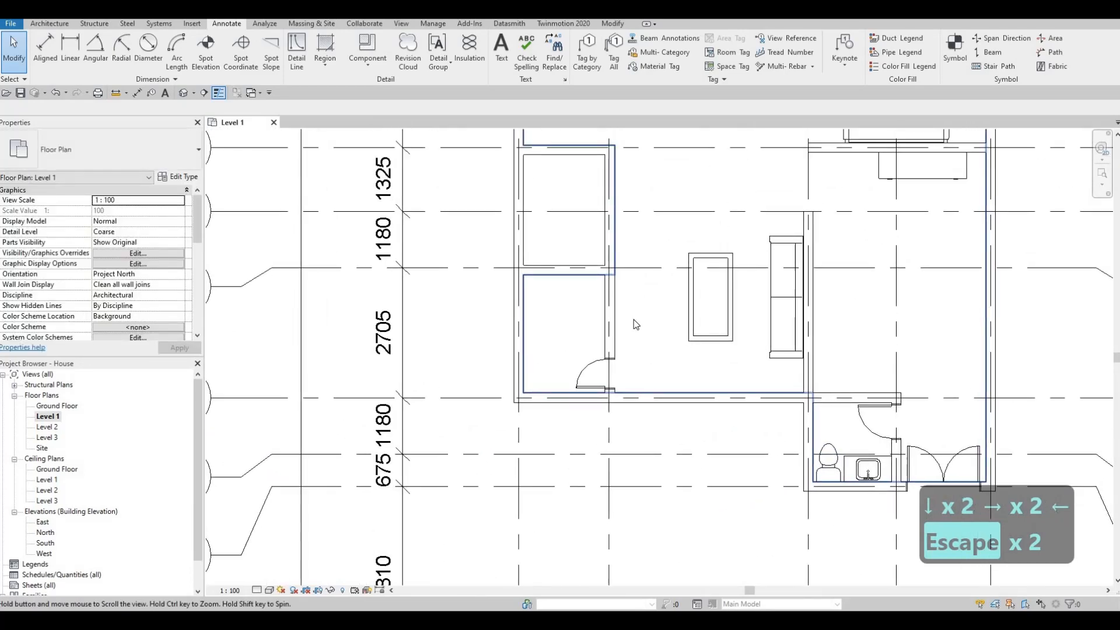
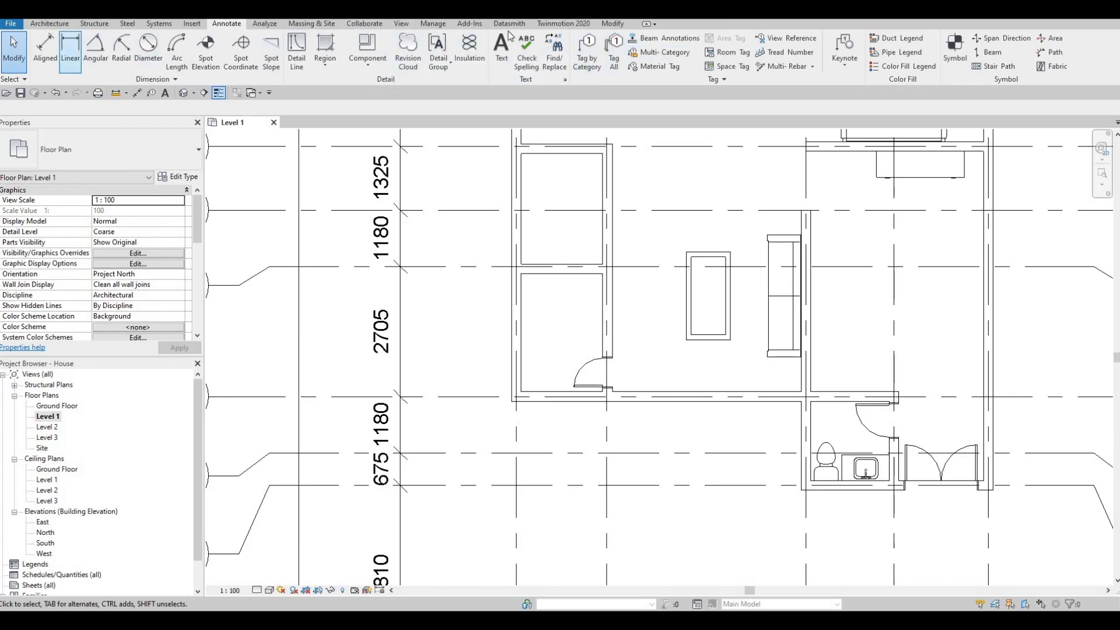
pyautogui.click(49, 26)
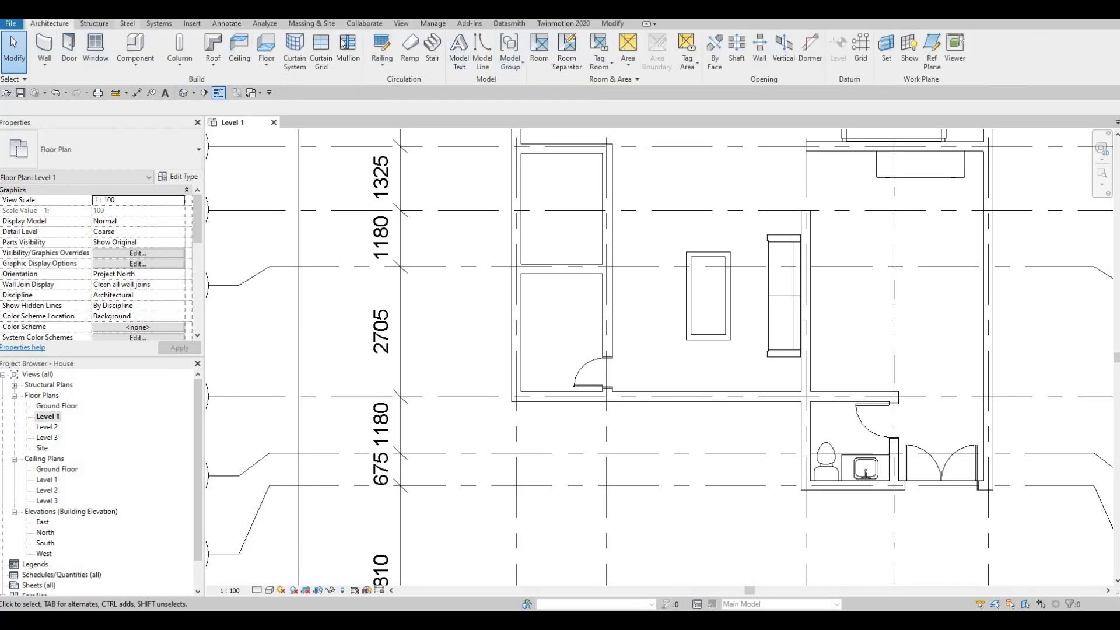
pyautogui.click(192, 24)
pyautogui.click(479, 50)
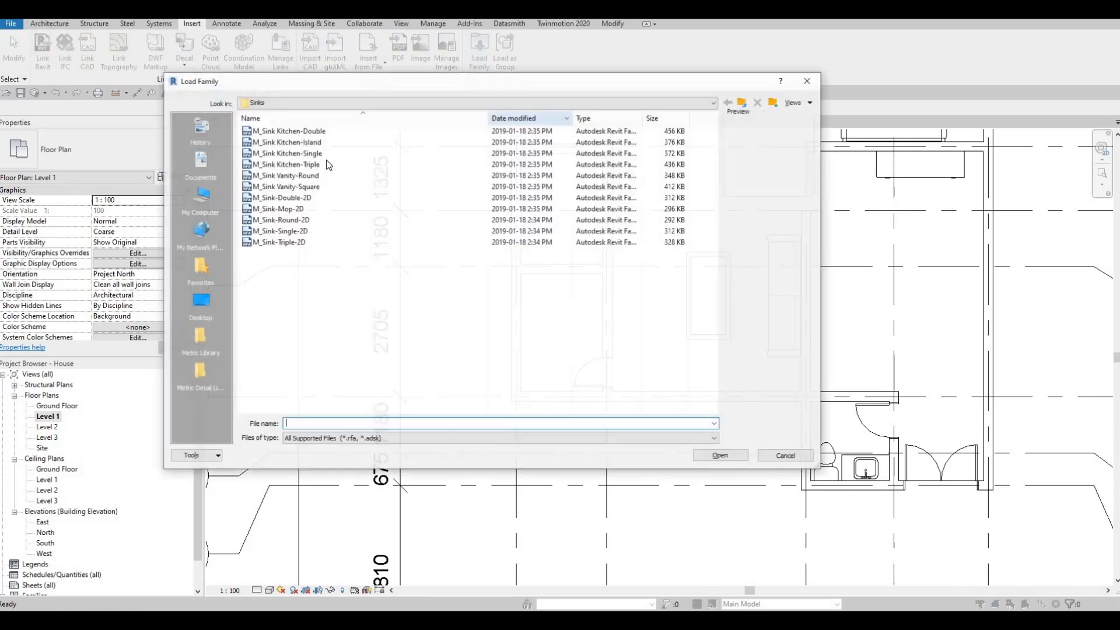
pyautogui.click(307, 153)
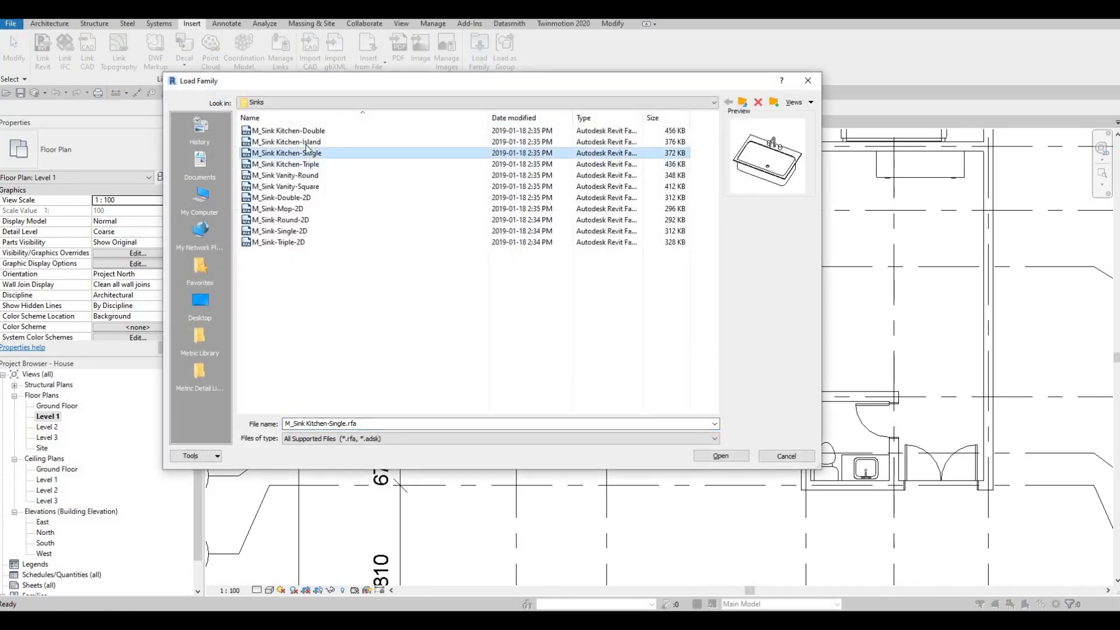
pyautogui.click(303, 143)
pyautogui.press('Up')
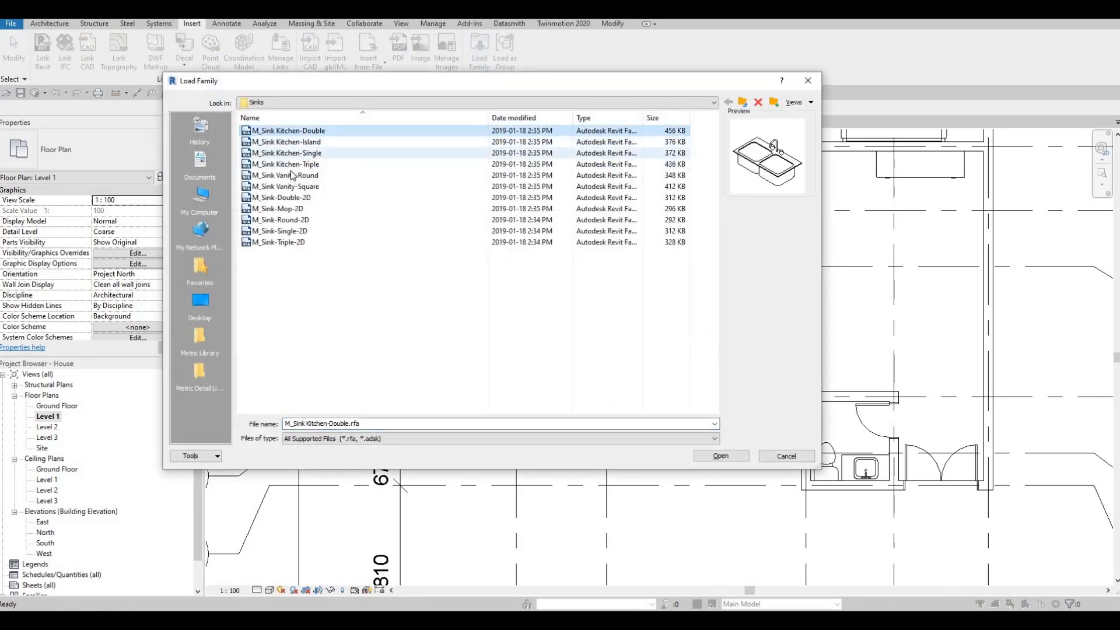
pyautogui.press('Down')
pyautogui.press('Down')
pyautogui.press('Down')
pyautogui.press('Down')
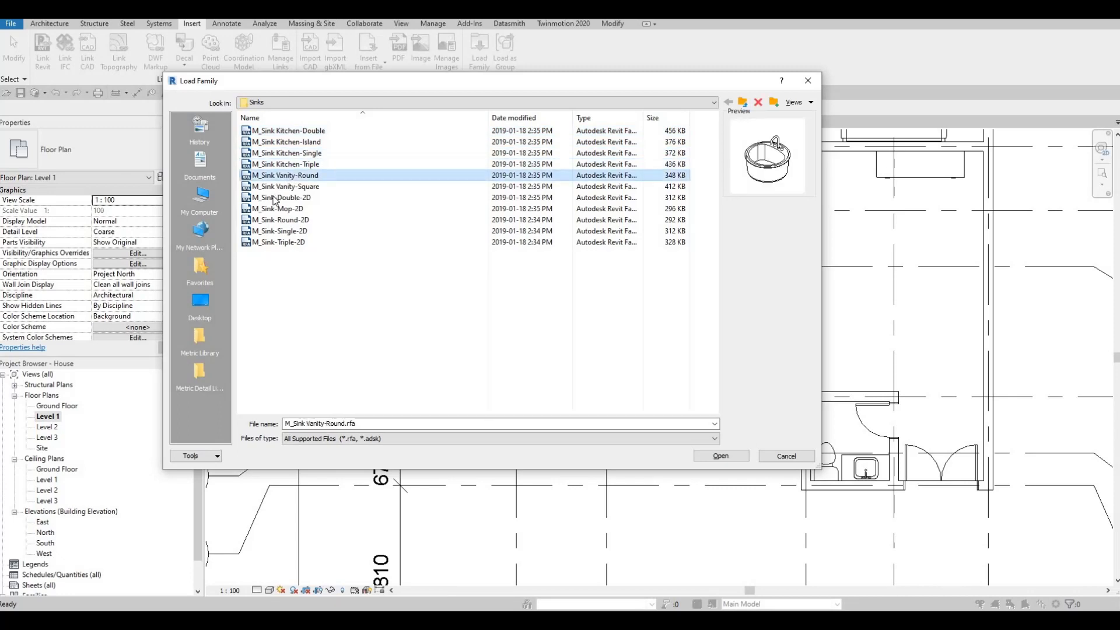
pyautogui.press('Down')
pyautogui.press('Down')
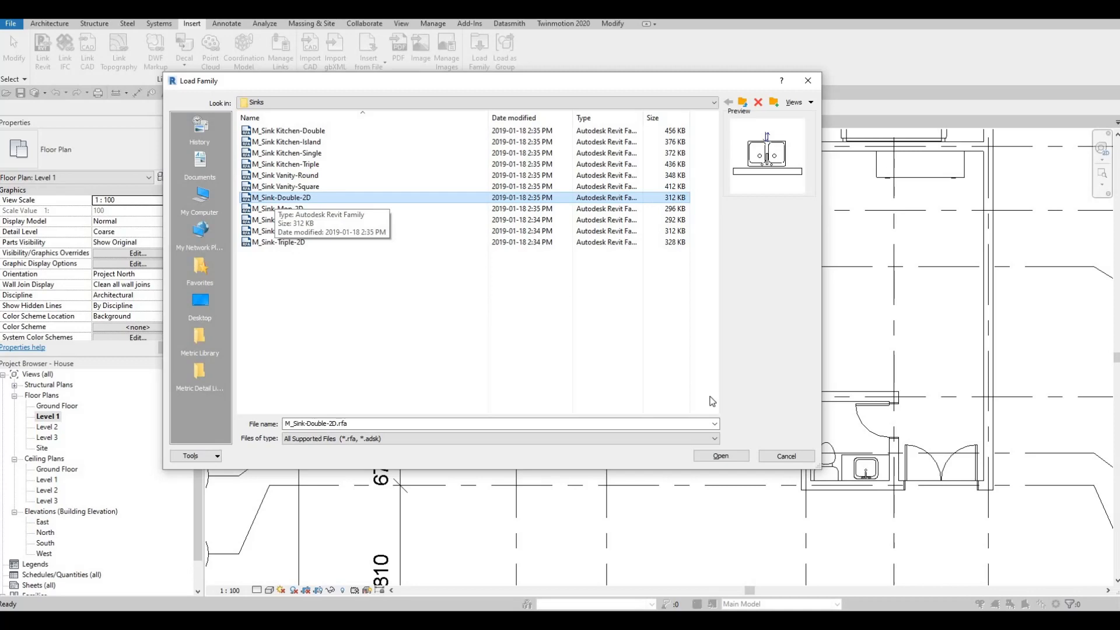
pyautogui.click(720, 456)
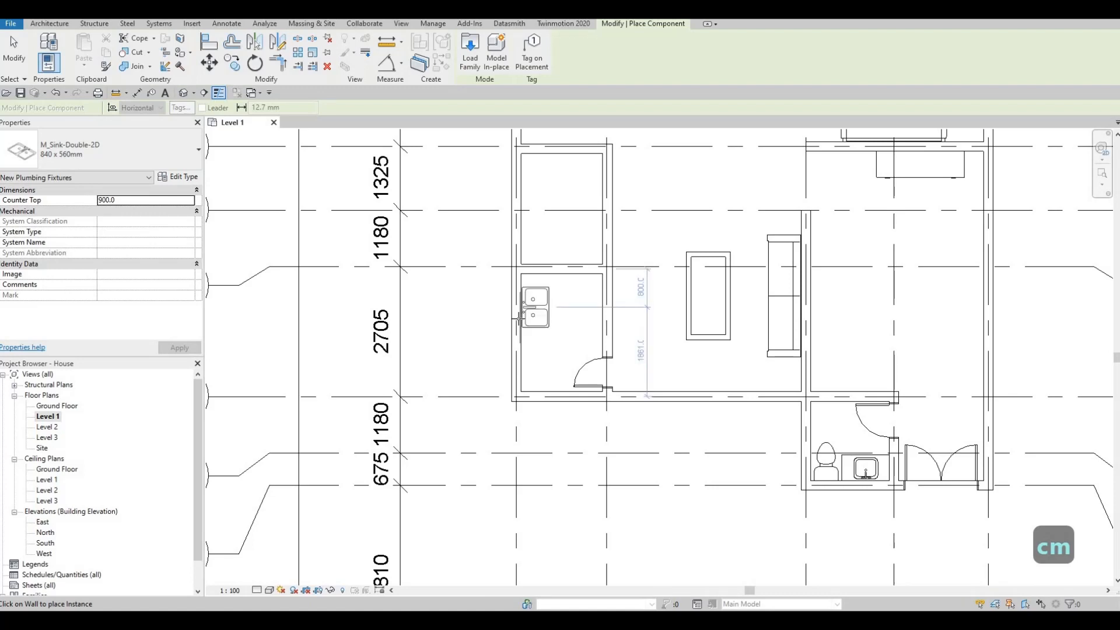
# Place the 840 x 560mm double sink on the west wall of the small southwest room, about 800 mm from its north wall.
pyautogui.scroll(2, 519, 315)
pyautogui.scroll(1, 519, 320)
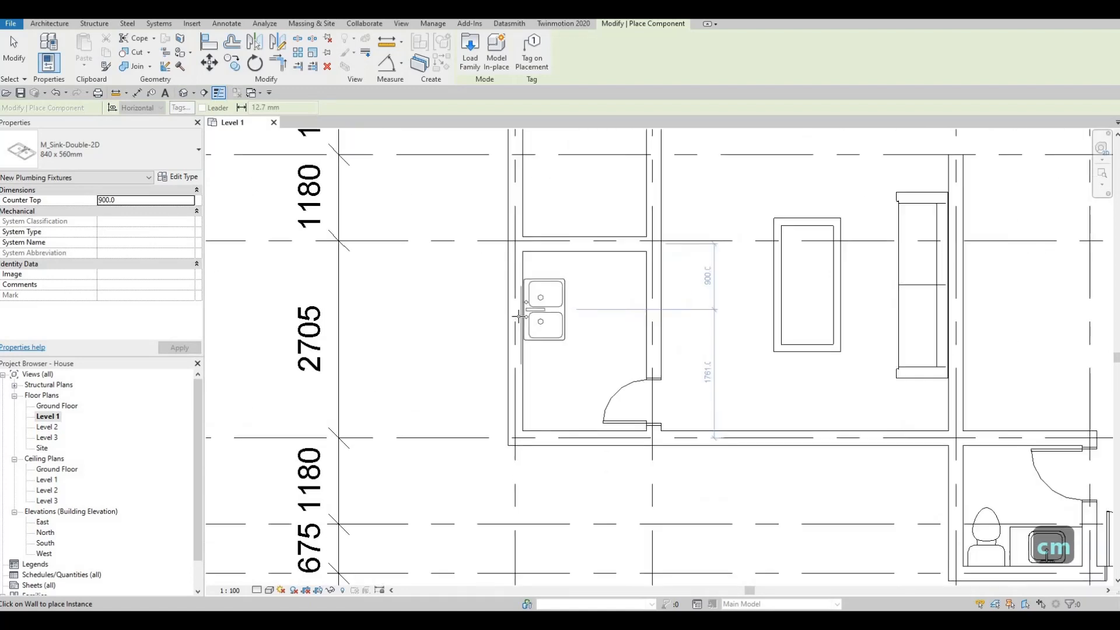
pyautogui.click(545, 292)
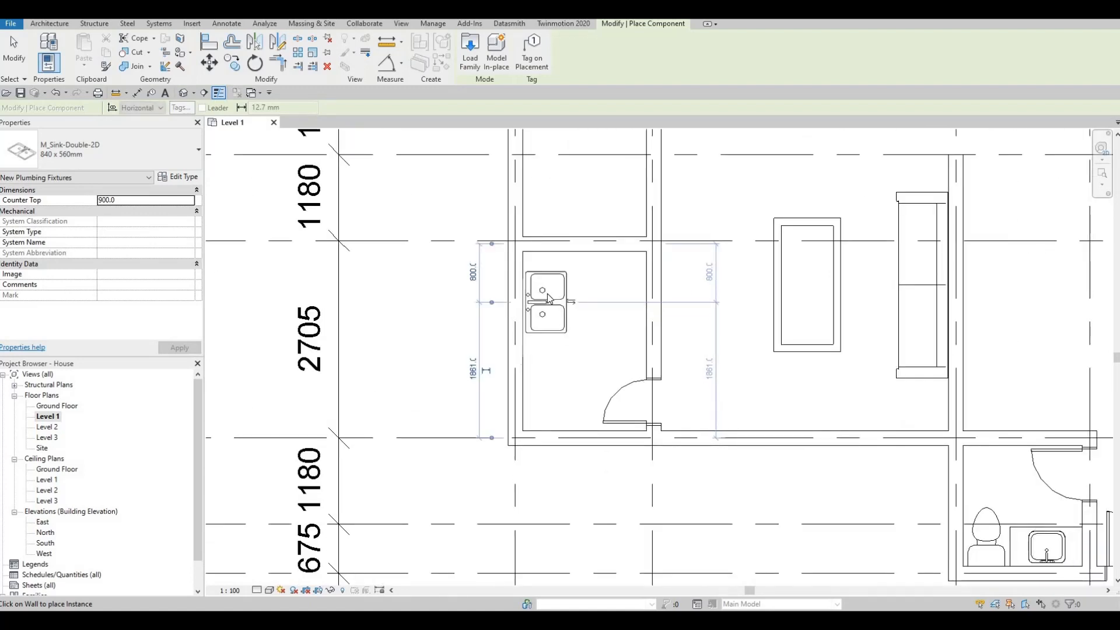
pyautogui.press('Escape')
pyautogui.press('Escape')
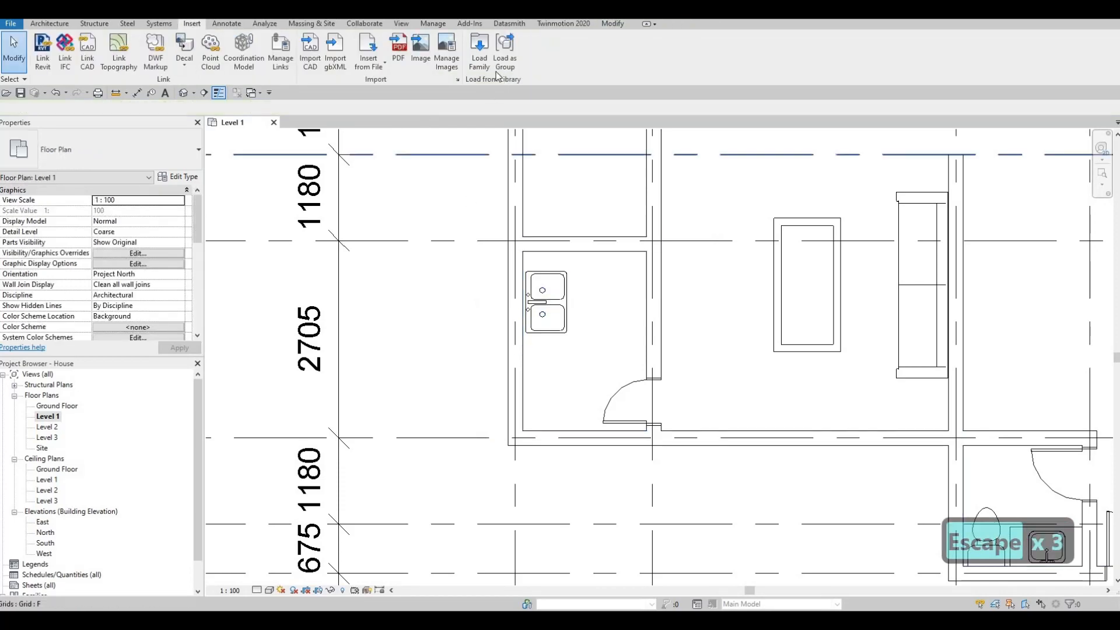
# Load the M_Washer_Dryer_Combo family from the Mid-Range folder within the library's Specialty Equipment, Domestic folder.
pyautogui.click(479, 54)
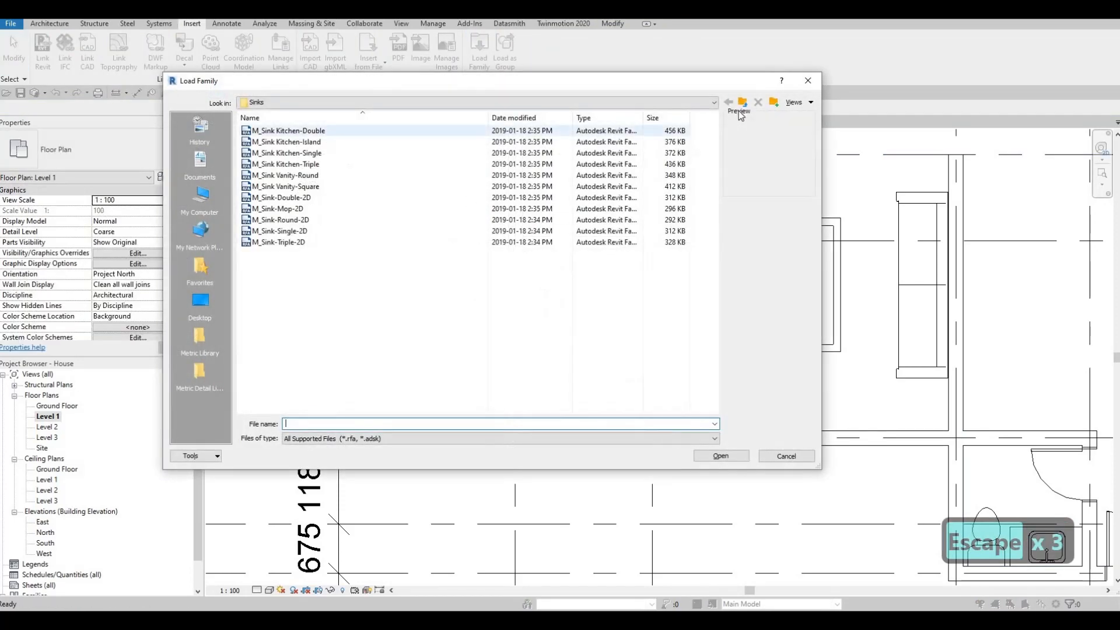
pyautogui.click(743, 104)
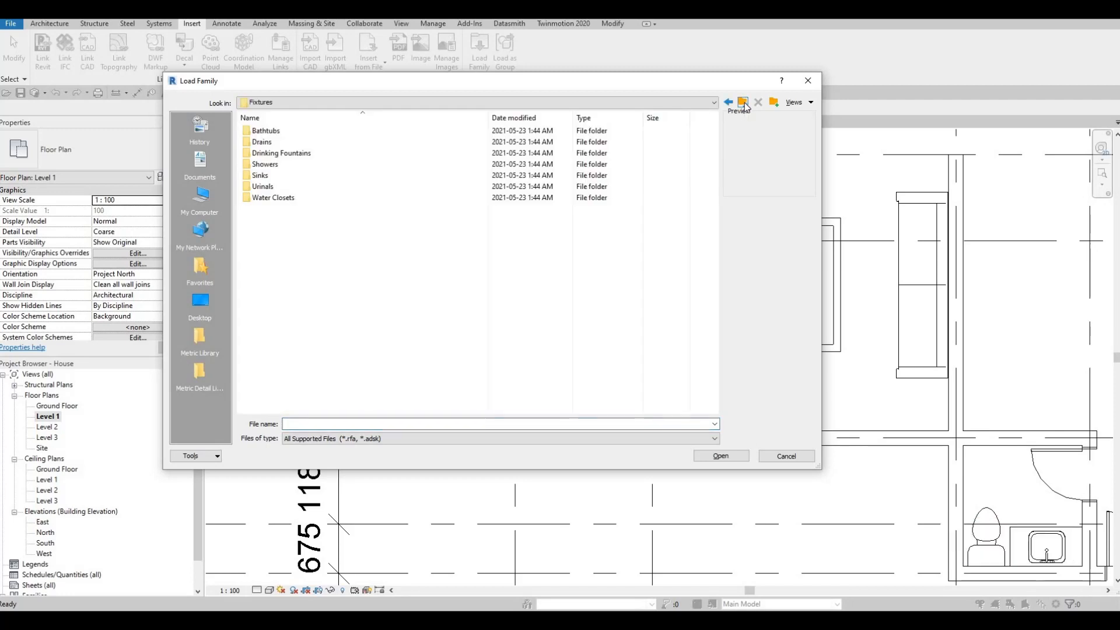
pyautogui.click(744, 104)
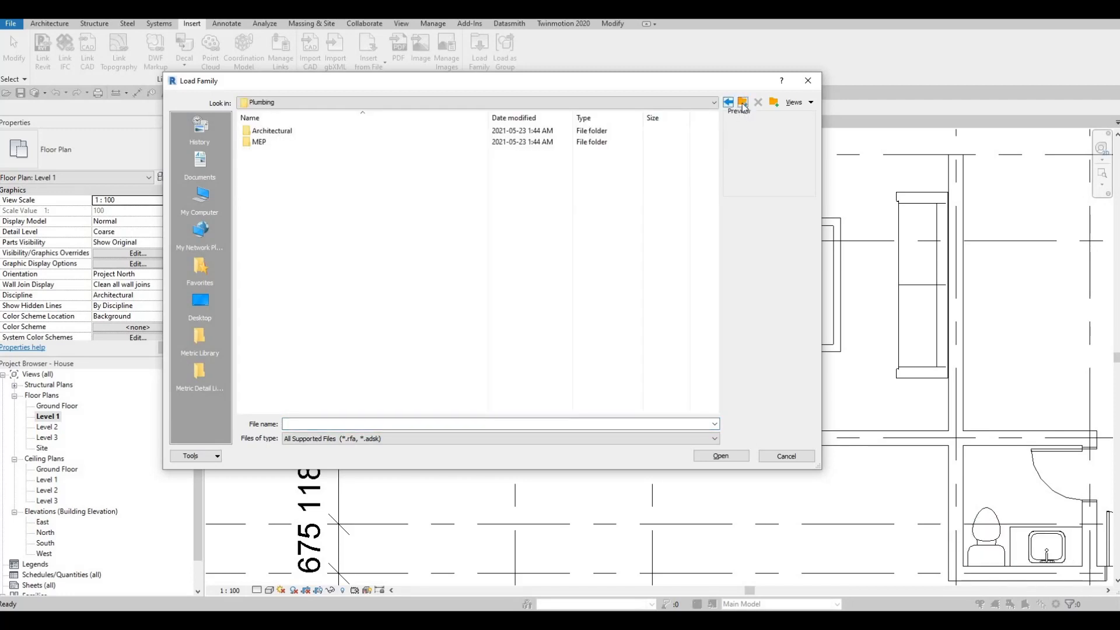
pyautogui.press('BackSpace')
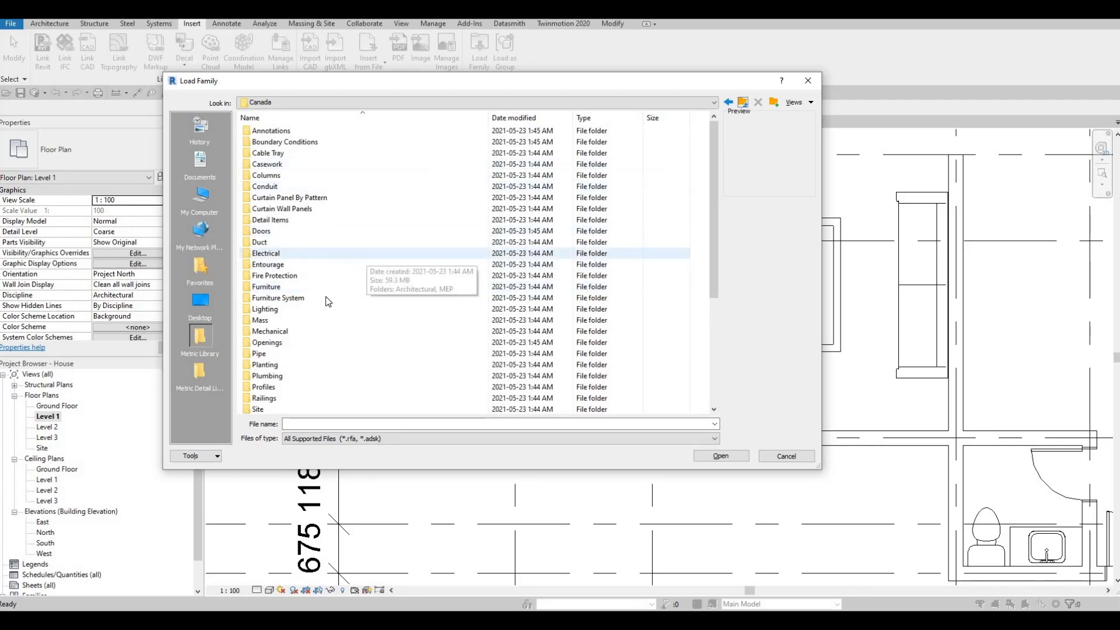
pyautogui.scroll(-3, 325, 302)
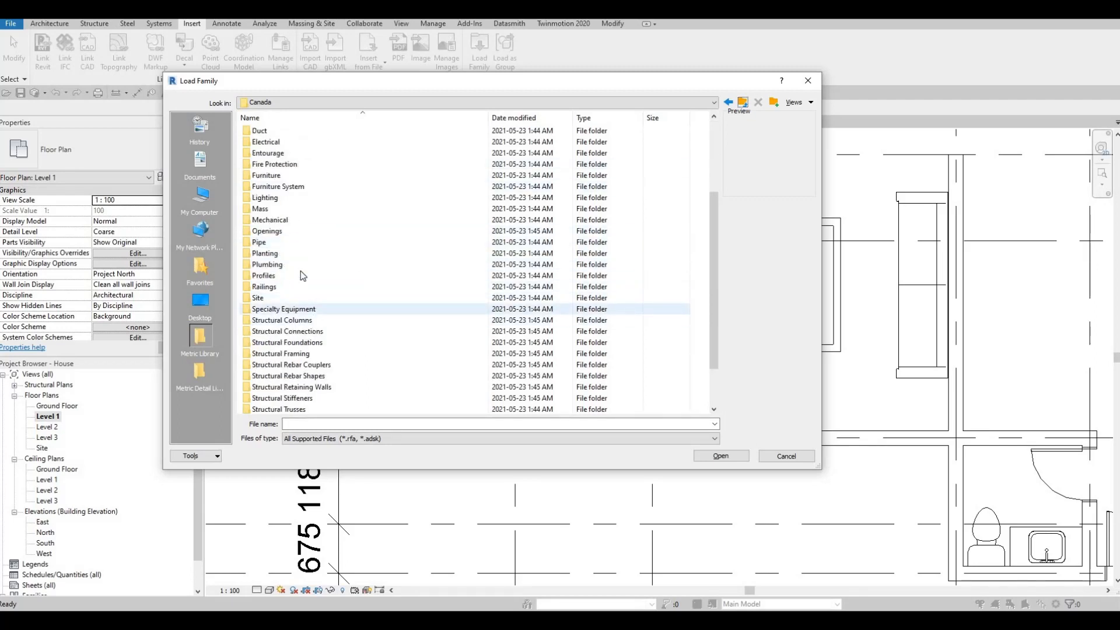
pyautogui.doubleClick(300, 309)
pyautogui.doubleClick(279, 145)
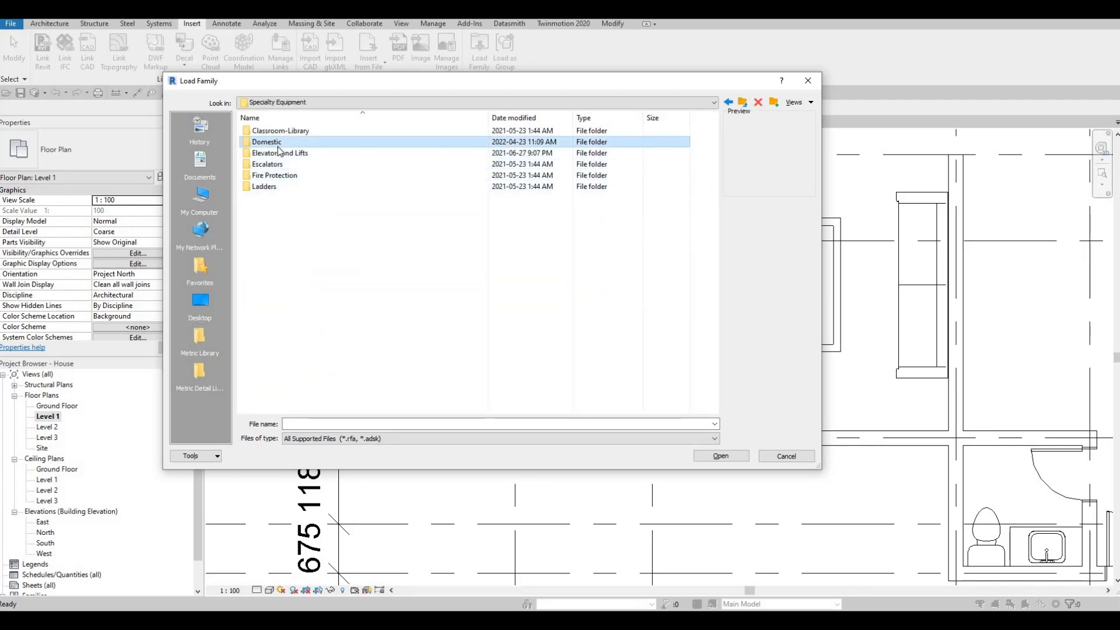
pyautogui.doubleClick(279, 143)
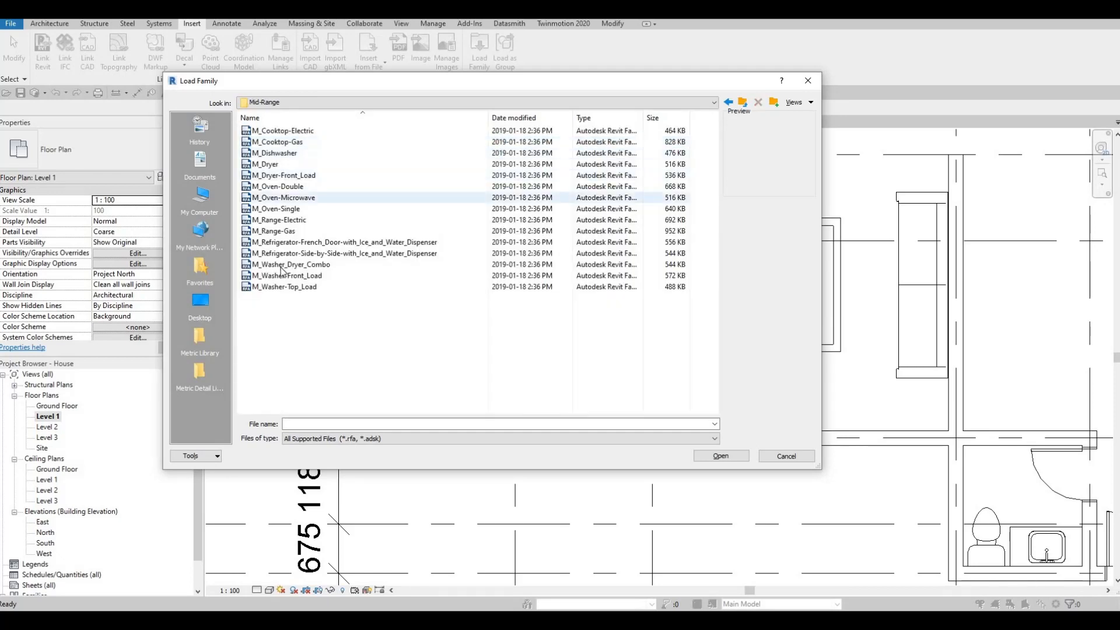
pyautogui.click(279, 265)
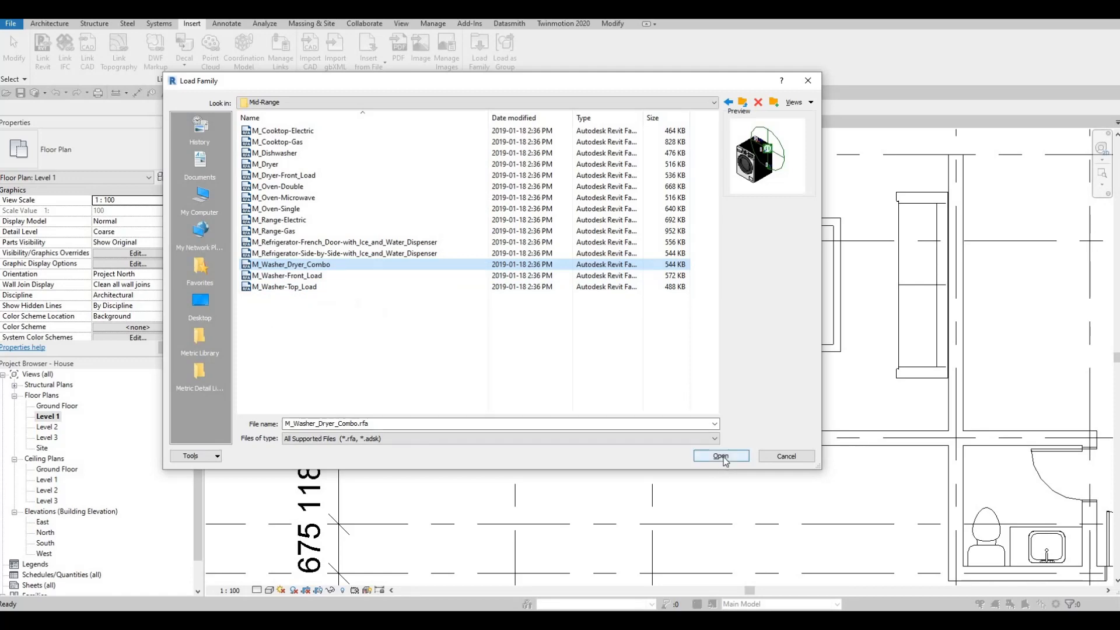
pyautogui.press('Return')
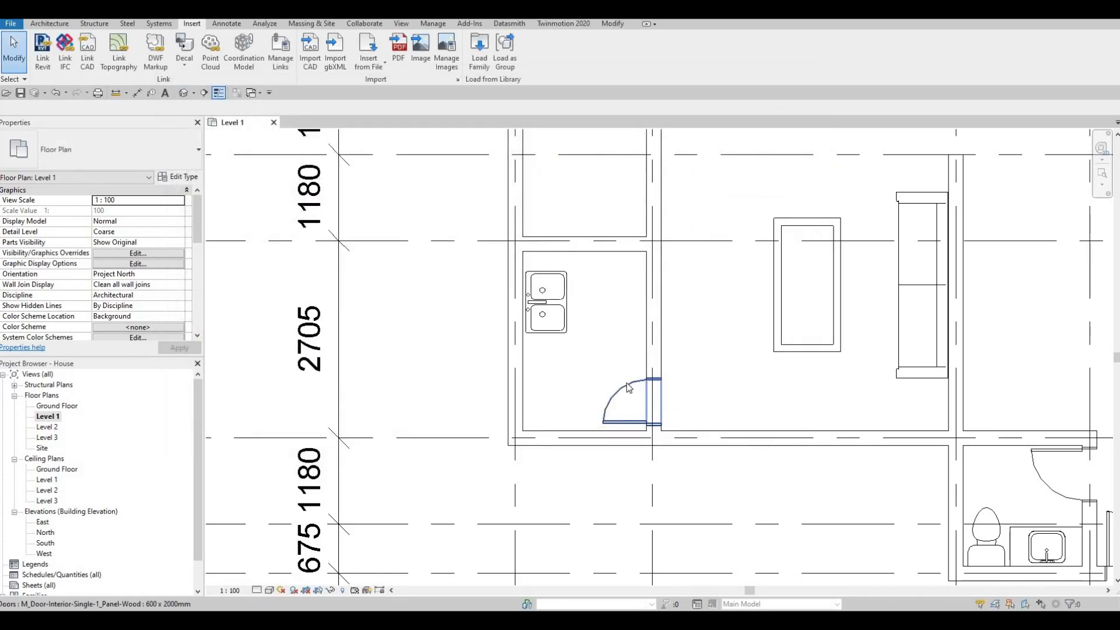
# Place the 600mm M_Washer_Dryer_Combo in the southwest corner of the laundry room, rotated so its back sits against the west wall.
pyautogui.press('c')
pyautogui.press('m')
pyautogui.press('space')
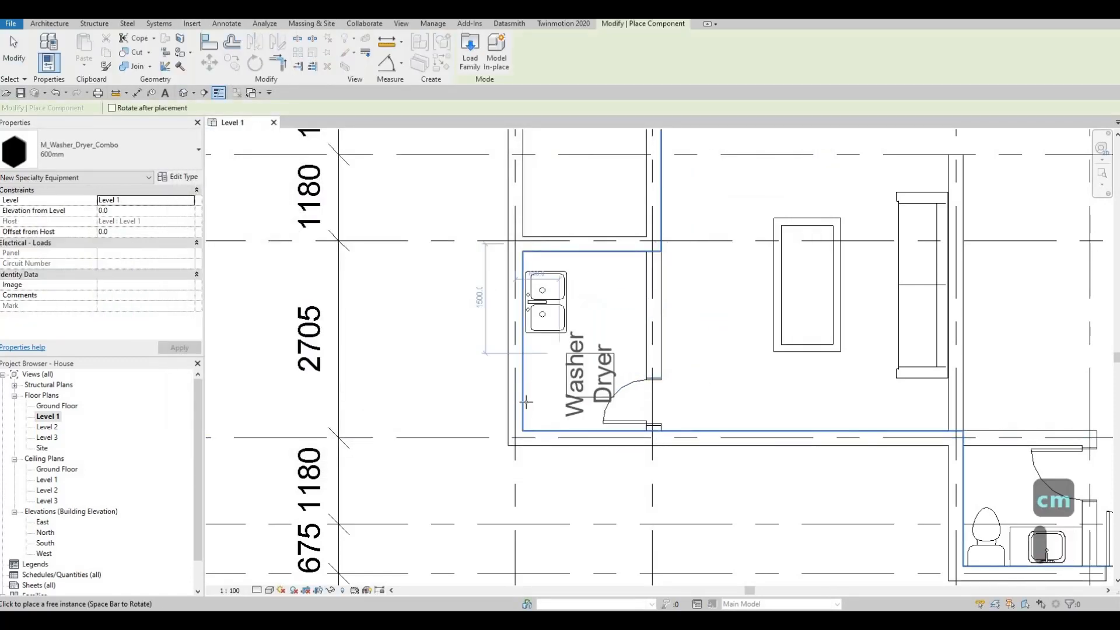
pyautogui.scroll(1, 545, 385)
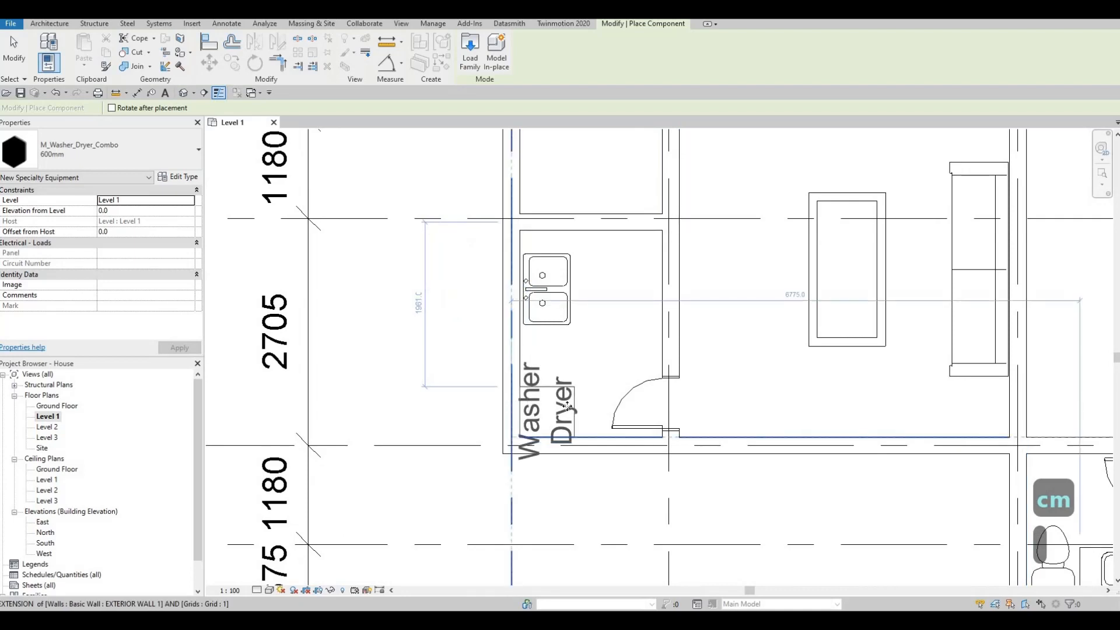
pyautogui.click(567, 407)
pyautogui.press('Escape')
pyautogui.press('Escape')
# Turn off Show Label in the washer dryer's type properties.
pyautogui.click(449, 356)
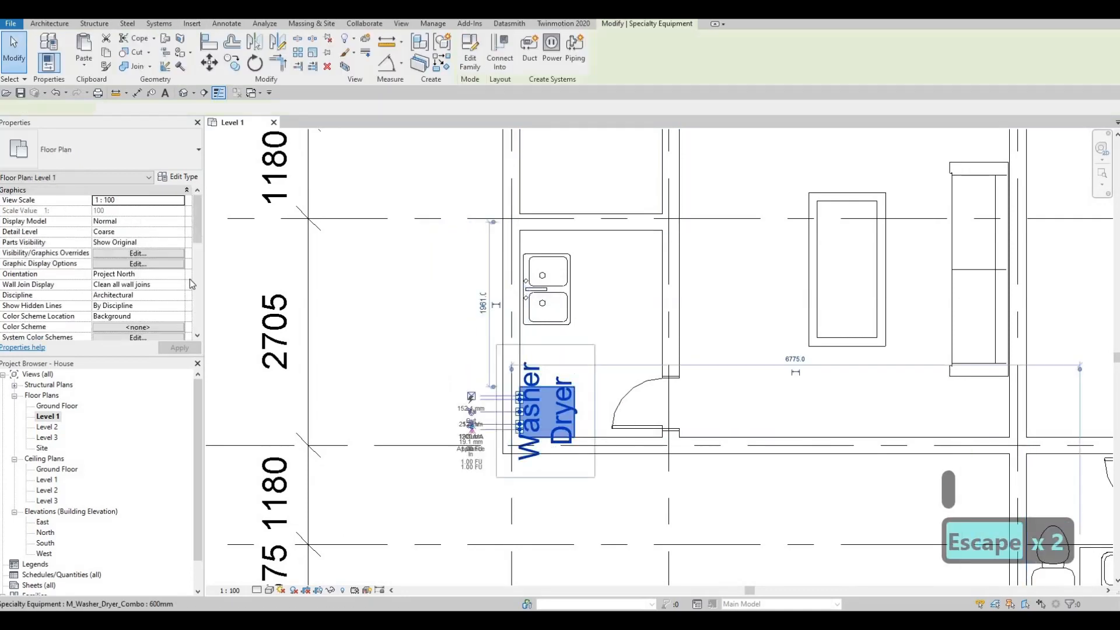
pyautogui.click(178, 176)
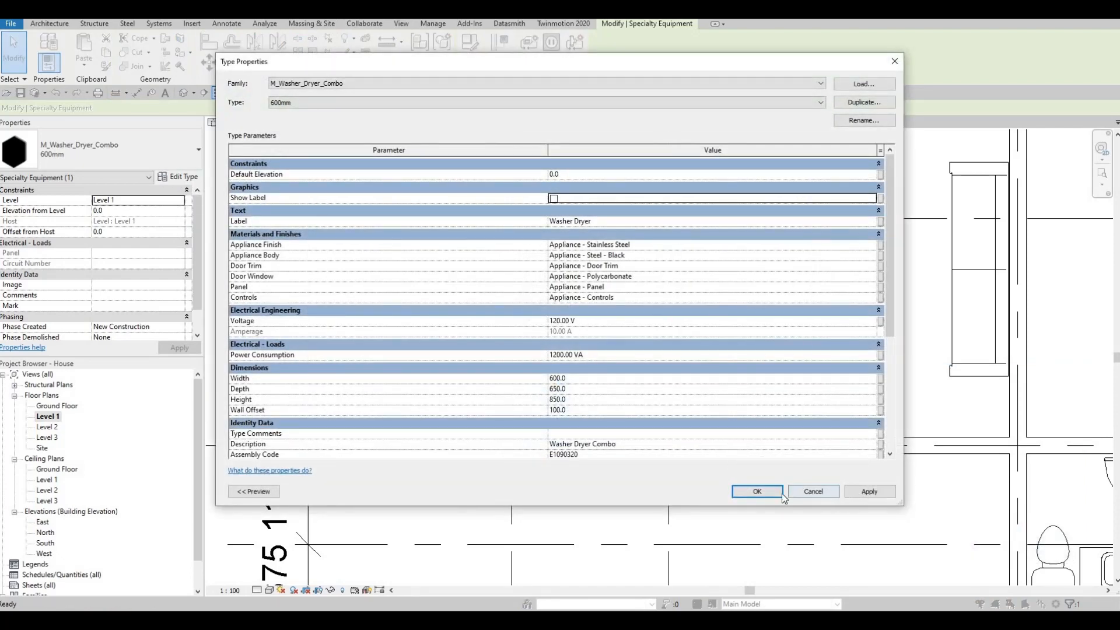
pyautogui.click(755, 493)
pyautogui.press('Escape')
pyautogui.press('Escape')
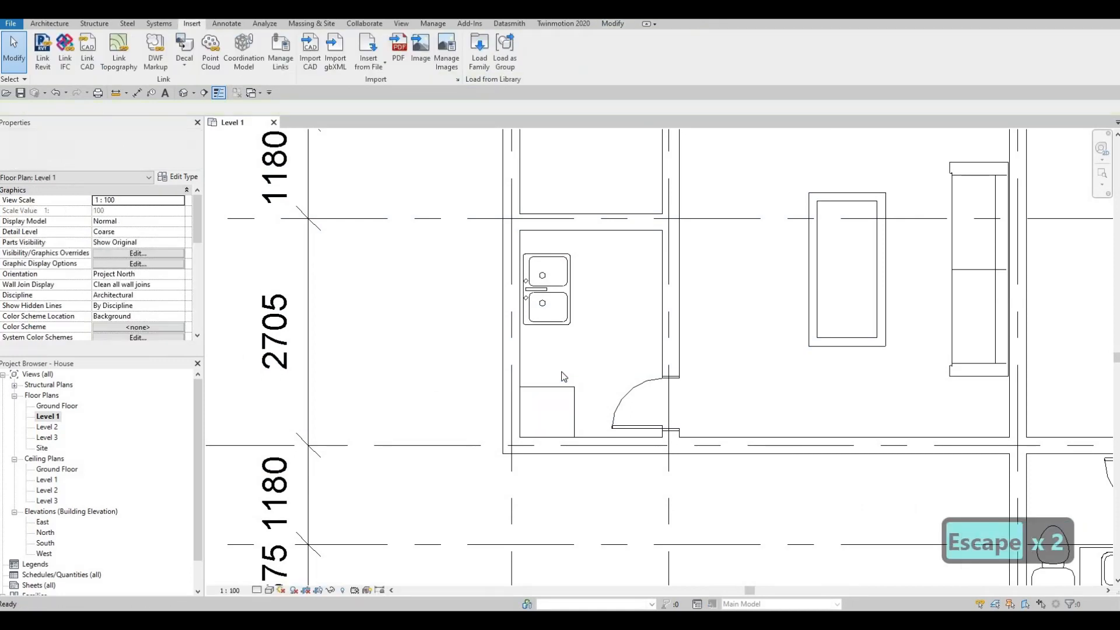
# Nudge the washer dryer 180 mm north along the west wall, away from the south wall.
pyautogui.moveTo(563, 376); pyautogui.dragTo(559, 366, button='middle')
pyautogui.click(559, 366)
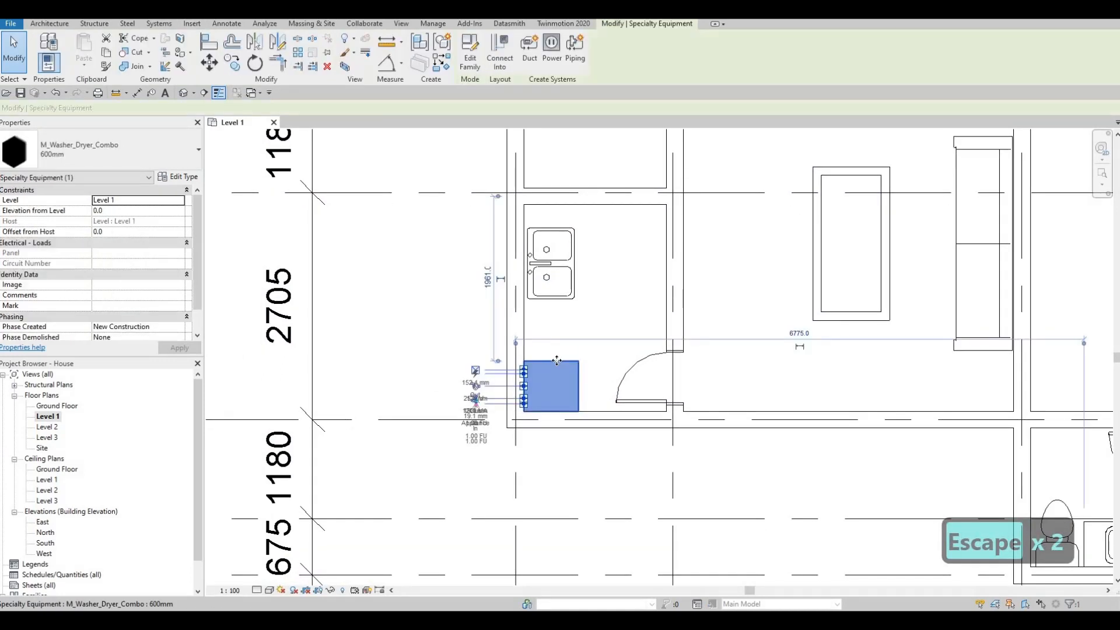
pyautogui.press('Up')
pyautogui.press('Up')
pyautogui.press('Up')
pyautogui.press('Up')
pyautogui.press('Up')
pyautogui.press('Up')
pyautogui.press('Up')
pyautogui.press('Up')
pyautogui.press('Up')
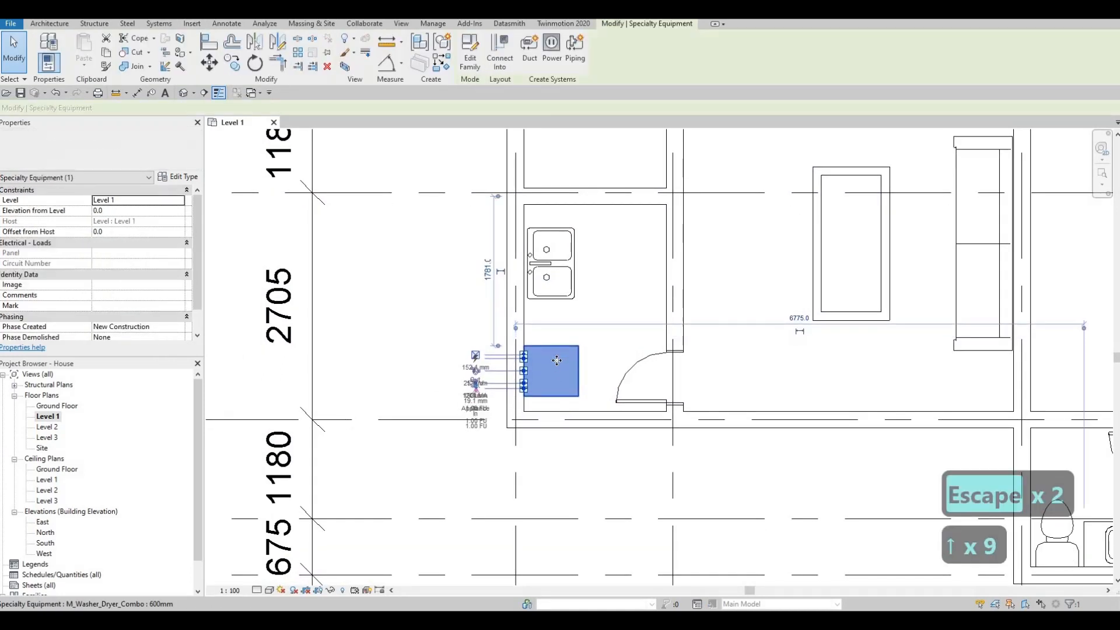
pyautogui.press('Escape')
pyautogui.press('Escape')
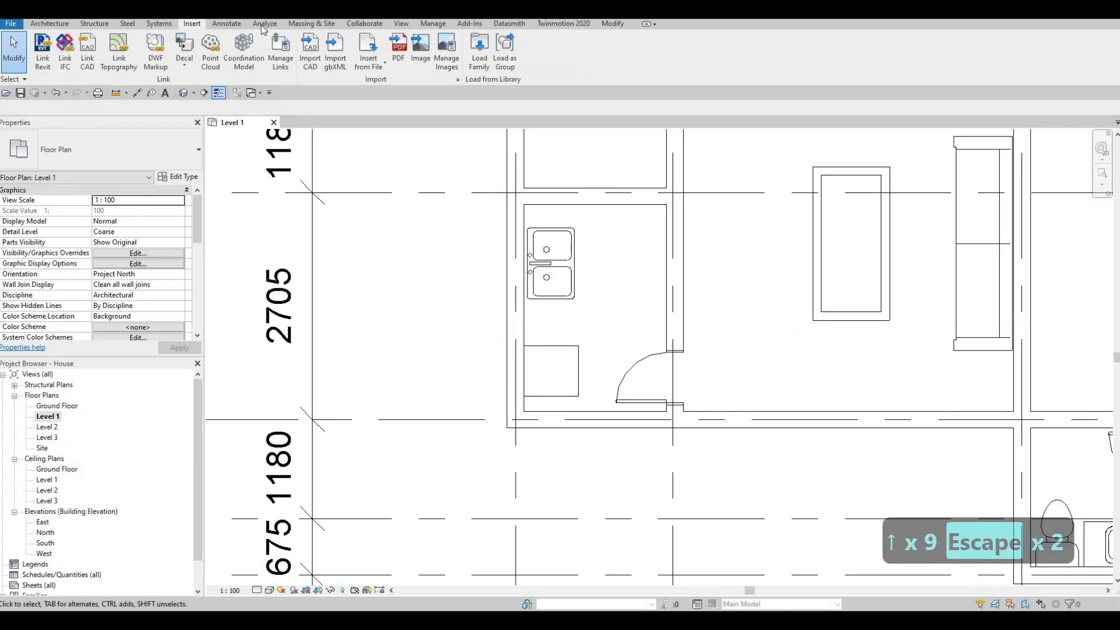
# Draw a thin detail line about 2461 mm long from the laundry's north wall to its south wall, just east of the sink and washer dryer.
pyautogui.moveTo(882, 457); pyautogui.dragTo(687, 397, button='middle')
pyautogui.scroll(-1, 688, 398)
pyautogui.press('Escape')
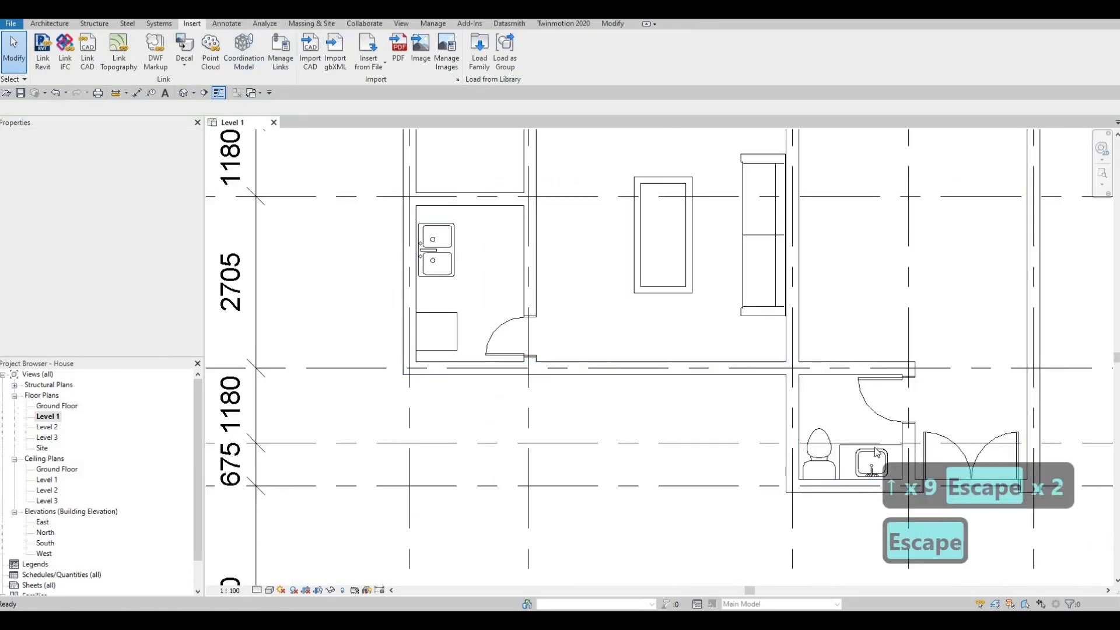
pyautogui.click(876, 447)
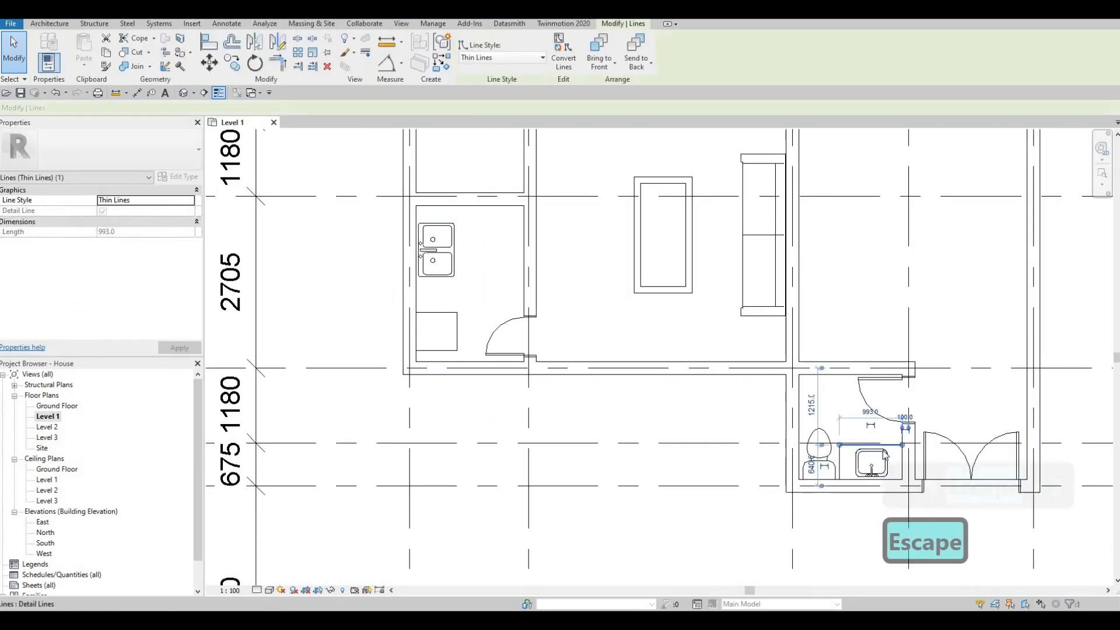
pyautogui.press('c')
pyautogui.press('s')
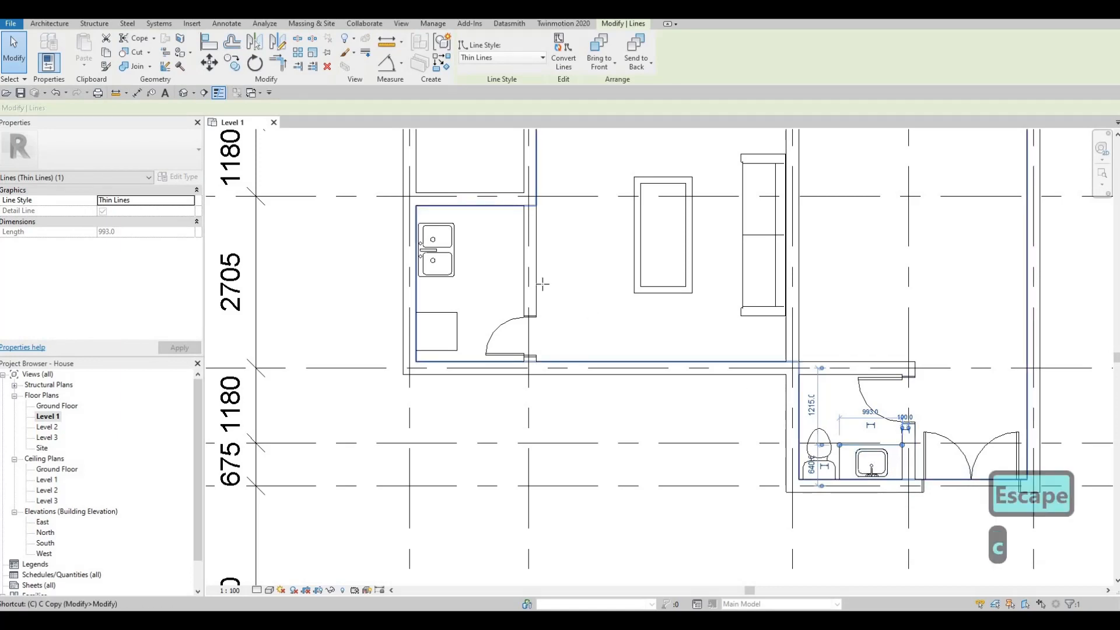
pyautogui.scroll(1, 464, 202)
pyautogui.click(464, 202)
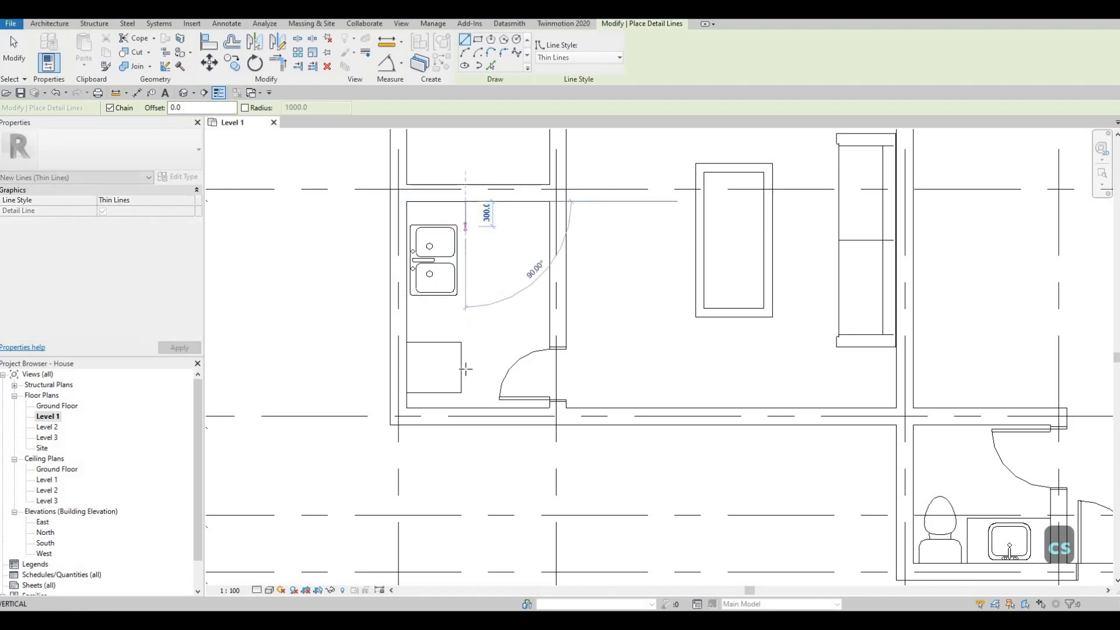
pyautogui.click(466, 406)
pyautogui.press('Escape')
pyautogui.press('Escape')
# Nudge the laundry counter line 40 mm west and one small increment back east, just clear of the washer dryer's front edge.
pyautogui.click(466, 290)
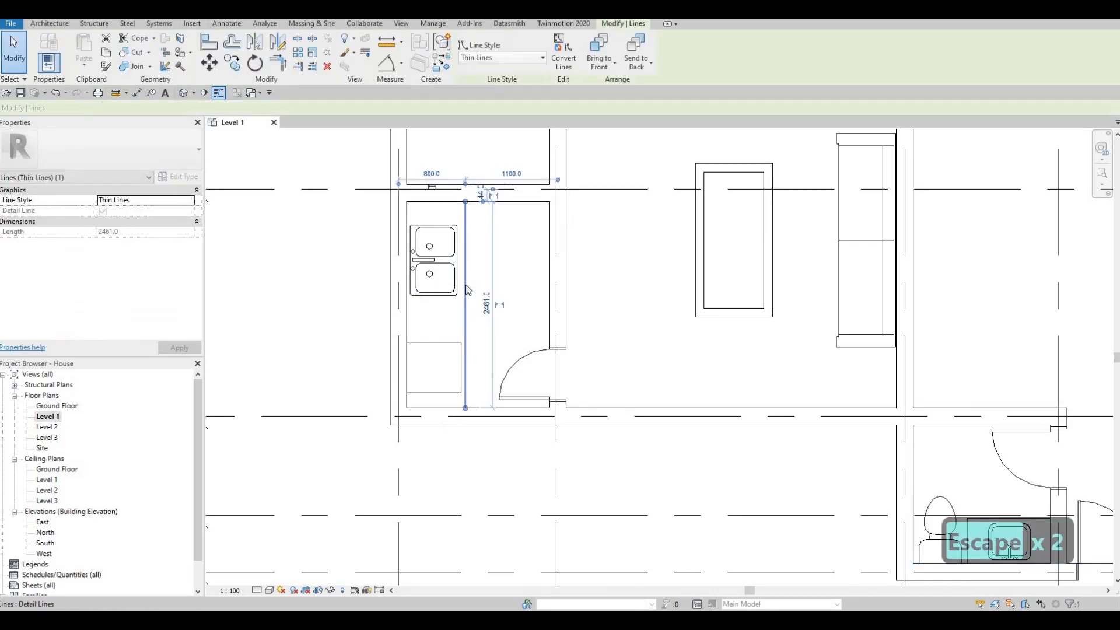
pyautogui.press('Left')
pyautogui.press('Left')
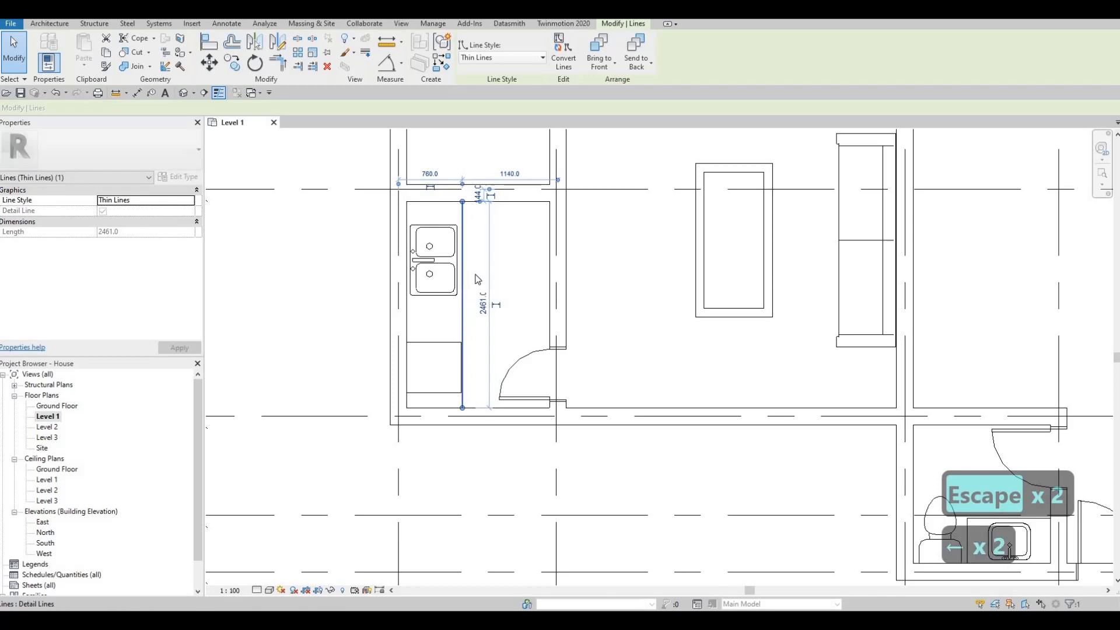
pyautogui.press('Escape')
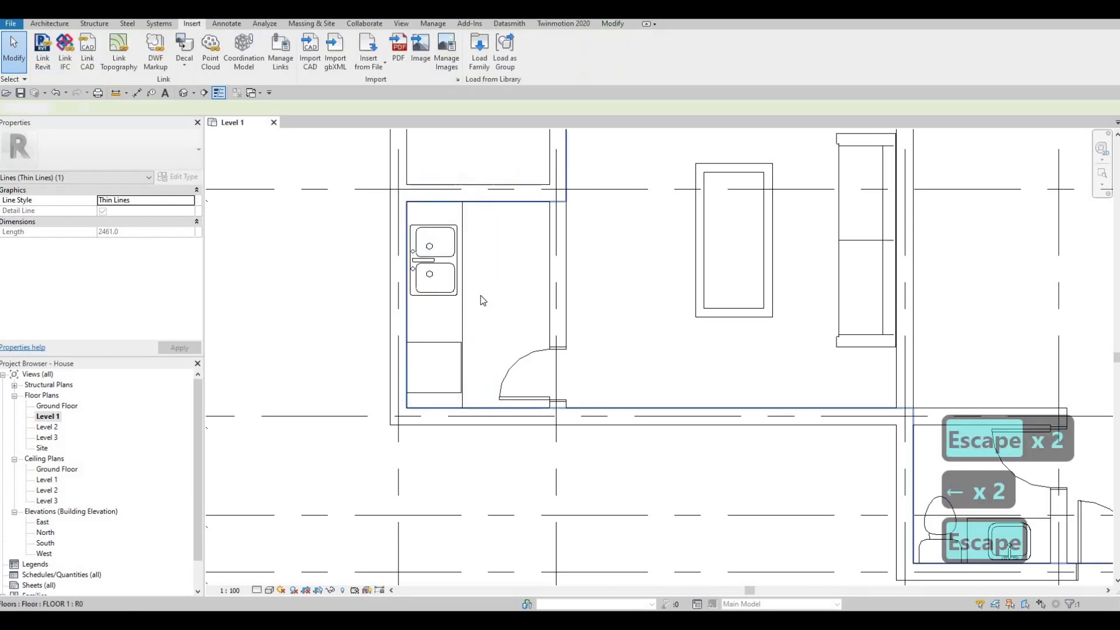
pyautogui.scroll(-2, 467, 306)
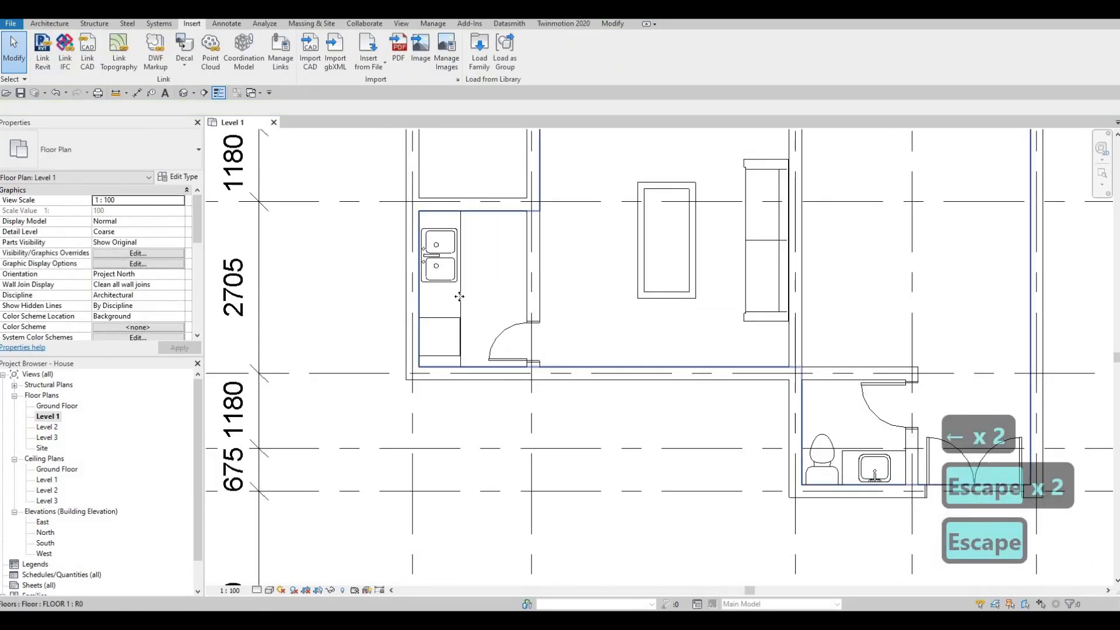
pyautogui.click(463, 302)
pyautogui.press('Right')
pyautogui.press('Escape')
pyautogui.press('Escape')
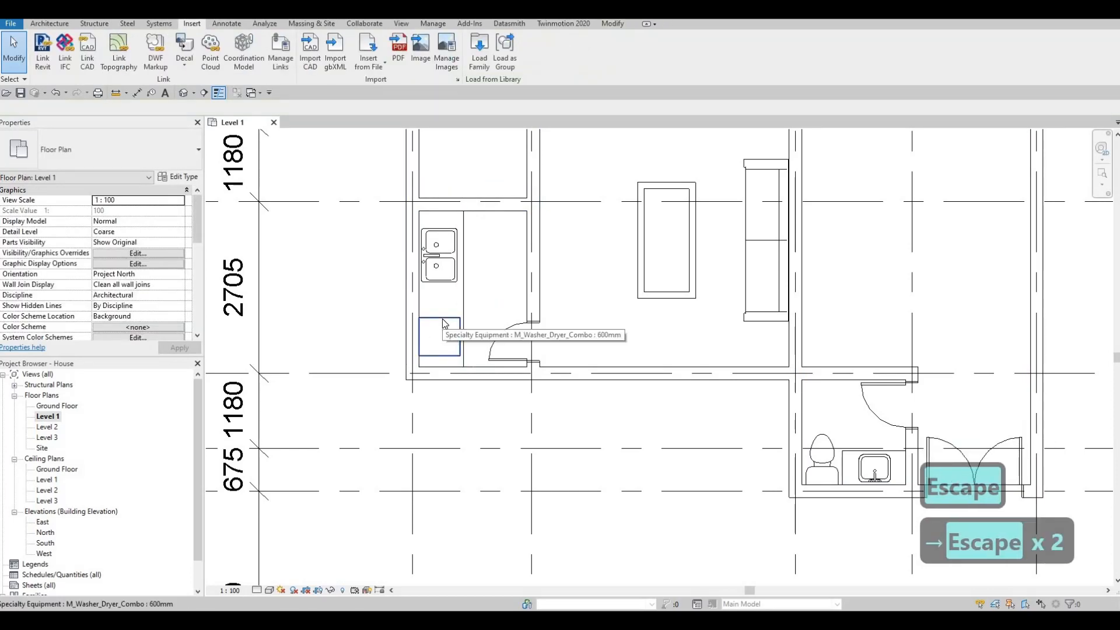
# Try Create Similar on the washer dryer by placing a copy in the open area south of the dining table, and delete the copy.
pyautogui.click(442, 321)
pyautogui.press('c')
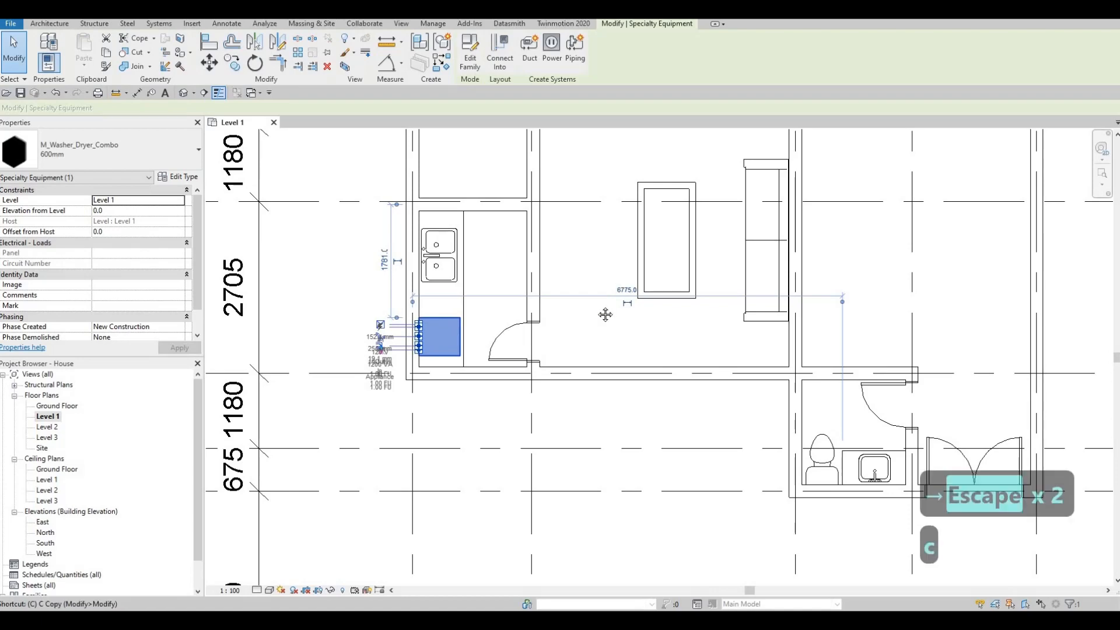
pyautogui.press('s')
pyautogui.moveTo(653, 240); pyautogui.dragTo(570, 355, button='middle')
pyautogui.moveTo(585, 147); pyautogui.dragTo(545, 257, button='middle')
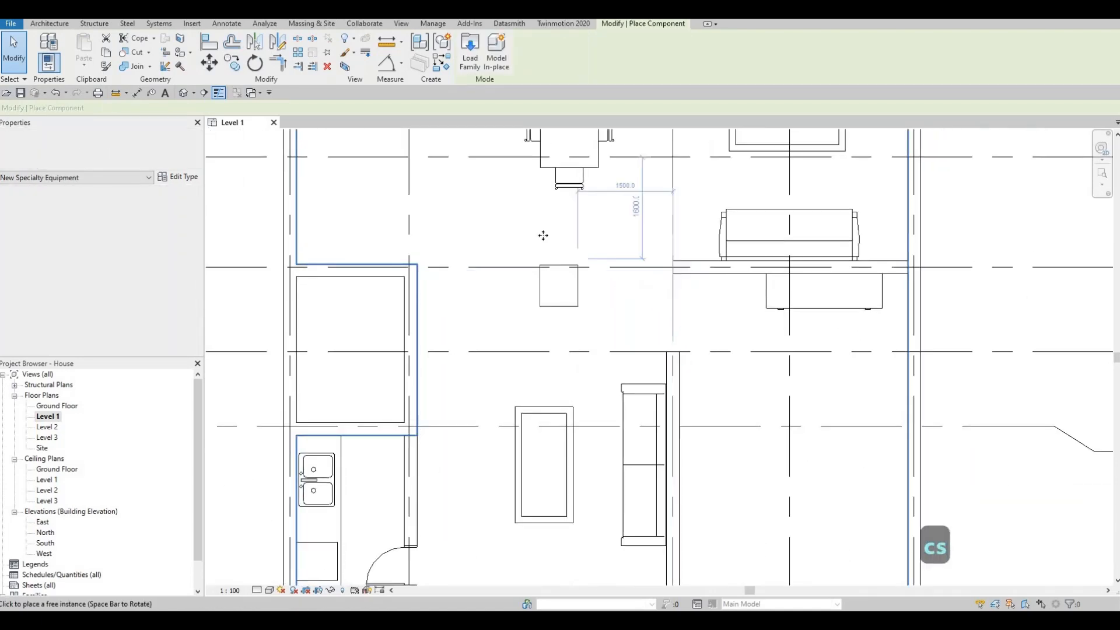
pyautogui.click(563, 249)
pyautogui.press('Escape')
pyautogui.press('Escape')
pyautogui.press('Escape')
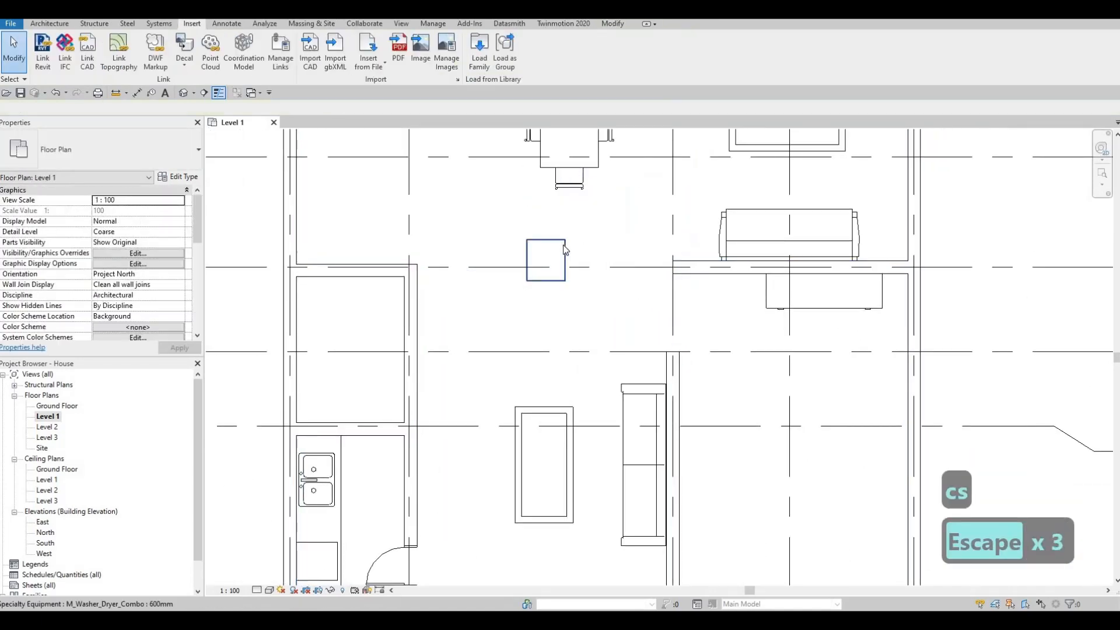
pyautogui.click(564, 250)
pyautogui.press('Delete')
# Try Create Similar on the INTERIOR WALL 1 behind the sofa by drawing a short north-south wall, and delete it.
pyautogui.click(625, 306)
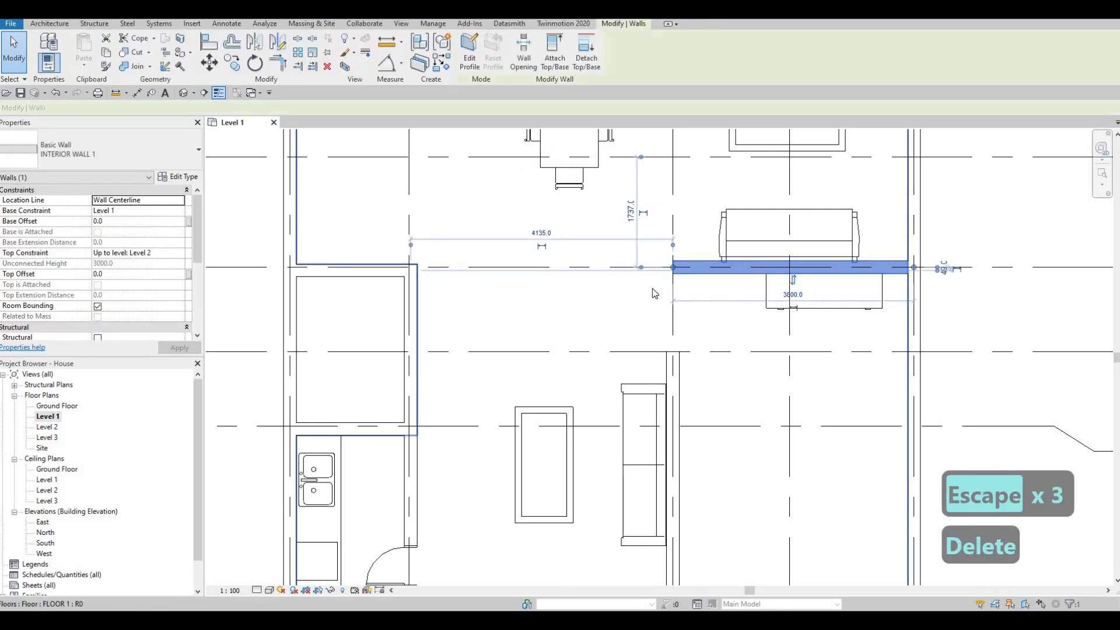
pyautogui.press('c')
pyautogui.press('s')
pyautogui.click(528, 223)
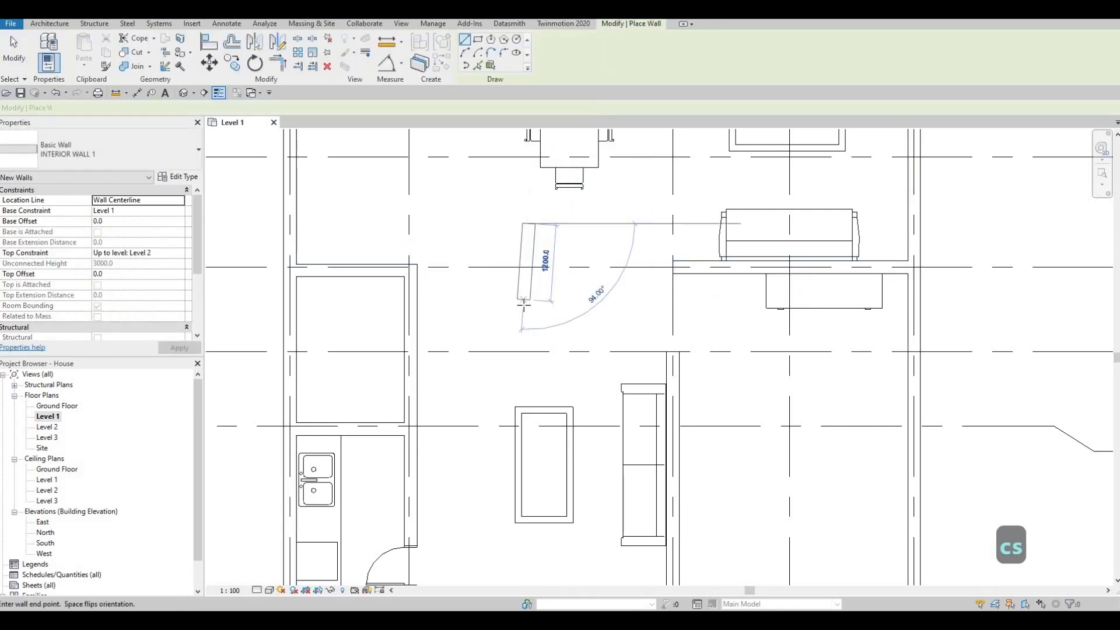
pyautogui.click(524, 305)
pyautogui.press('Escape')
pyautogui.press('Escape')
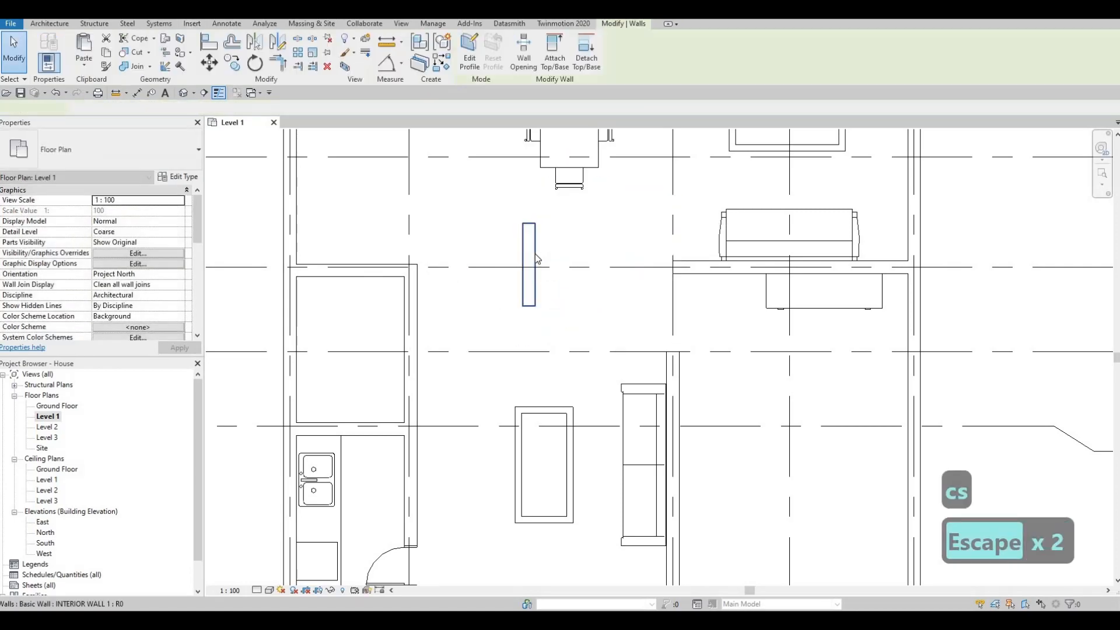
pyautogui.press('Delete')
# Try Create Similar on an M_Chair-Breuer dining chair by placing one in the open area south of the table, and delete it.
pyautogui.moveTo(611, 144); pyautogui.dragTo(582, 254, button='middle')
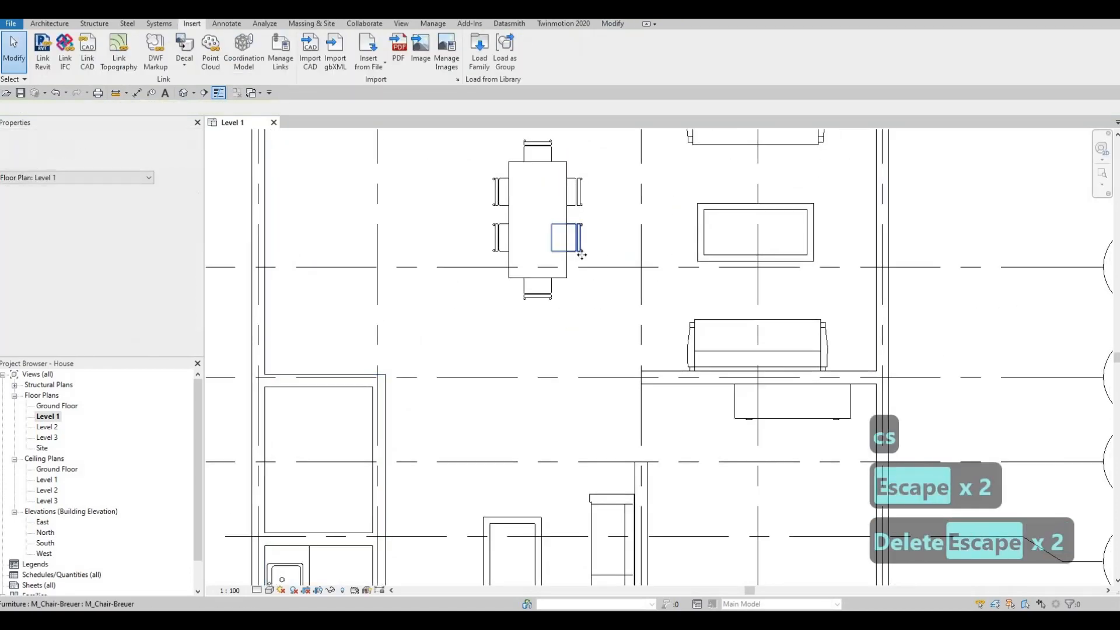
pyautogui.click(582, 254)
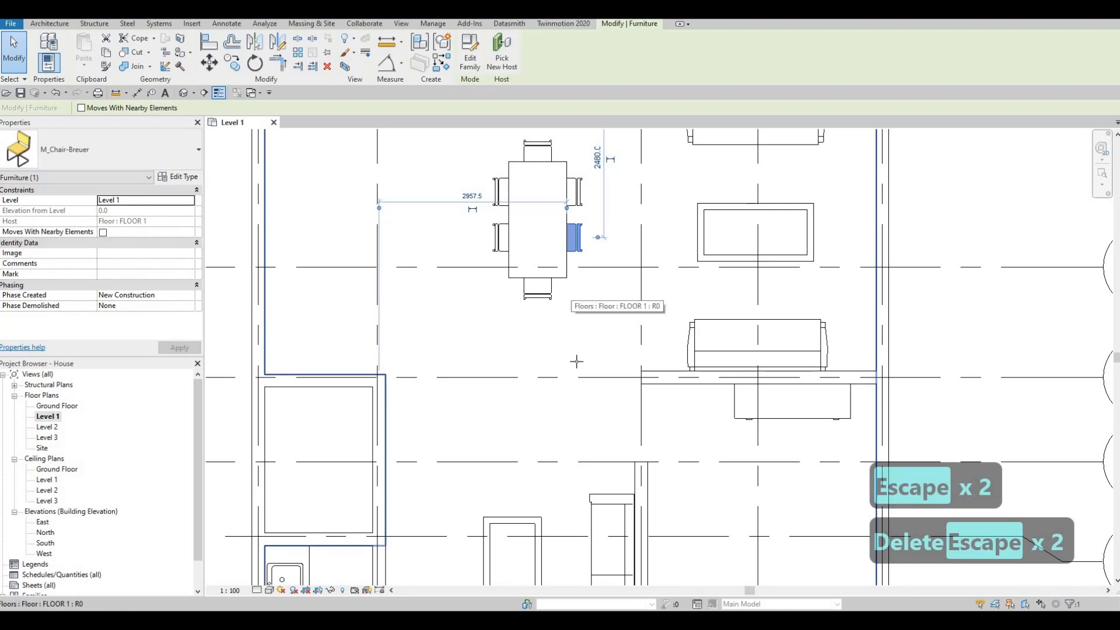
pyautogui.press('c')
pyautogui.press('s')
pyautogui.press('Escape')
pyautogui.press('Escape')
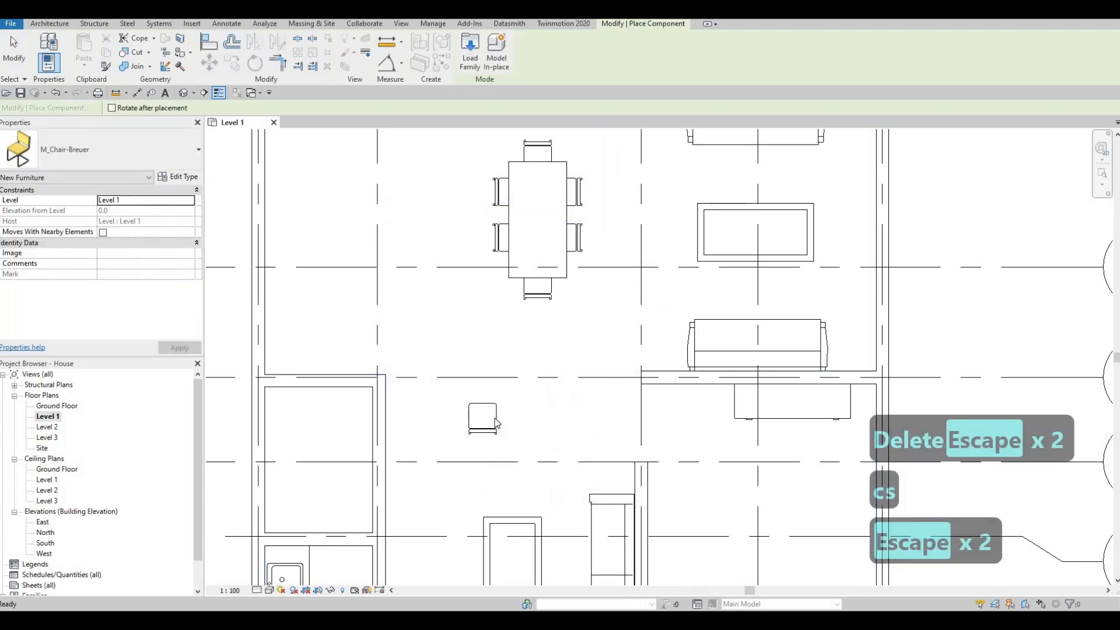
pyautogui.press('Escape')
pyautogui.click(481, 418)
pyautogui.press('Delete')
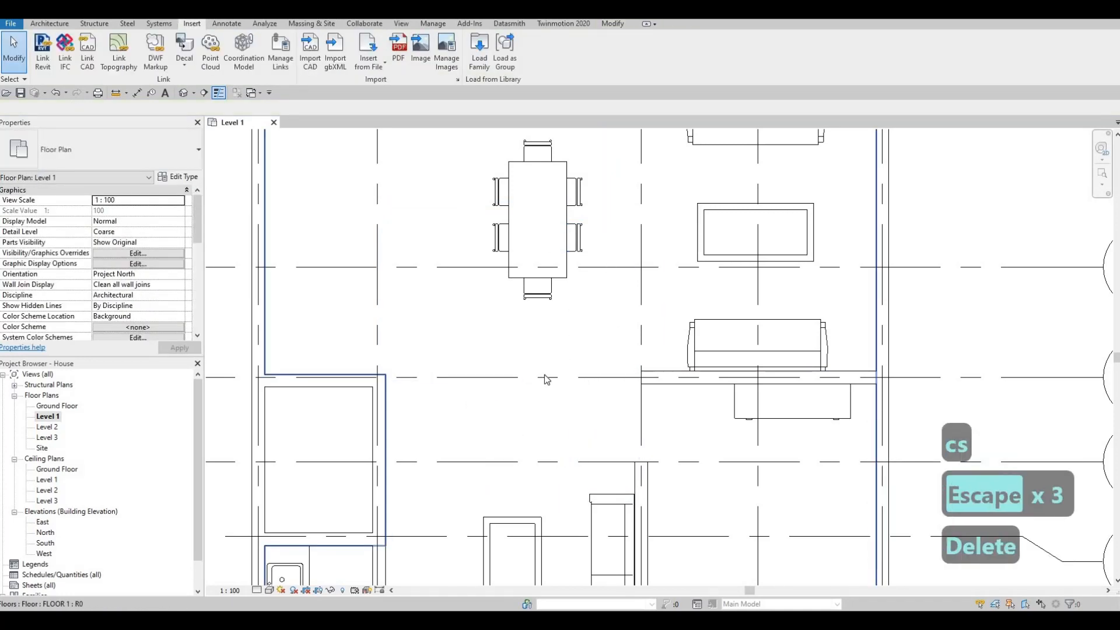
pyautogui.press('Escape')
pyautogui.scroll(-5, 584, 347)
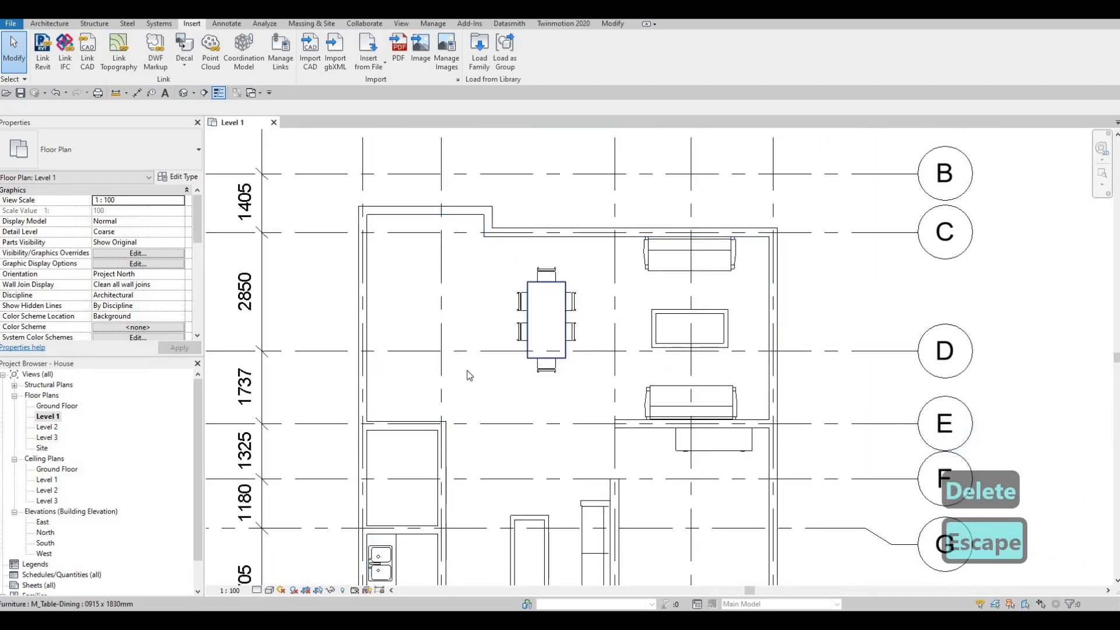
pyautogui.moveTo(480, 421); pyautogui.dragTo(523, 347, button='middle')
pyautogui.press('Escape')
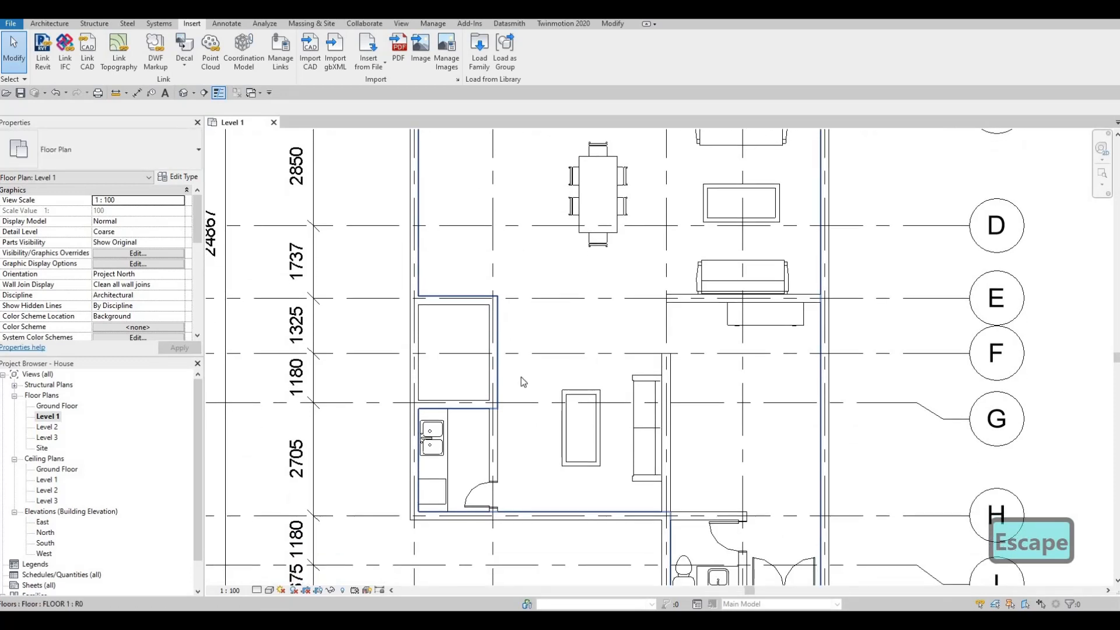
pyautogui.click(581, 400)
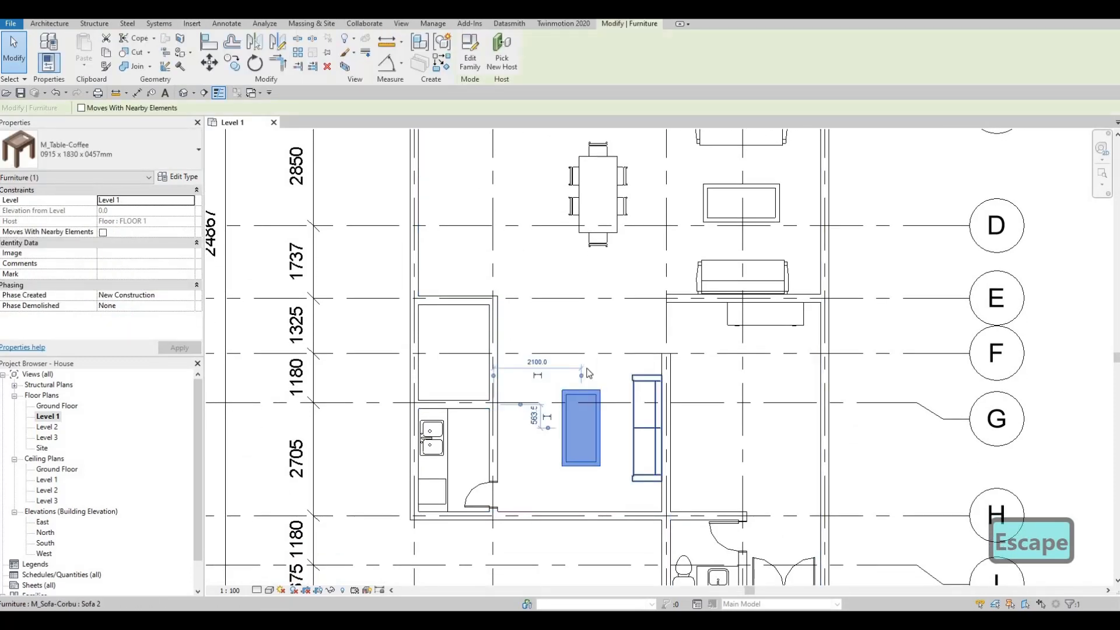
pyautogui.press('Escape')
pyautogui.press('Escape')
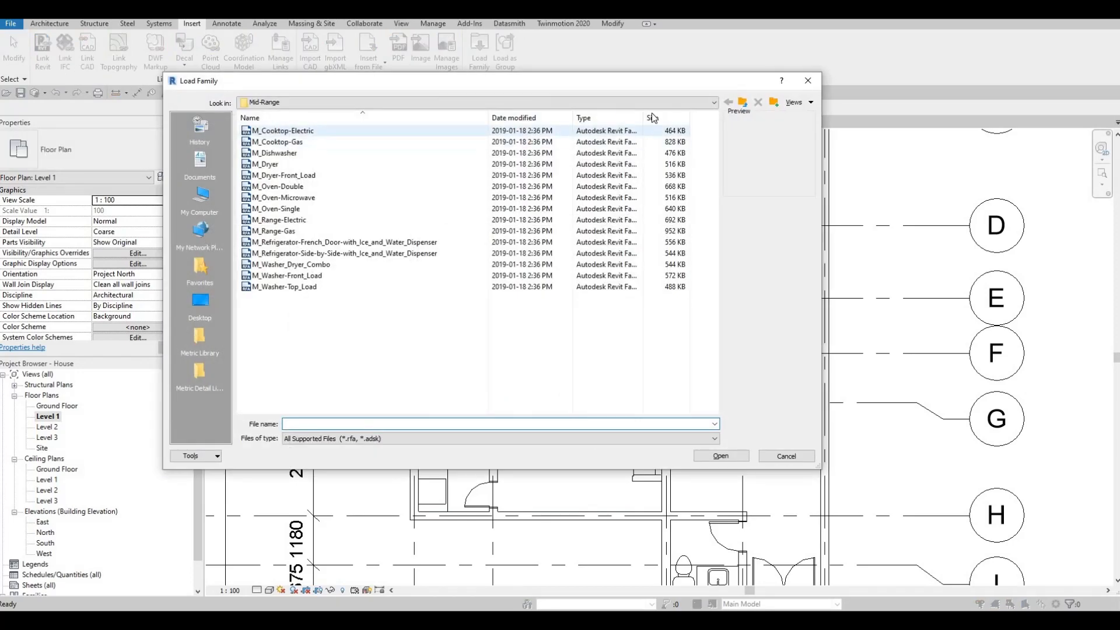
# Browse the Canada metric library to the Lighting > Architectural > Internal folder.
pyautogui.click(744, 103)
pyautogui.click(744, 103)
pyautogui.click(743, 103)
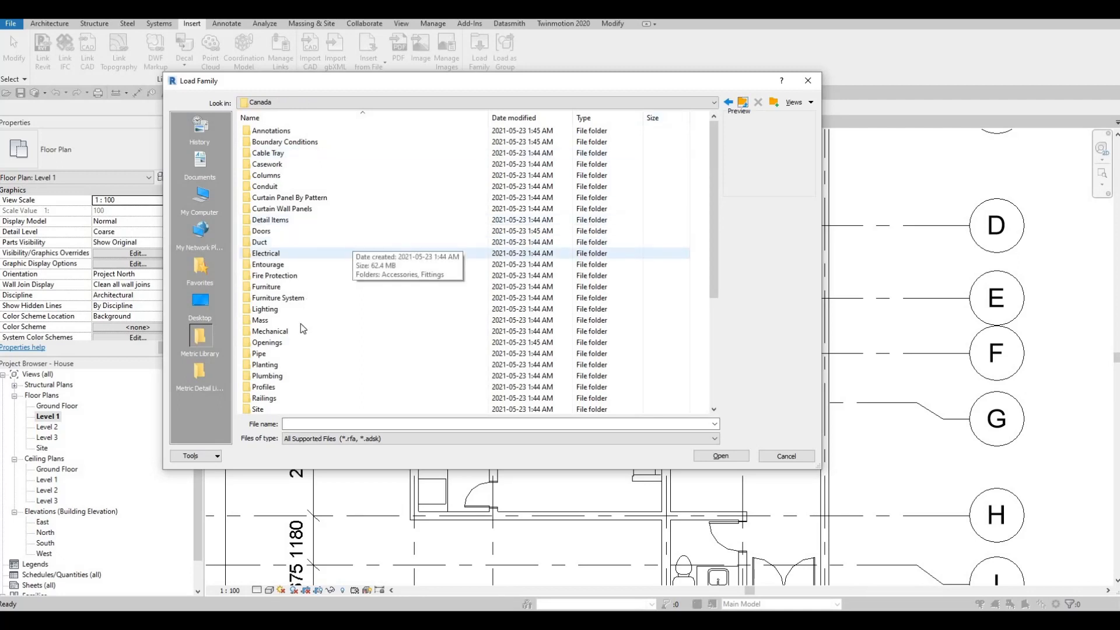
pyautogui.doubleClick(265, 309)
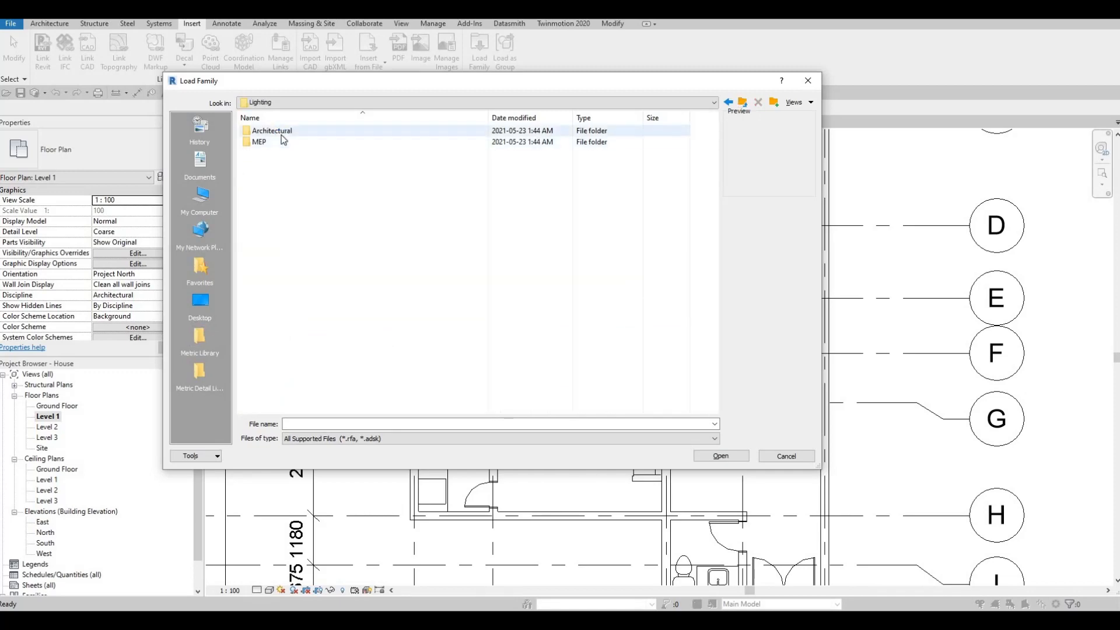
pyautogui.doubleClick(281, 134)
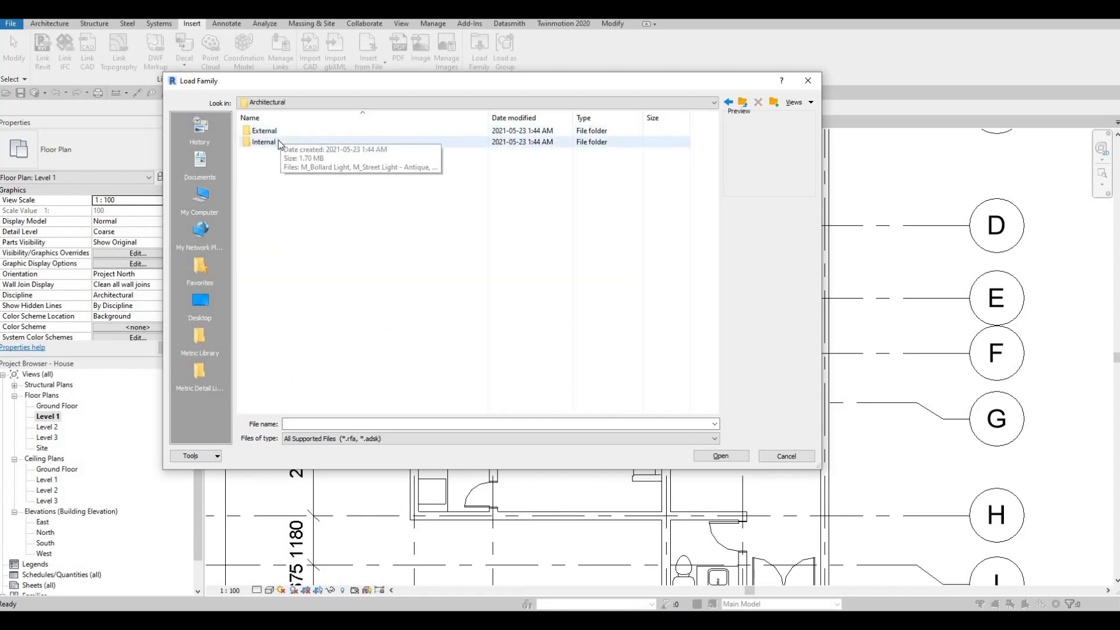
pyautogui.doubleClick(274, 142)
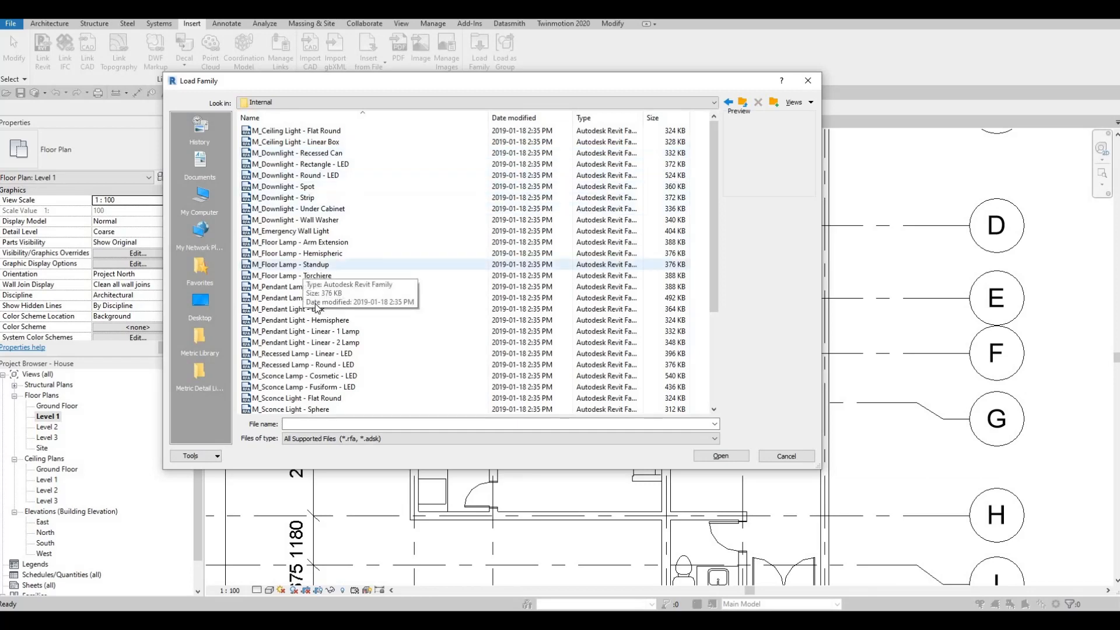
# Load the M_Floor Lamp - Arm Extension family into the project.
pyautogui.scroll(-4, 316, 307)
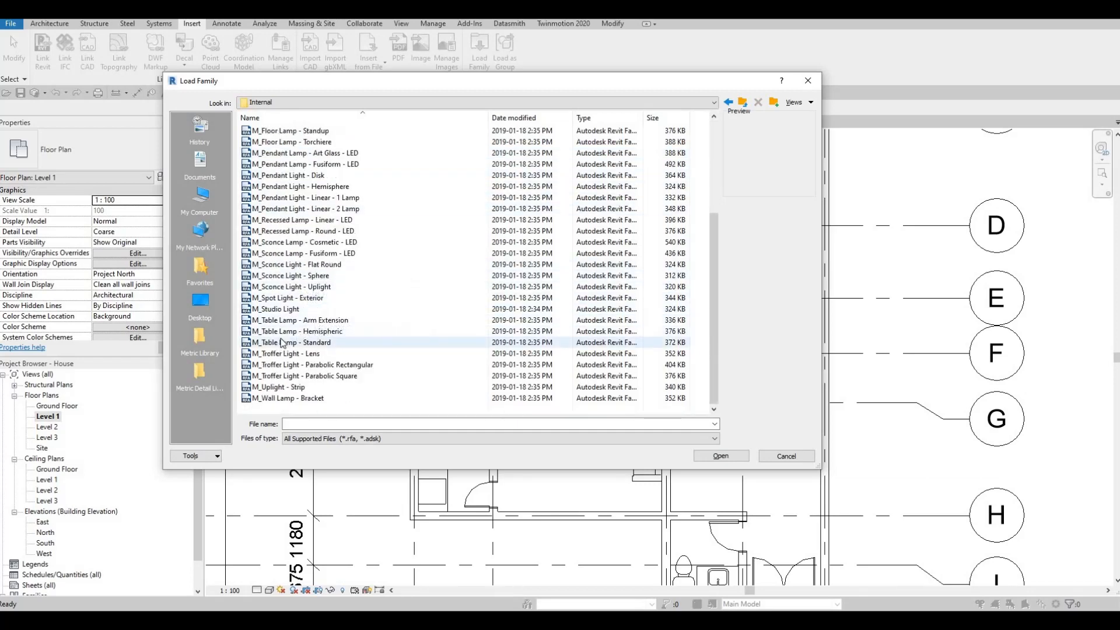
pyautogui.click(288, 322)
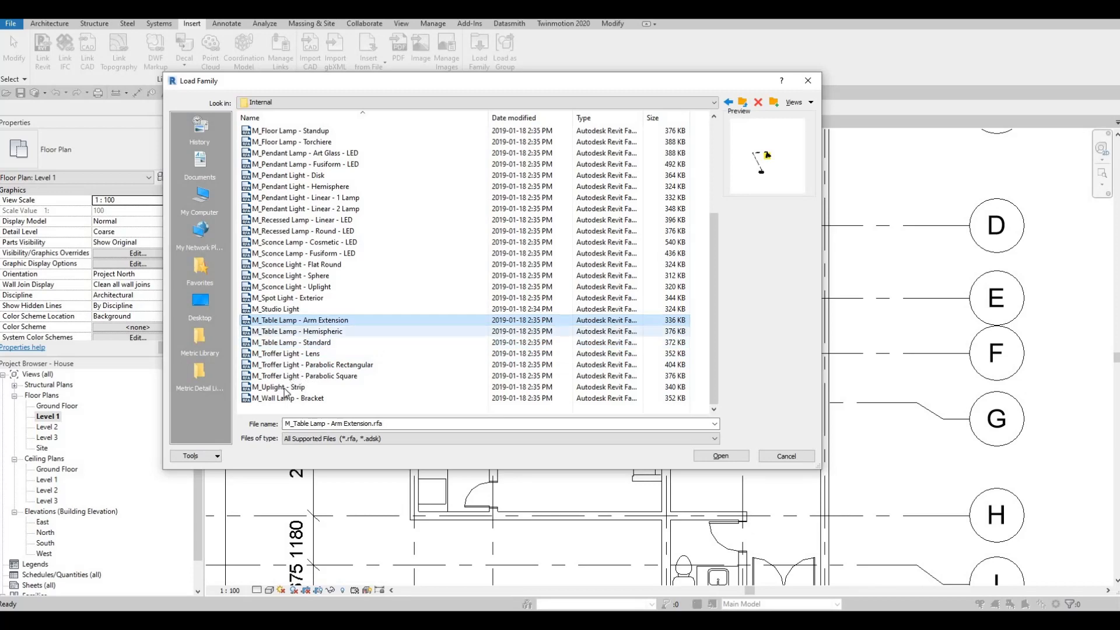
pyautogui.scroll(3, 281, 325)
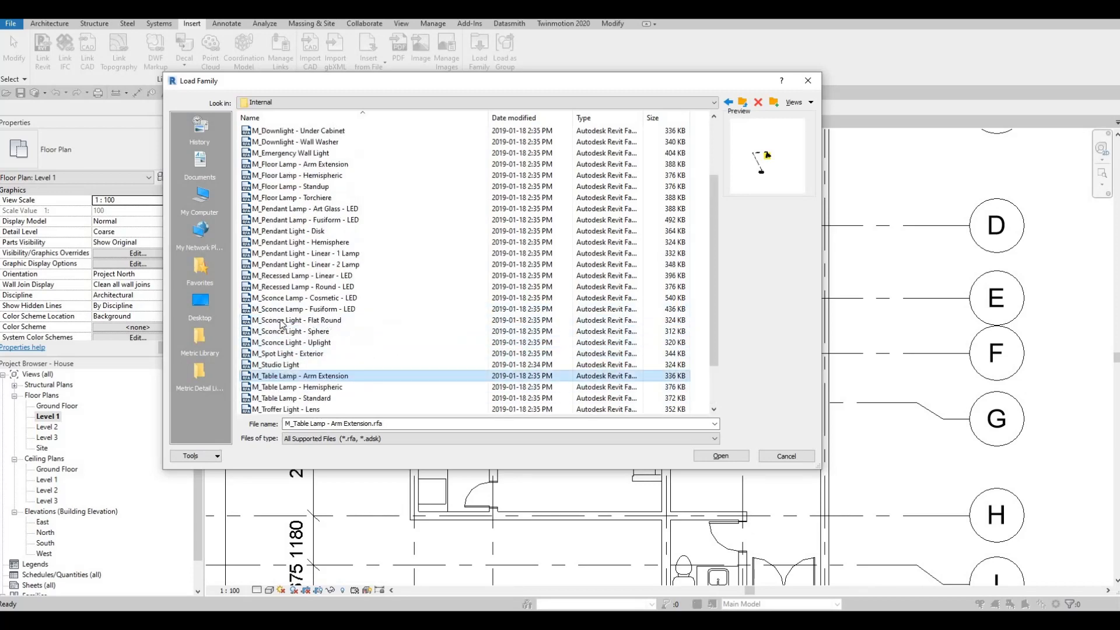
pyautogui.click(280, 221)
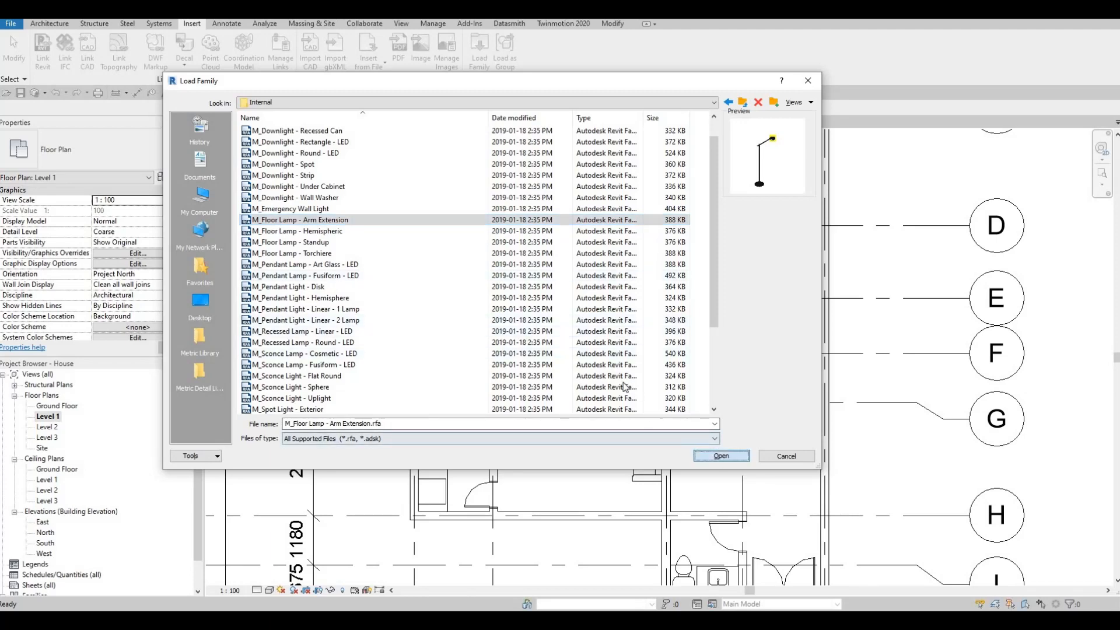
pyautogui.press('Return')
# Place the M_Floor Lamp - Arm Extension, 100W - 120V, turned diagonally at the north end of the wall-side sofa facing the coffee table.
pyautogui.press('m')
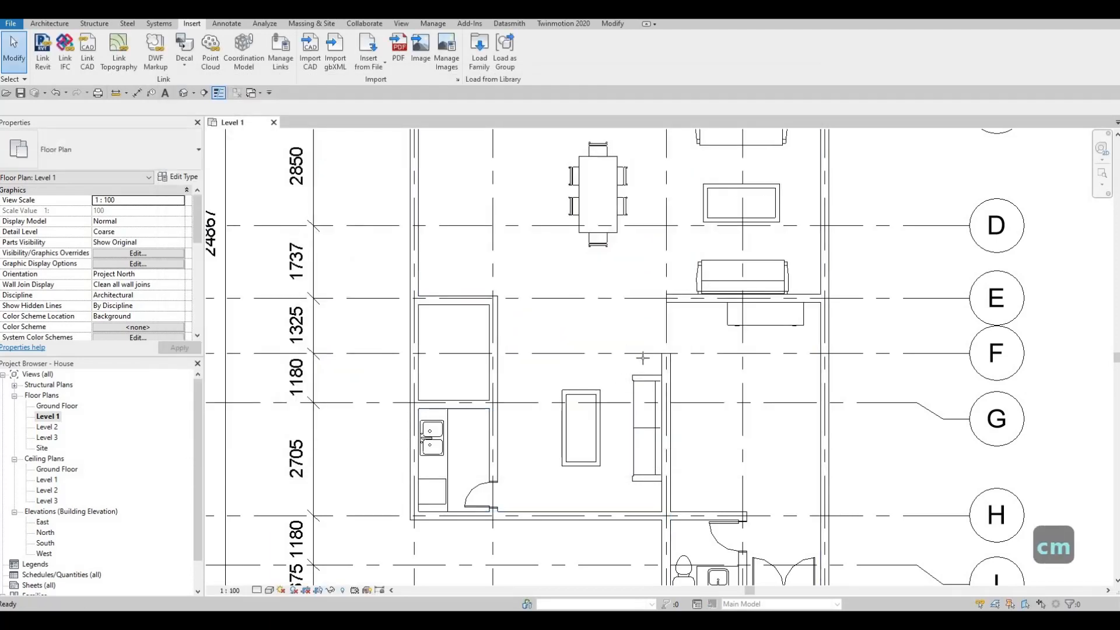
pyautogui.scroll(2, 642, 336)
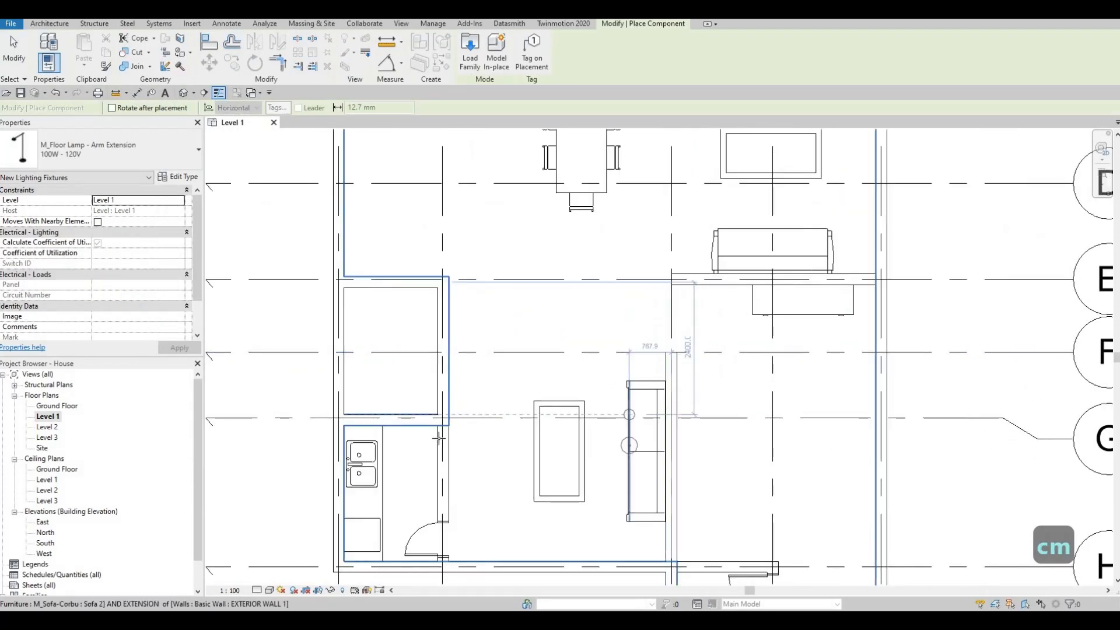
pyautogui.moveTo(642, 337); pyautogui.dragTo(644, 261, button='middle')
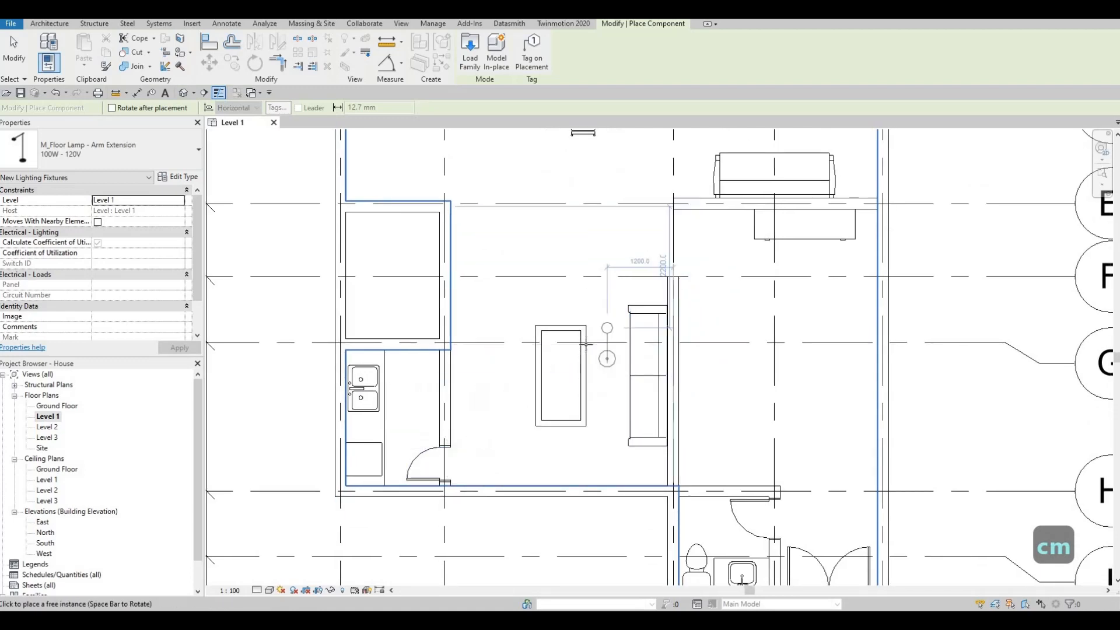
pyautogui.press('space')
pyautogui.press('space')
pyautogui.press('space')
pyautogui.press('space')
pyautogui.press('space')
pyautogui.press('space')
pyautogui.press('space')
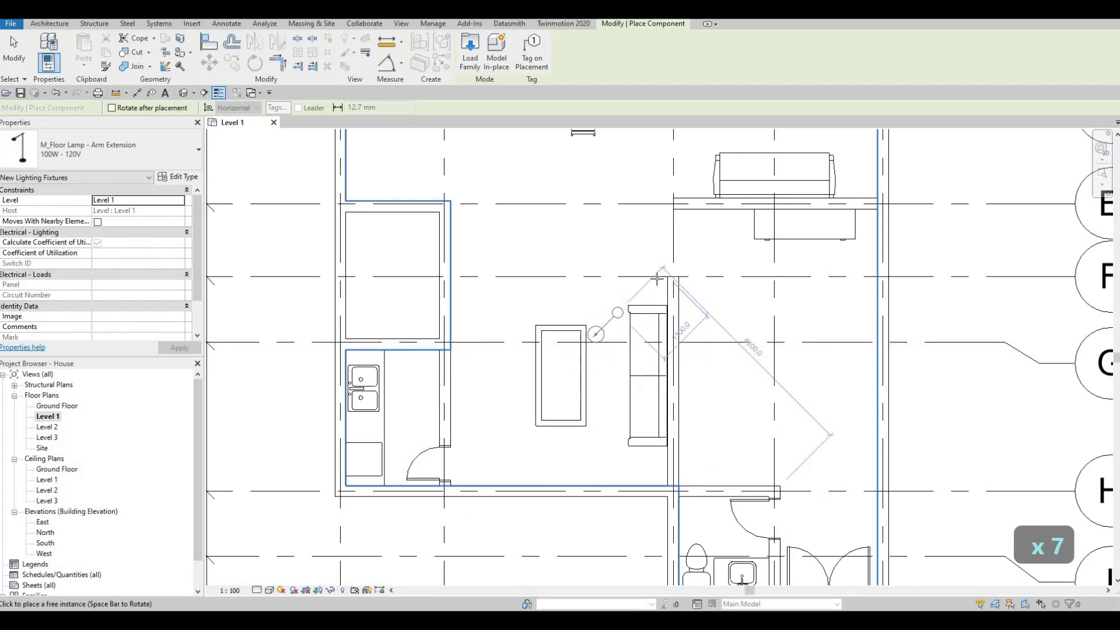
pyautogui.scroll(1, 642, 288)
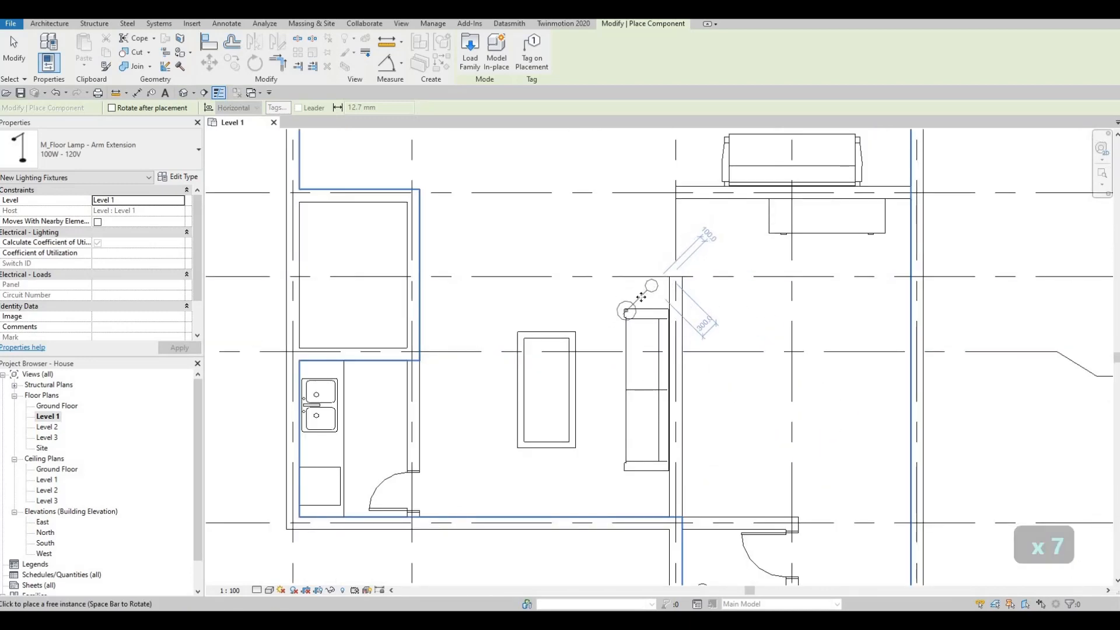
pyautogui.click(642, 298)
pyautogui.press('Escape')
pyautogui.press('Escape')
pyautogui.scroll(-3, 601, 333)
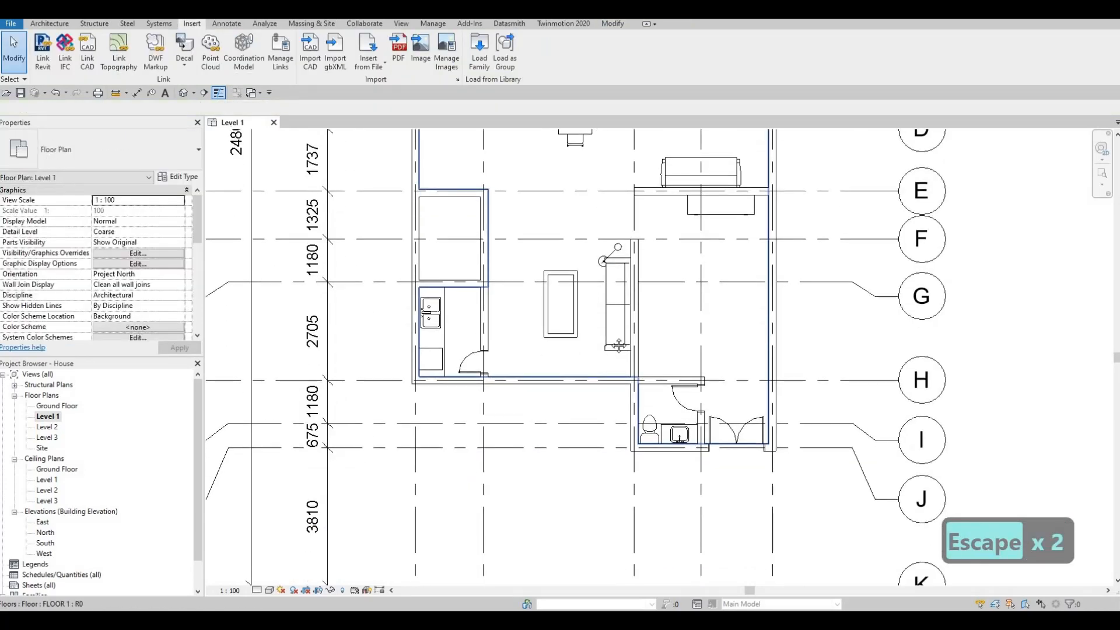
# Rotate the floor lamp half a turn so its larger circle lies northeast of the smaller one.
pyautogui.moveTo(618, 261); pyautogui.dragTo(600, 298, button='middle')
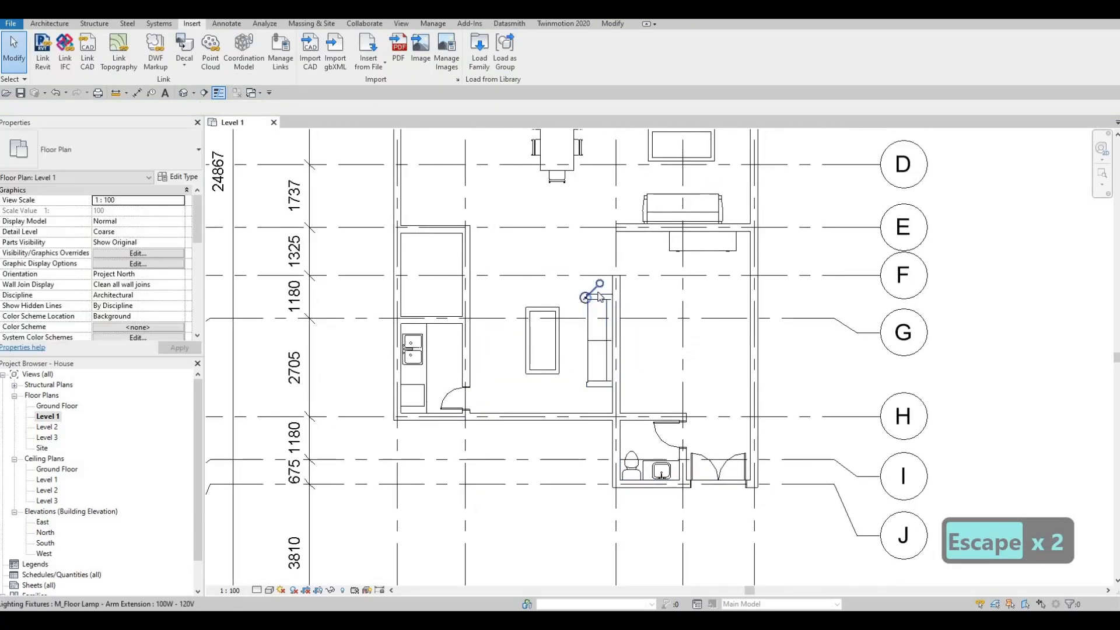
pyautogui.scroll(3, 600, 298)
pyautogui.click(594, 292)
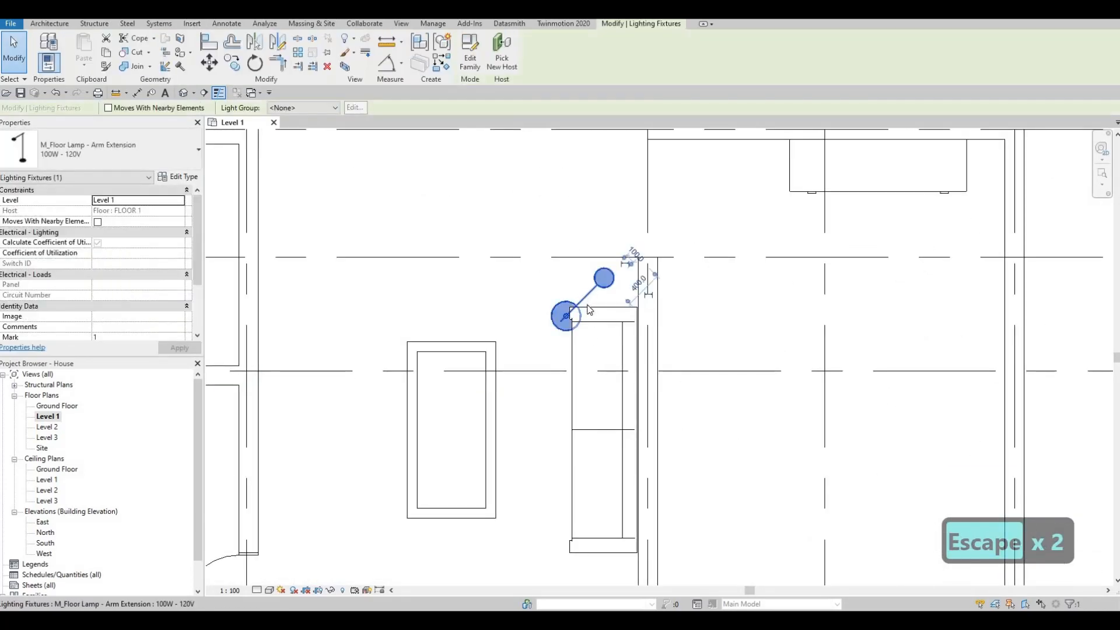
pyautogui.press('space')
pyautogui.press('space')
pyautogui.press('space')
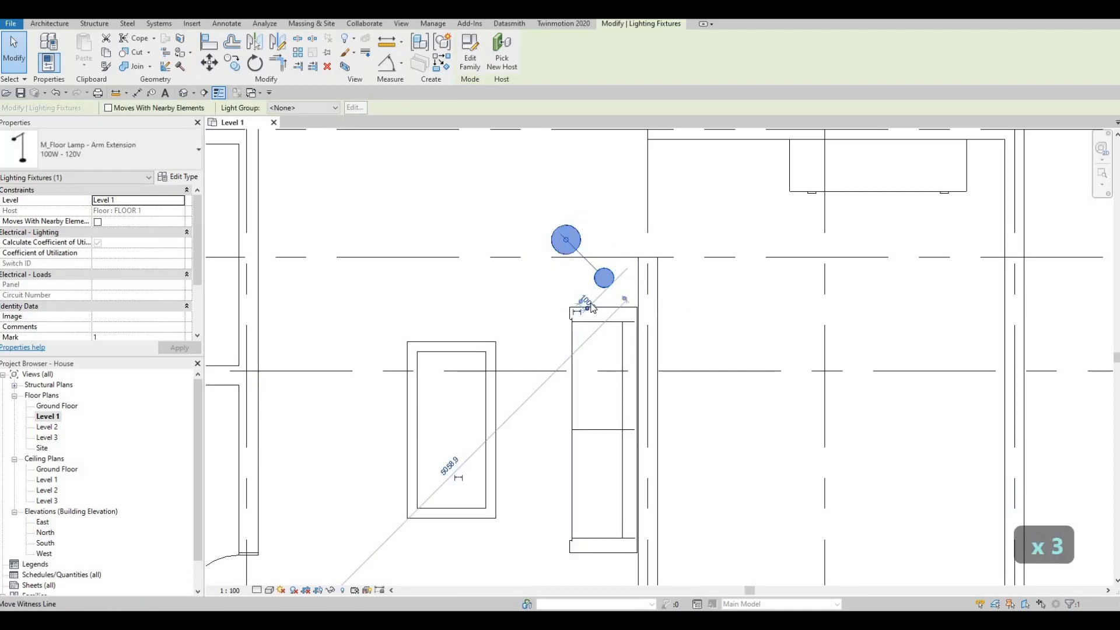
pyautogui.press('space')
pyautogui.press('space')
pyautogui.press('space')
pyautogui.press('Escape')
pyautogui.press('Escape')
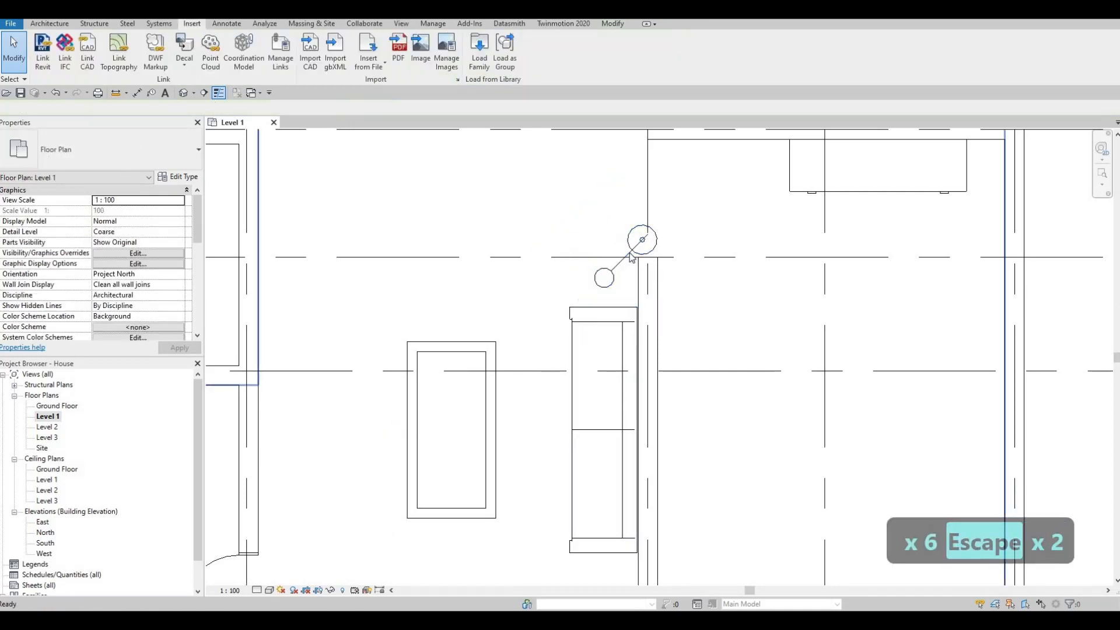
# Move the floor lamp southwest so its smaller circle sits on the sofa's northwest corner.
pyautogui.click(640, 241)
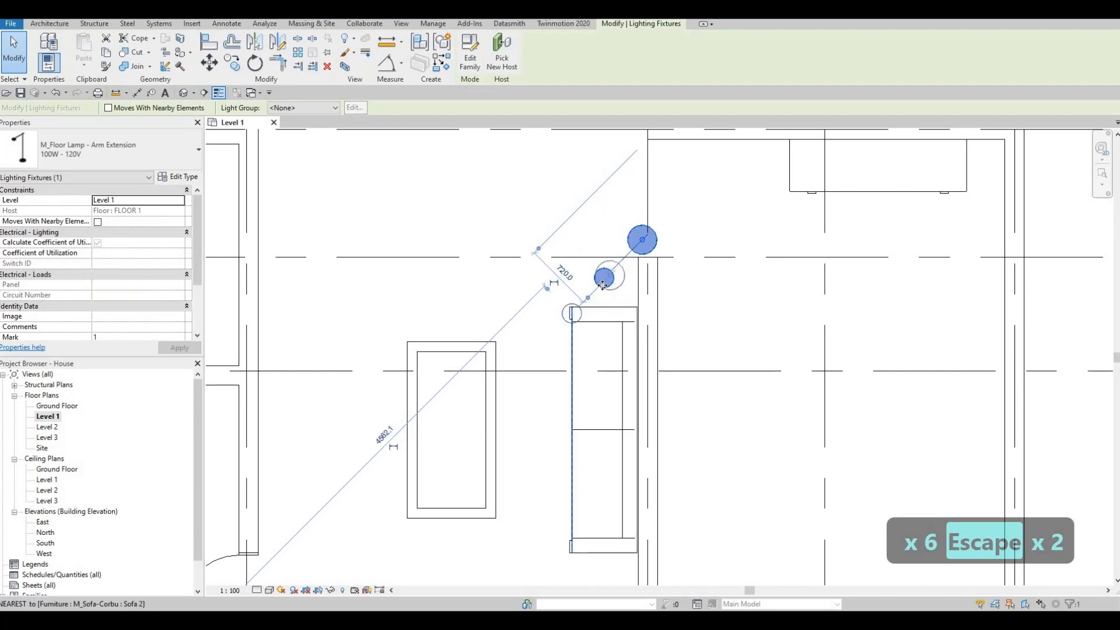
pyautogui.moveTo(602, 285); pyautogui.dragTo(602, 288)
pyautogui.press('Escape')
pyautogui.press('Escape')
pyautogui.moveTo(588, 377); pyautogui.dragTo(592, 352, button='middle')
pyautogui.scroll(-1, 575, 478)
pyautogui.moveTo(575, 479); pyautogui.dragTo(577, 347, button='middle')
pyautogui.press('Escape')
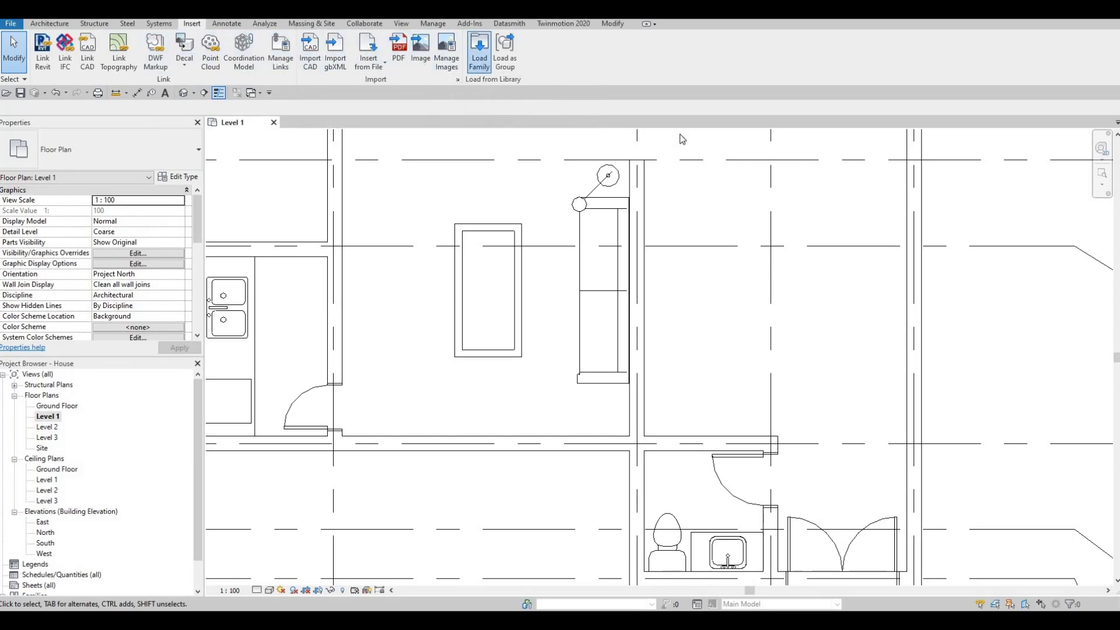
# Load the M_Table-Night Stand family from the library's Furniture > Tables folder.
pyautogui.click(743, 107)
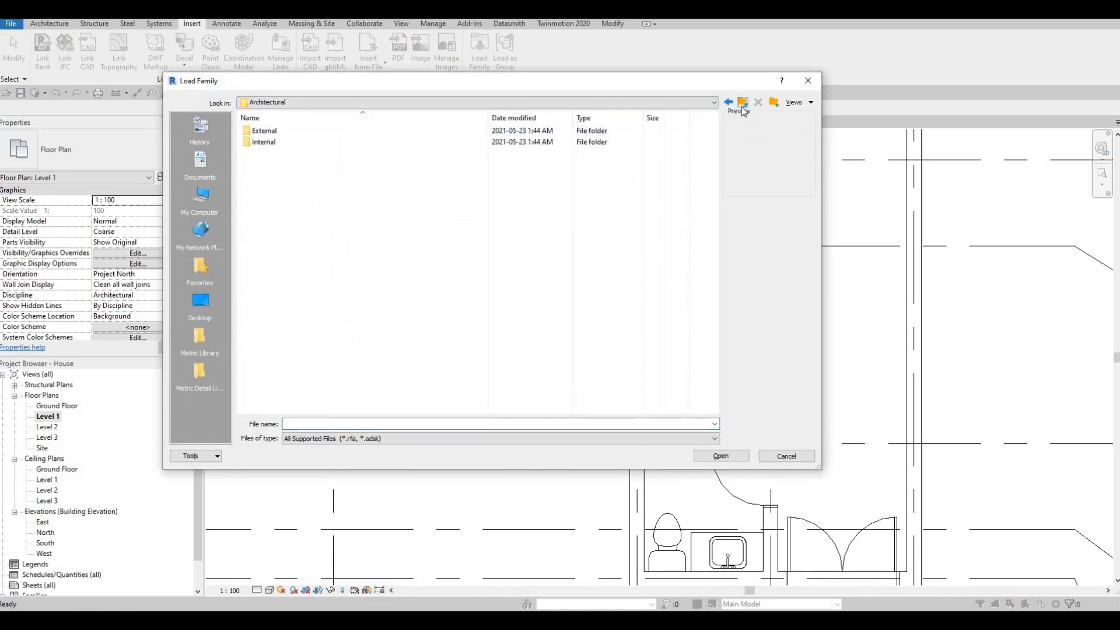
pyautogui.click(743, 108)
pyautogui.click(742, 108)
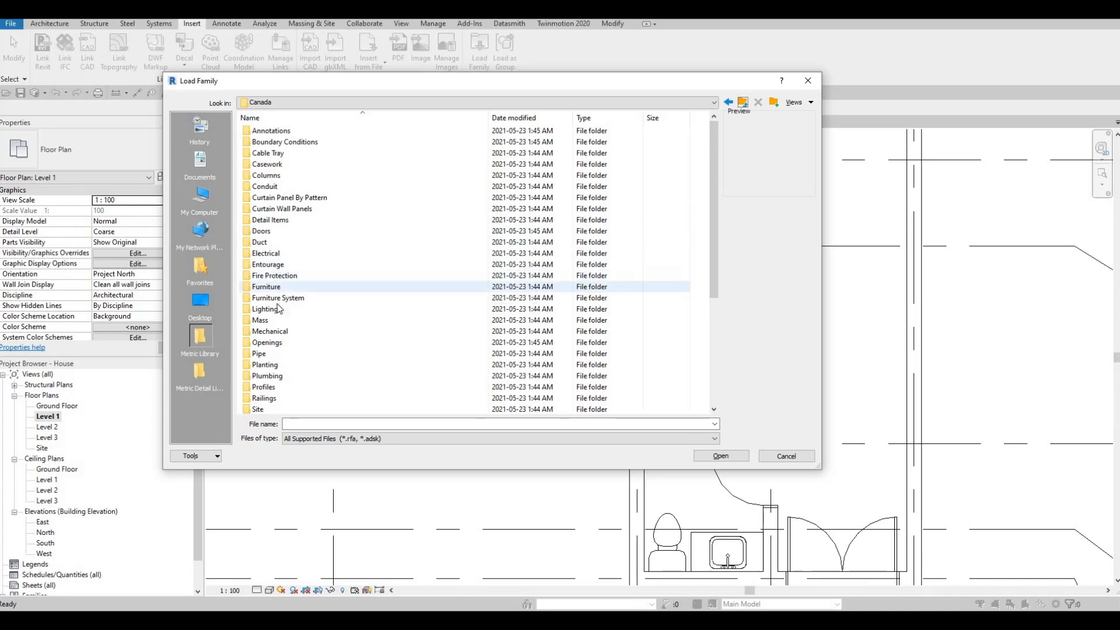
pyautogui.doubleClick(270, 287)
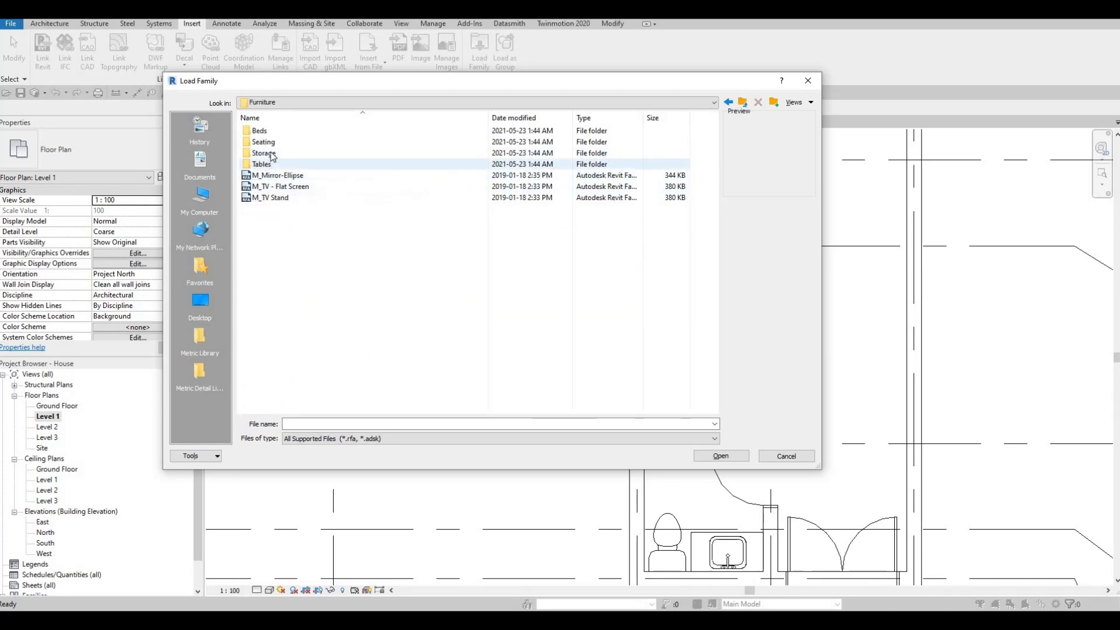
pyautogui.doubleClick(266, 164)
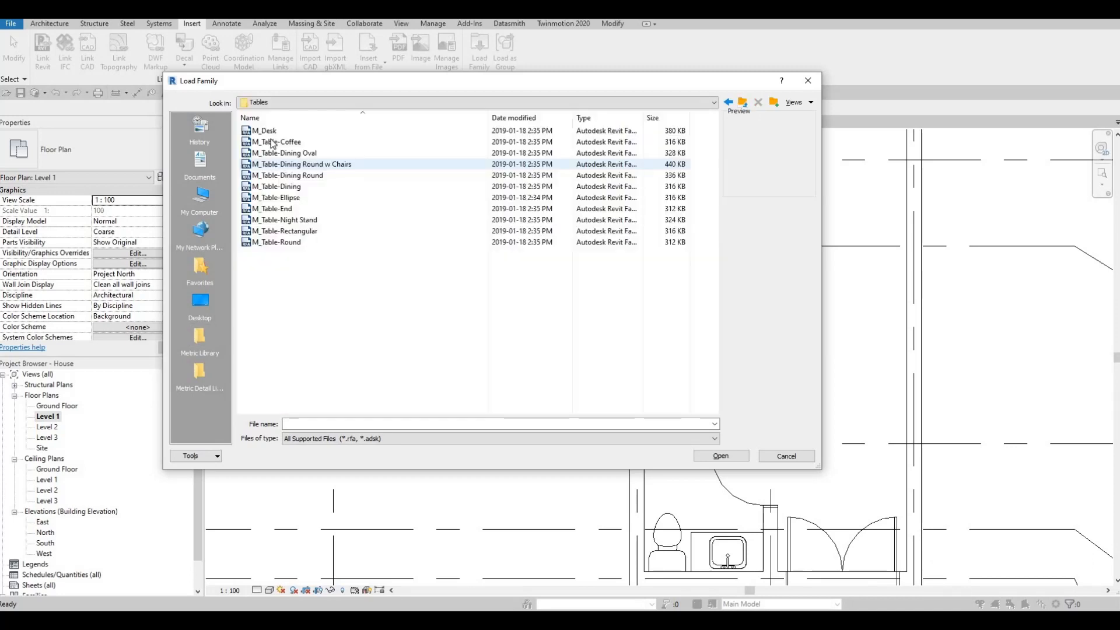
pyautogui.click(273, 208)
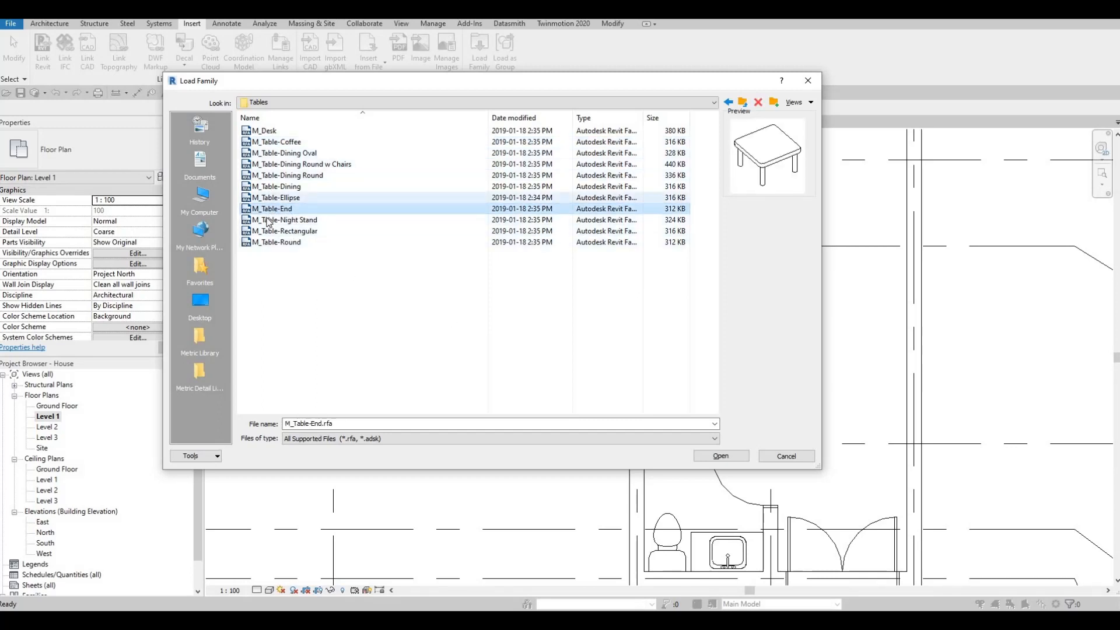
pyautogui.click(279, 220)
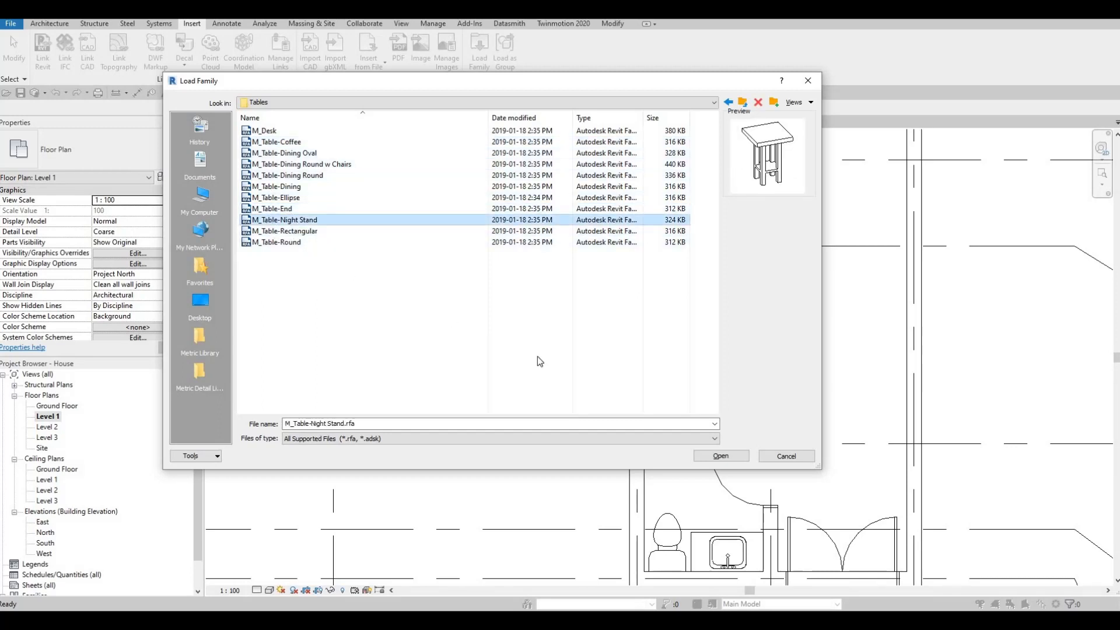
pyautogui.click(724, 456)
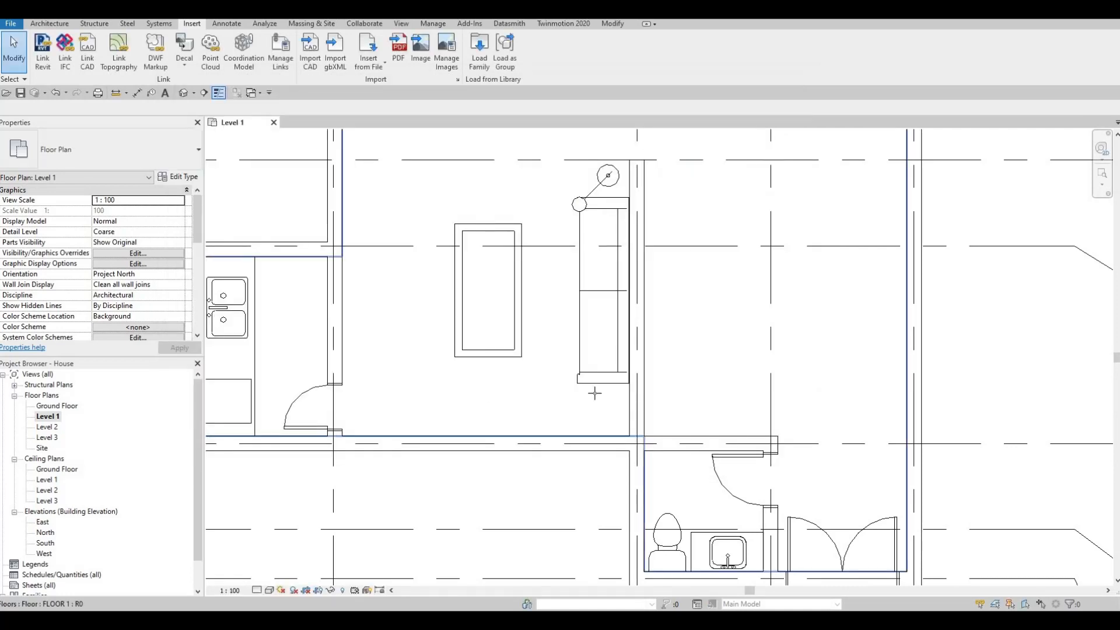
# Place a 0610 x 0610 x 0762mm M_Table-Night Stand in the wall corner just south of the sofa.
pyautogui.press('m')
pyautogui.scroll(5, 608, 409)
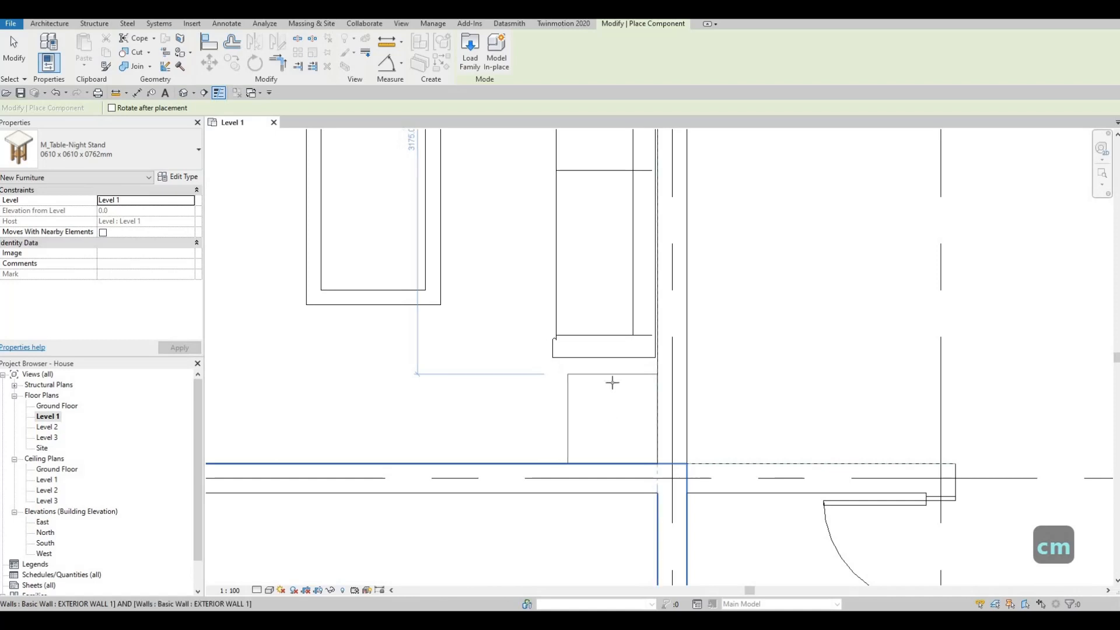
pyautogui.click(613, 418)
pyautogui.press('Escape')
pyautogui.press('Escape')
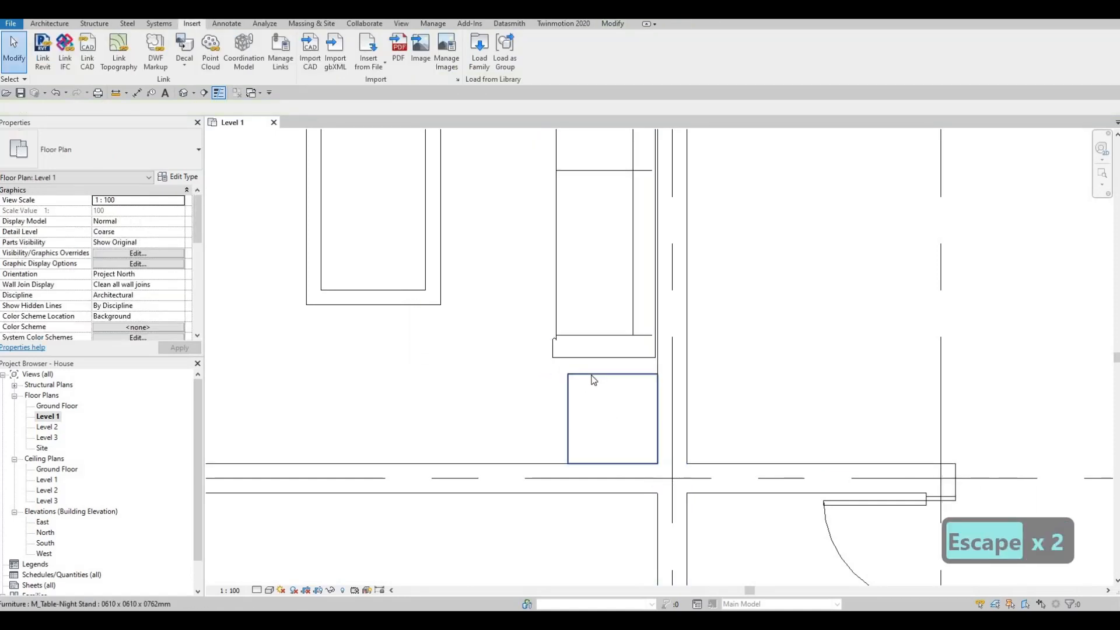
# Nudge the night stand two increments west and four increments north, clear of both walls.
pyautogui.click(593, 379)
pyautogui.press('Left')
pyautogui.press('Left')
pyautogui.press('Up')
pyautogui.press('Up')
pyautogui.press('Up')
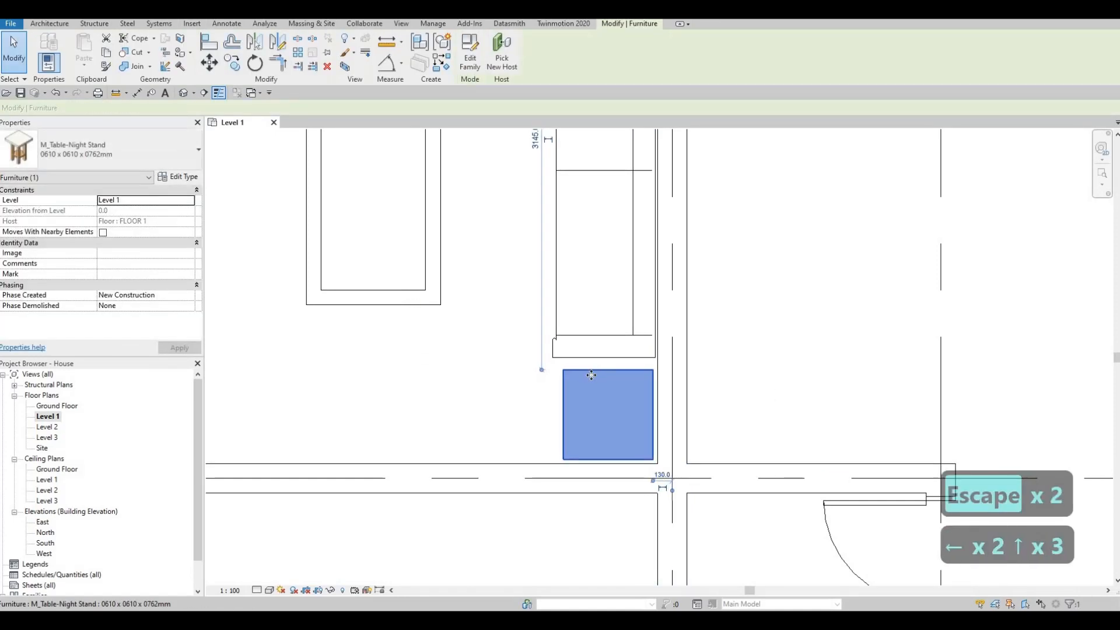
pyautogui.press('Up')
pyautogui.press('Escape')
pyautogui.press('Escape')
pyautogui.scroll(-2, 628, 379)
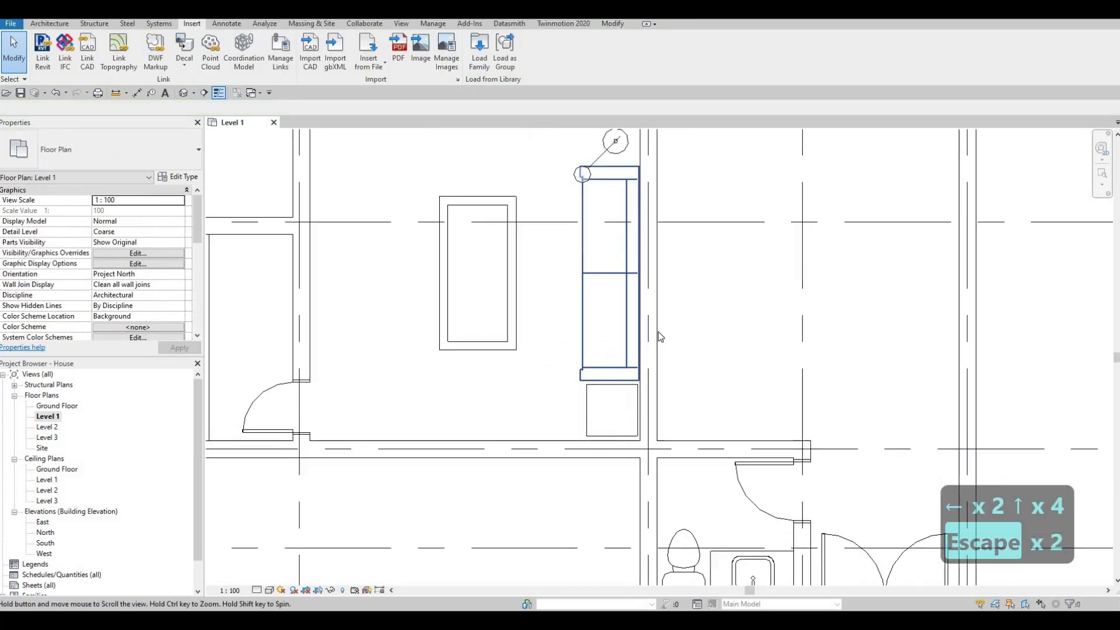
pyautogui.moveTo(659, 331); pyautogui.dragTo(677, 354, button='middle')
pyautogui.scroll(-2, 677, 355)
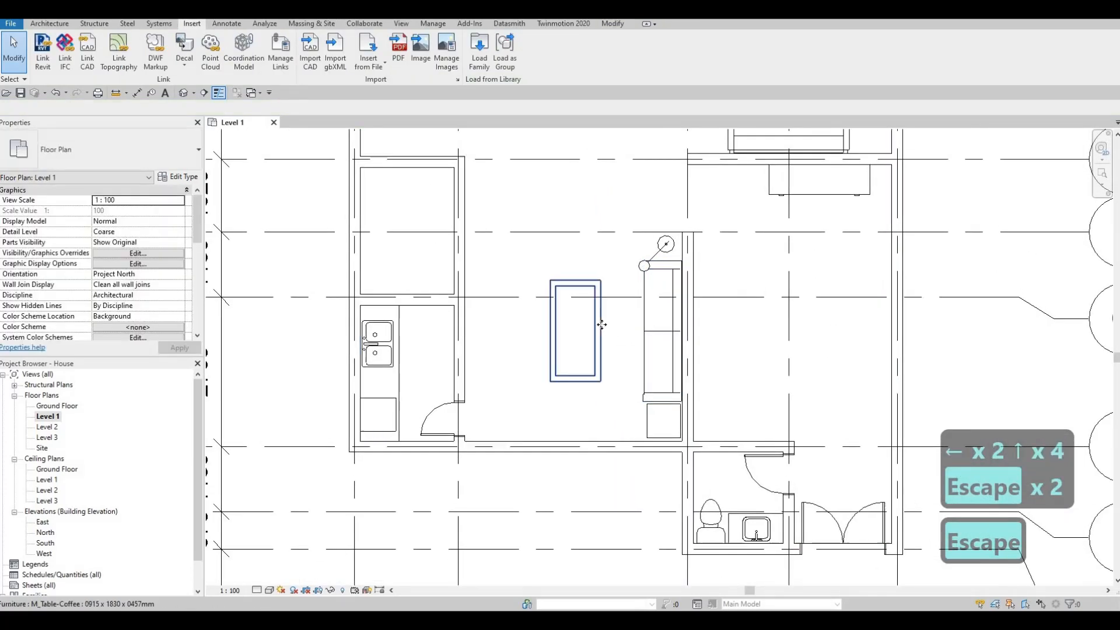
pyautogui.click(602, 325)
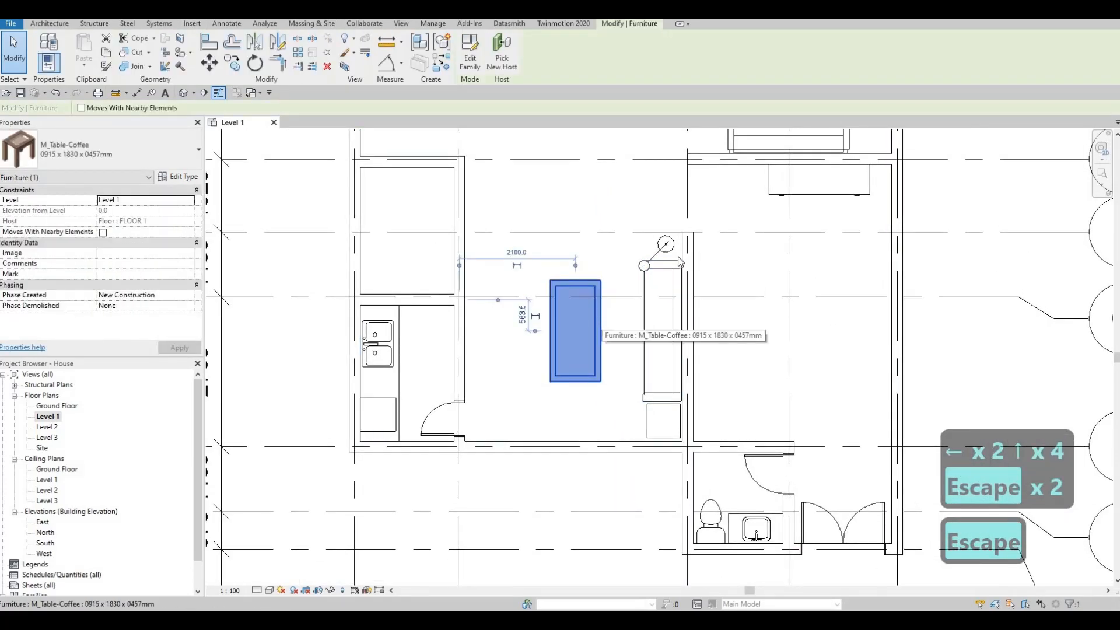
pyautogui.press('Escape')
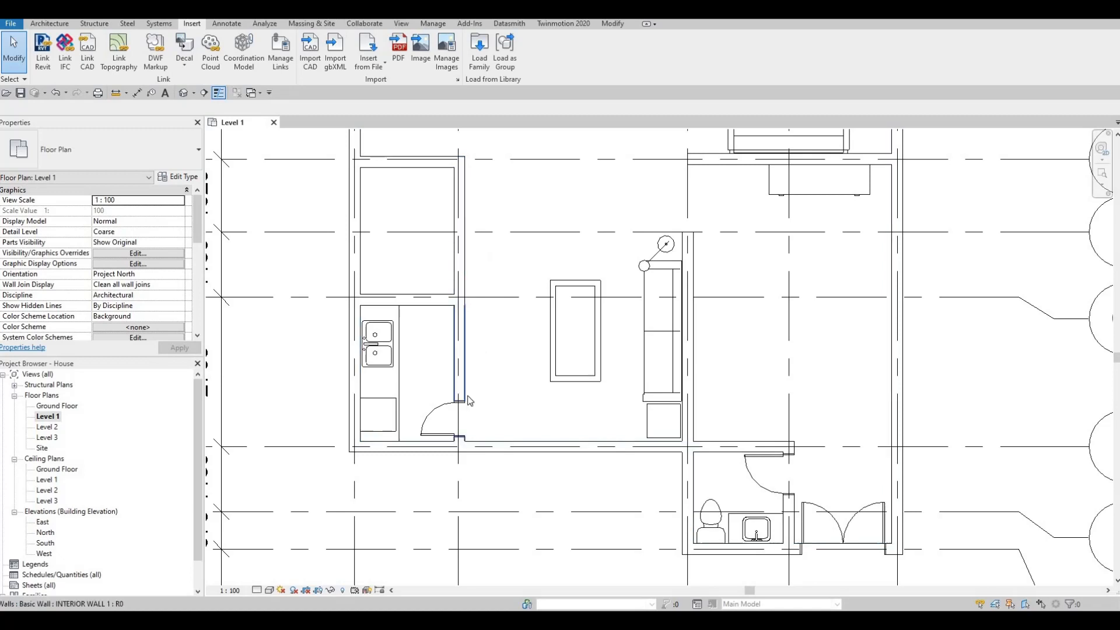
pyautogui.moveTo(467, 355); pyautogui.dragTo(476, 308, button='middle')
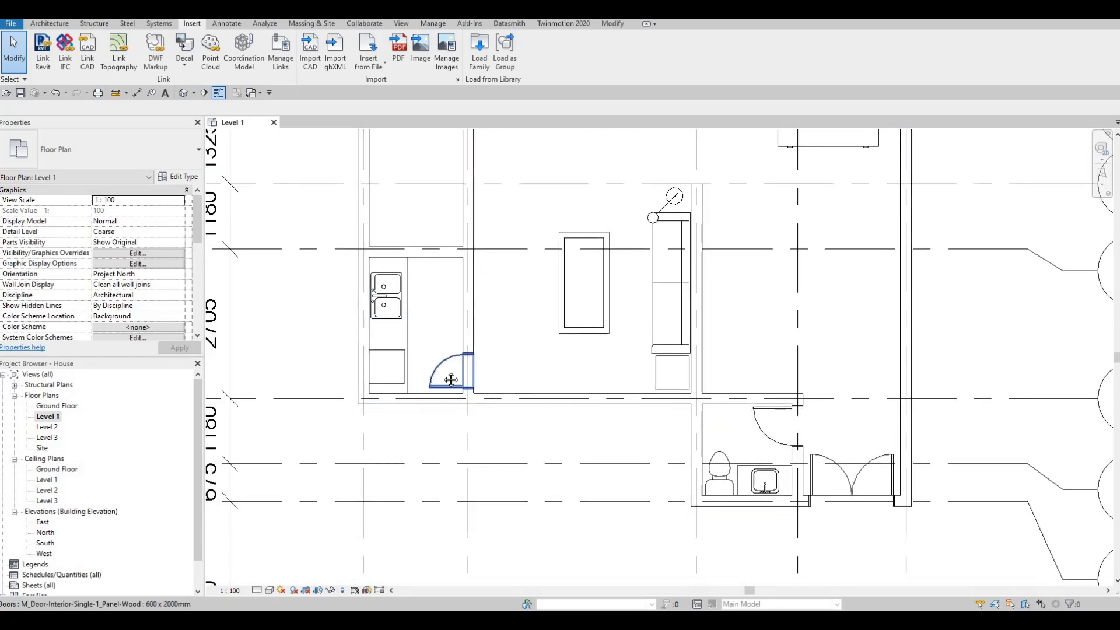
# Review the furnished Level 1 plan, from the laundry room, living and dining areas out to the full grid extents.
pyautogui.moveTo(458, 363); pyautogui.dragTo(481, 346, button='middle')
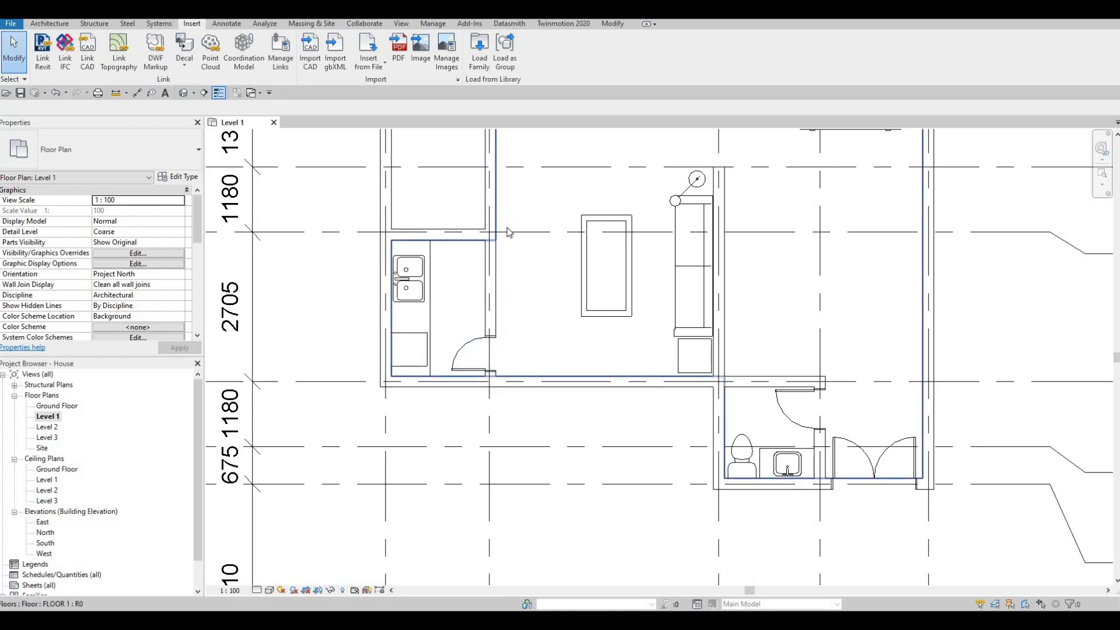
pyautogui.scroll(-2, 536, 277)
pyautogui.moveTo(567, 281); pyautogui.dragTo(484, 346, button='middle')
pyautogui.scroll(-1, 484, 318)
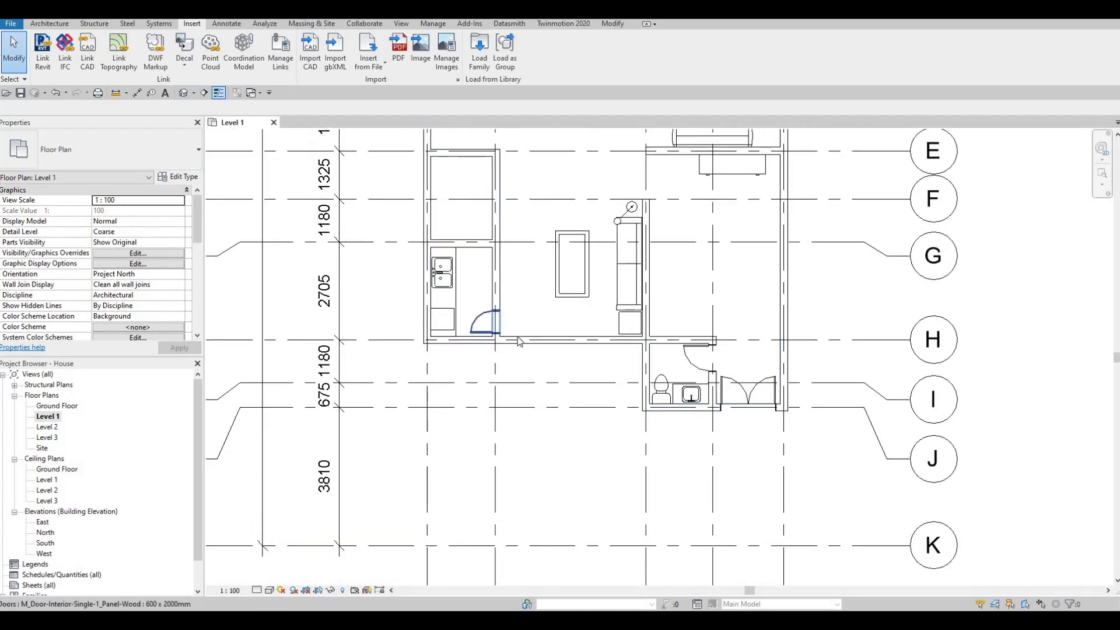
pyautogui.press('Escape')
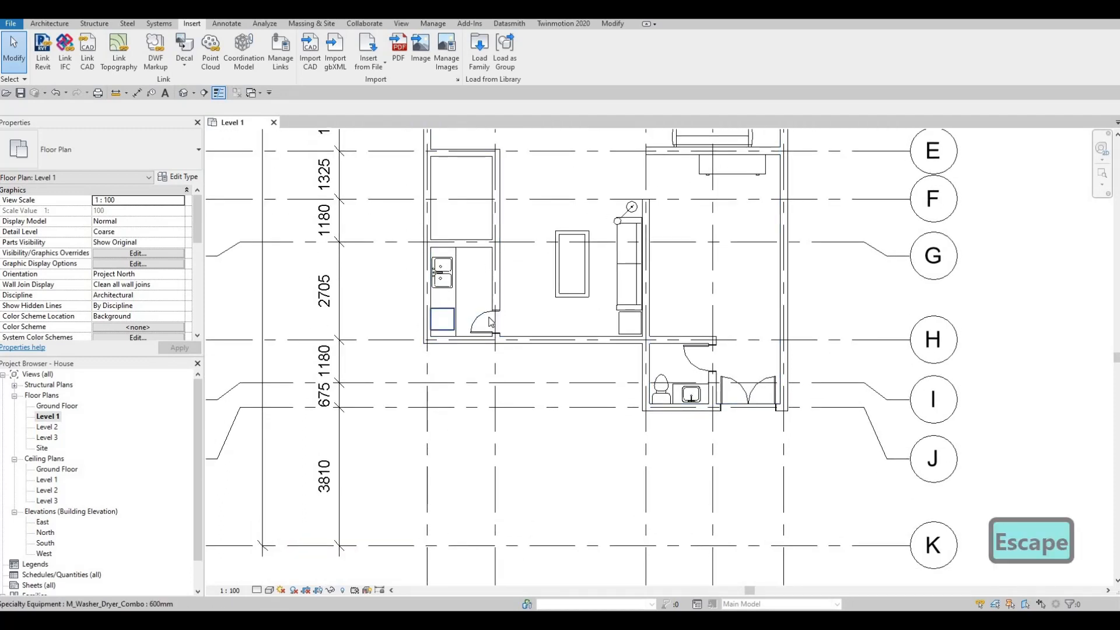
pyautogui.moveTo(515, 312); pyautogui.dragTo(505, 328, button='middle')
pyautogui.scroll(-1, 504, 328)
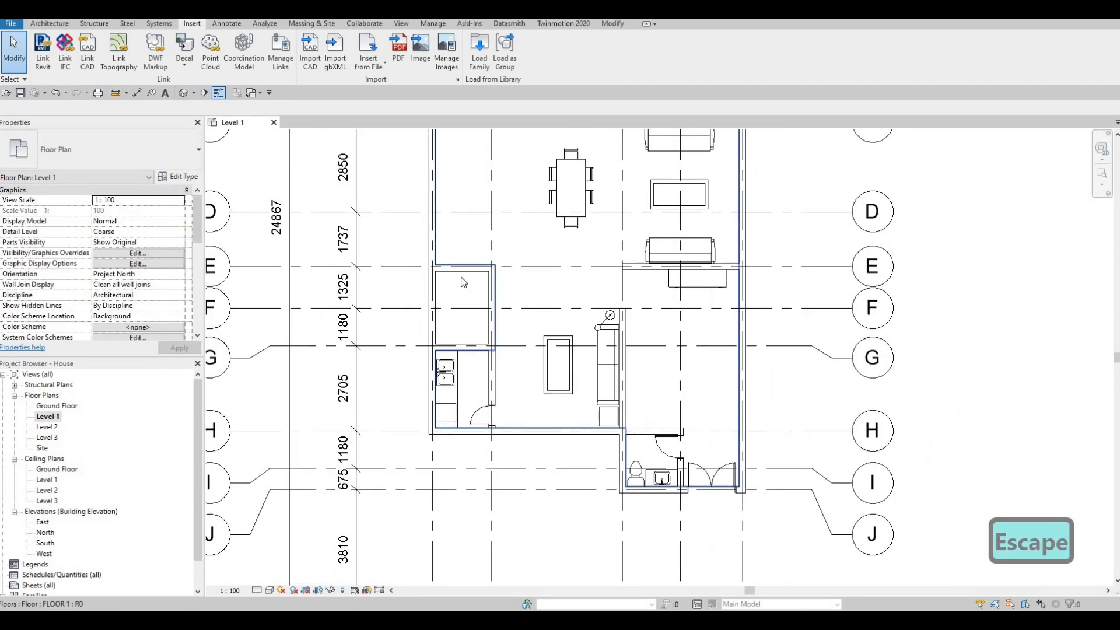
pyautogui.scroll(2, 452, 274)
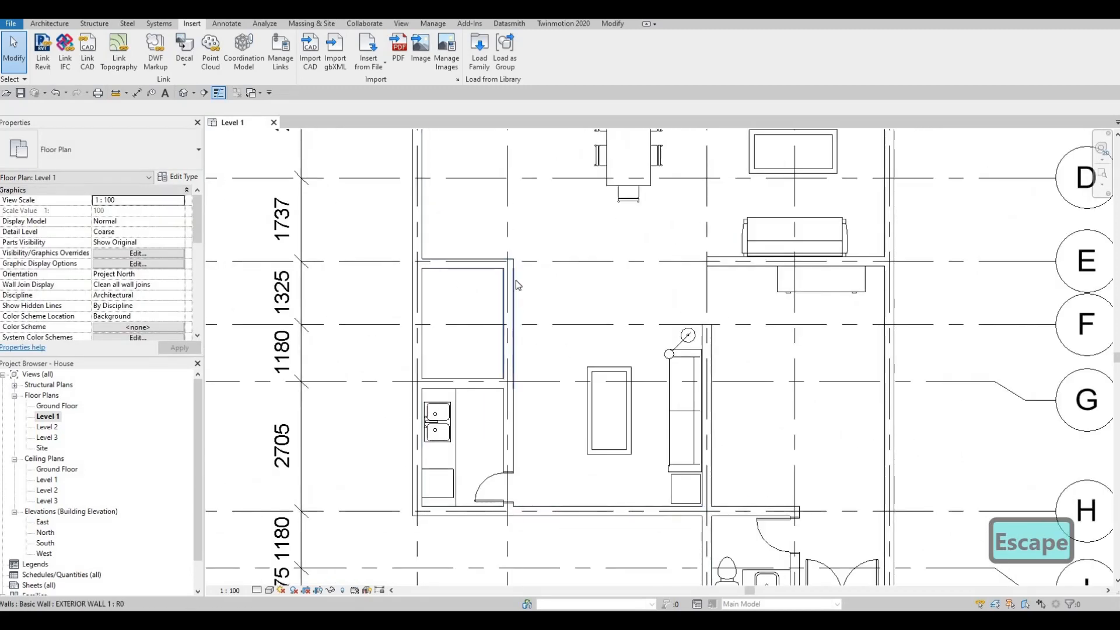
pyautogui.moveTo(452, 266); pyautogui.dragTo(461, 330, button='middle')
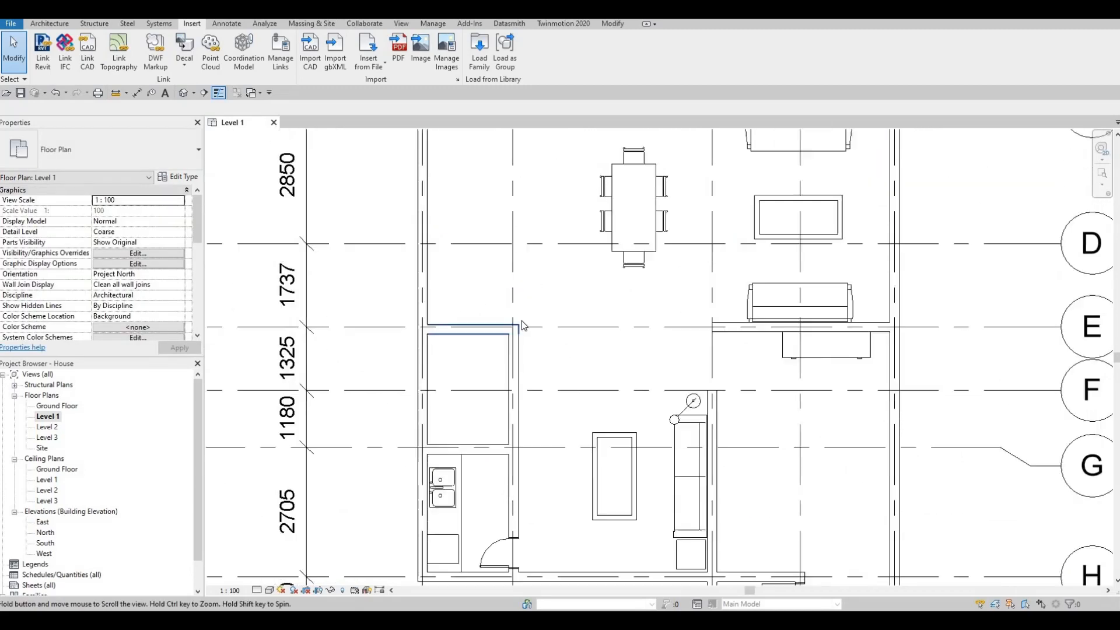
pyautogui.scroll(-1, 539, 260)
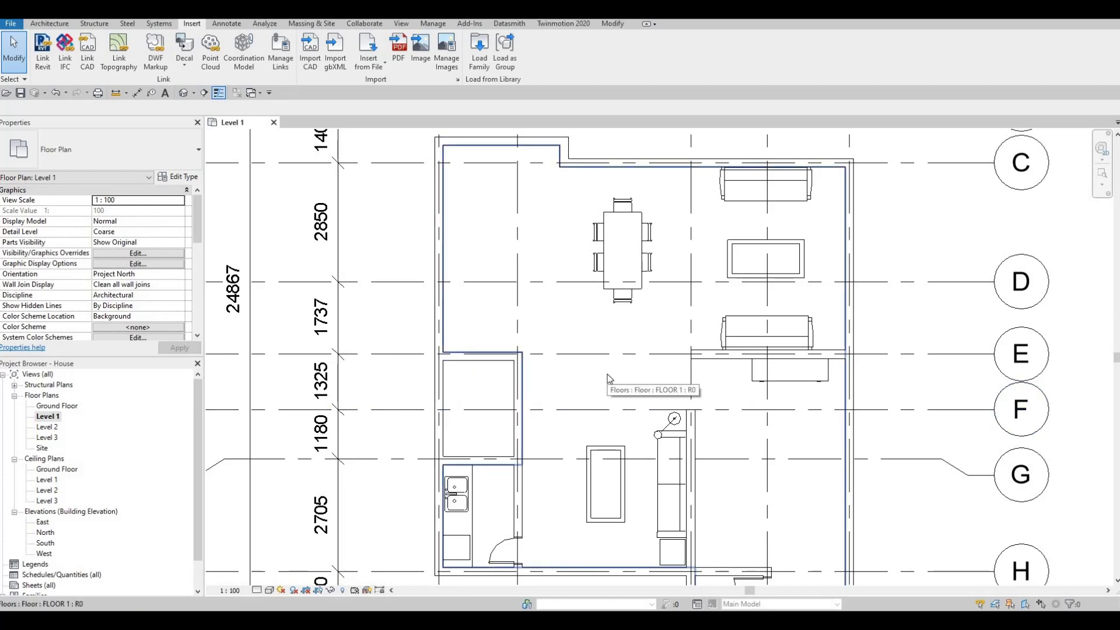
pyautogui.press('F1')
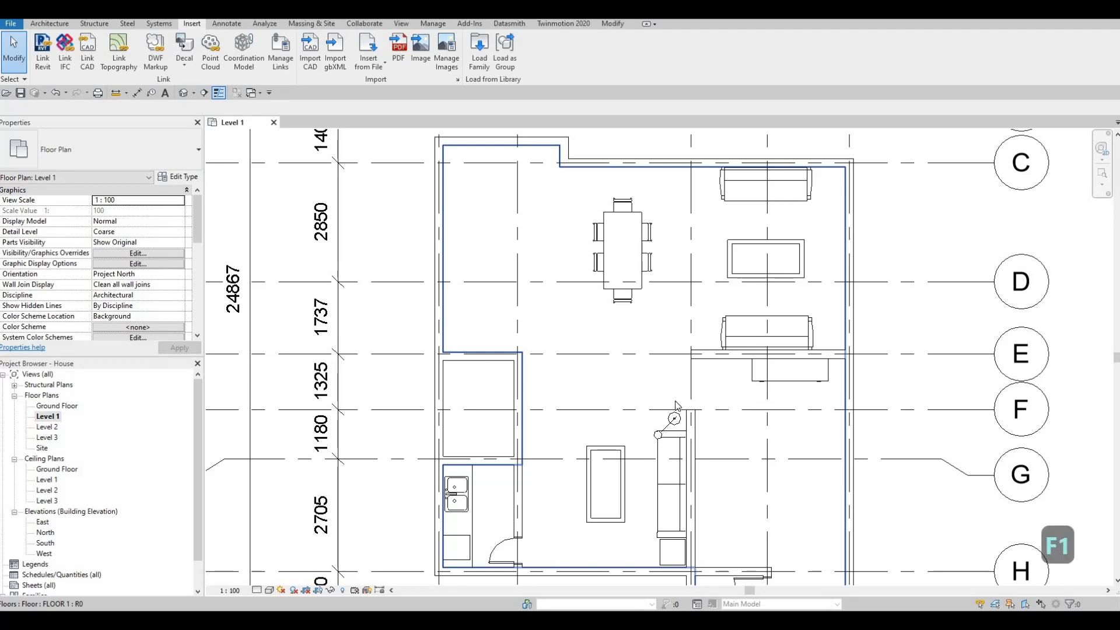
pyautogui.scroll(-2, 669, 365)
pyautogui.scroll(-5, 669, 358)
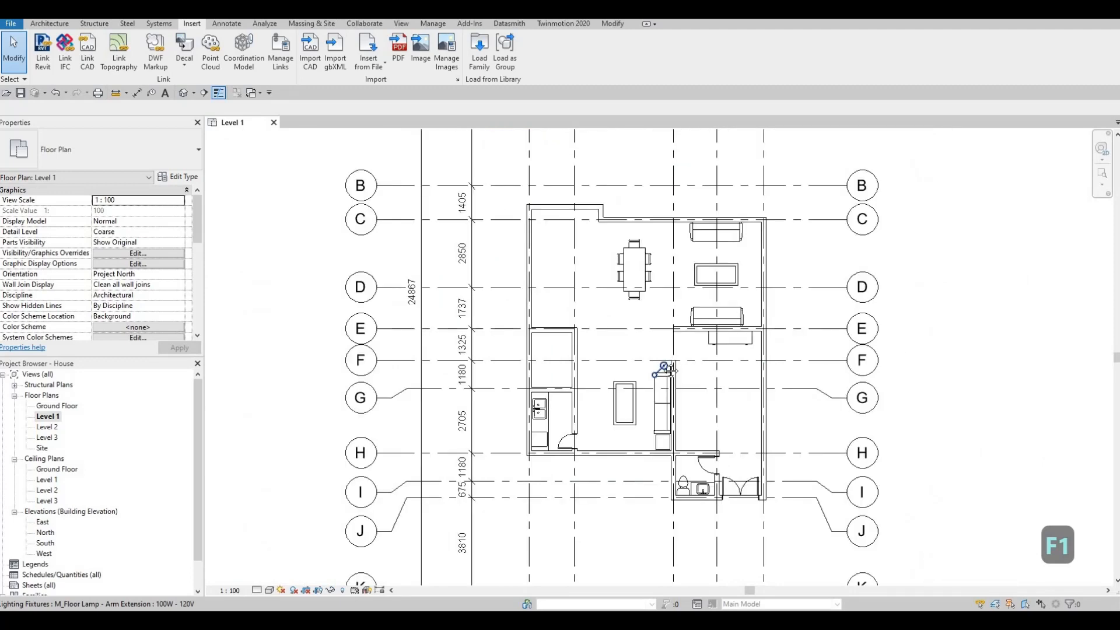
pyautogui.scroll(-1, 607, 426)
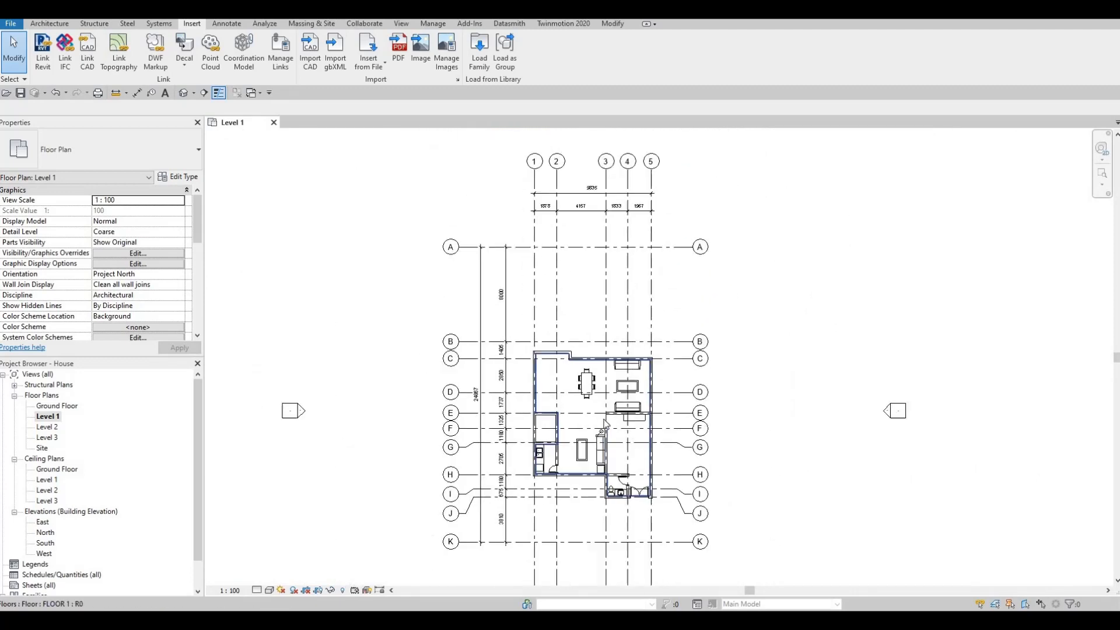
pyautogui.scroll(-2, 620, 397)
pyautogui.moveTo(622, 404); pyautogui.dragTo(622, 408, button='middle')
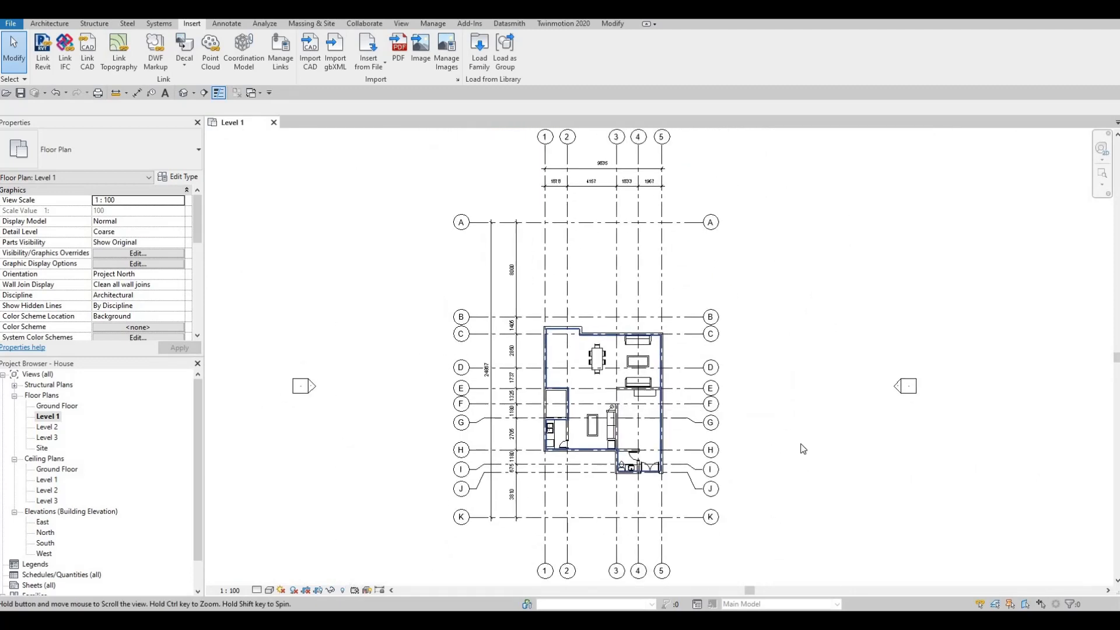